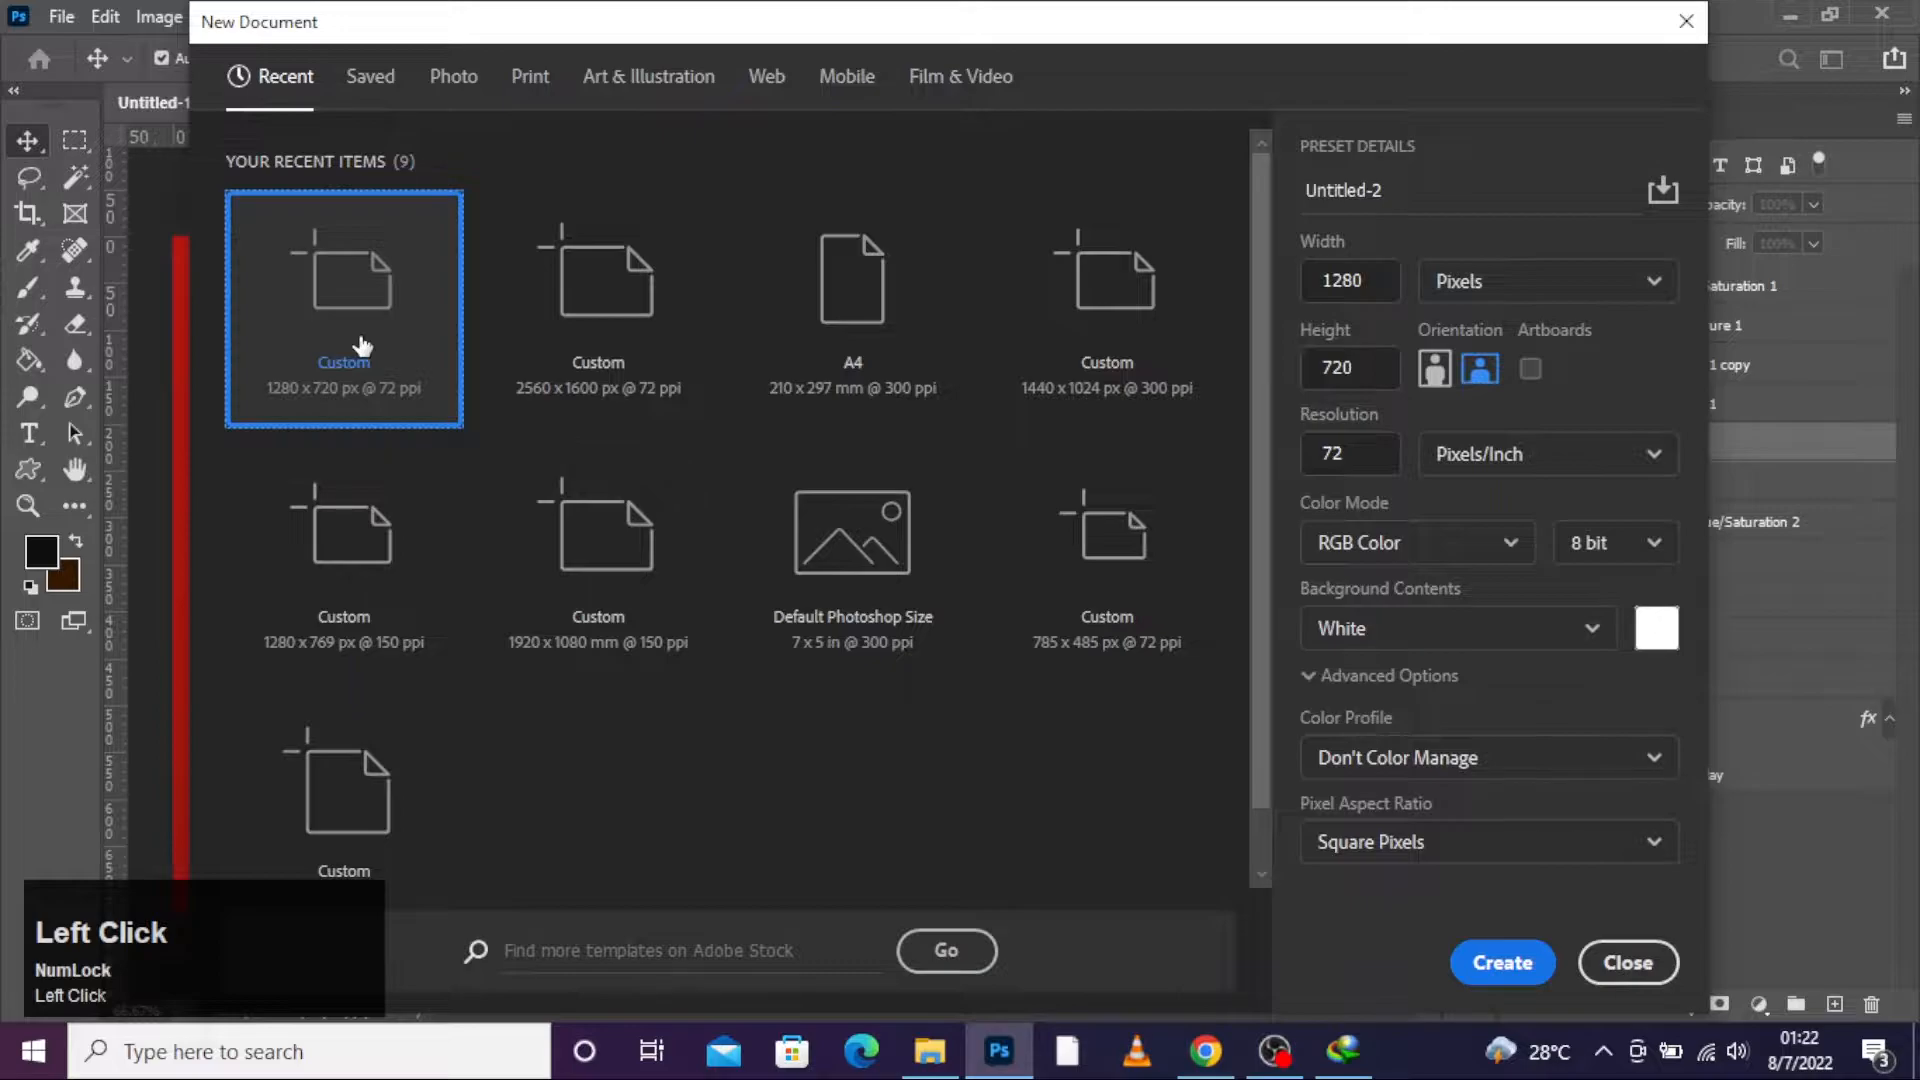
Step: Create a 1280 x 720 px document at 72 ppi and open the nescafe image from the photoshop/3 folder
double_click(362, 346)
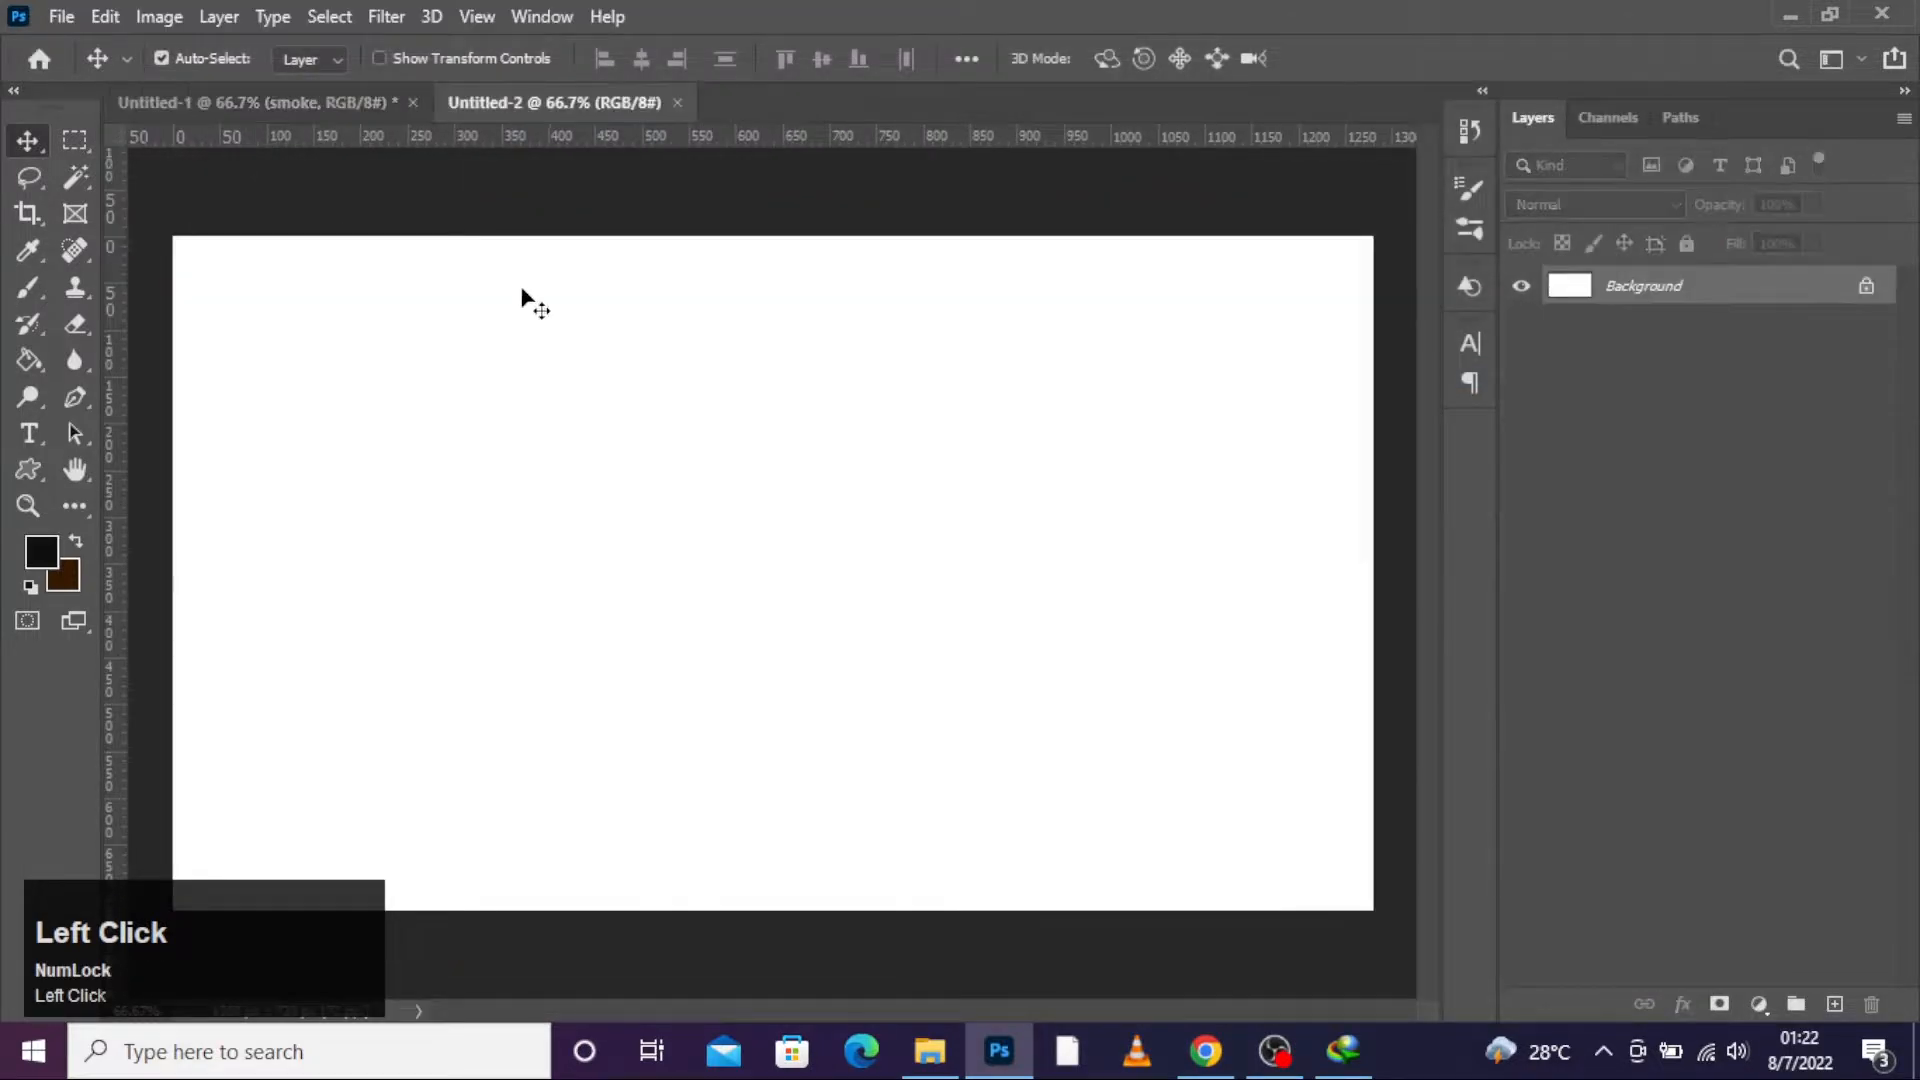
click(62, 22)
click(90, 73)
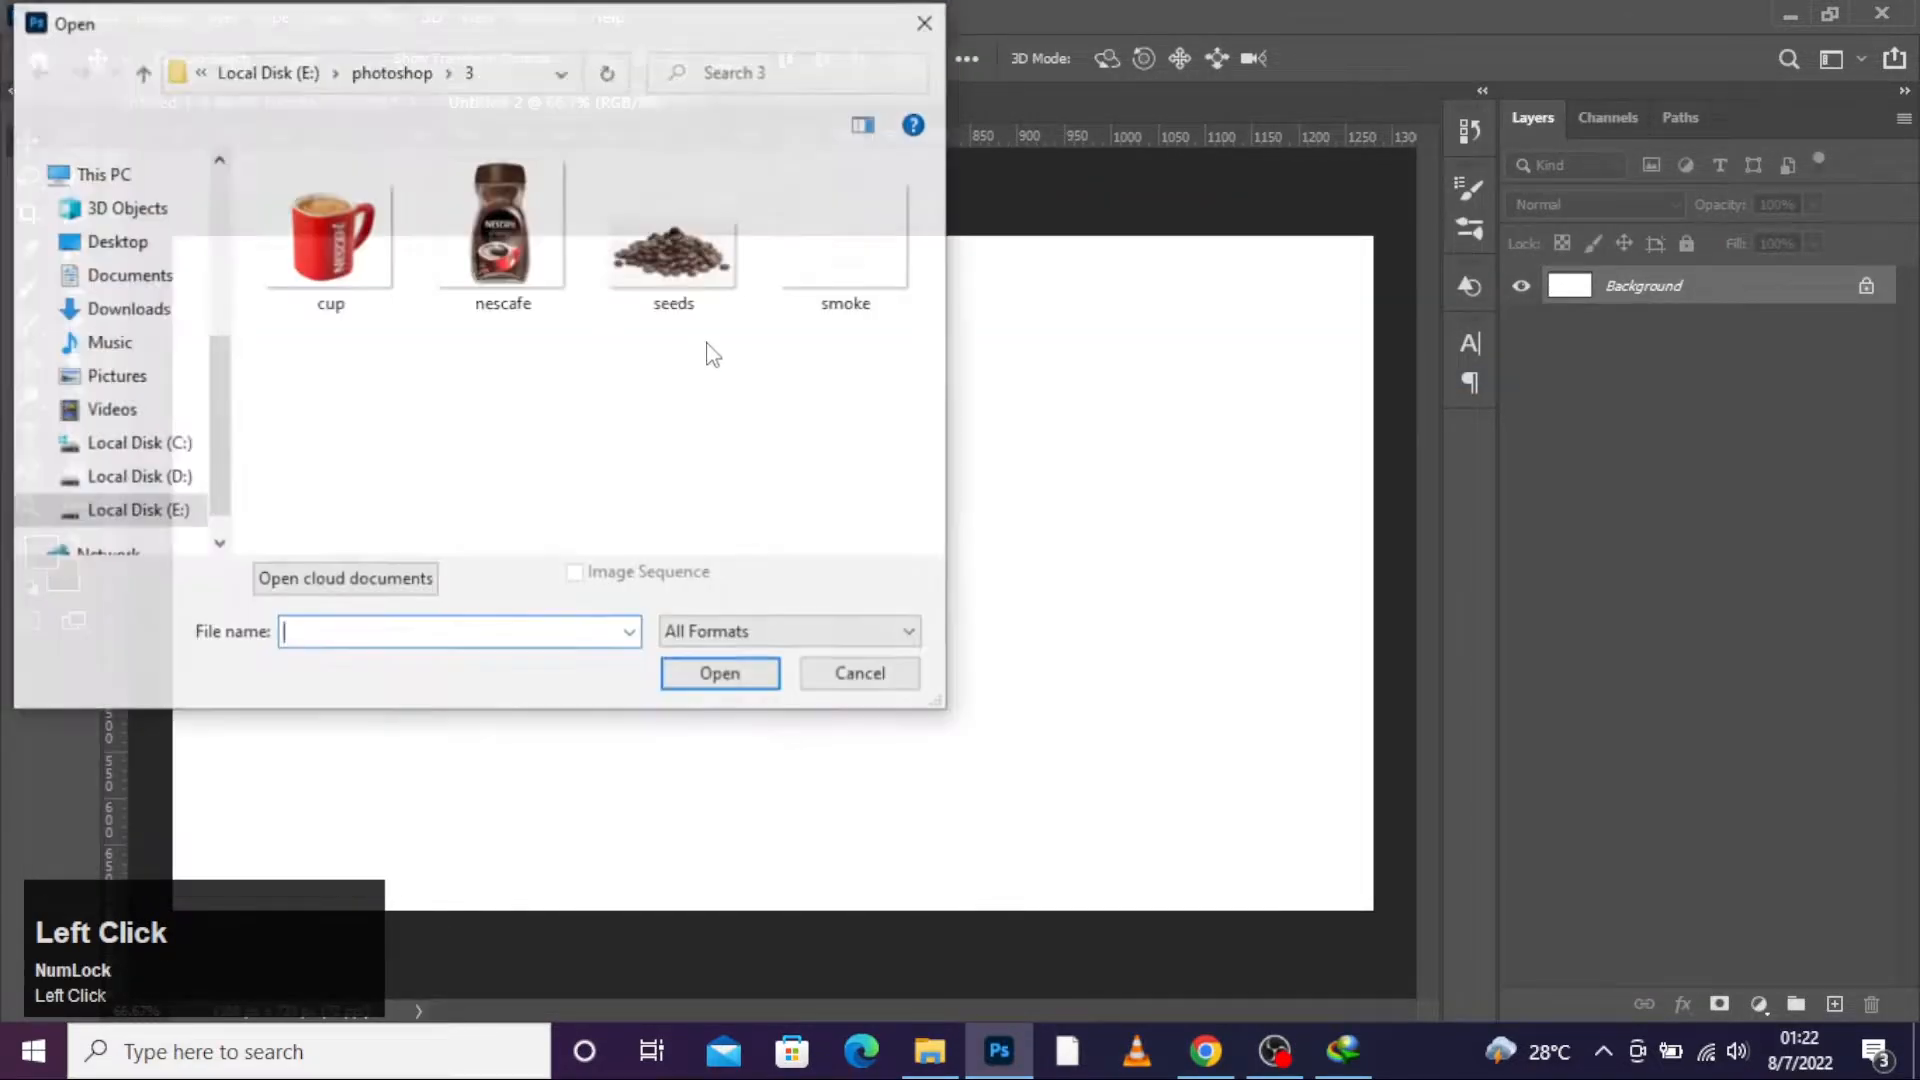
double_click(503, 230)
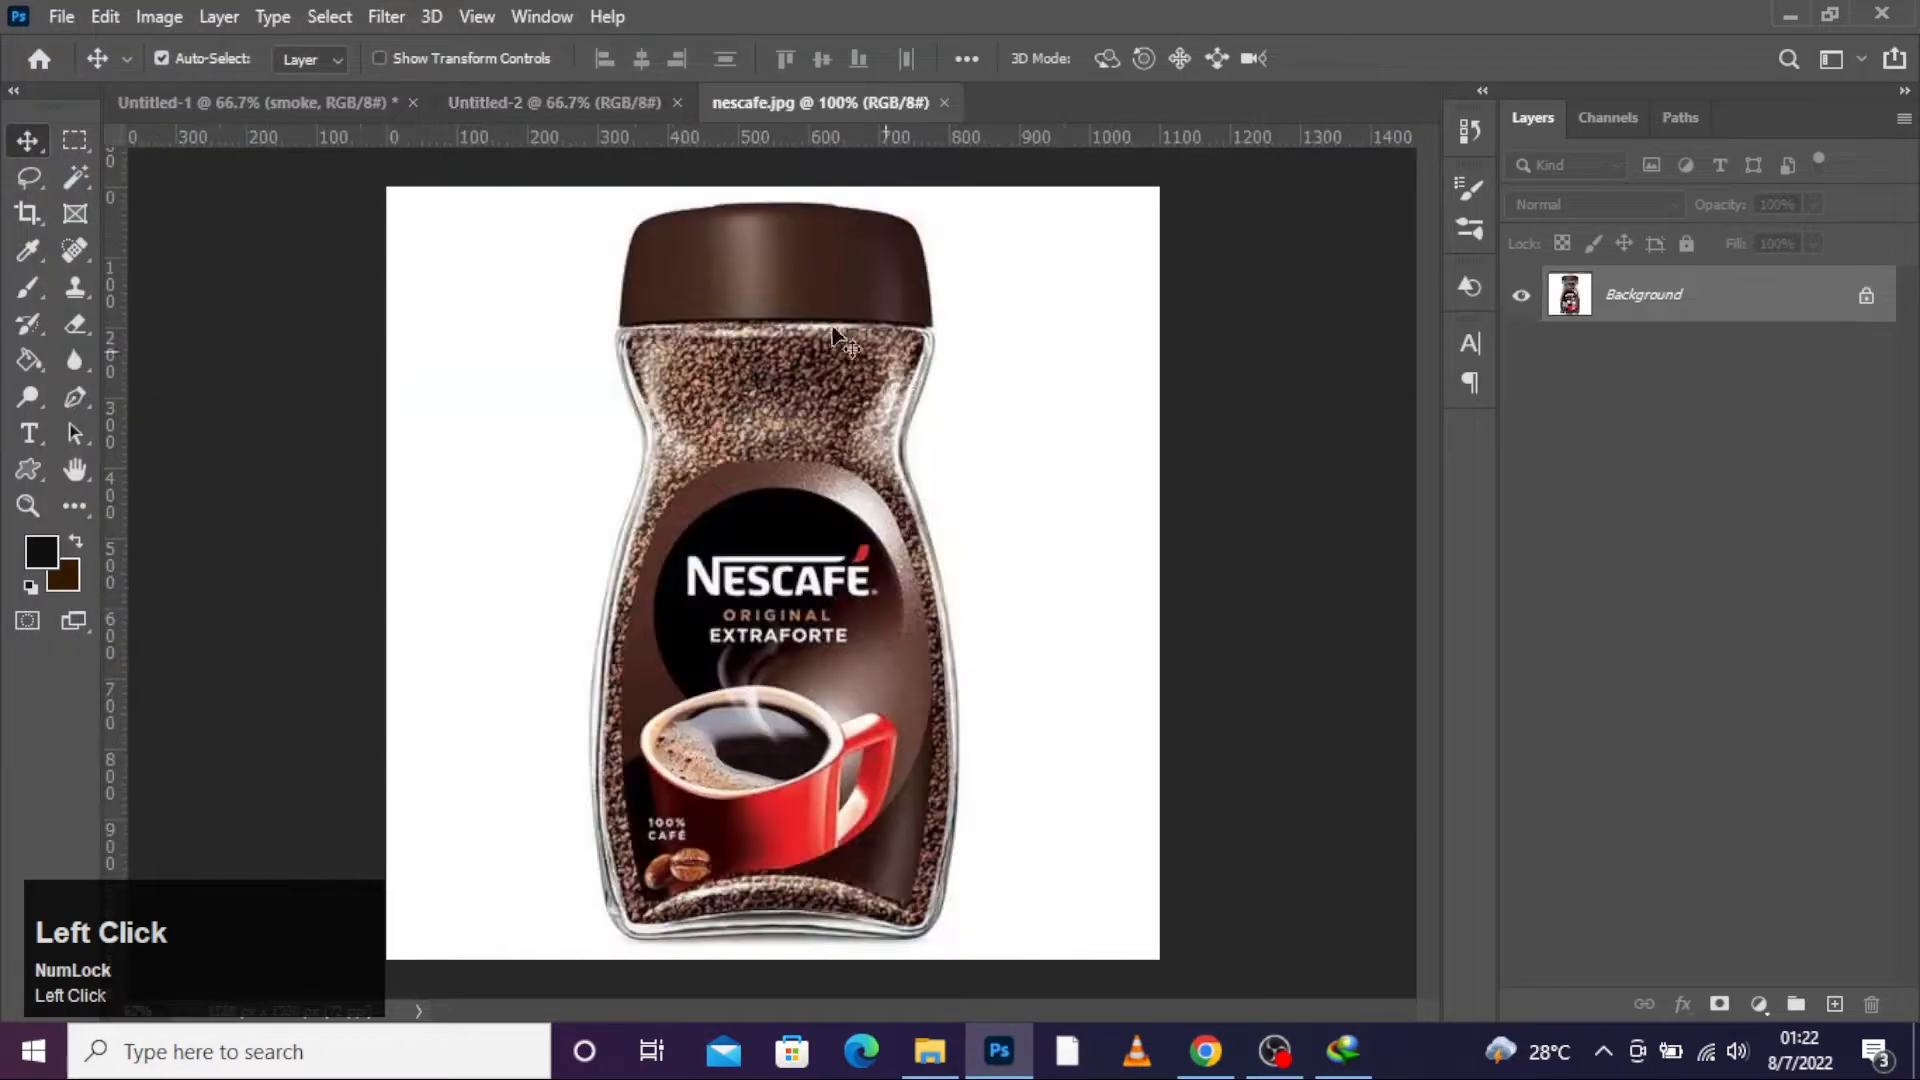
Step: Convert the locked Background of the blank Untitled-2 document into a regular layer, keeping the suggested name Layer 0
click(500, 98)
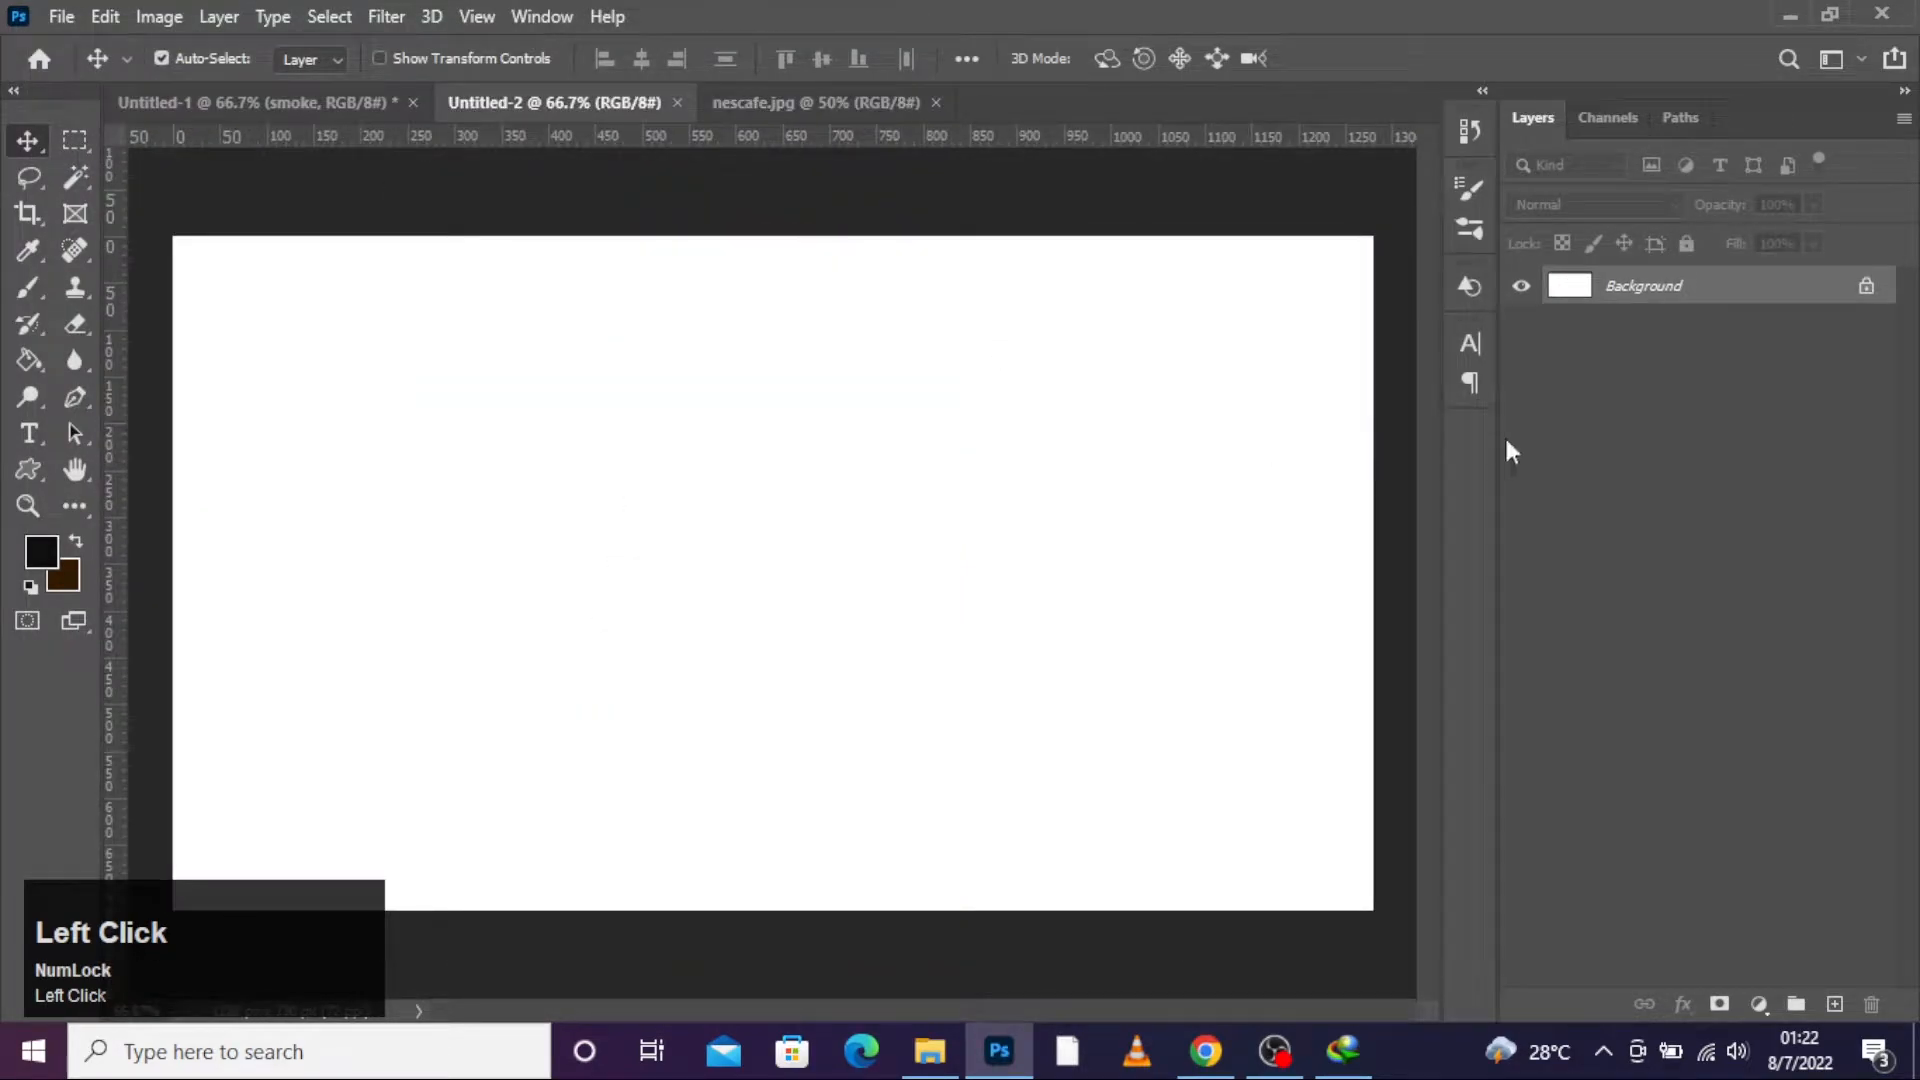
double_click(1843, 291)
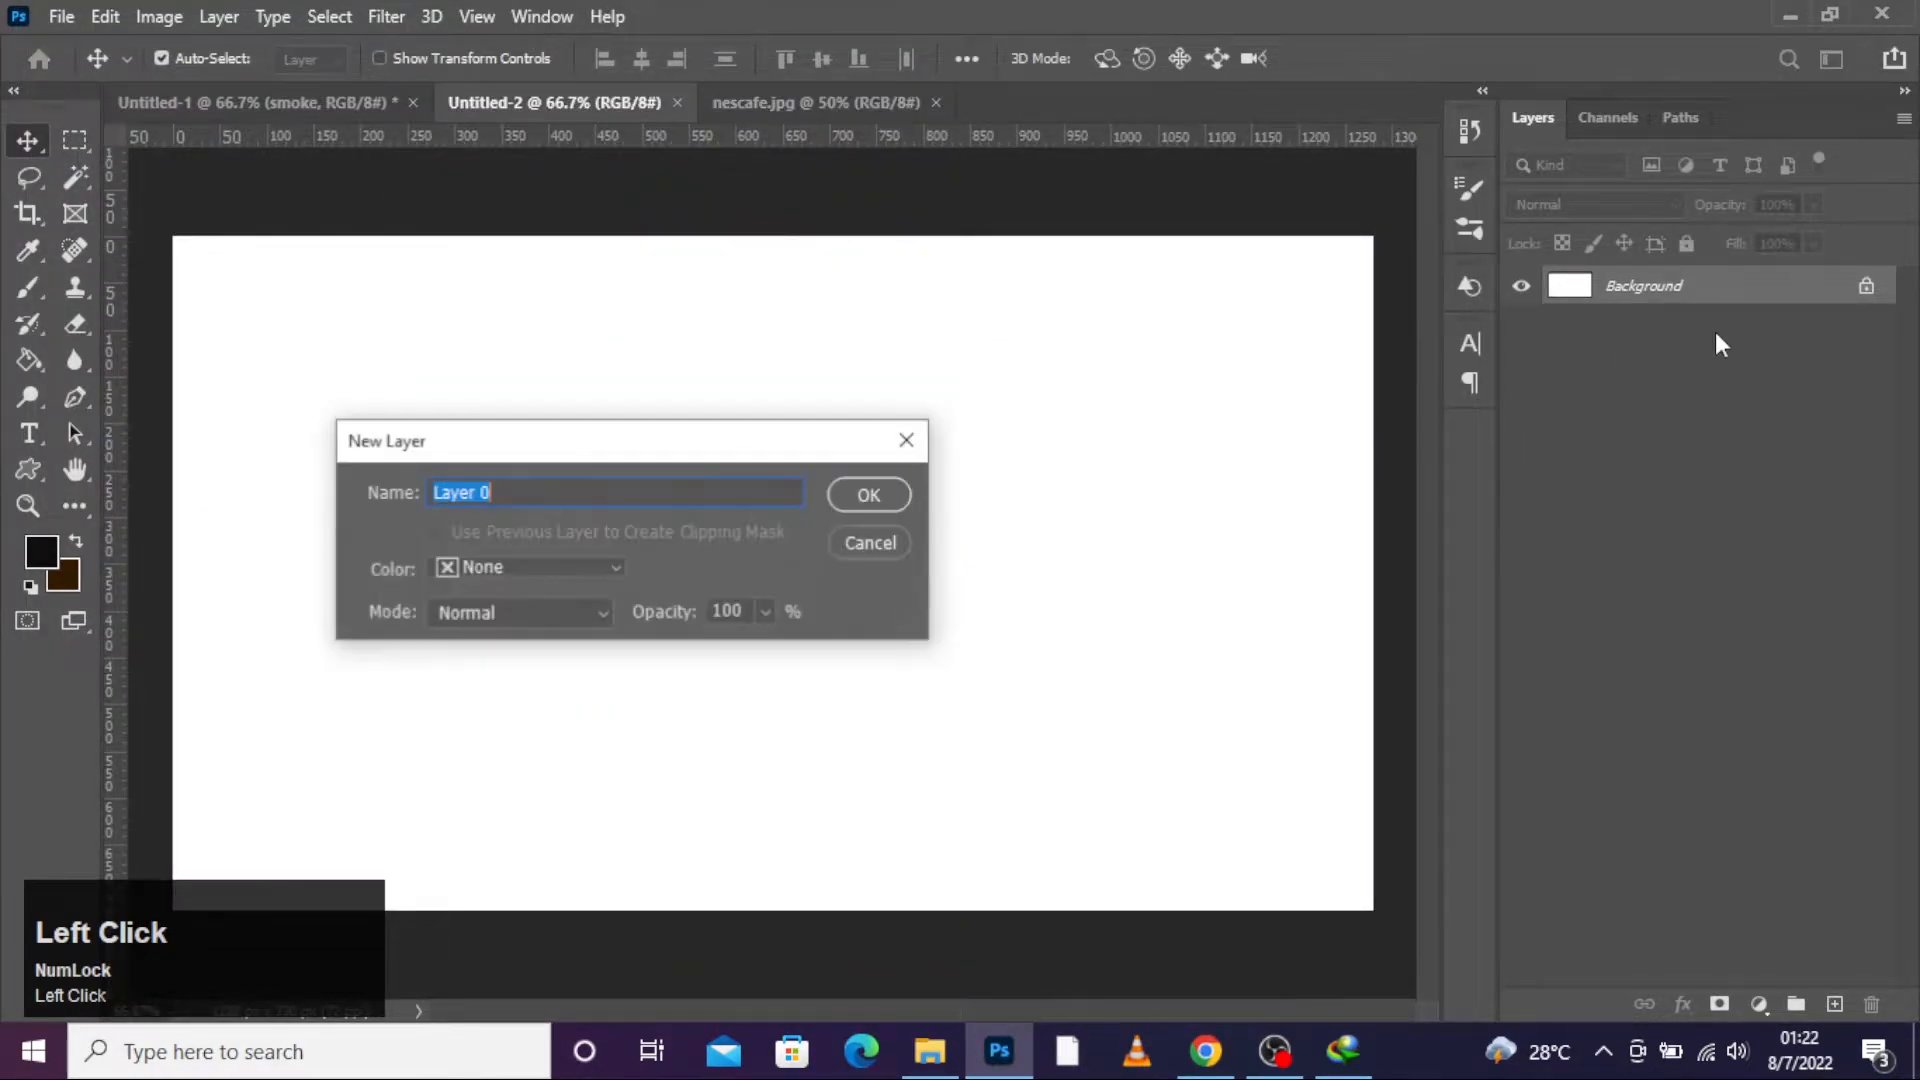
click(836, 503)
Step: Add a linear black-to-red (ae2a24) gradient overlay to Layer 0 at 149° with 150% scale
double_click(1565, 287)
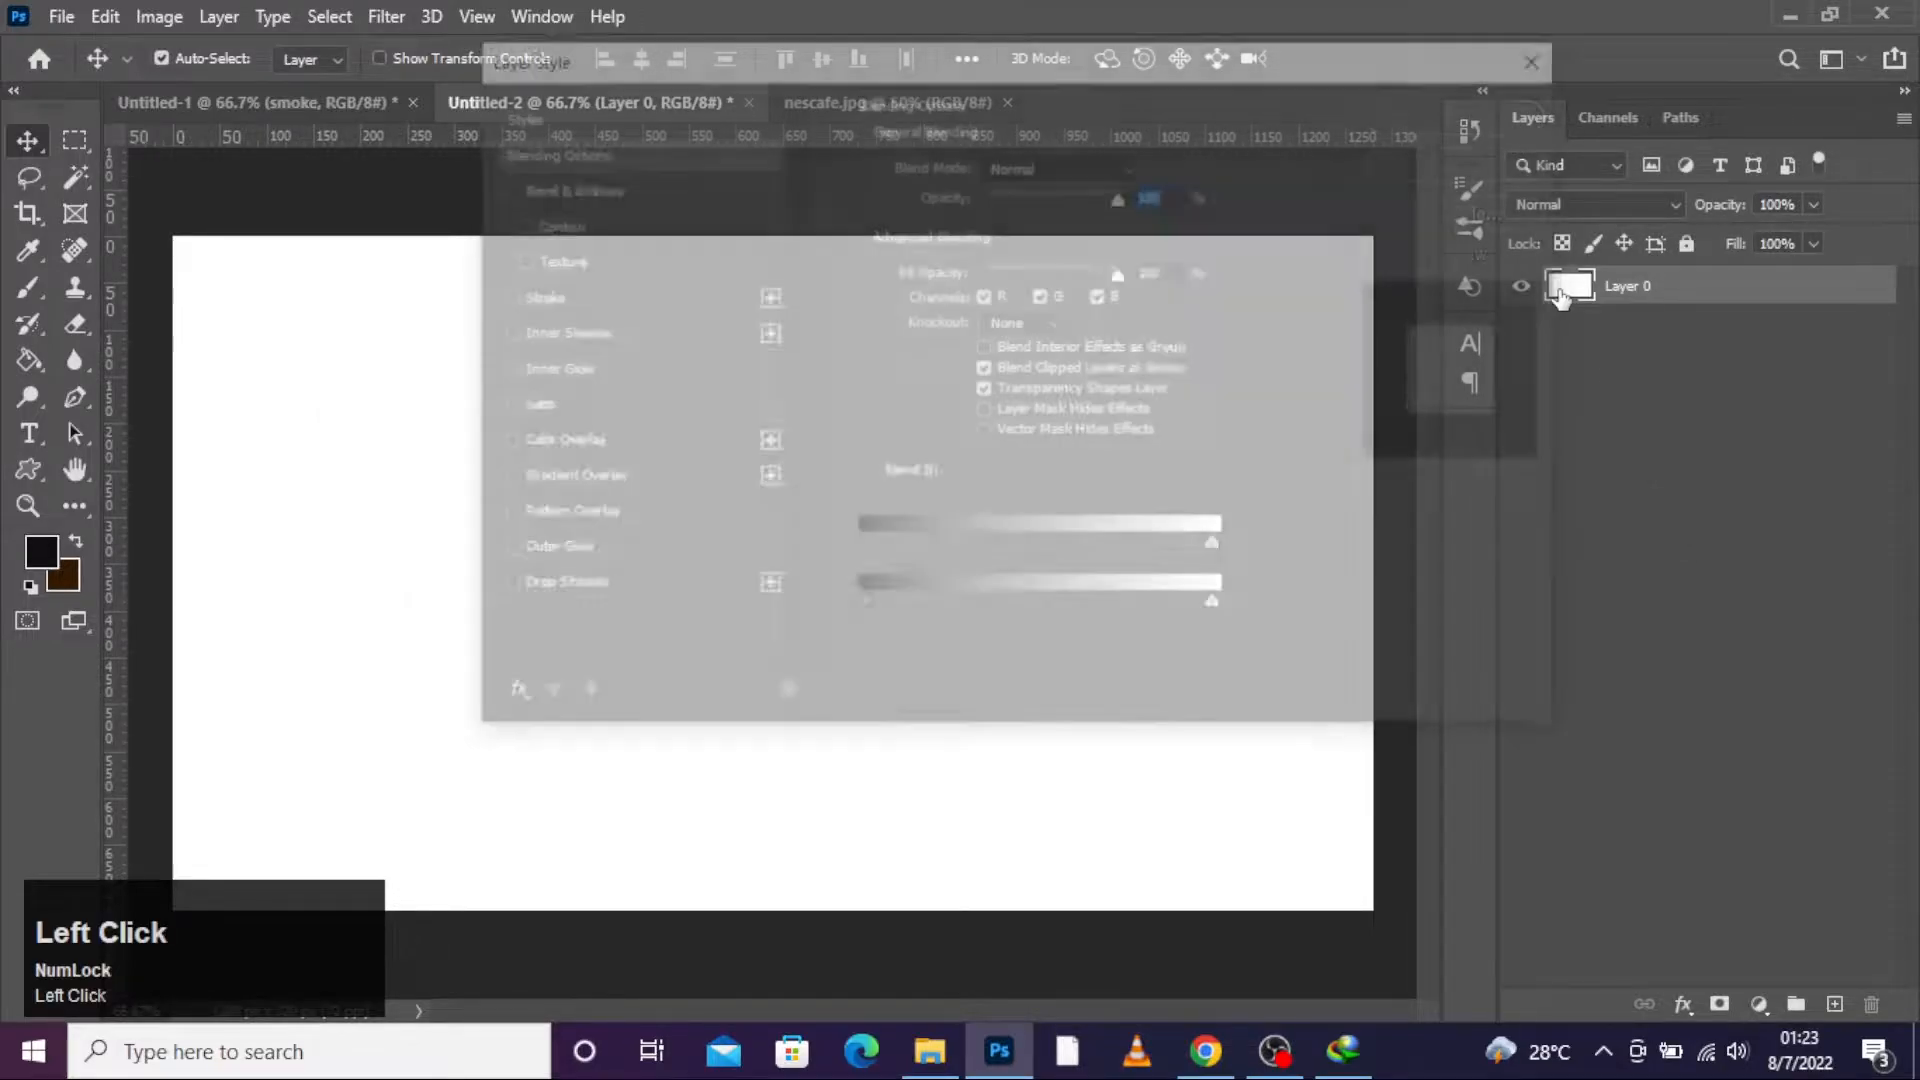
click(549, 480)
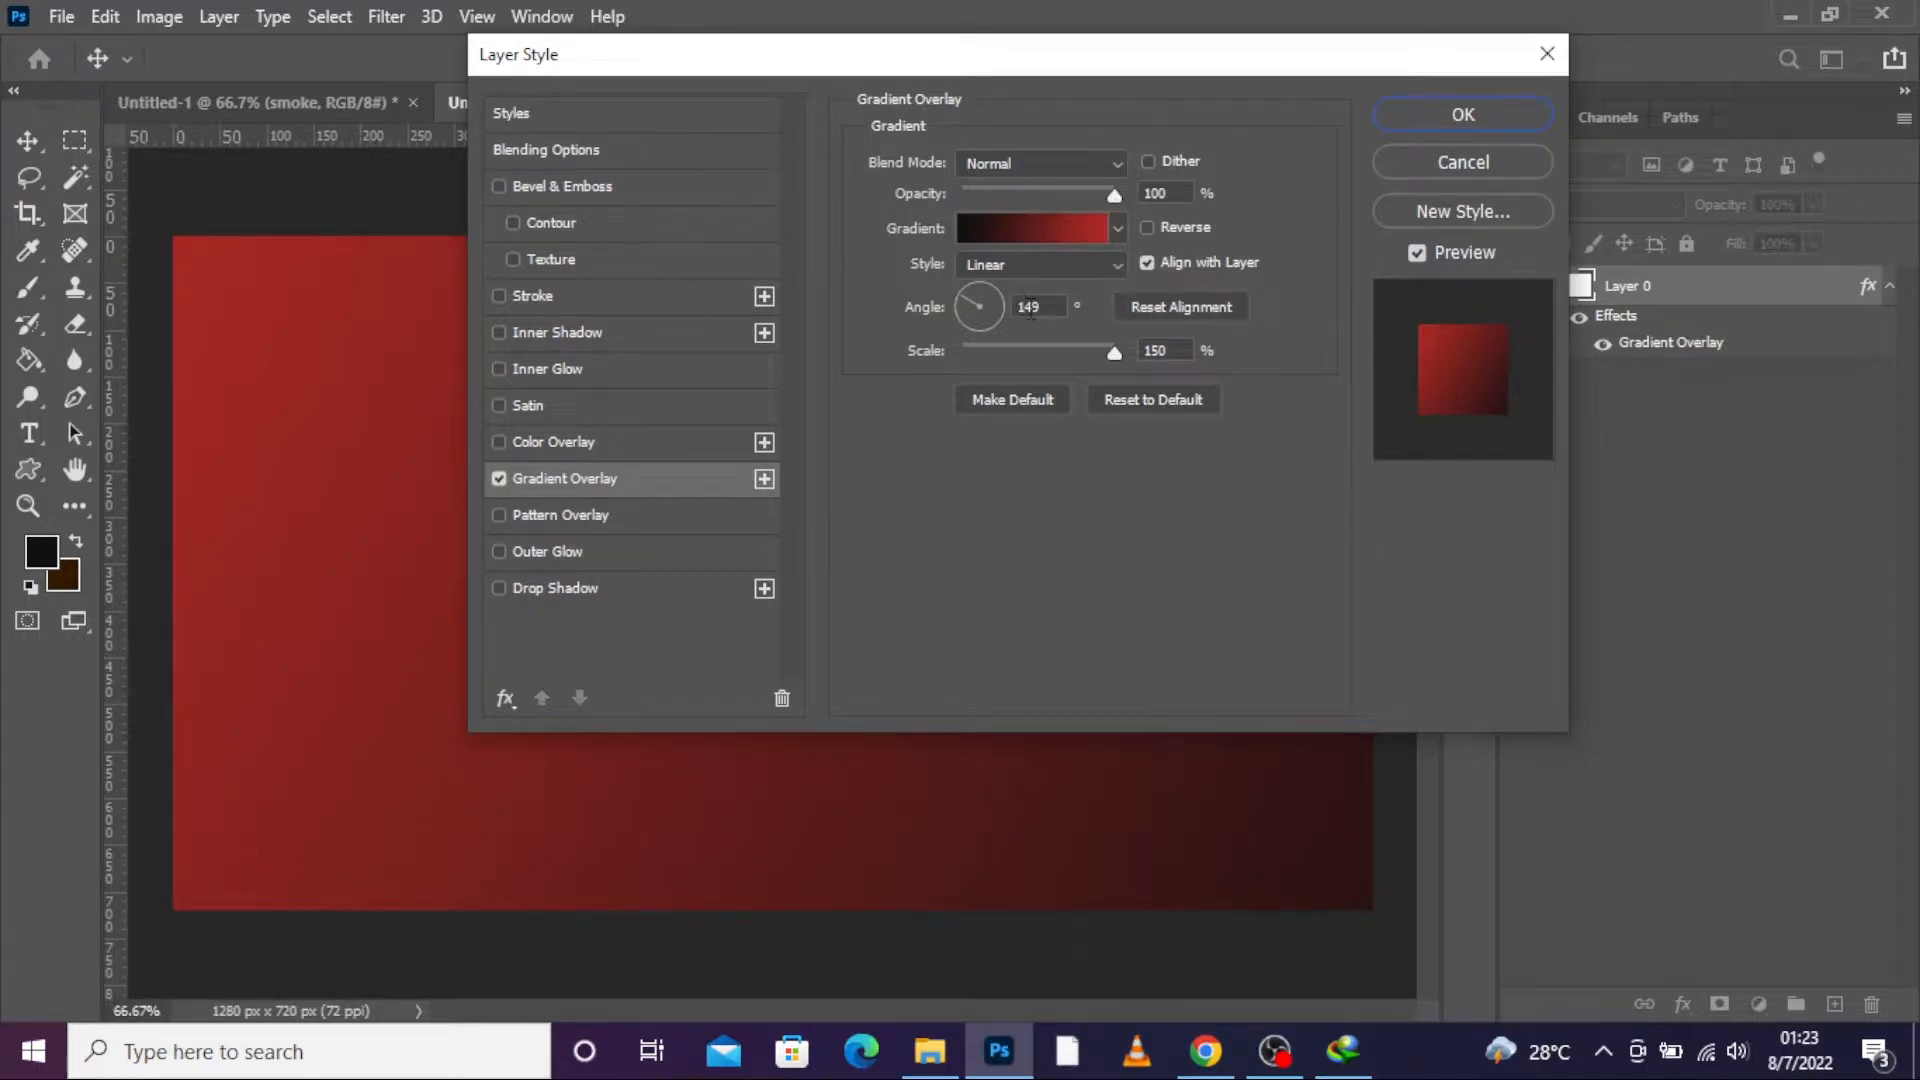
click(1071, 222)
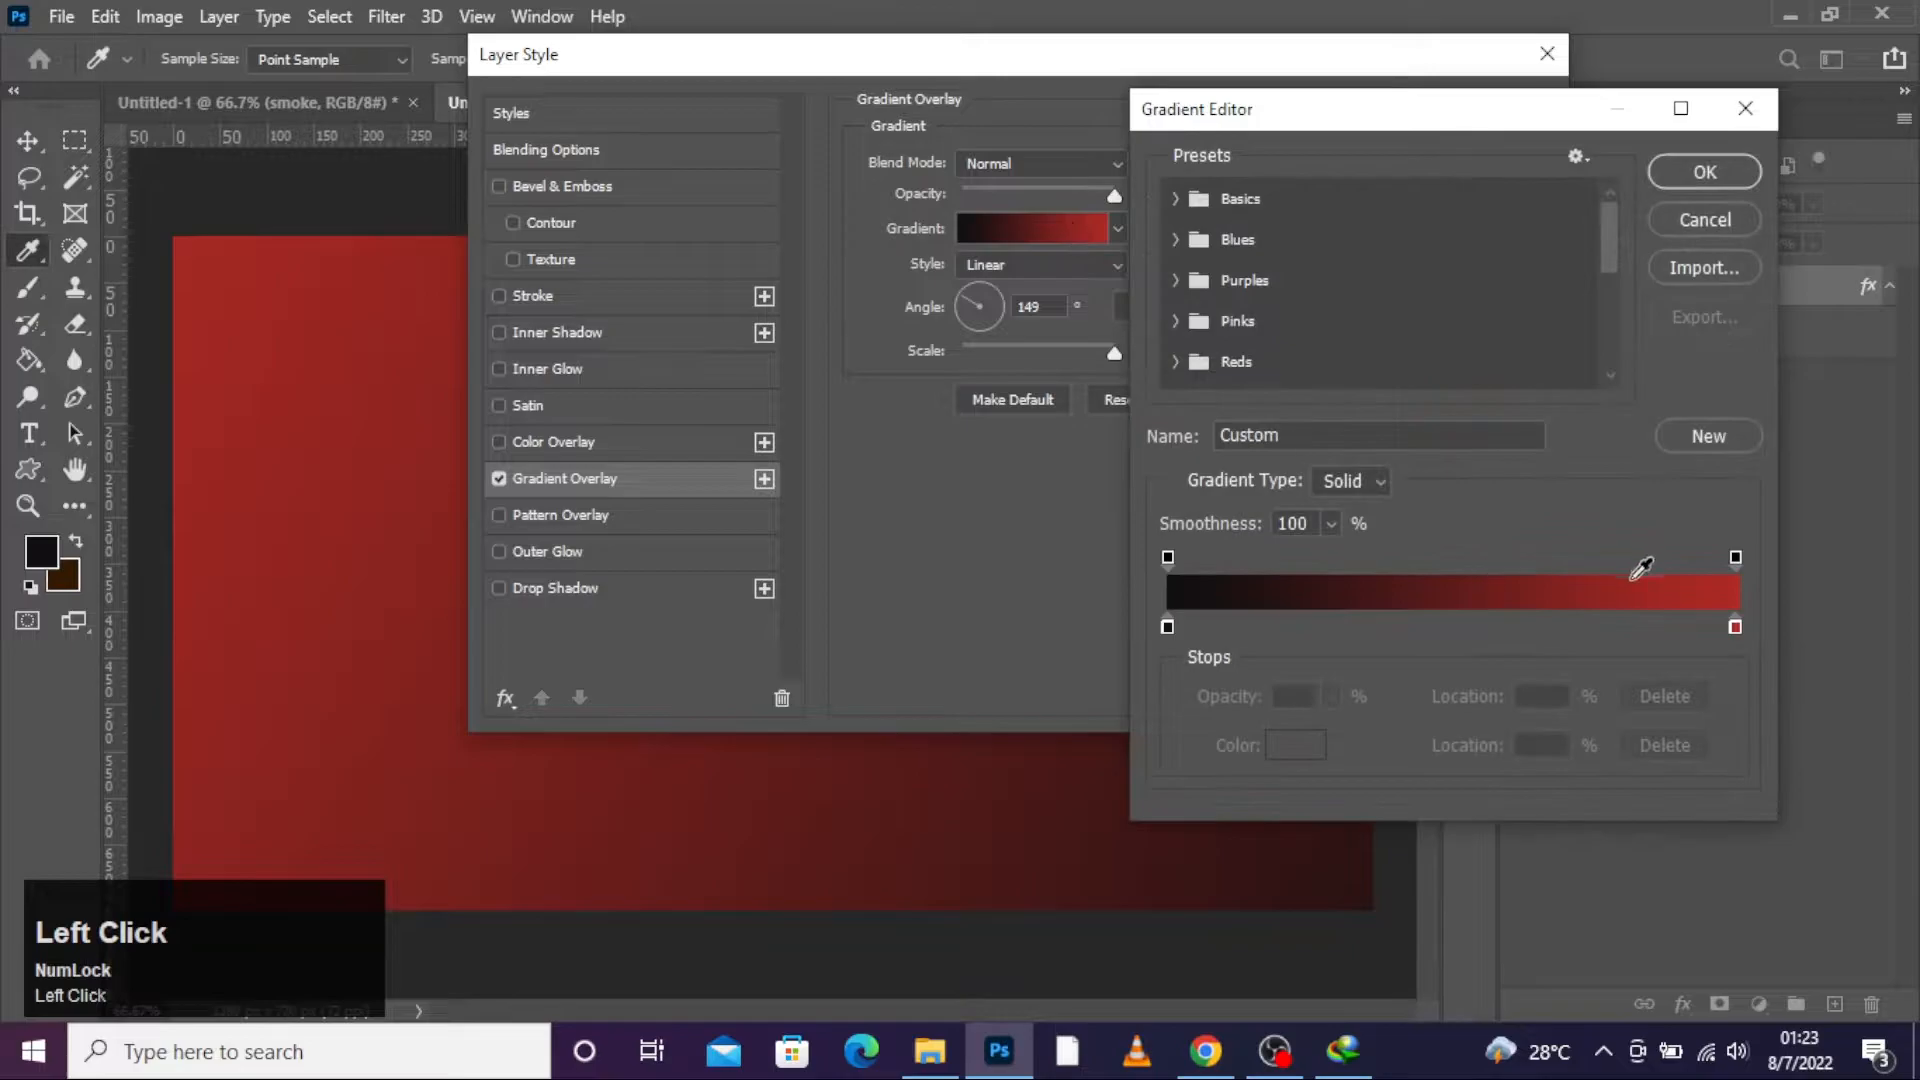
double_click(1734, 627)
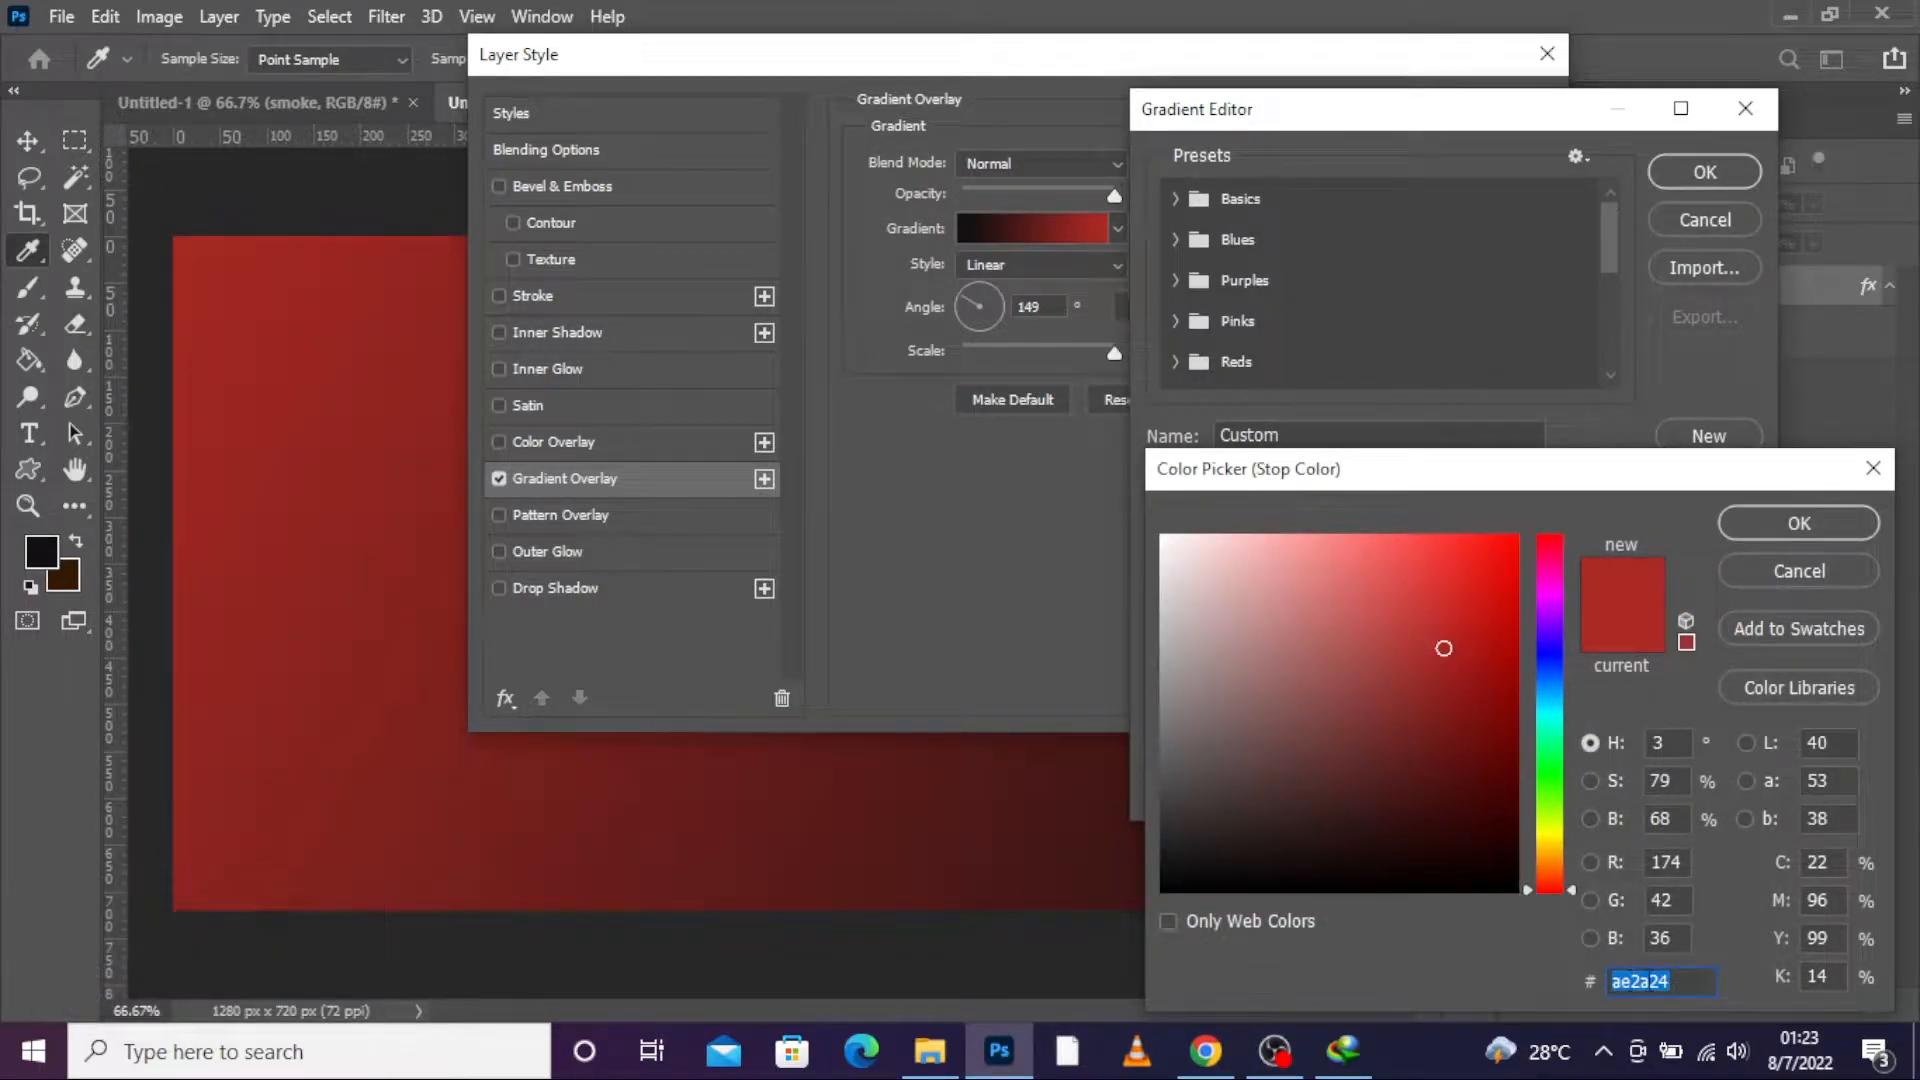
click(1764, 524)
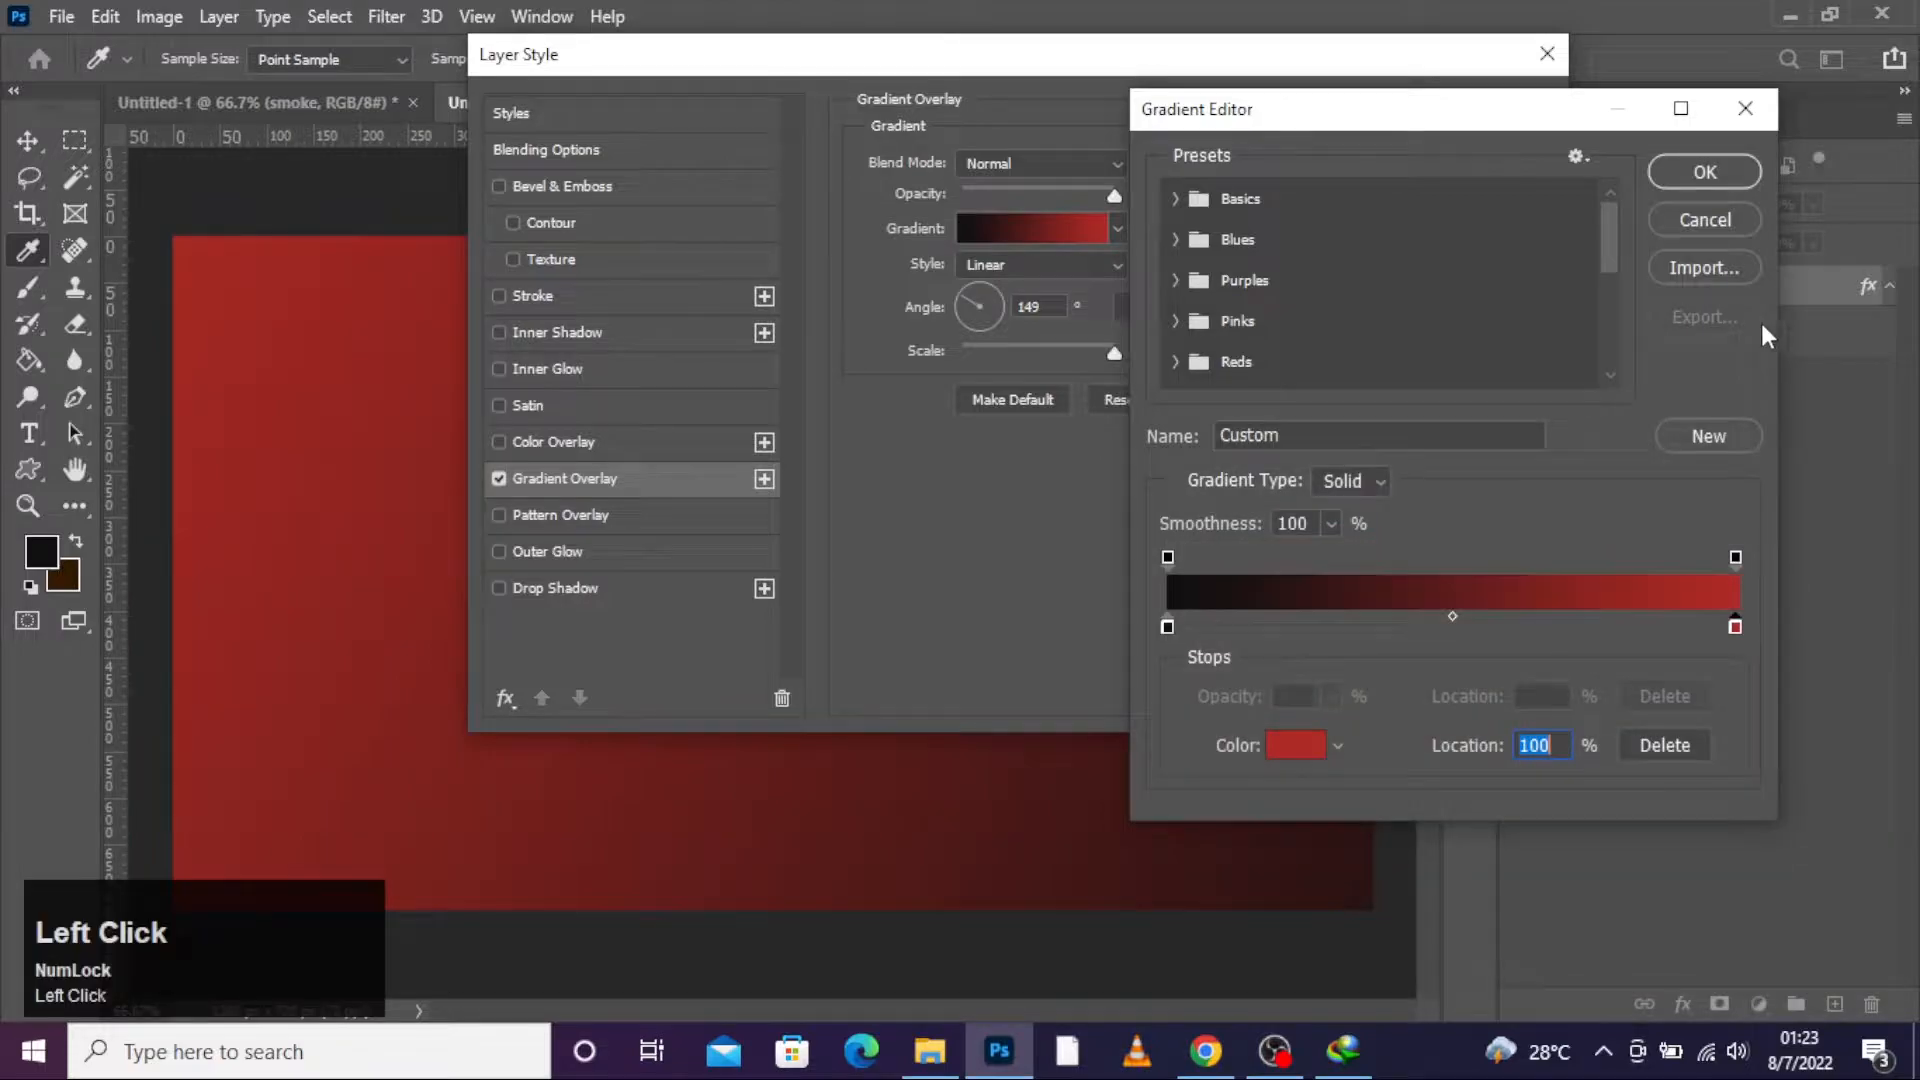
click(1715, 184)
click(1469, 117)
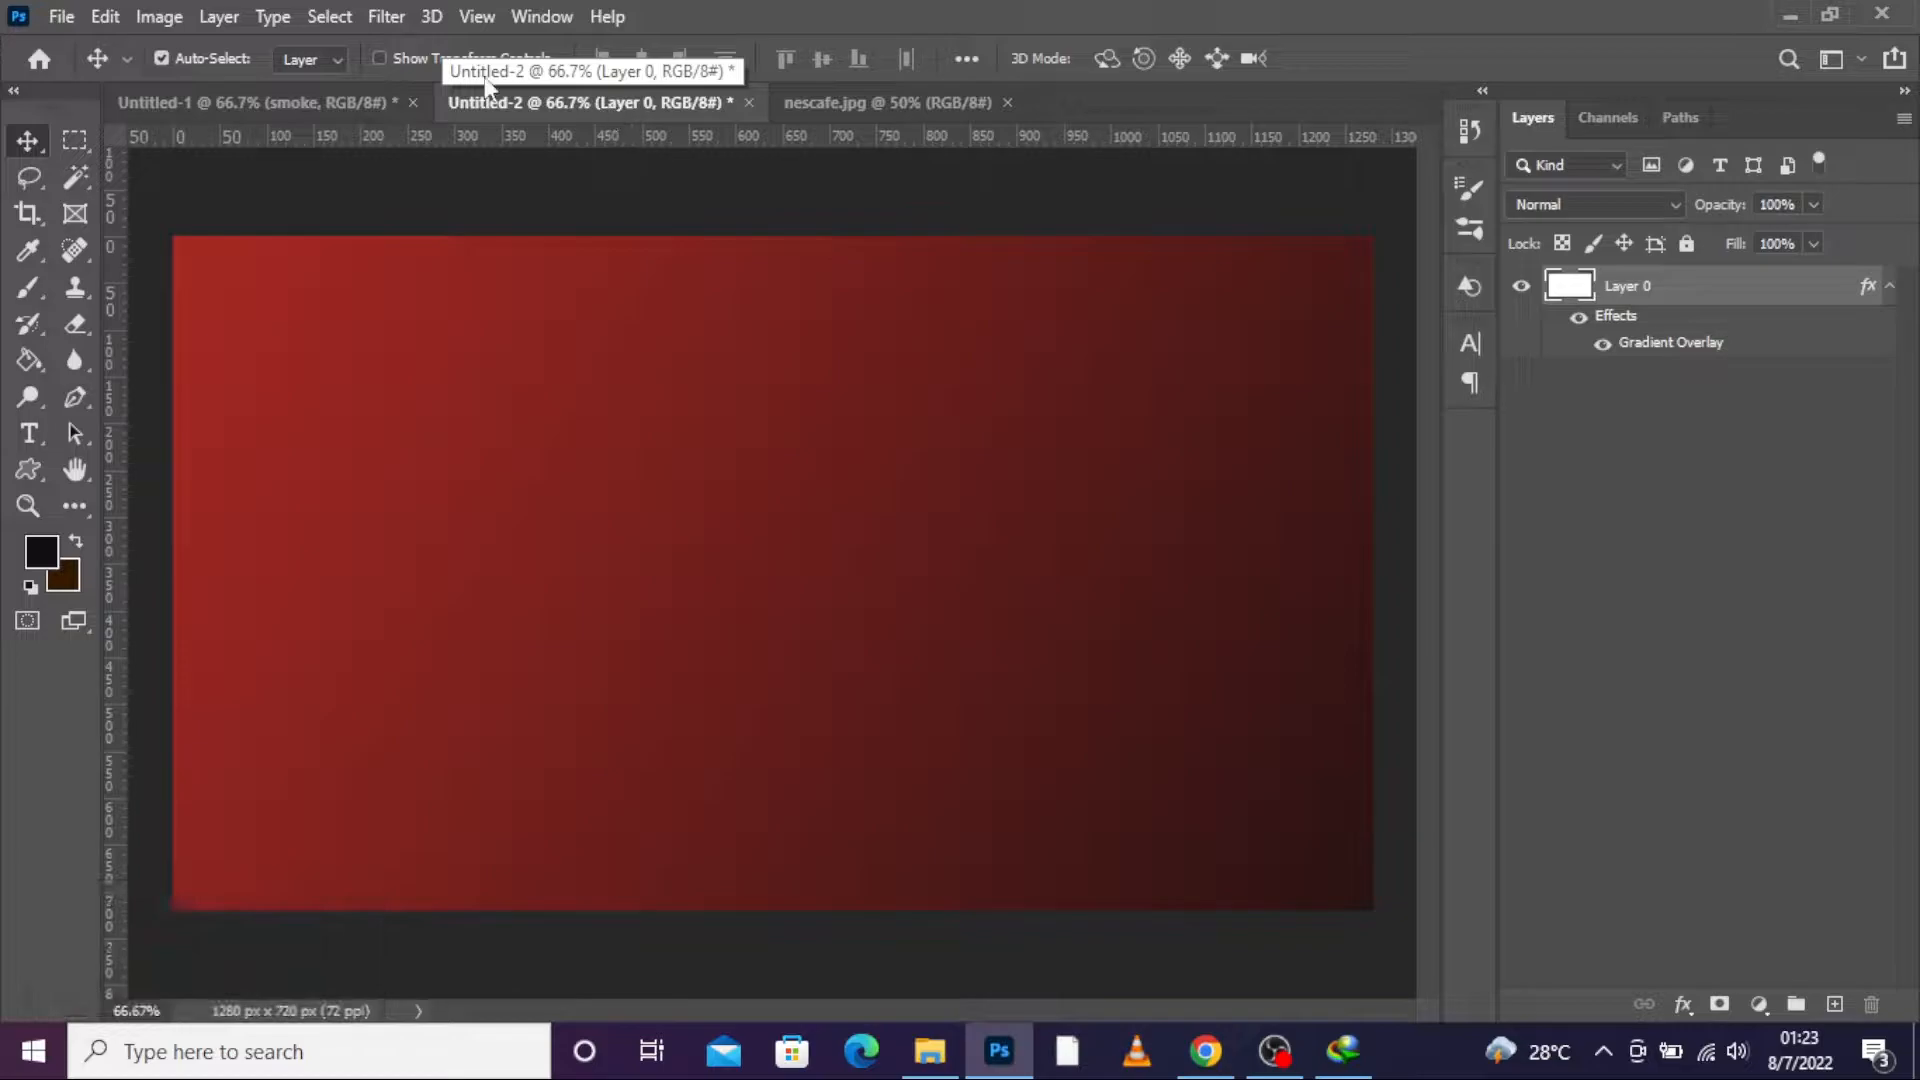
Step: Unlock the nescafe image's background layer, delete the white area around the jar using a Magic Wand selection, and deselect
click(810, 106)
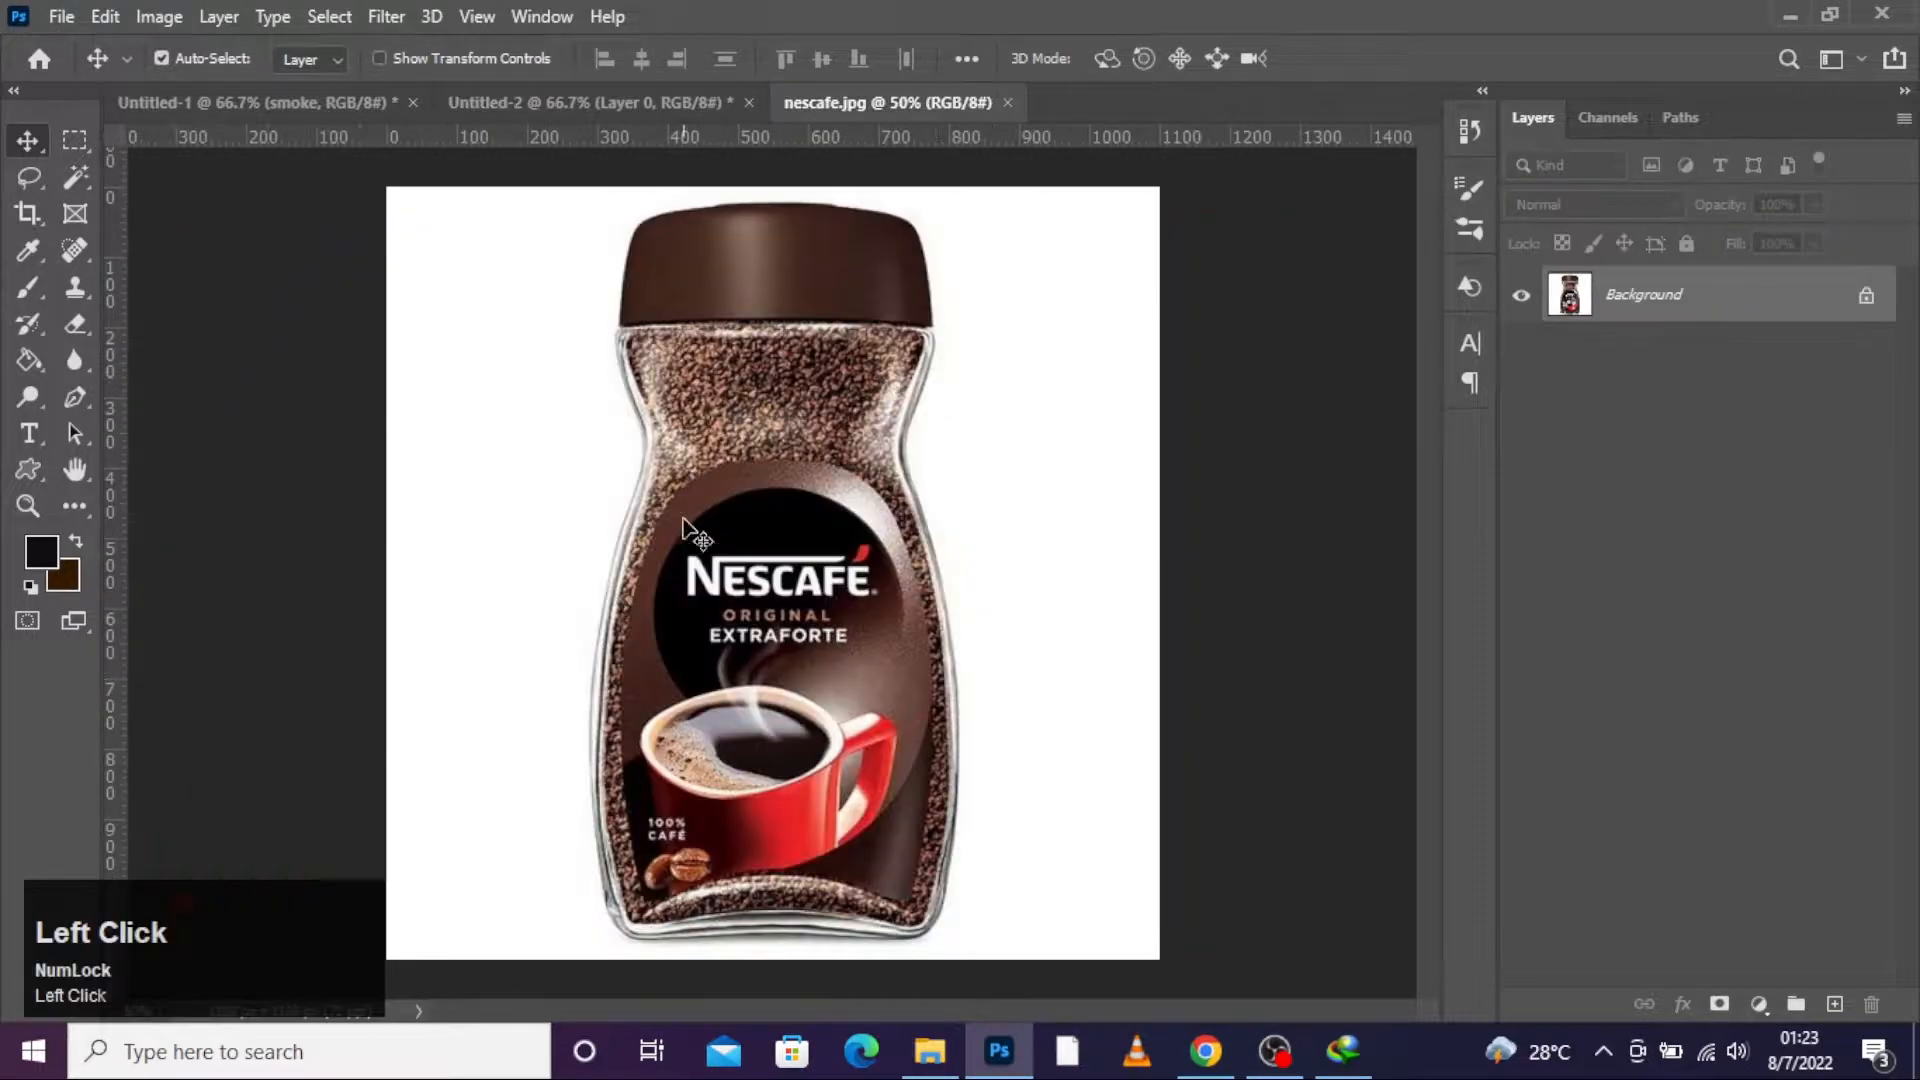
click(77, 177)
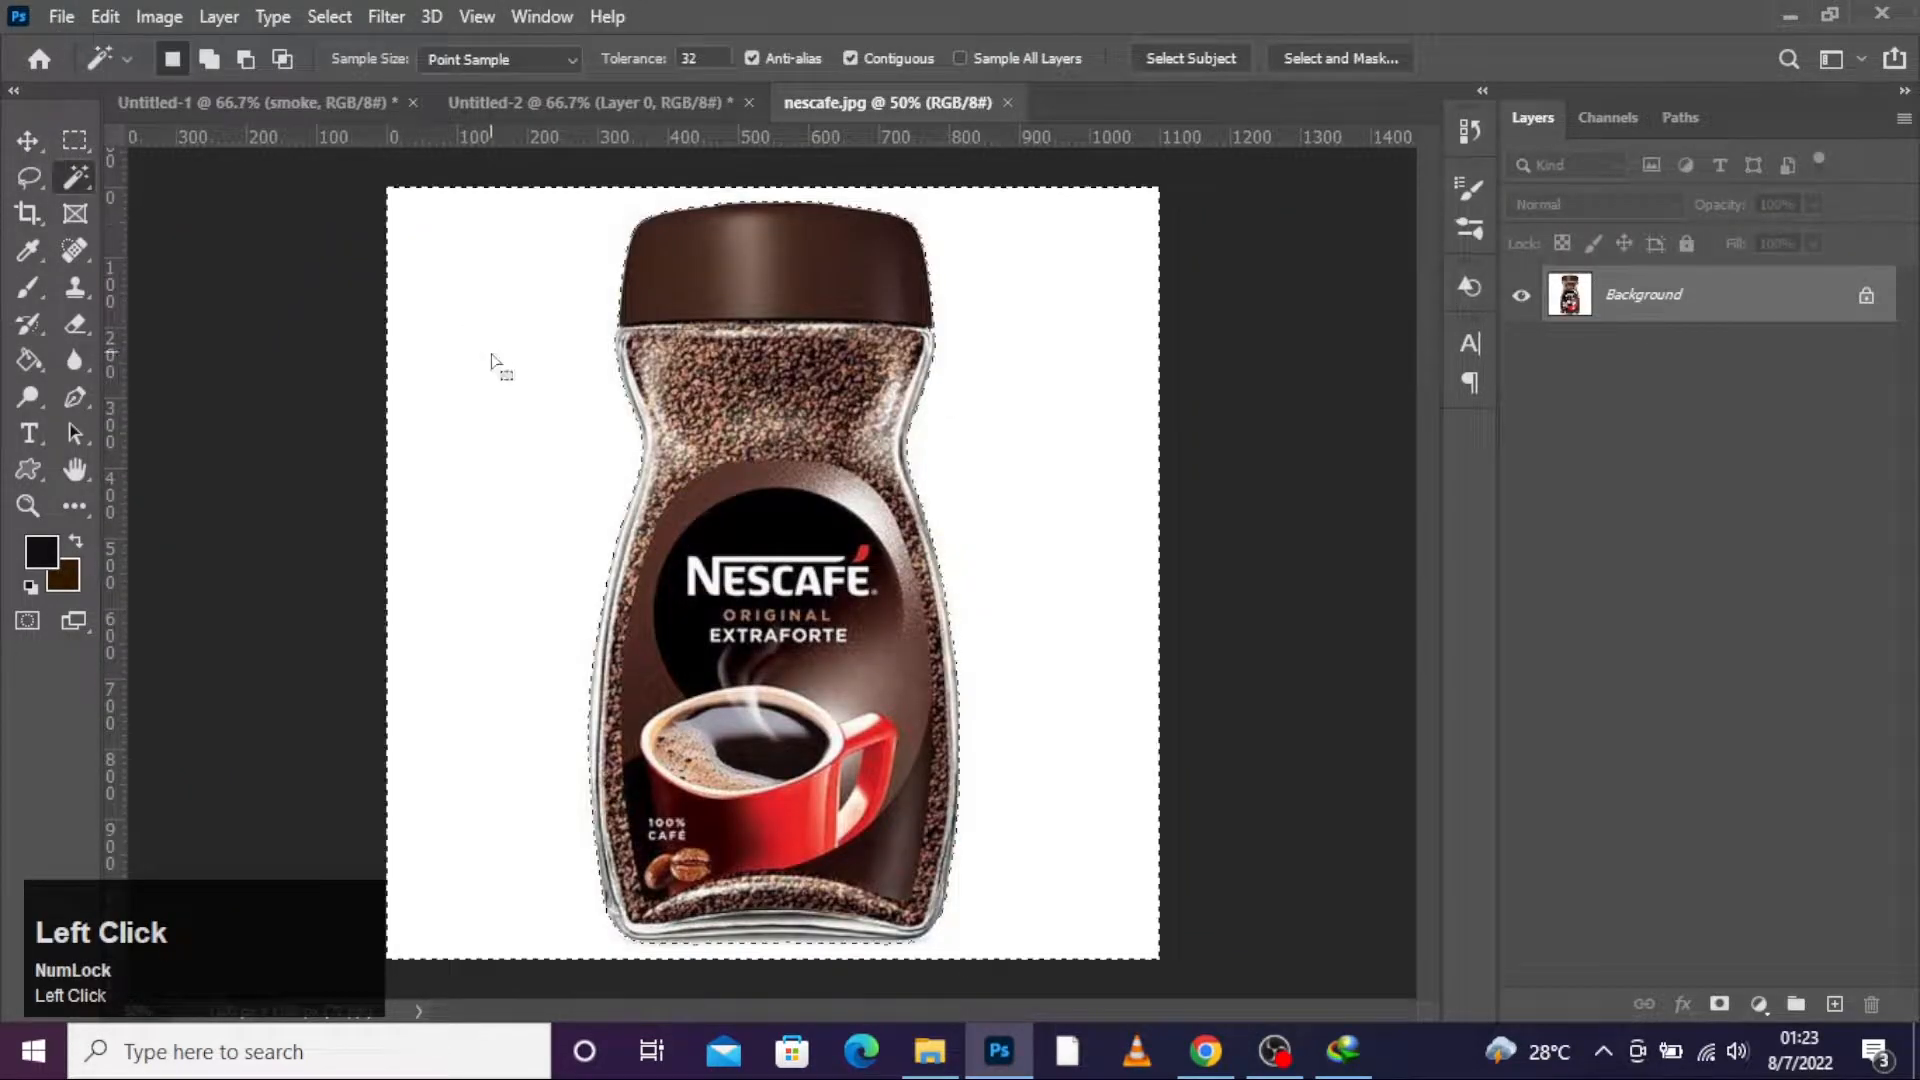
key(shift+F5)
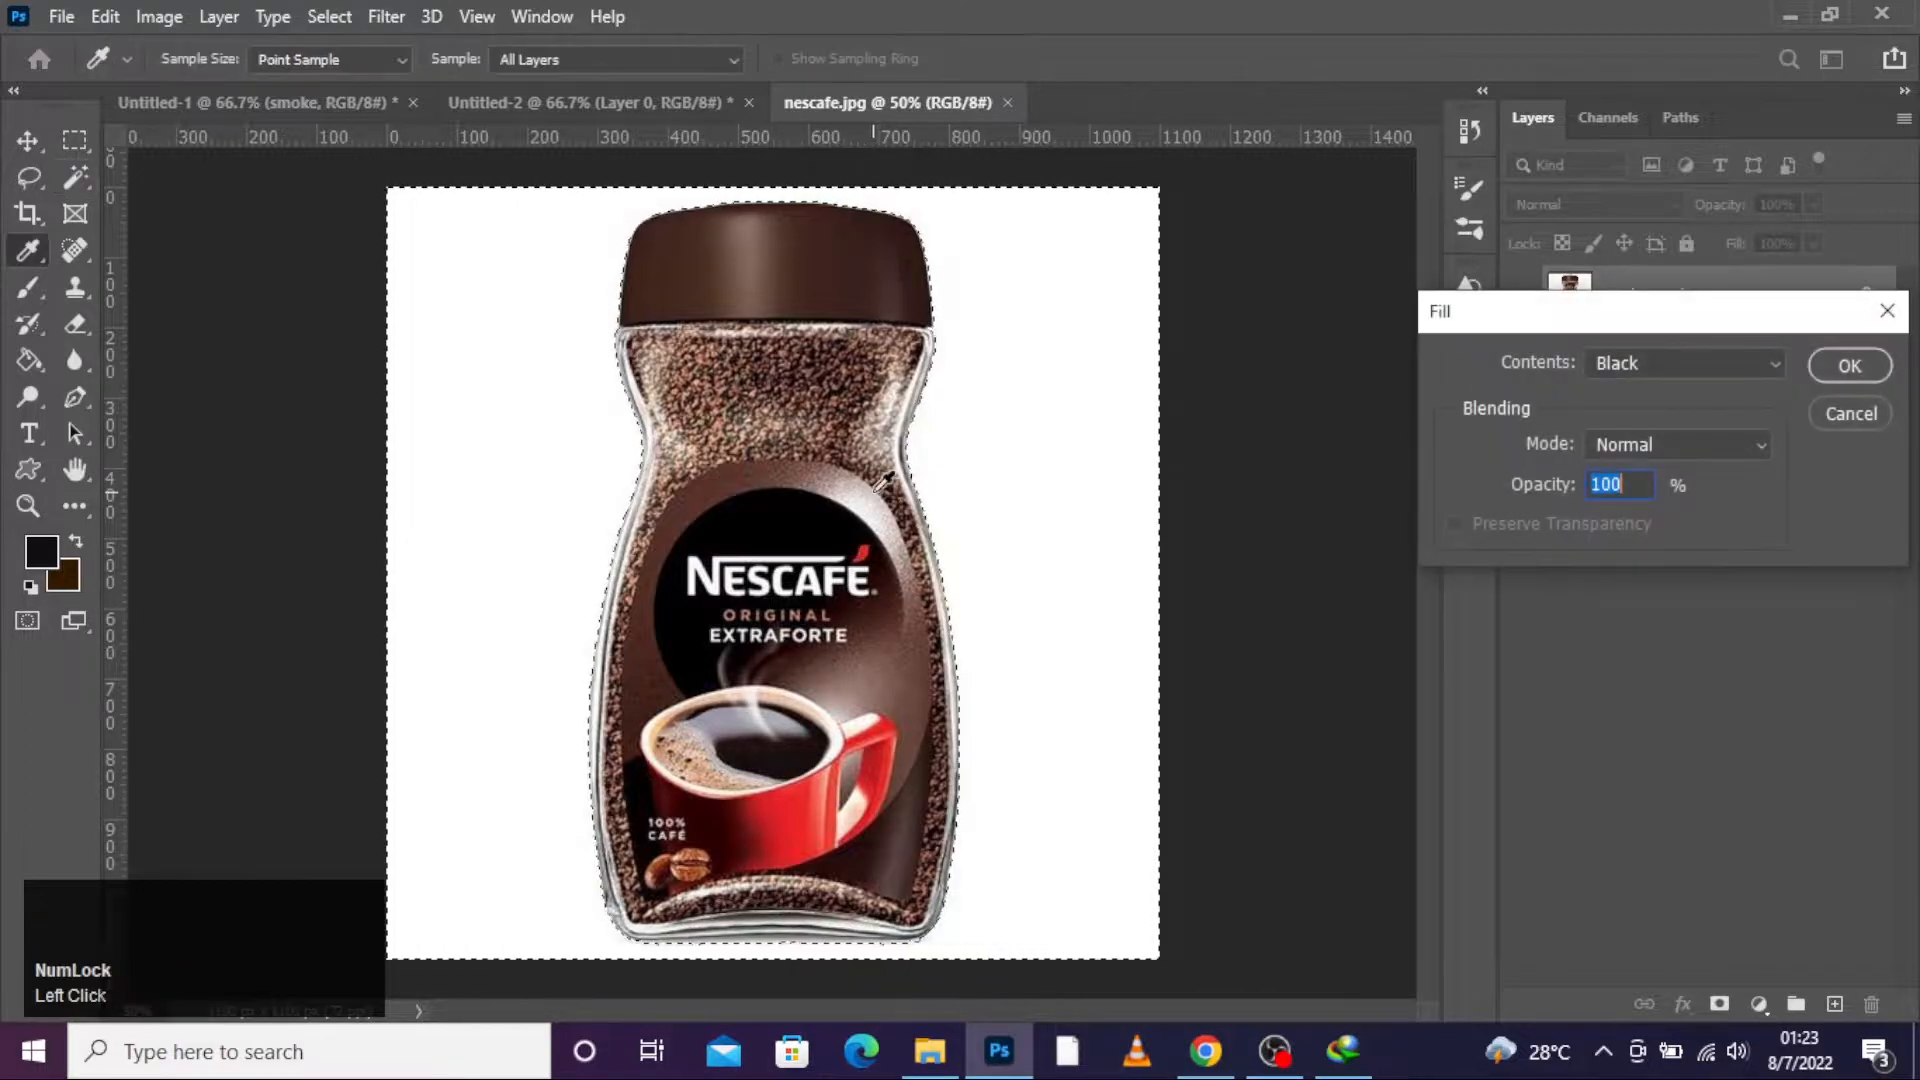
click(1844, 414)
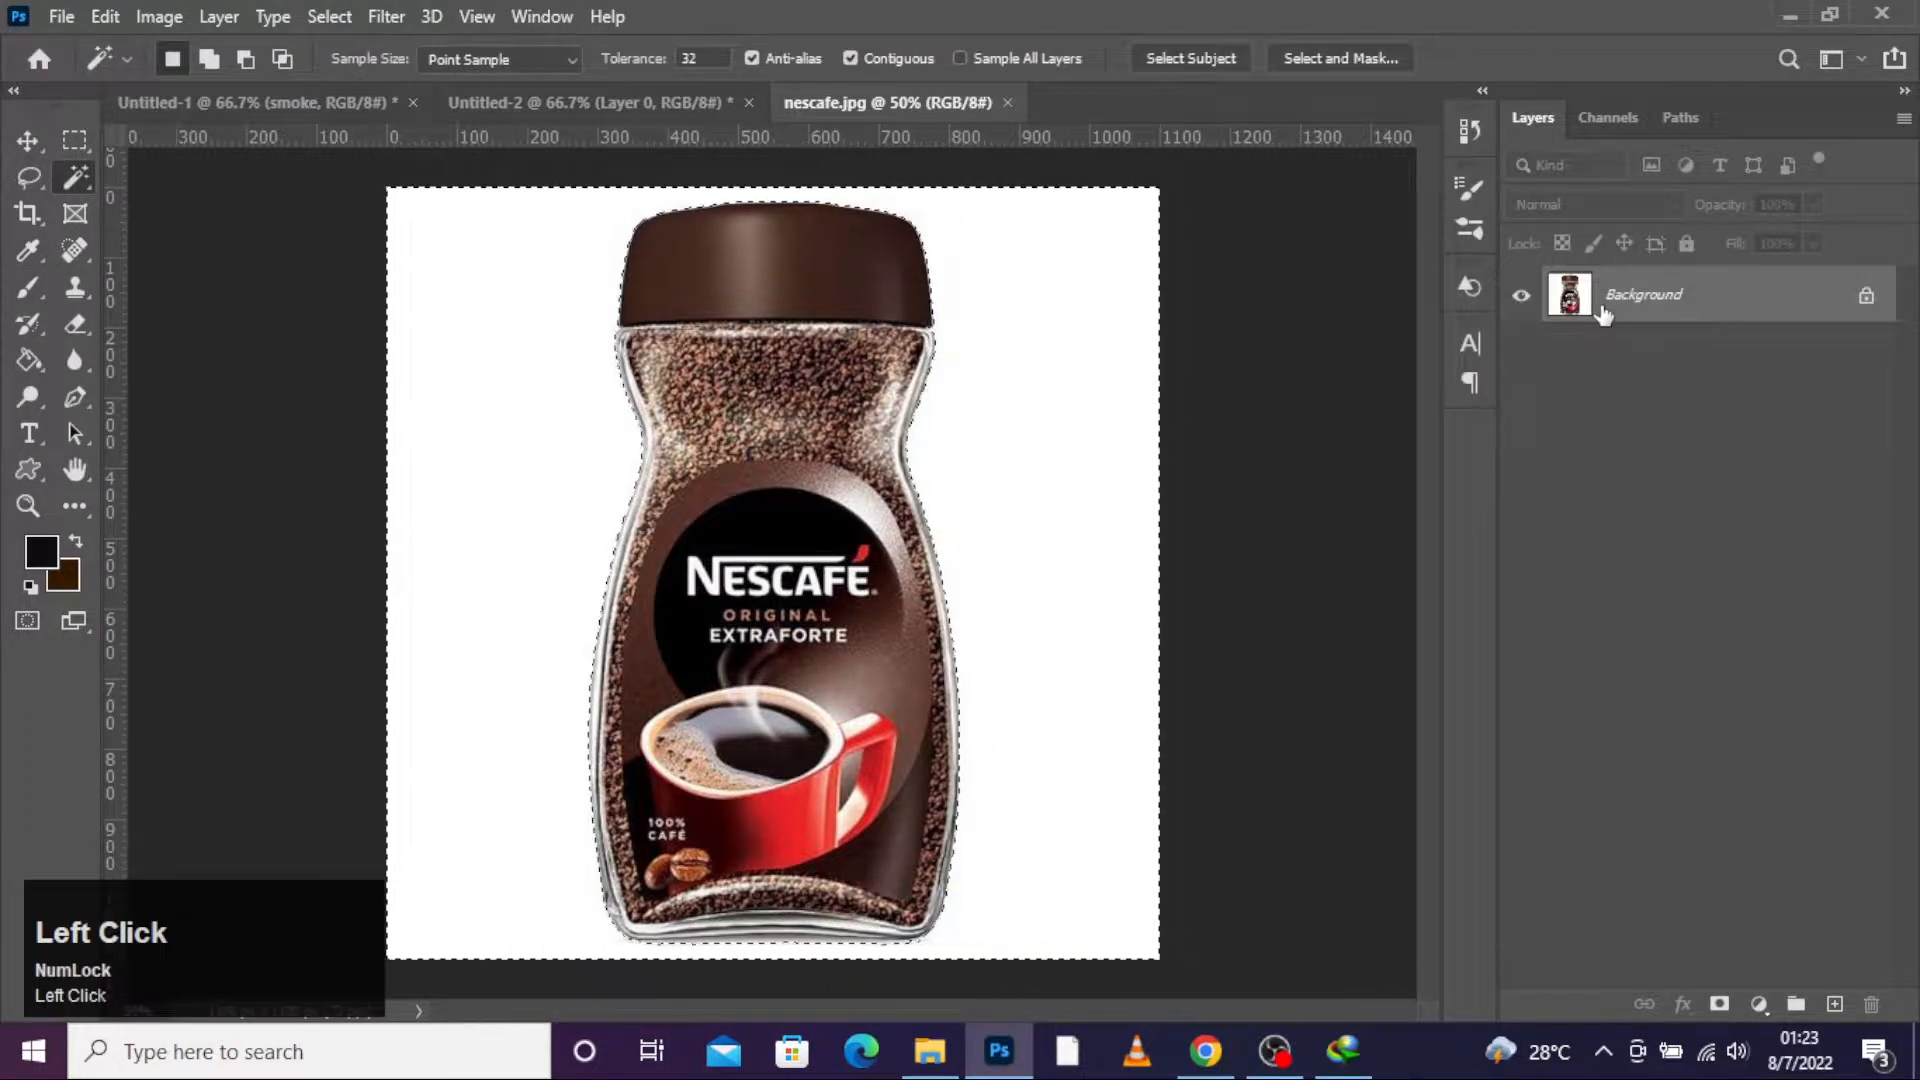
double_click(1603, 312)
click(880, 494)
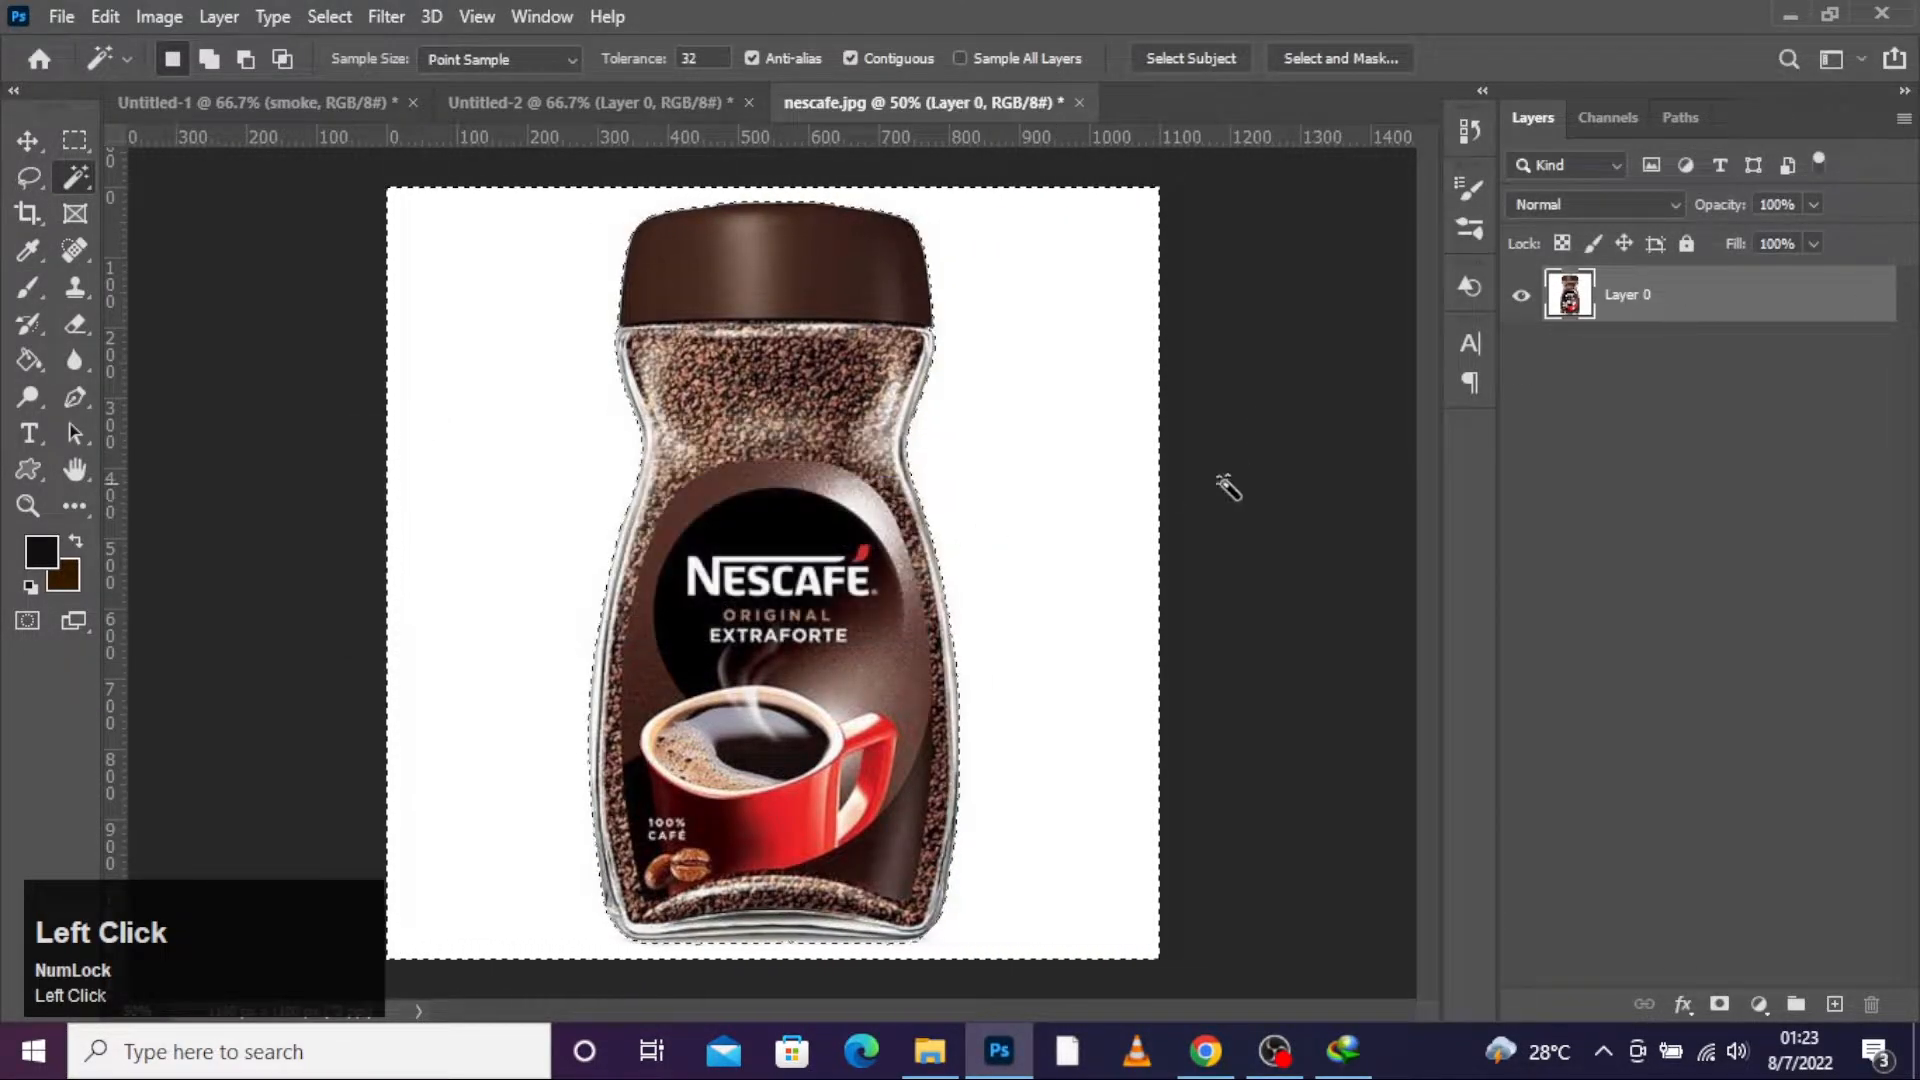
key(Delete)
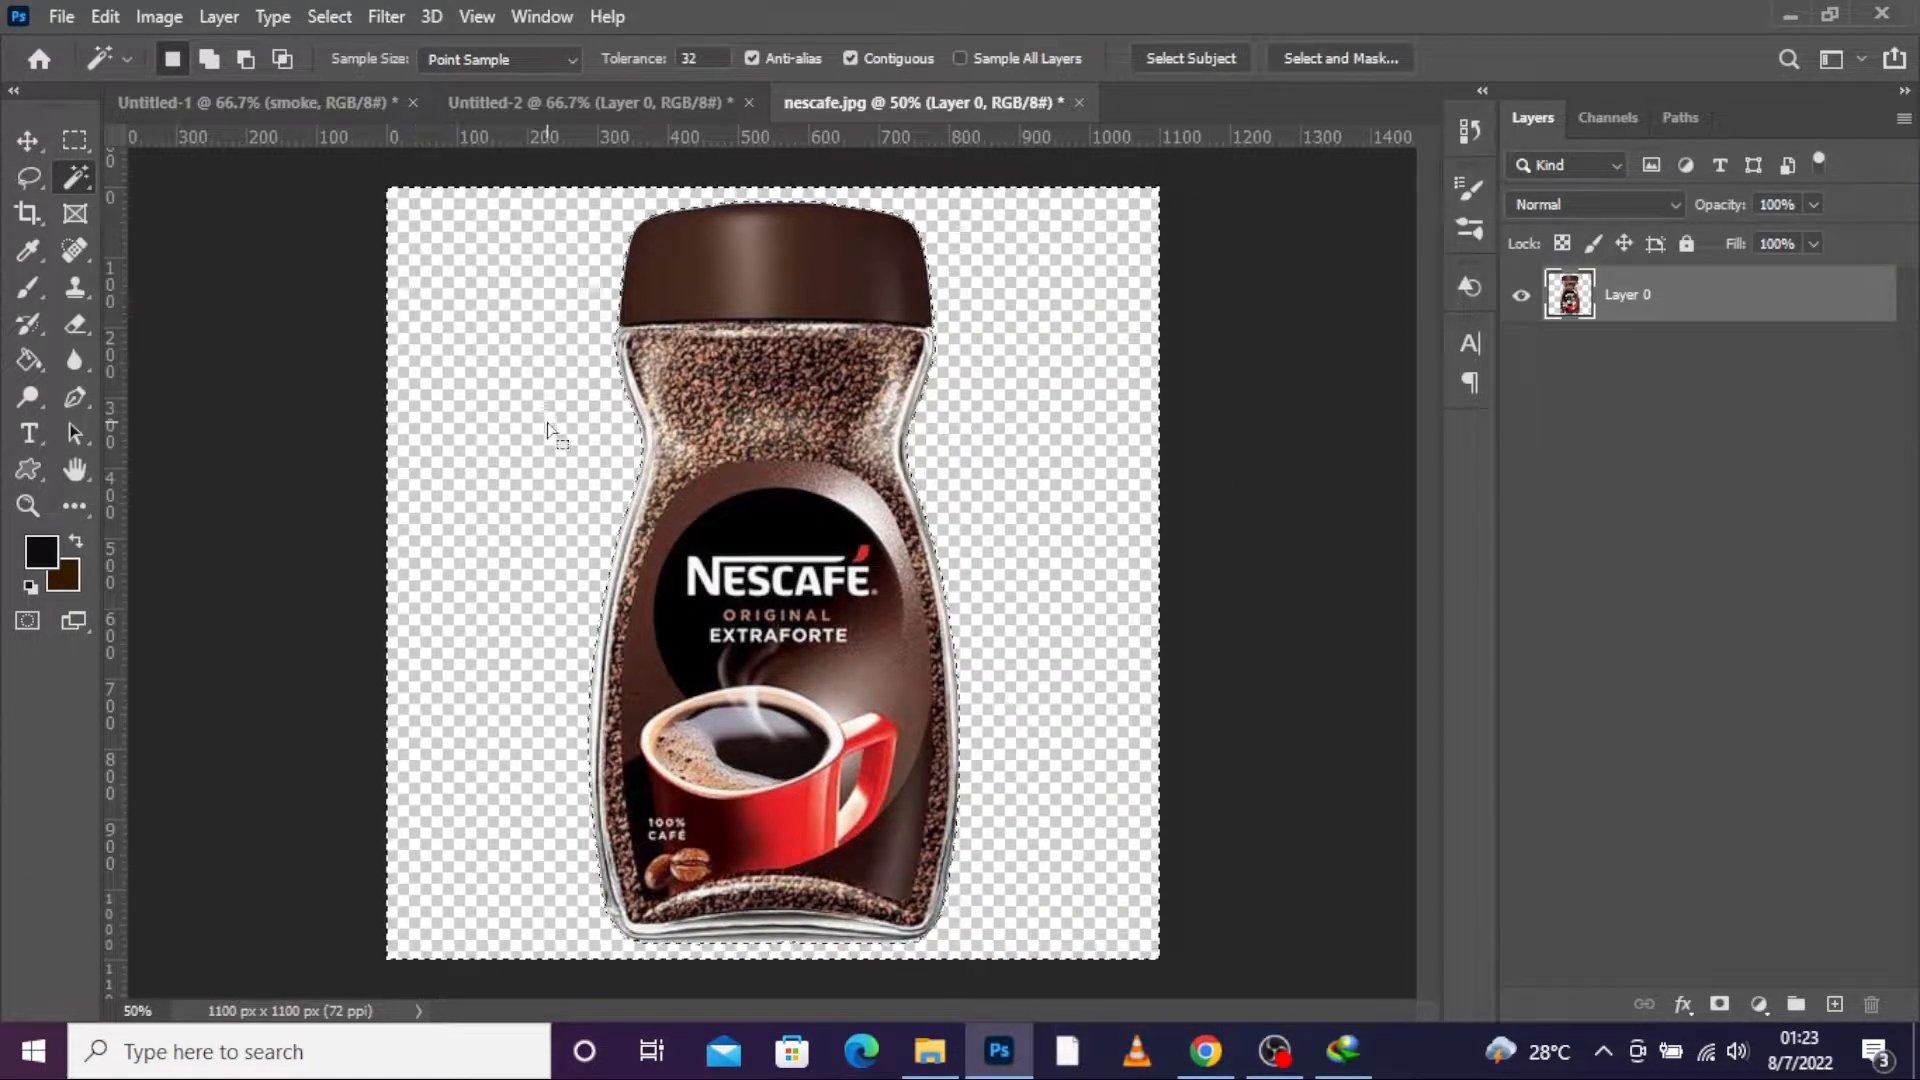
key(ctrl+d)
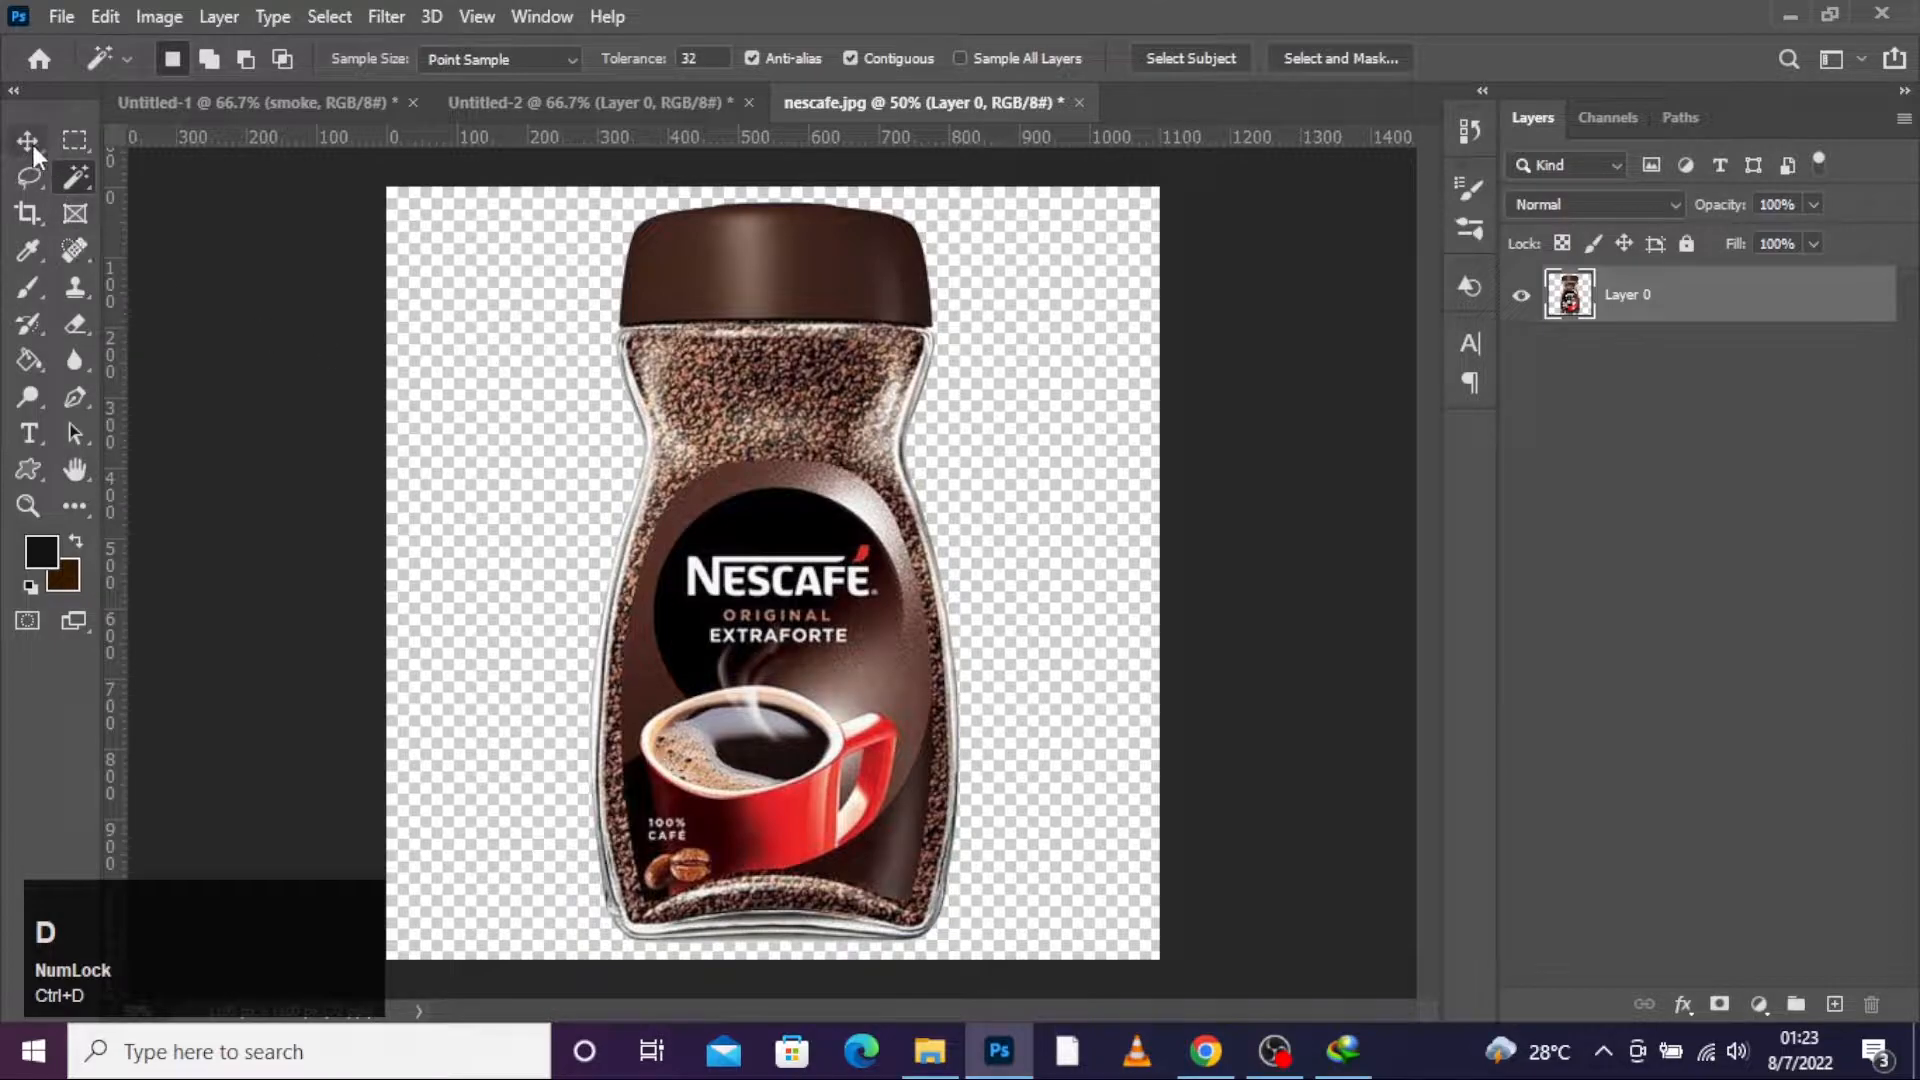
Step: Convert the cut-out jar layer in the nescafe document to a smart object
click(31, 143)
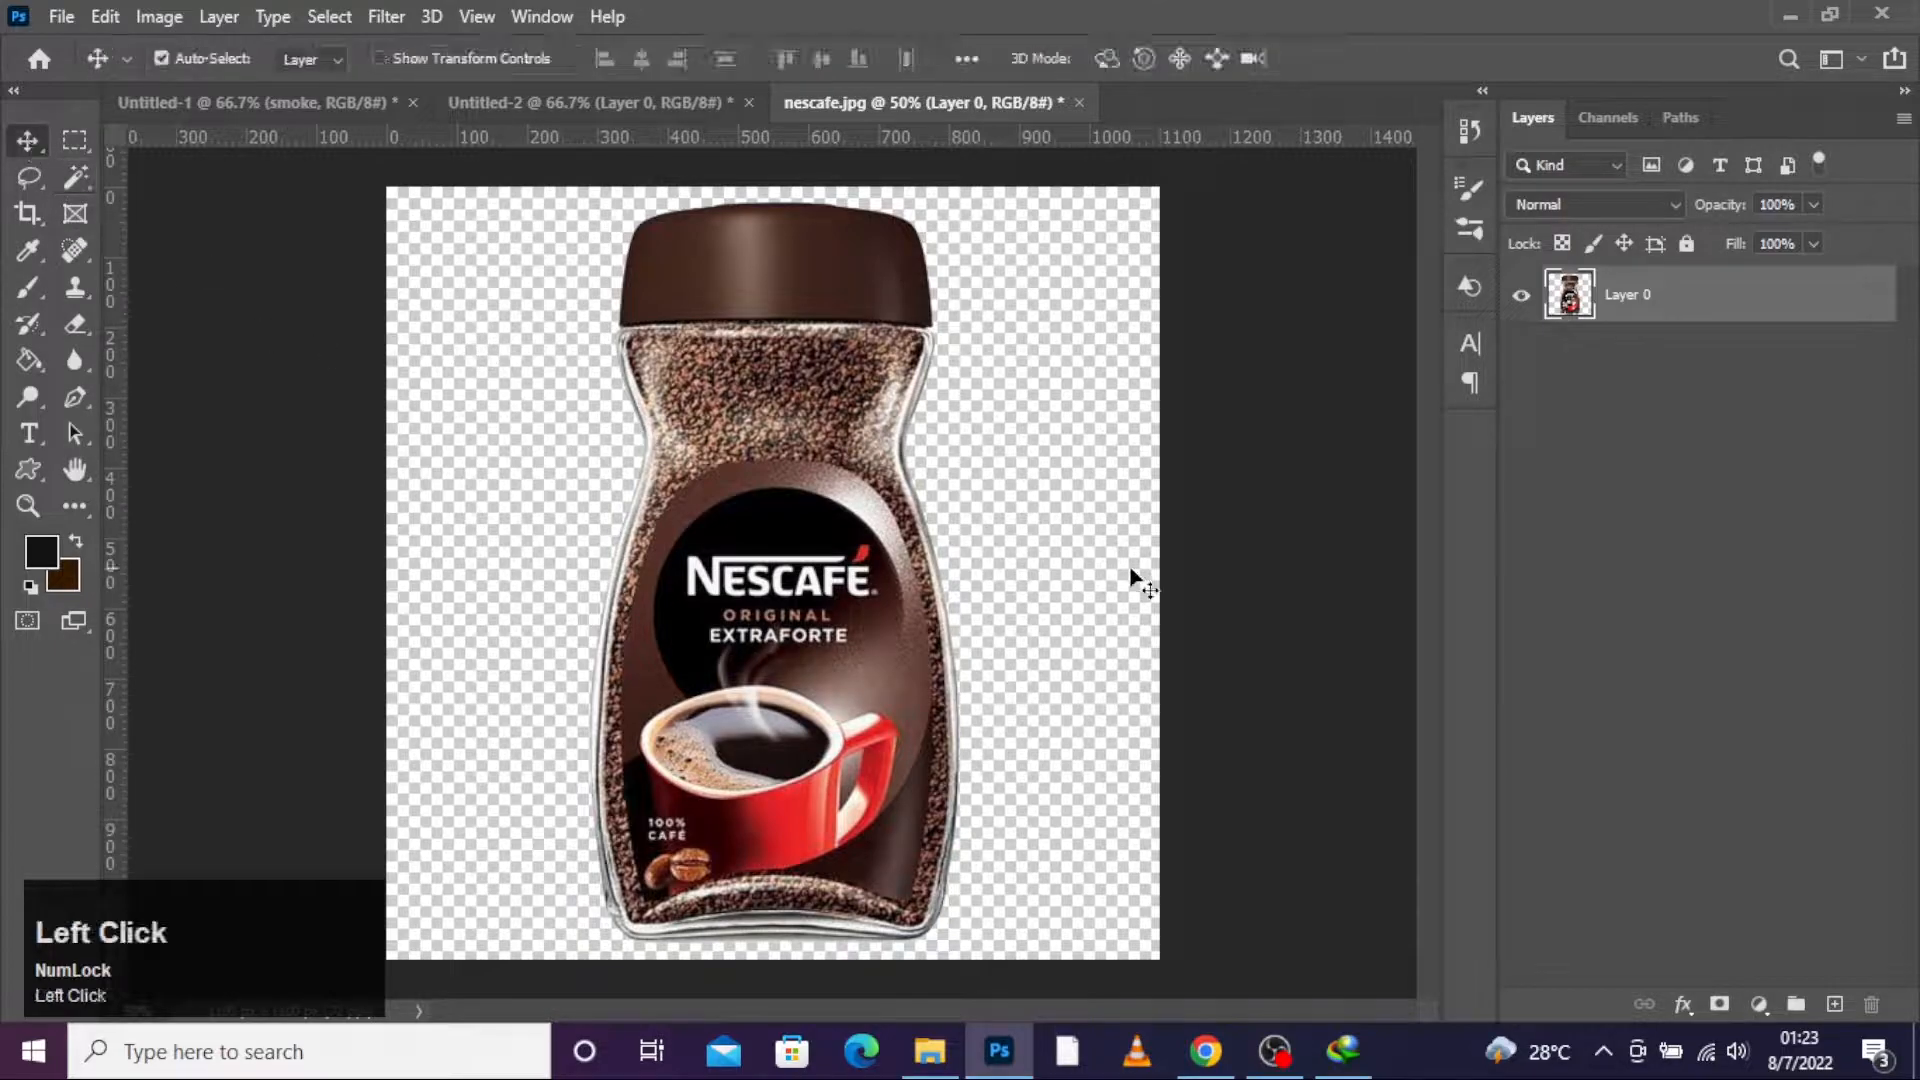
right_click(1571, 303)
click(1521, 484)
right_click(1634, 292)
click(1483, 390)
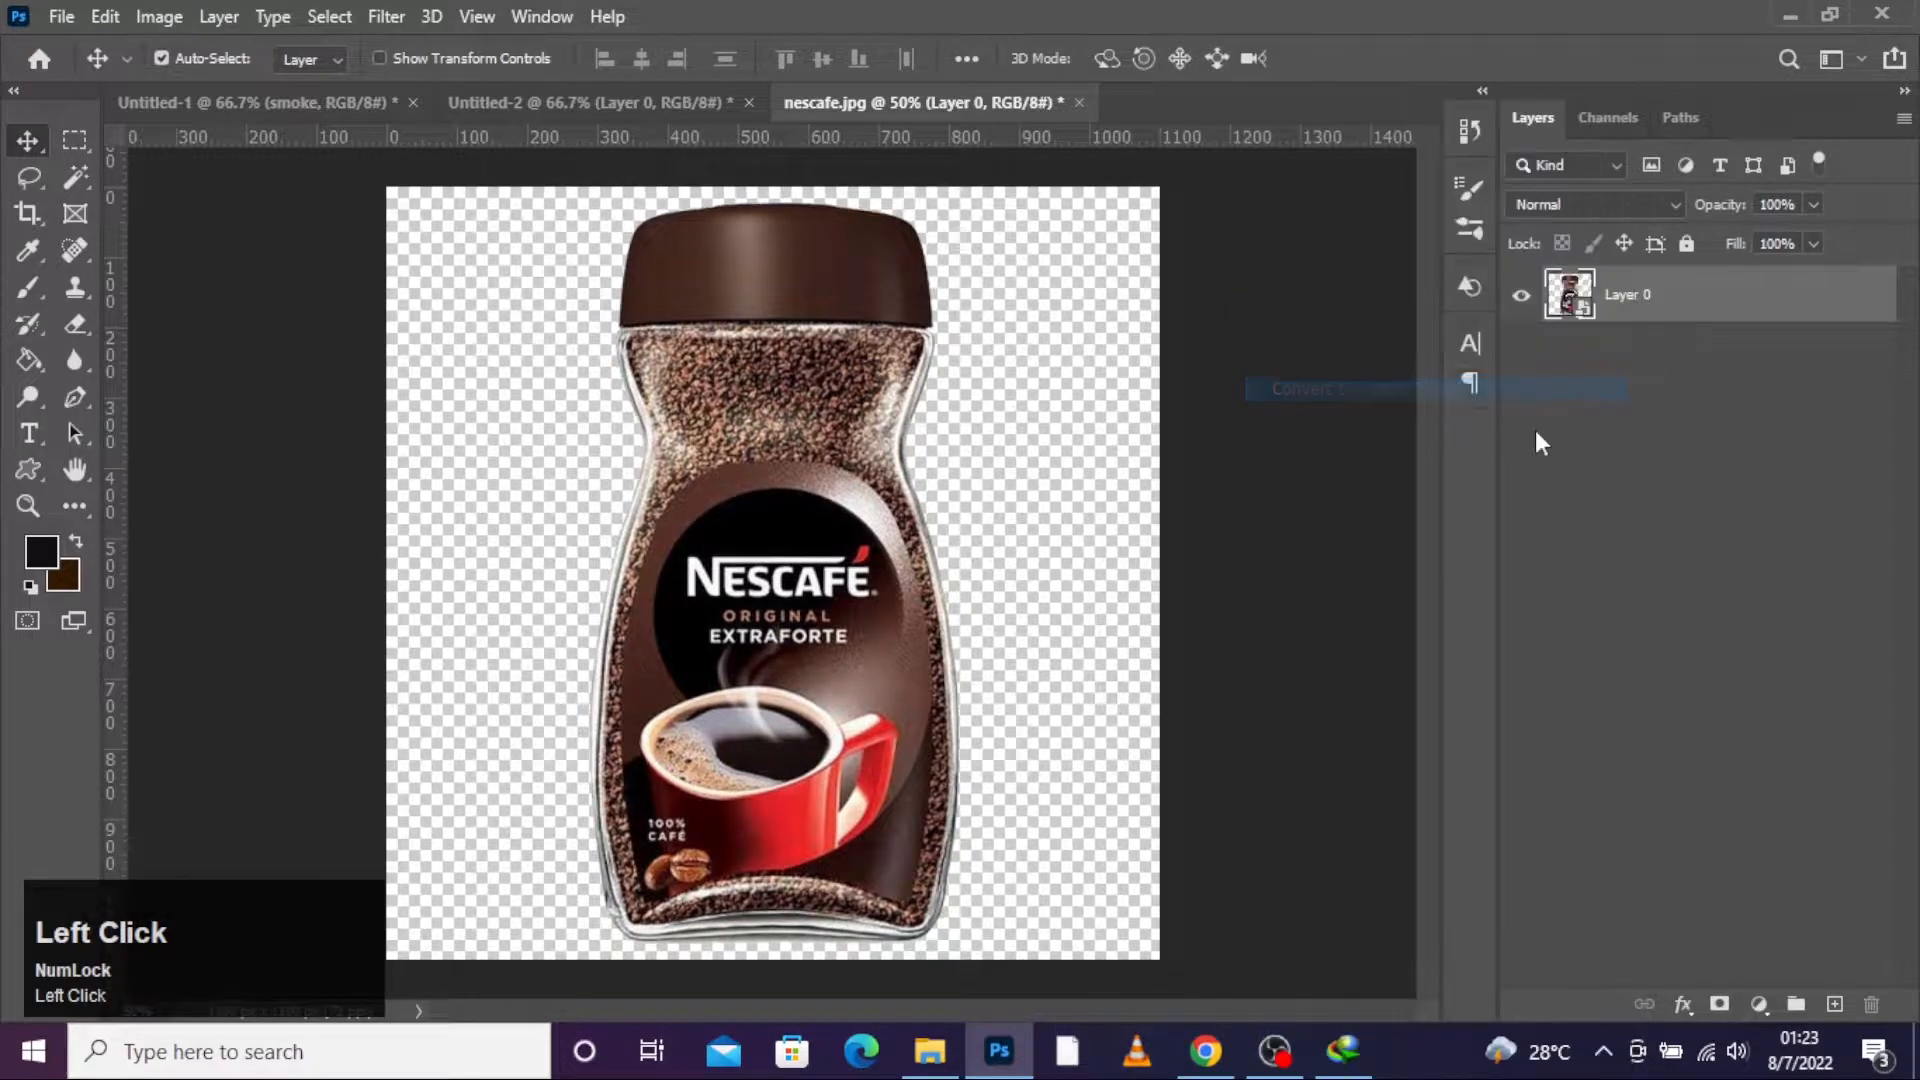
Step: Bring the jar into the Untitled-2 document and position it over the red gradient
drag(818, 578, 410, 72)
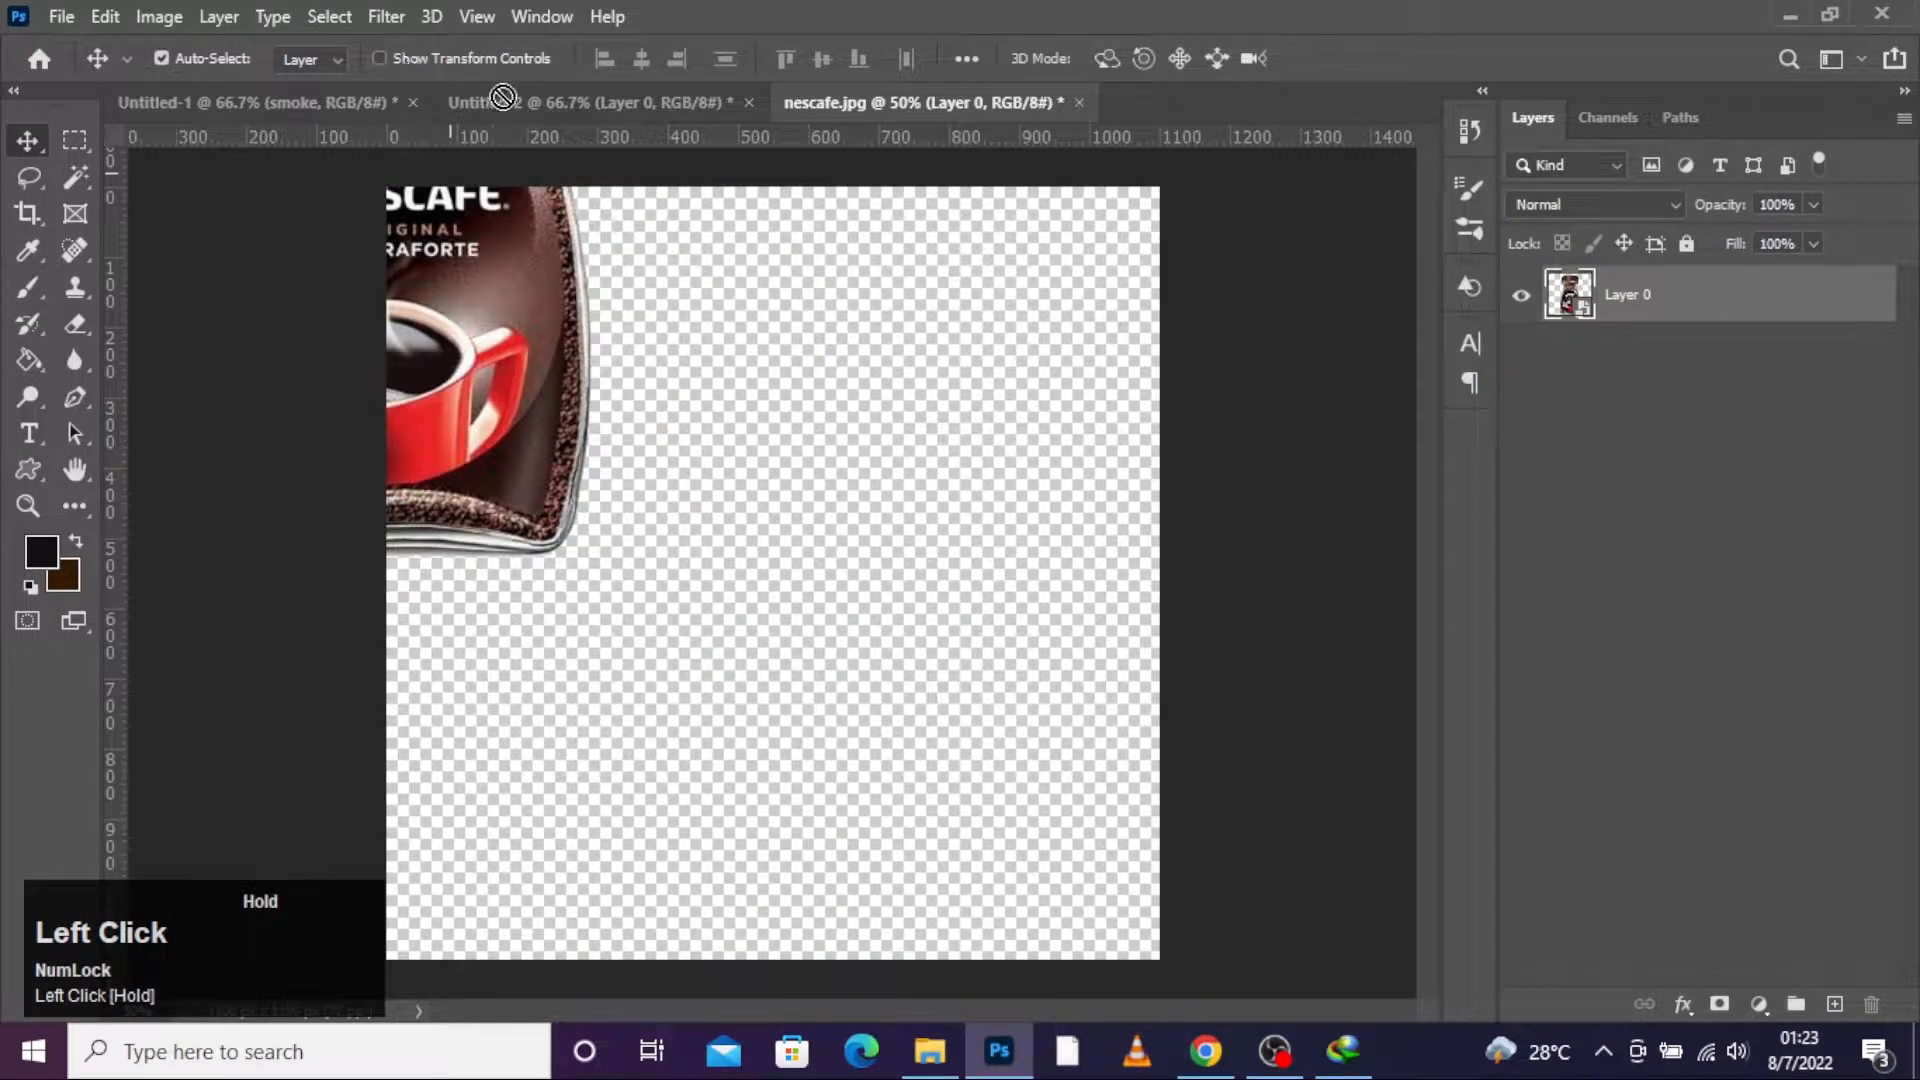
drag(558, 97, 835, 662)
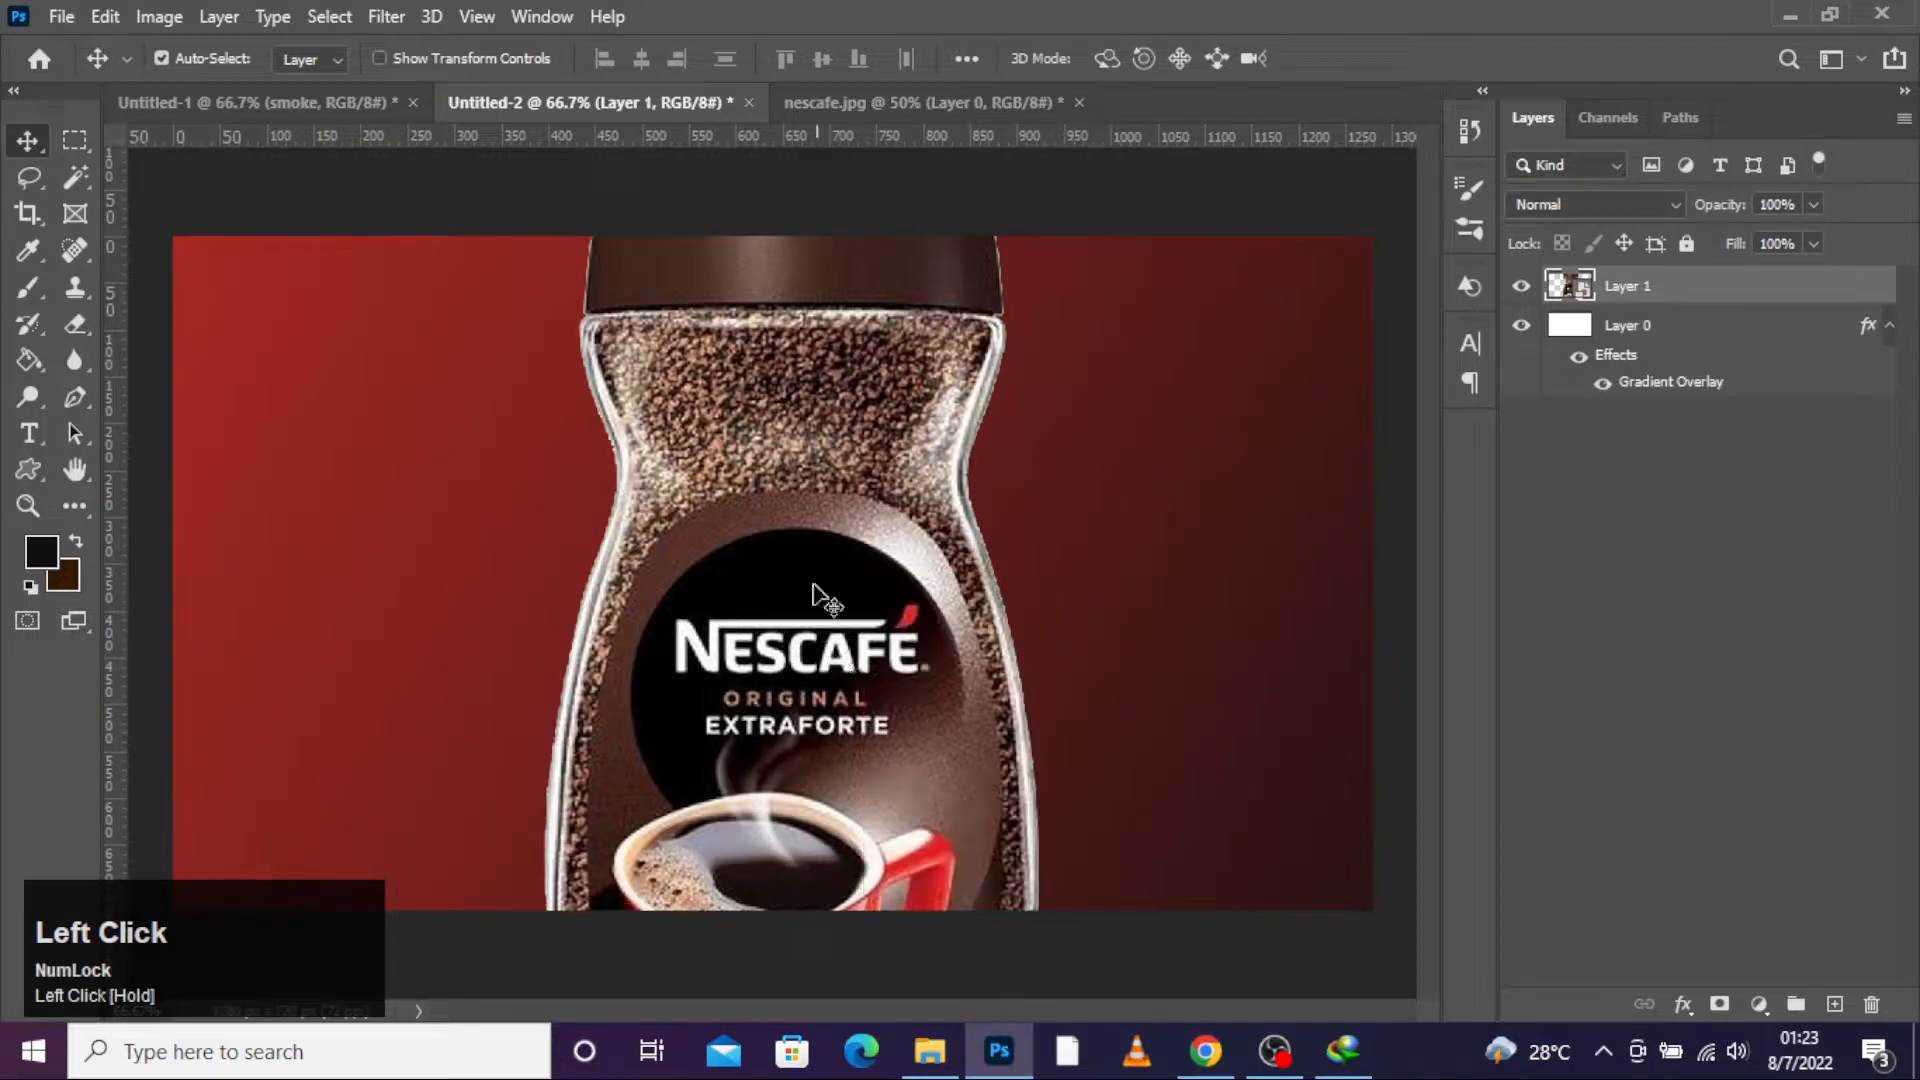
drag(813, 590, 778, 553)
Step: Scale the jar to about 54% width and 57% height and place it near the canvas centre, fully inside the canvas
key(ctrl+t)
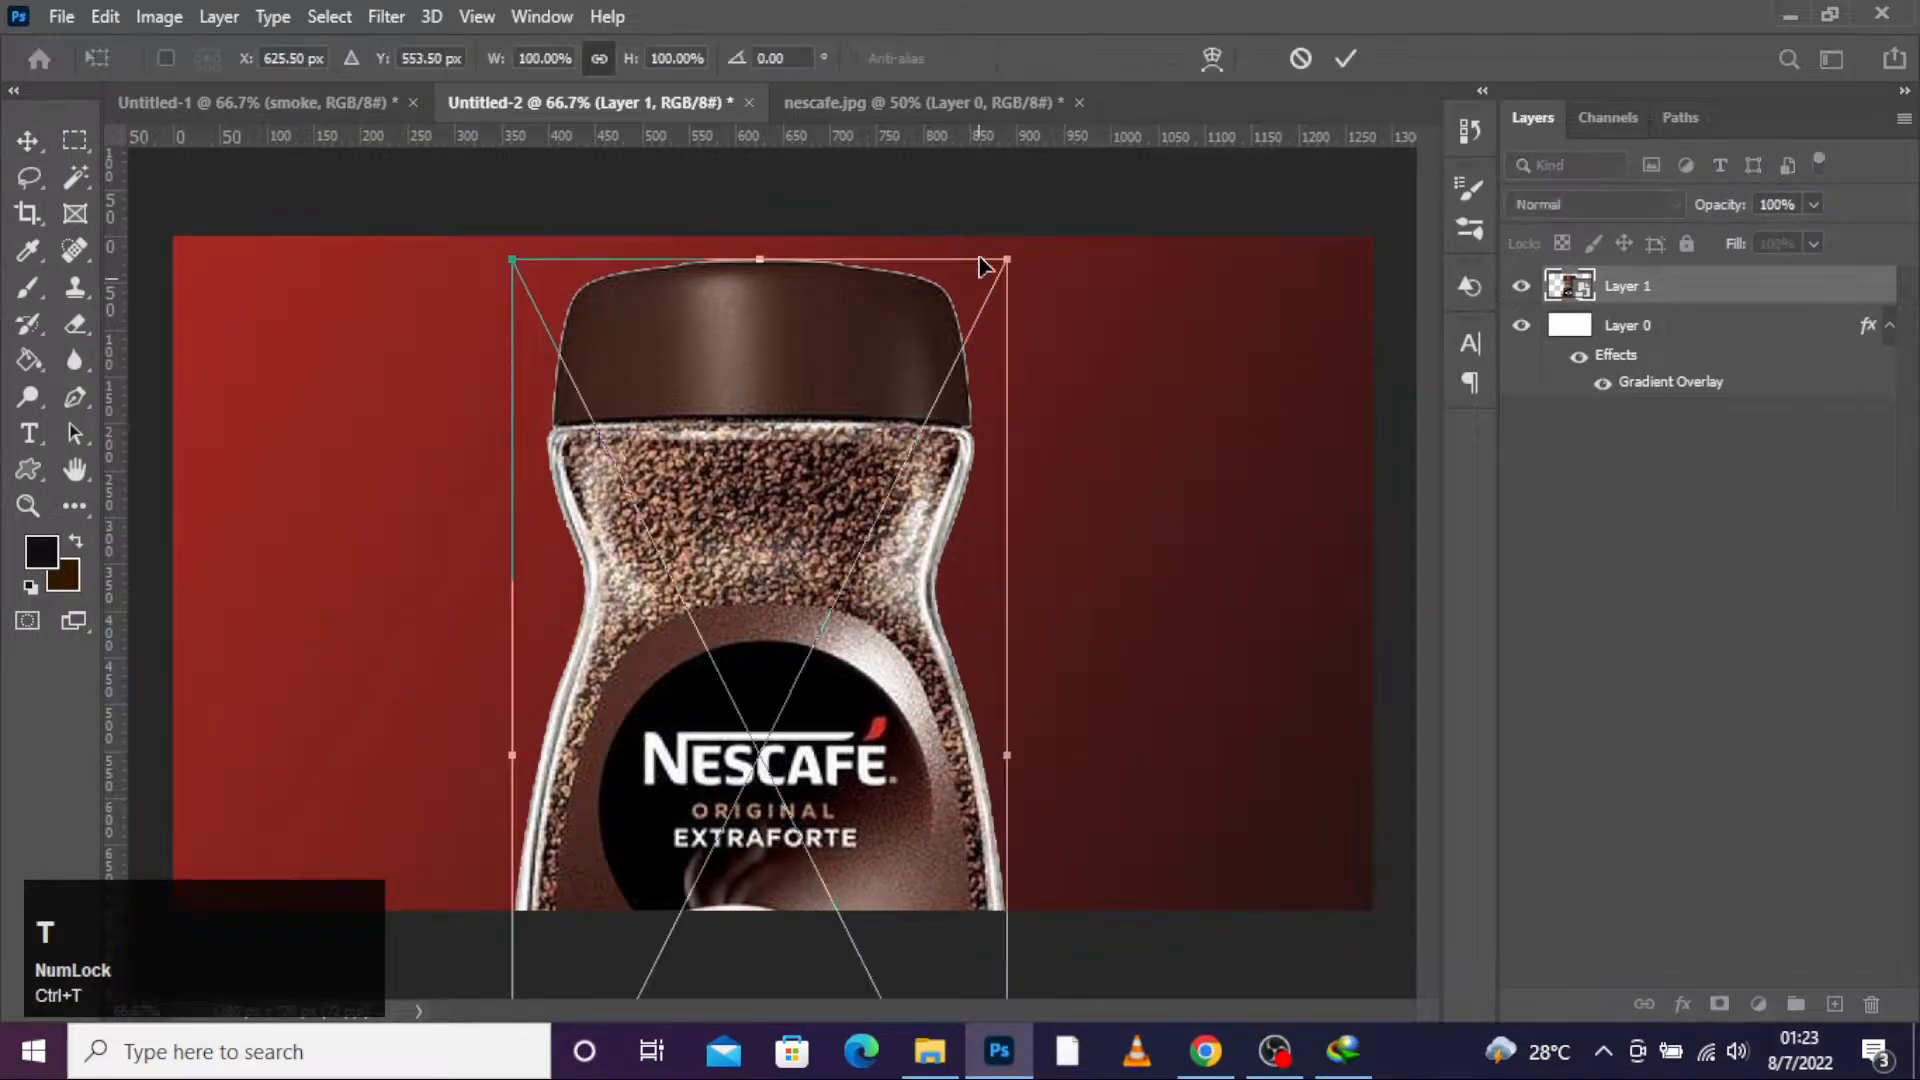
drag(1000, 258, 856, 525)
drag(737, 699, 800, 437)
drag(747, 263, 747, 428)
drag(741, 695, 785, 560)
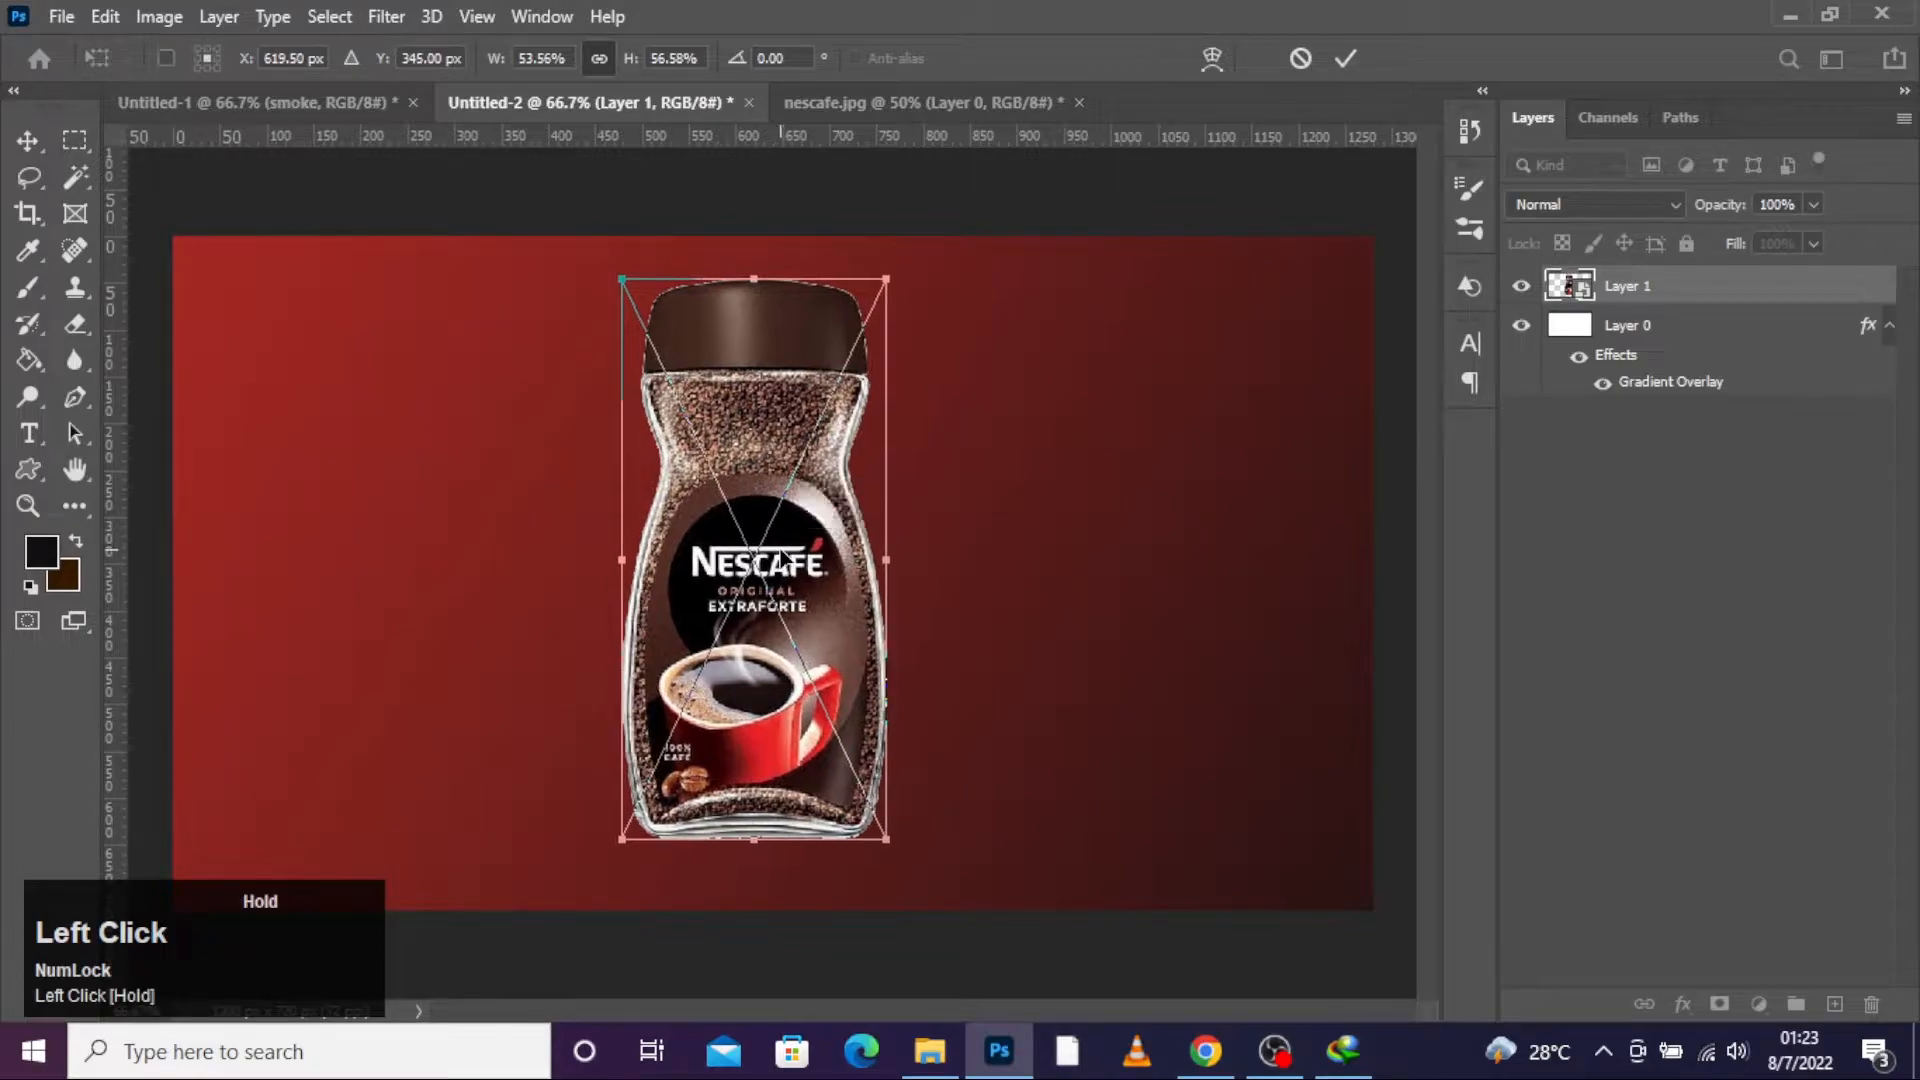
click(24, 147)
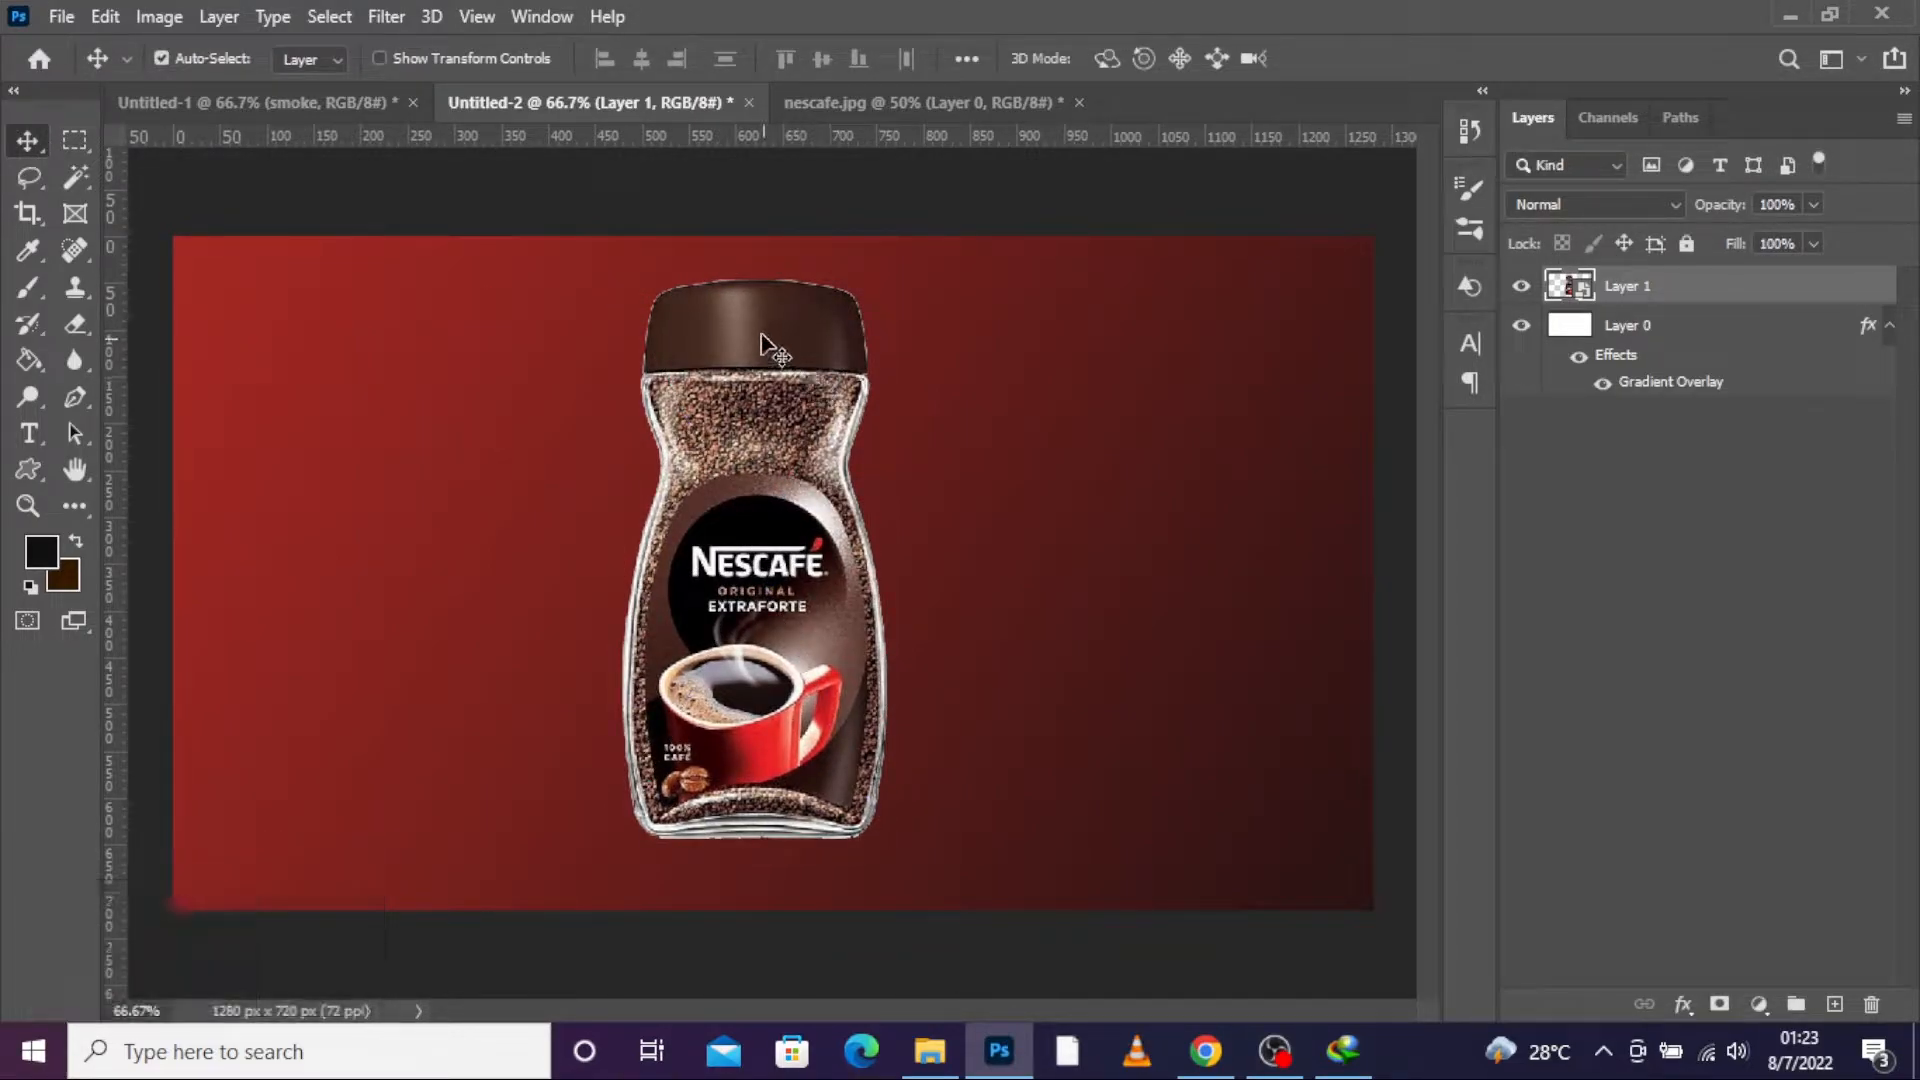
Step: Add a layer mask to the jar's layer and ready the 40 px Soft Round brush with 71% hardness
click(1719, 1004)
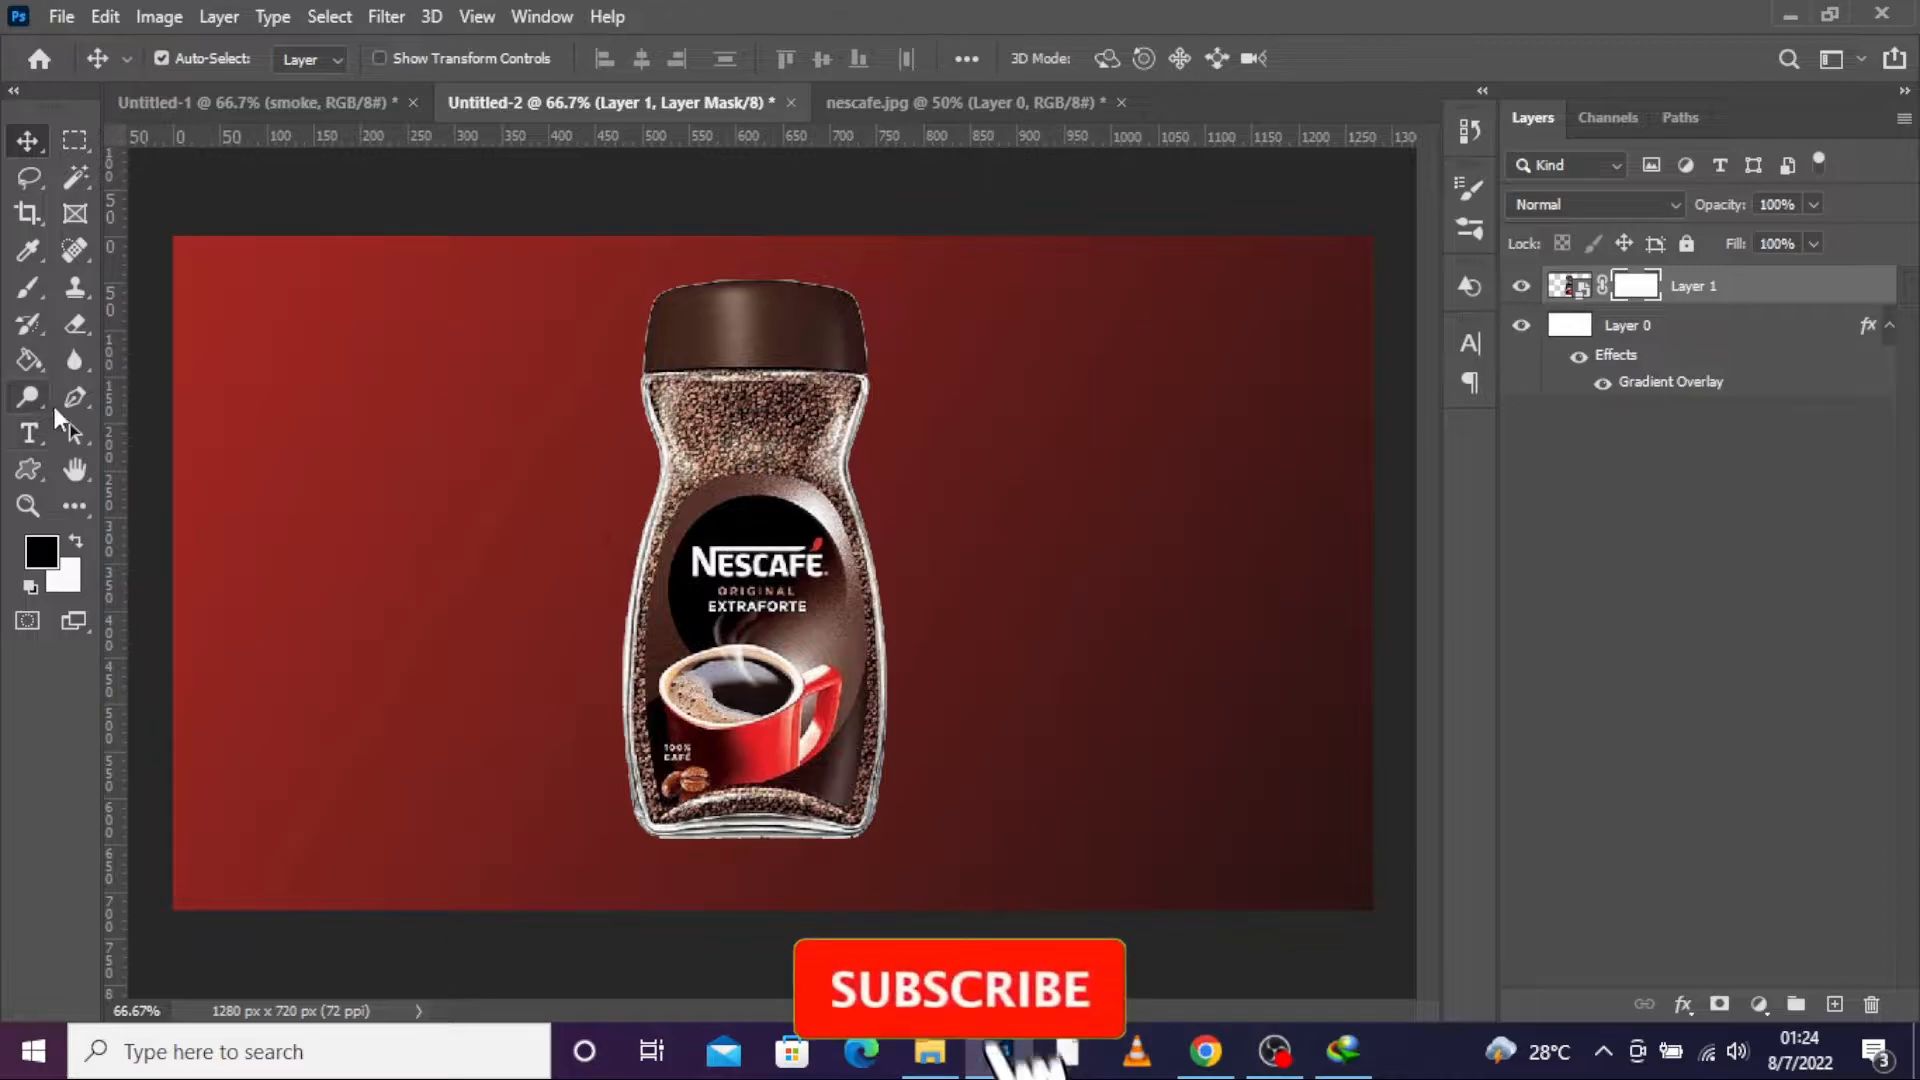
key(b)
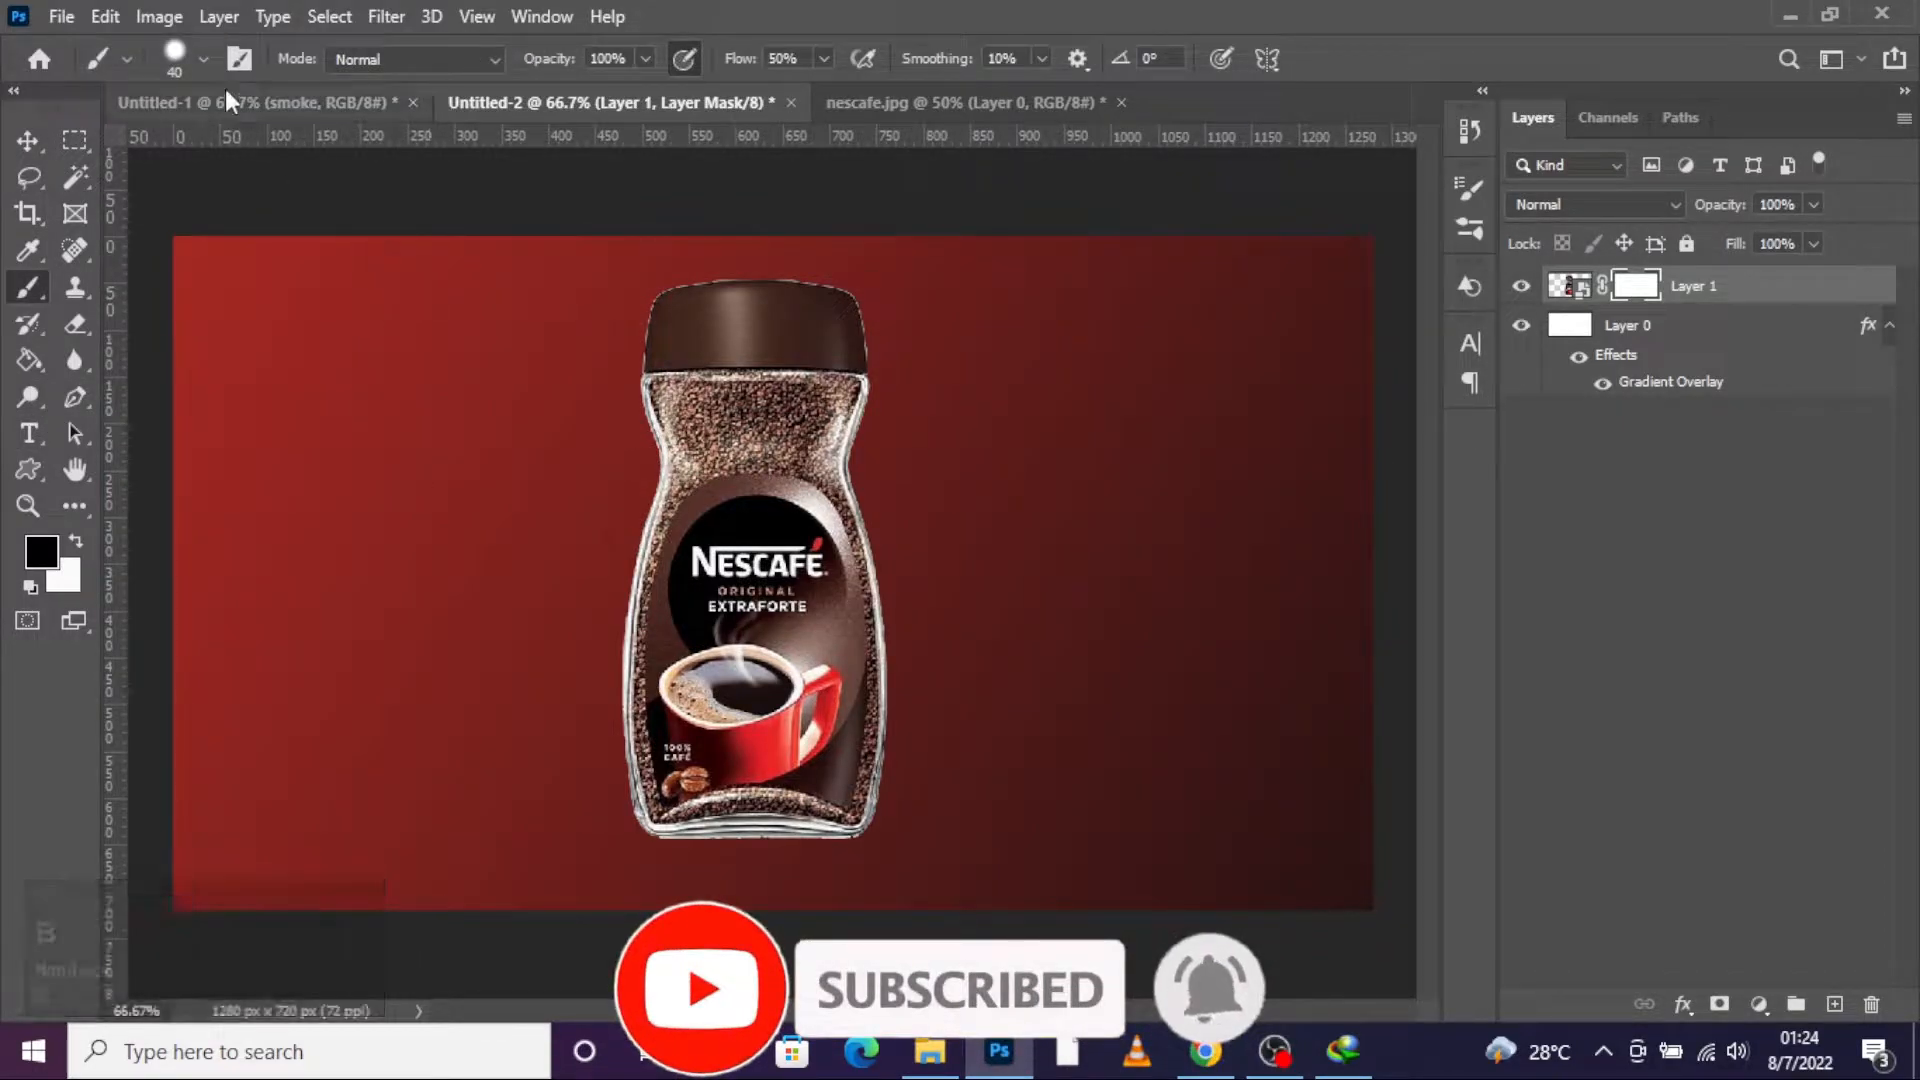
click(204, 60)
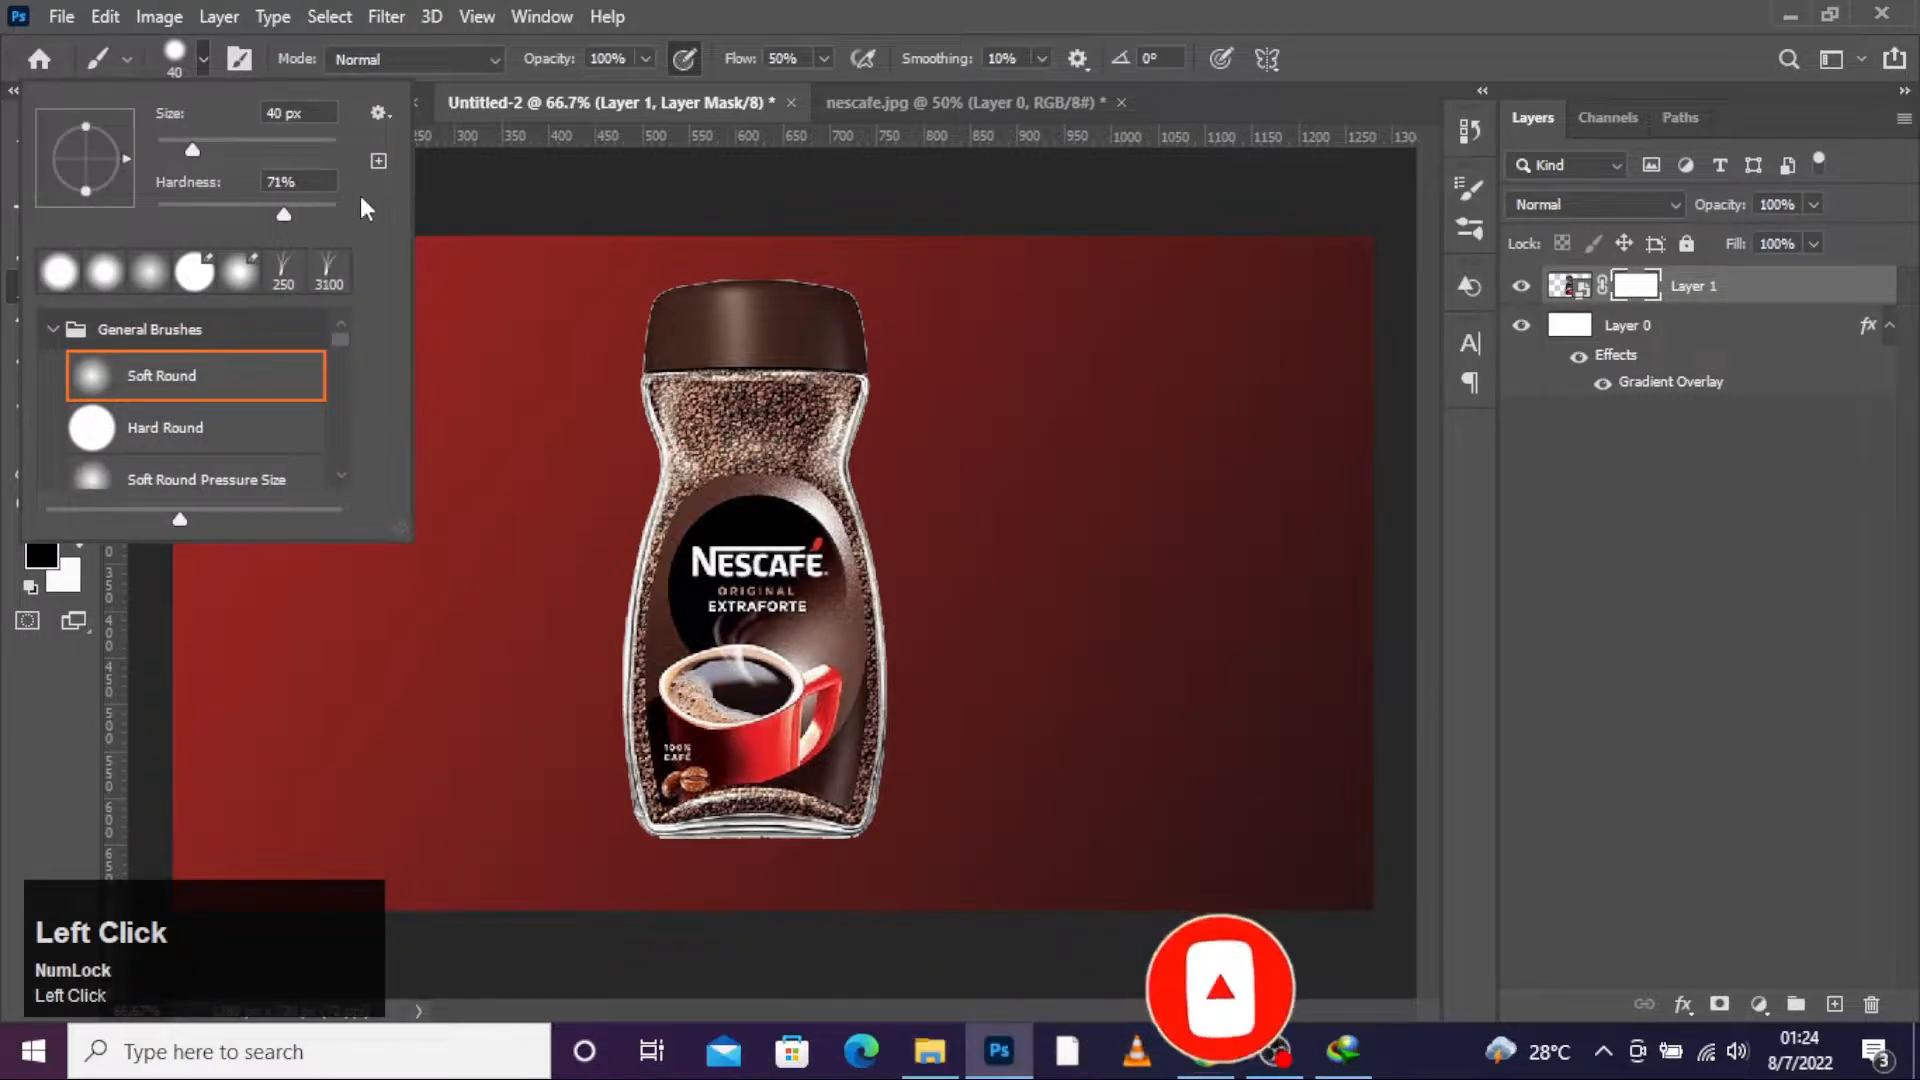
click(204, 60)
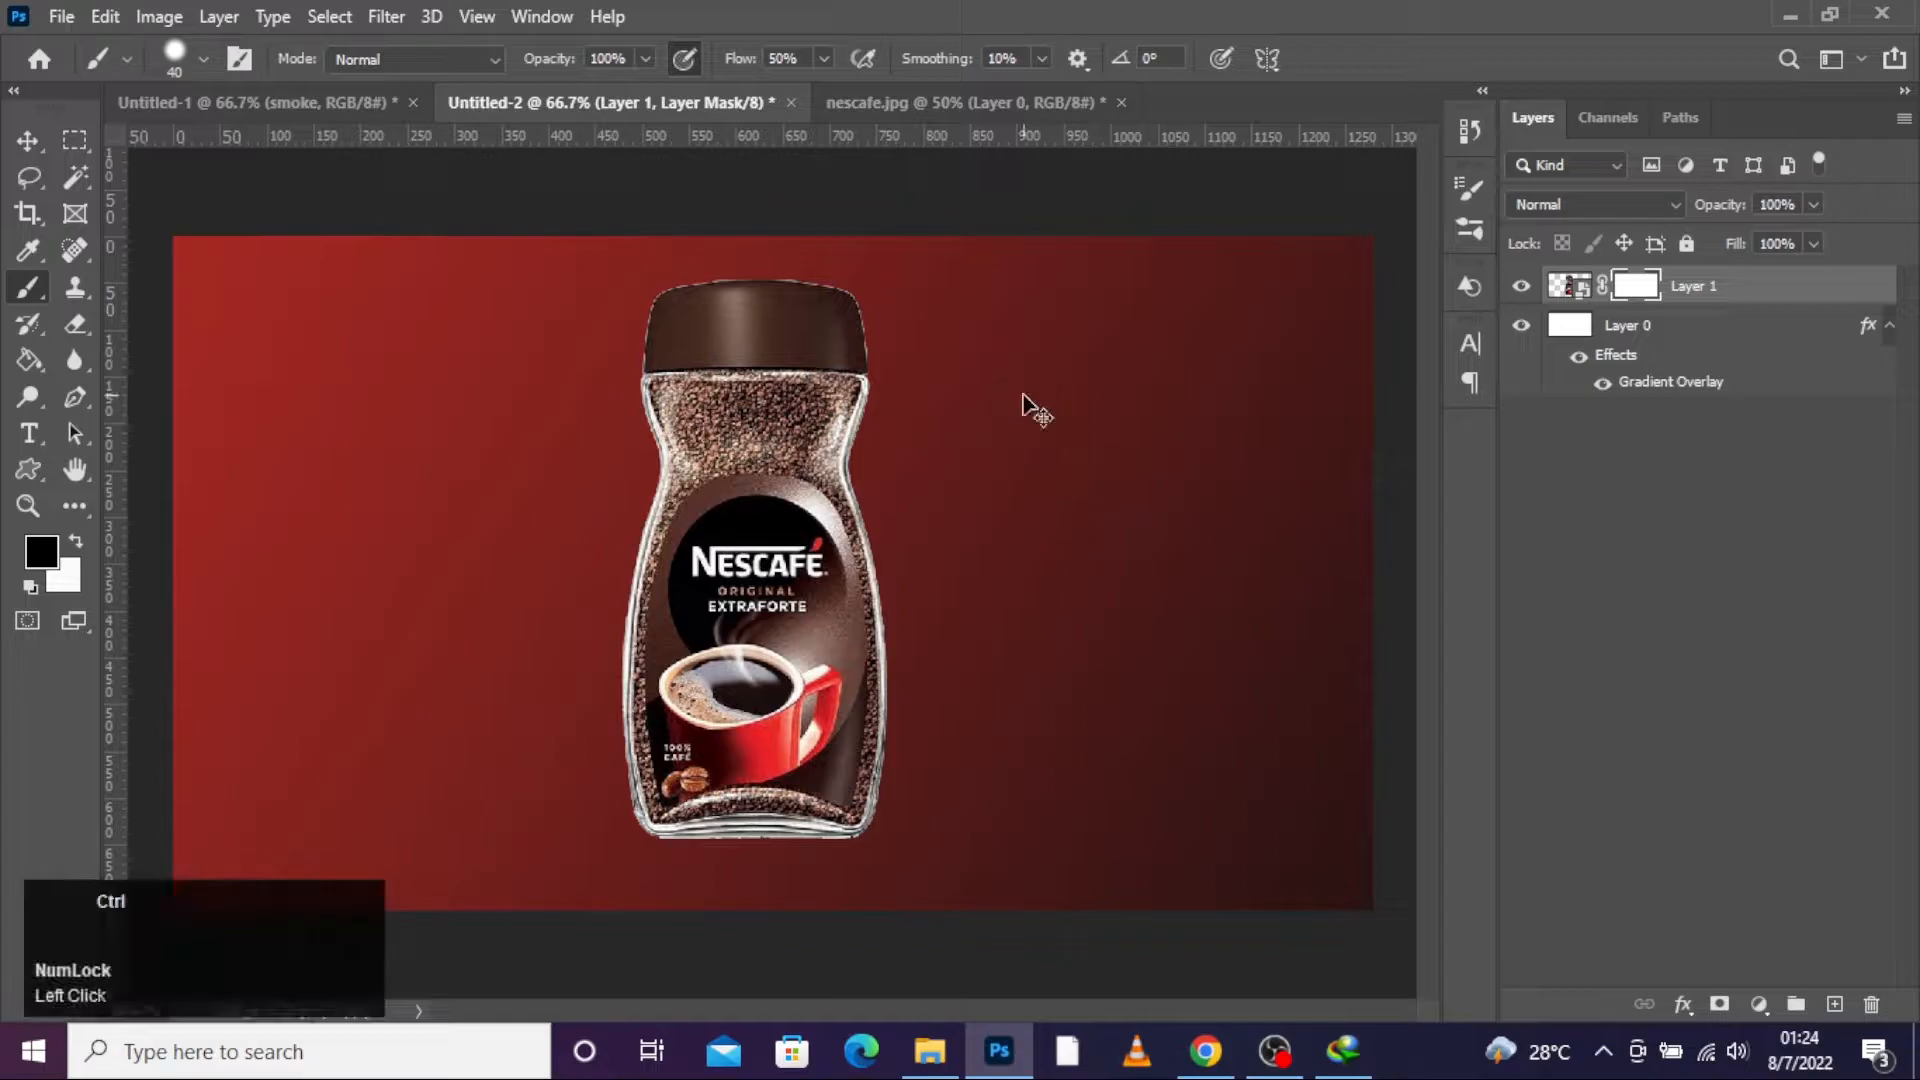
Step: Paint black on the jar's mask with the 40 px brush to hide the white fringe around the lid and along the base
key(ctrl+plus)
key(ctrl+plus)
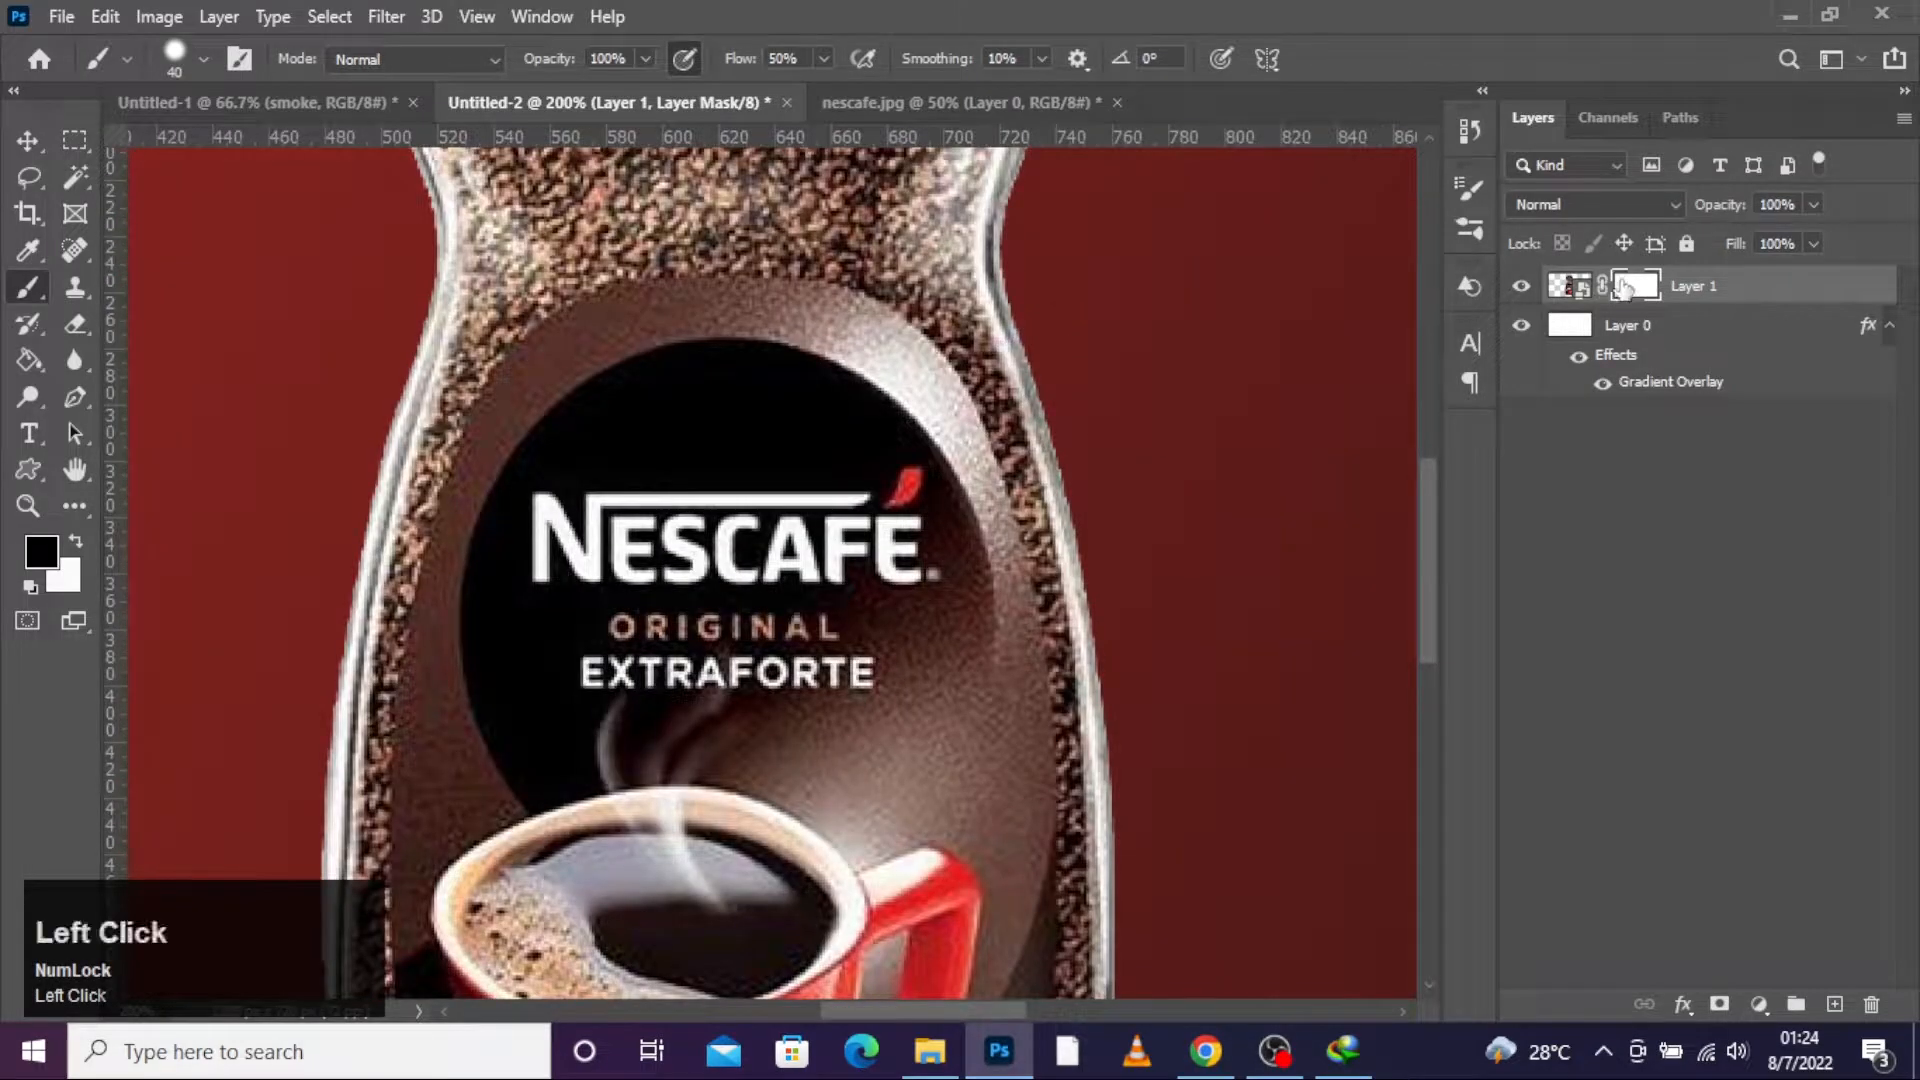
scroll(1008, 560, up, 5)
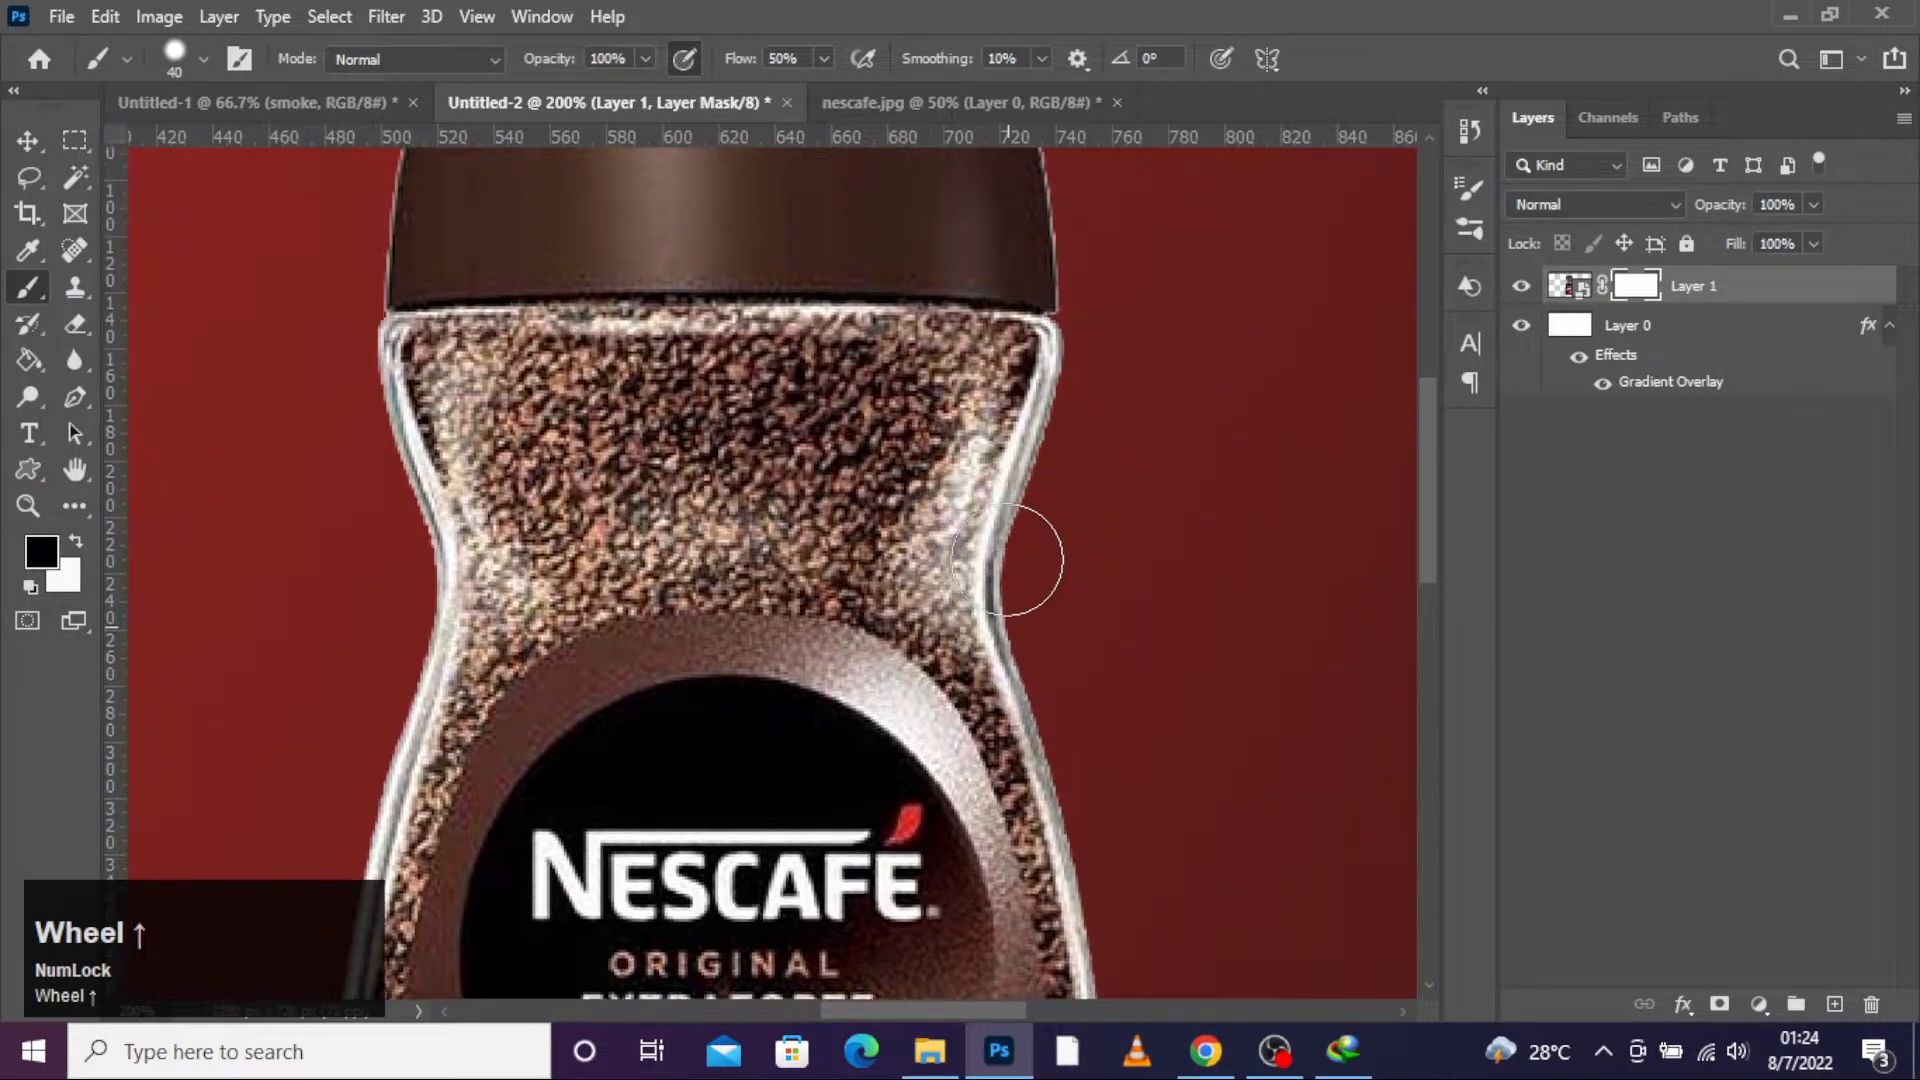
scroll(1008, 560, up, 5)
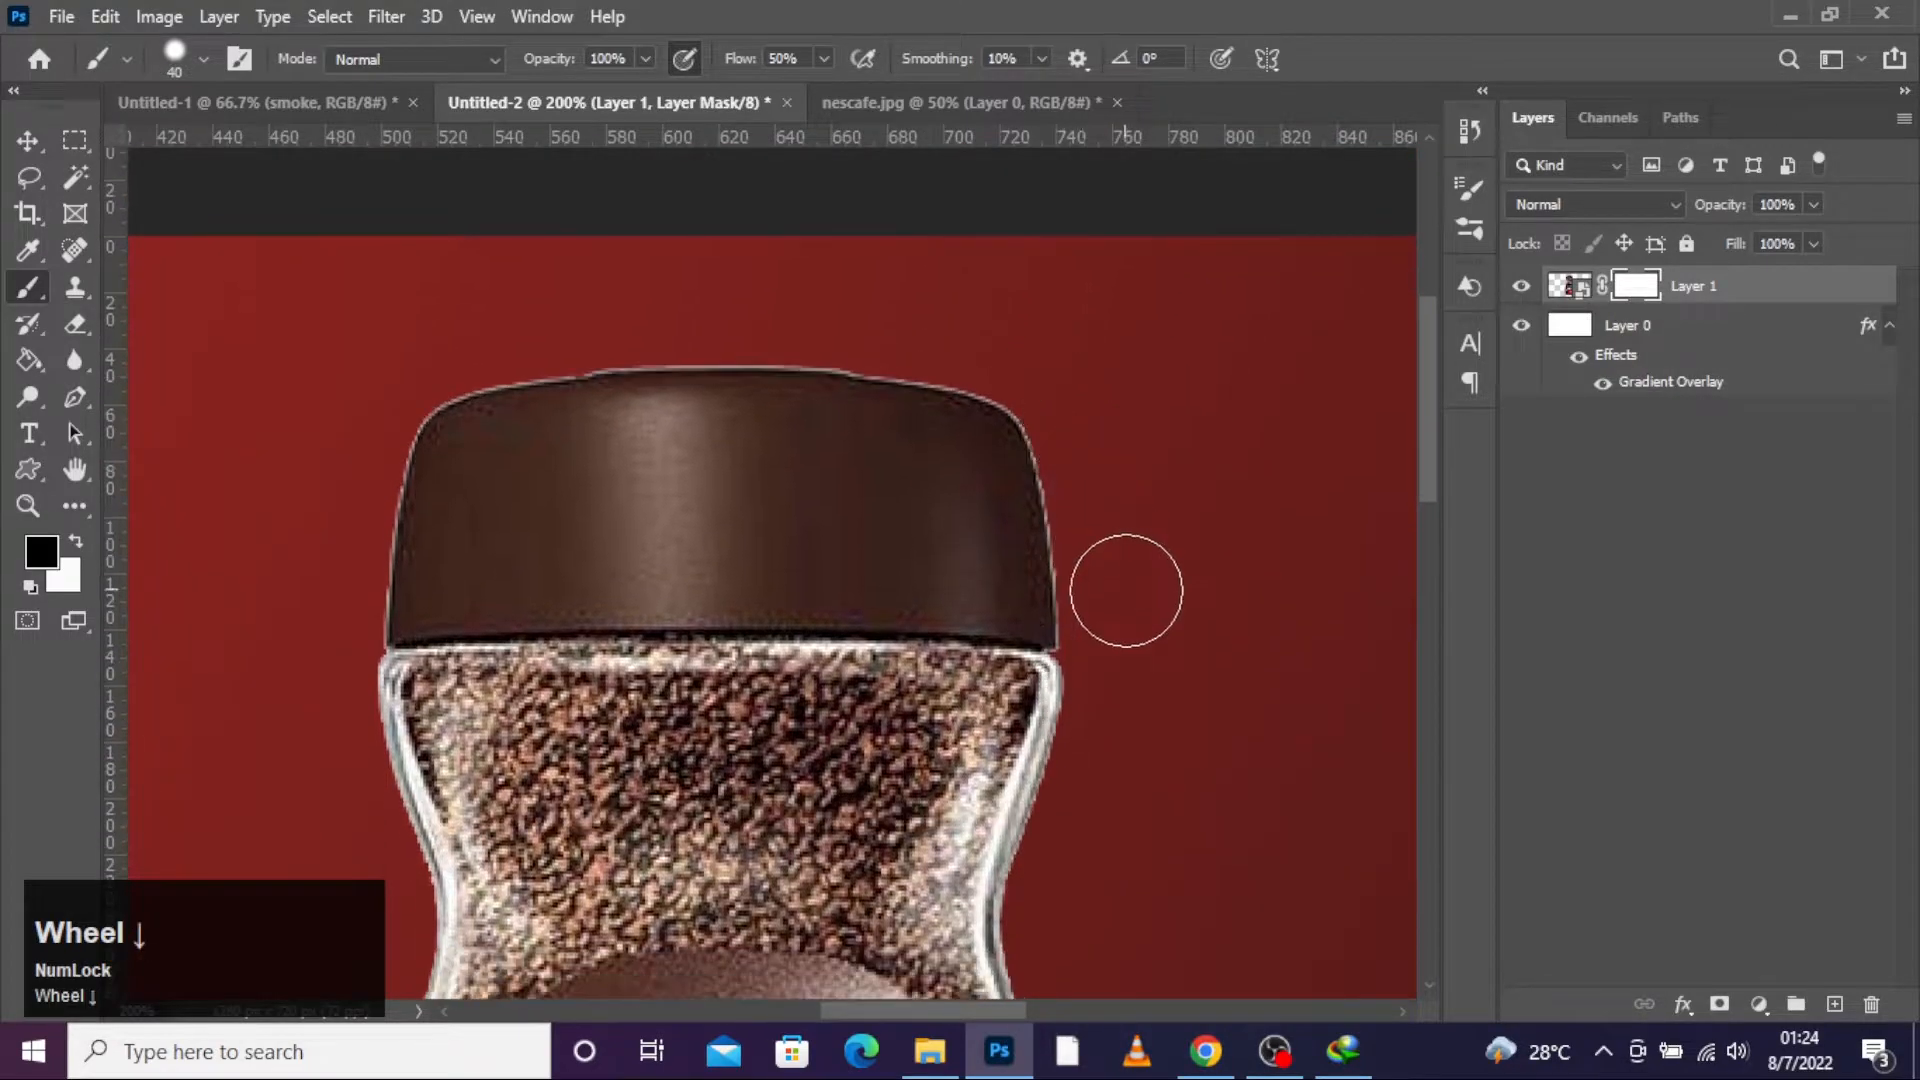
mouse_move(1089, 463)
mouse_down()
mouse_move(1109, 652)
mouse_move(992, 303)
mouse_move(1067, 402)
mouse_move(1060, 375)
mouse_move(906, 330)
mouse_move(558, 329)
mouse_move(444, 359)
mouse_move(382, 407)
mouse_move(346, 460)
mouse_move(340, 629)
mouse_move(345, 471)
mouse_move(326, 517)
mouse_up()
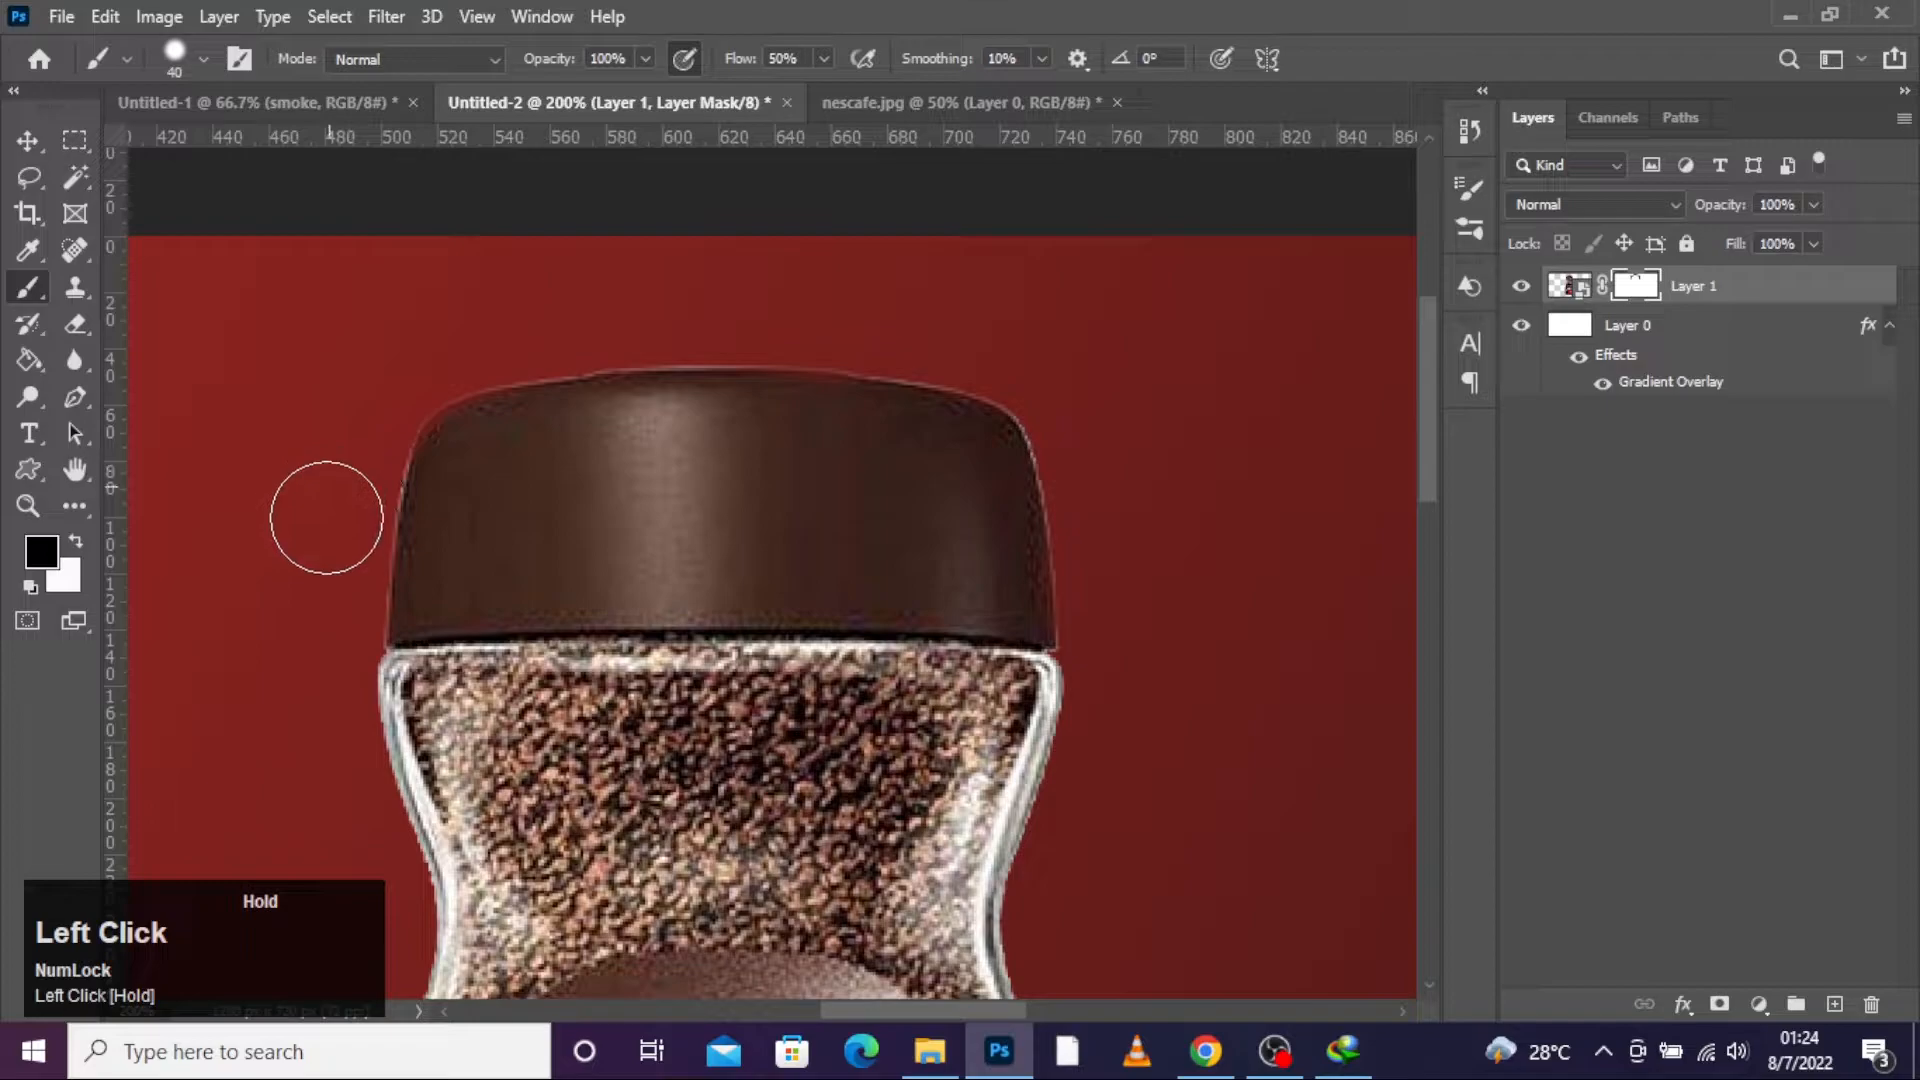
drag(1434, 336, 1478, 740)
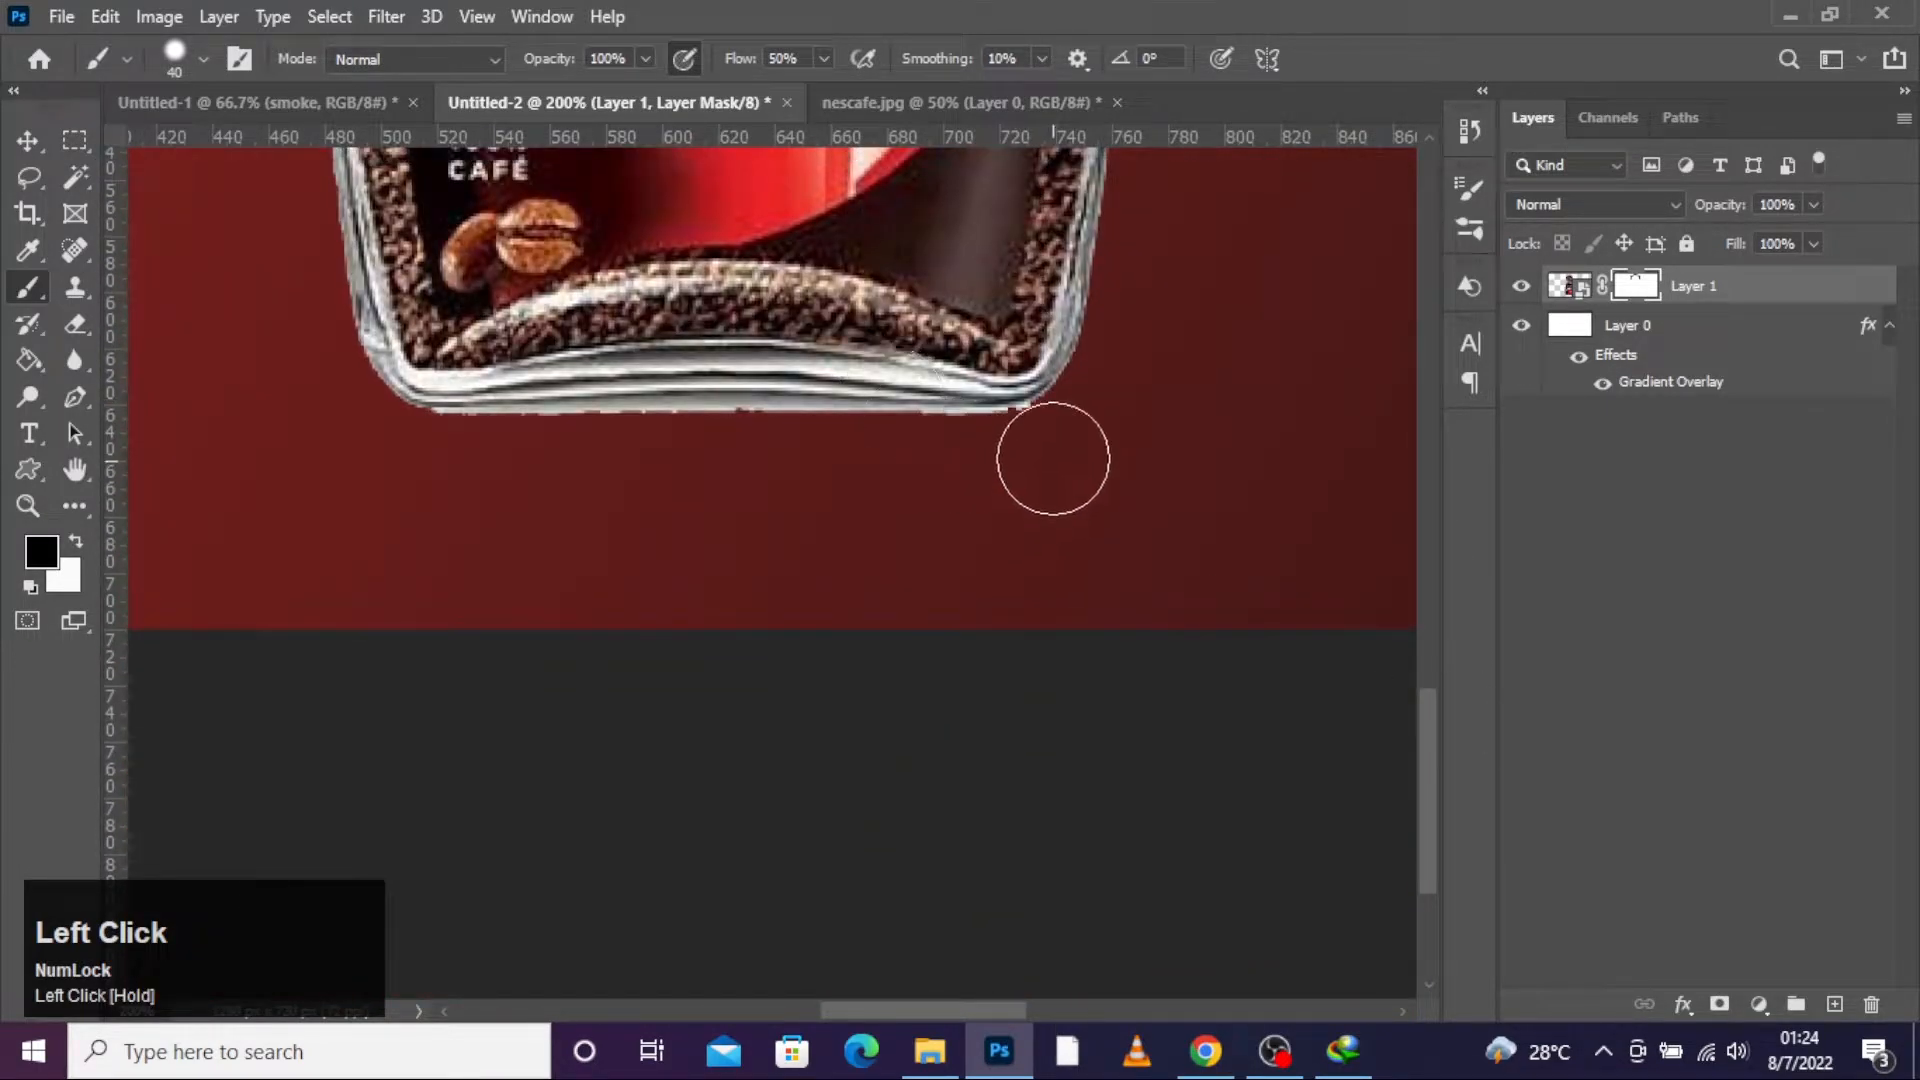
mouse_move(1047, 453)
mouse_down()
mouse_move(335, 455)
mouse_move(375, 440)
mouse_up()
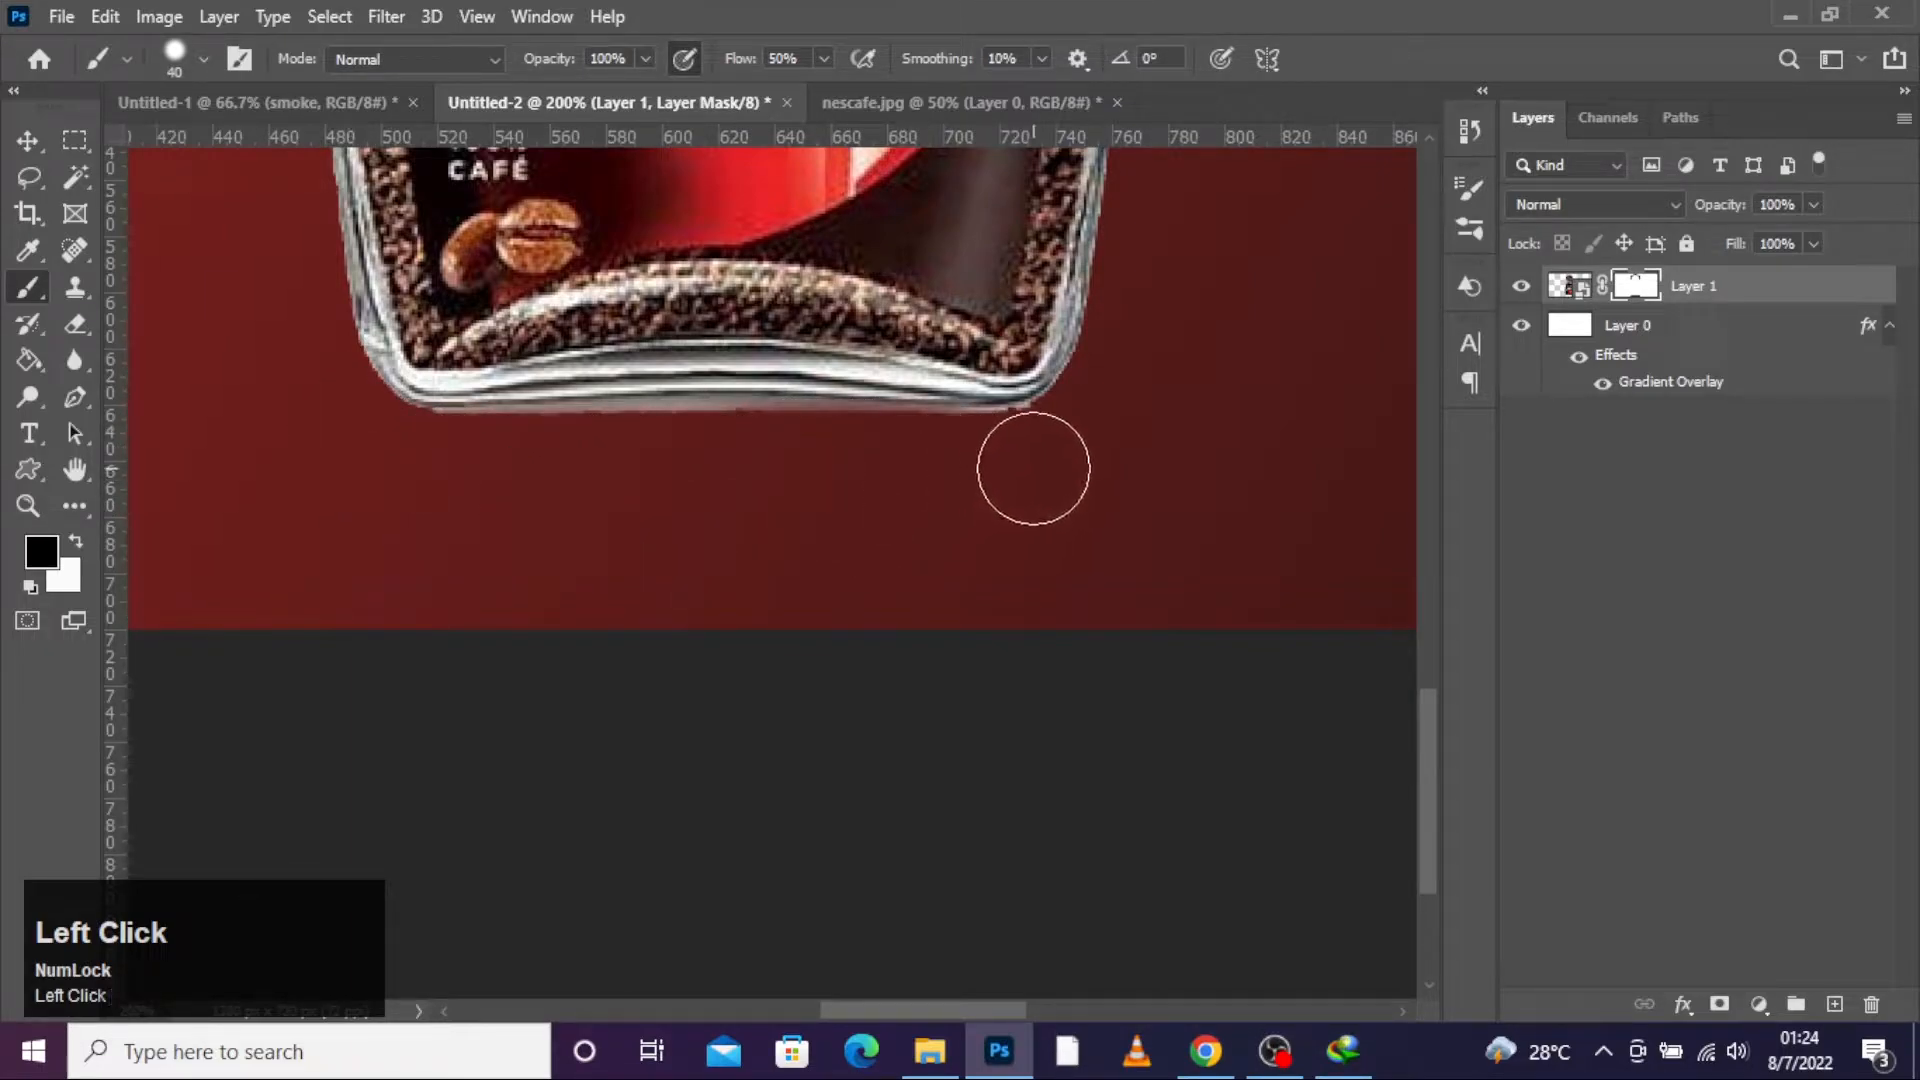
Step: Touch up the jar's mask with the 40 px black brush beneath the base corner and around the lid's edges
mouse_move(1039, 456)
mouse_down()
mouse_move(940, 462)
mouse_move(1344, 611)
mouse_up()
drag(1430, 780, 1413, 420)
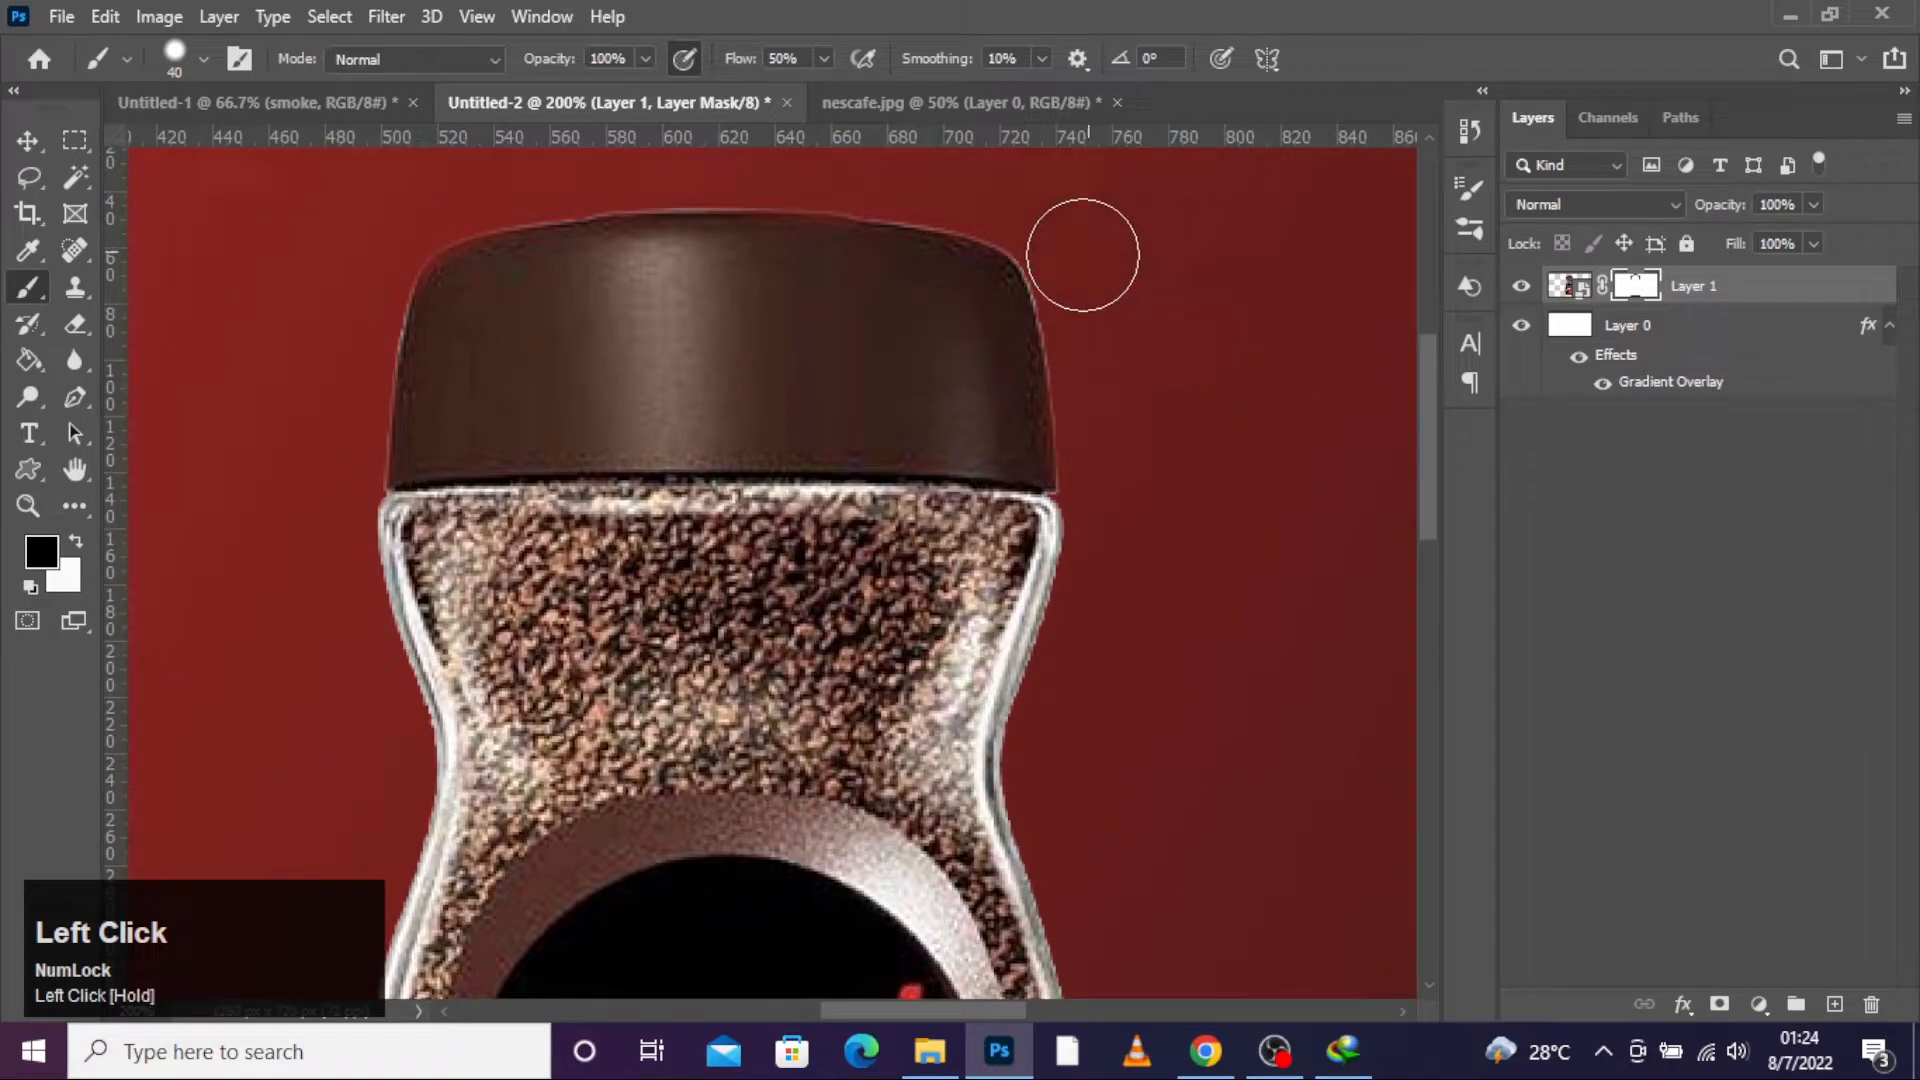
mouse_move(1074, 261)
mouse_down()
mouse_move(1090, 325)
mouse_move(845, 195)
mouse_move(931, 206)
mouse_move(356, 334)
mouse_up()
drag(1250, 415, 1110, 484)
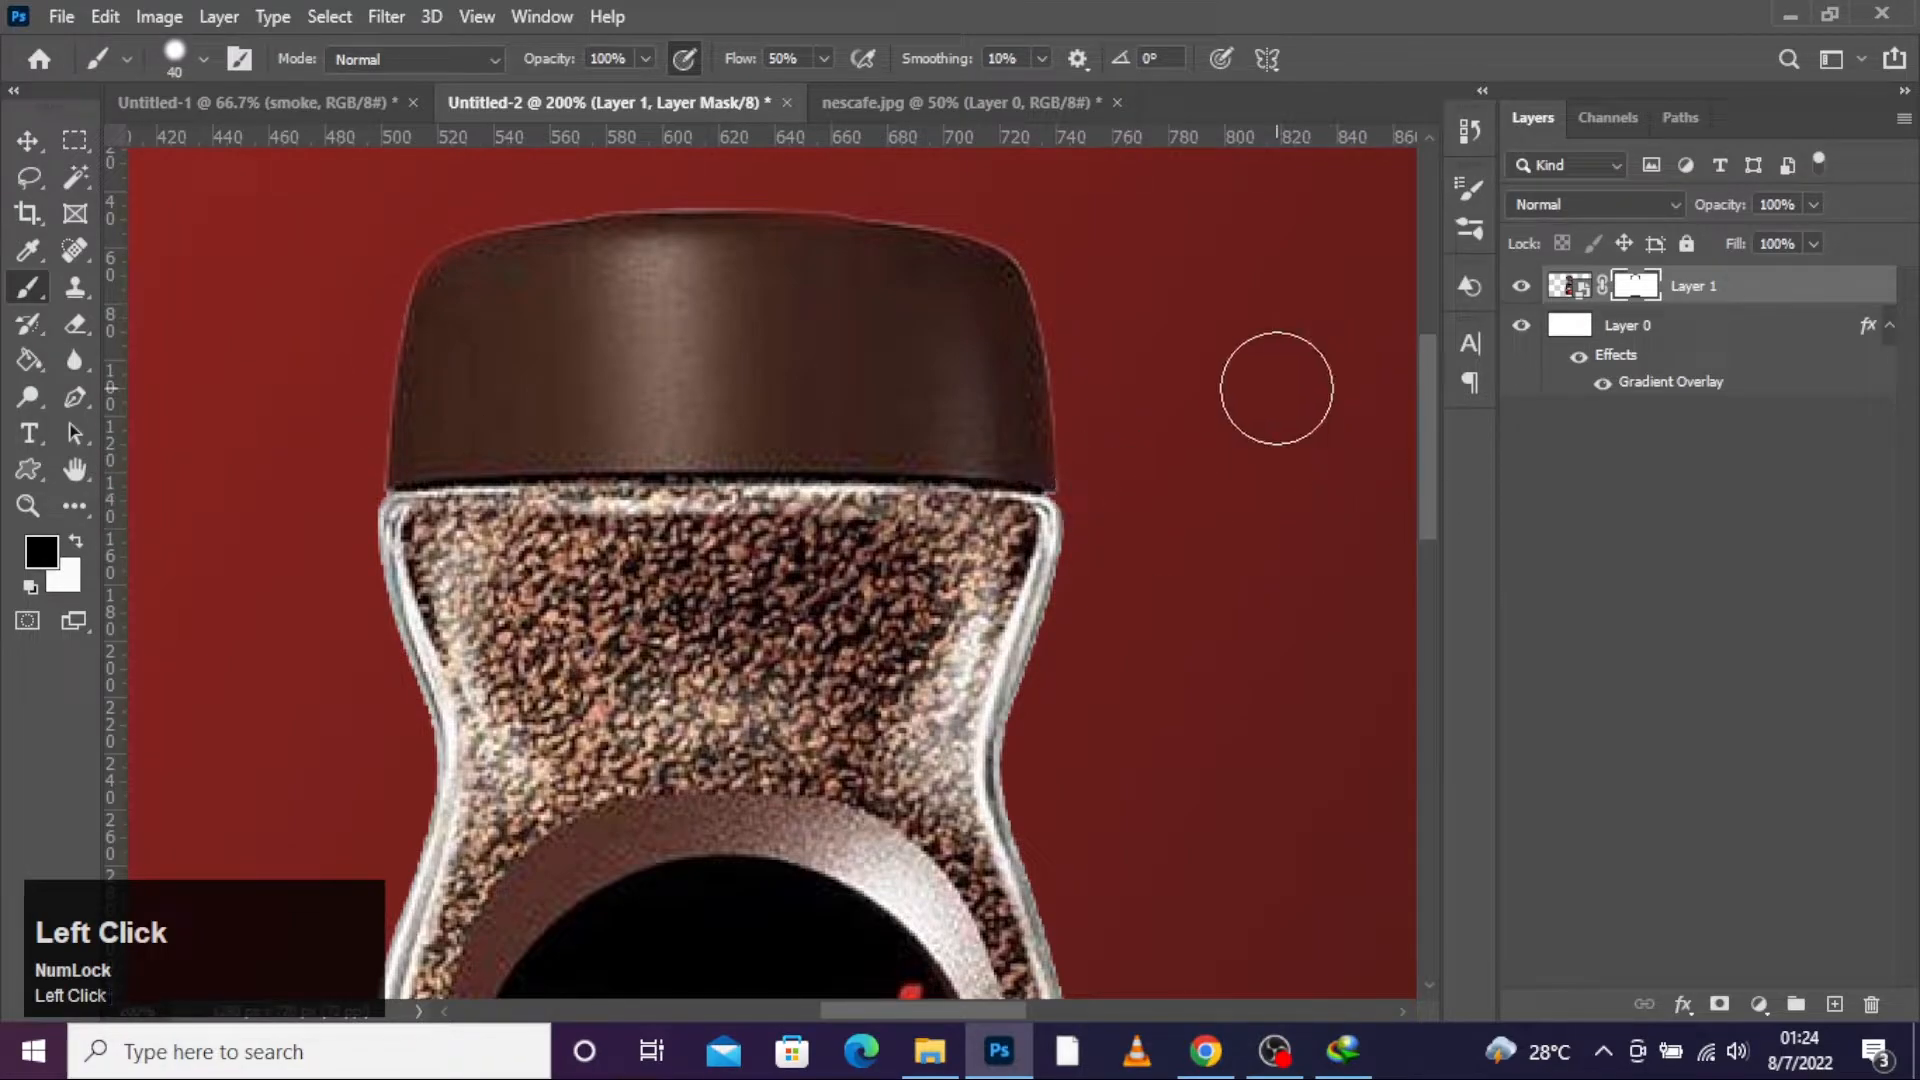
key(ctrl+0)
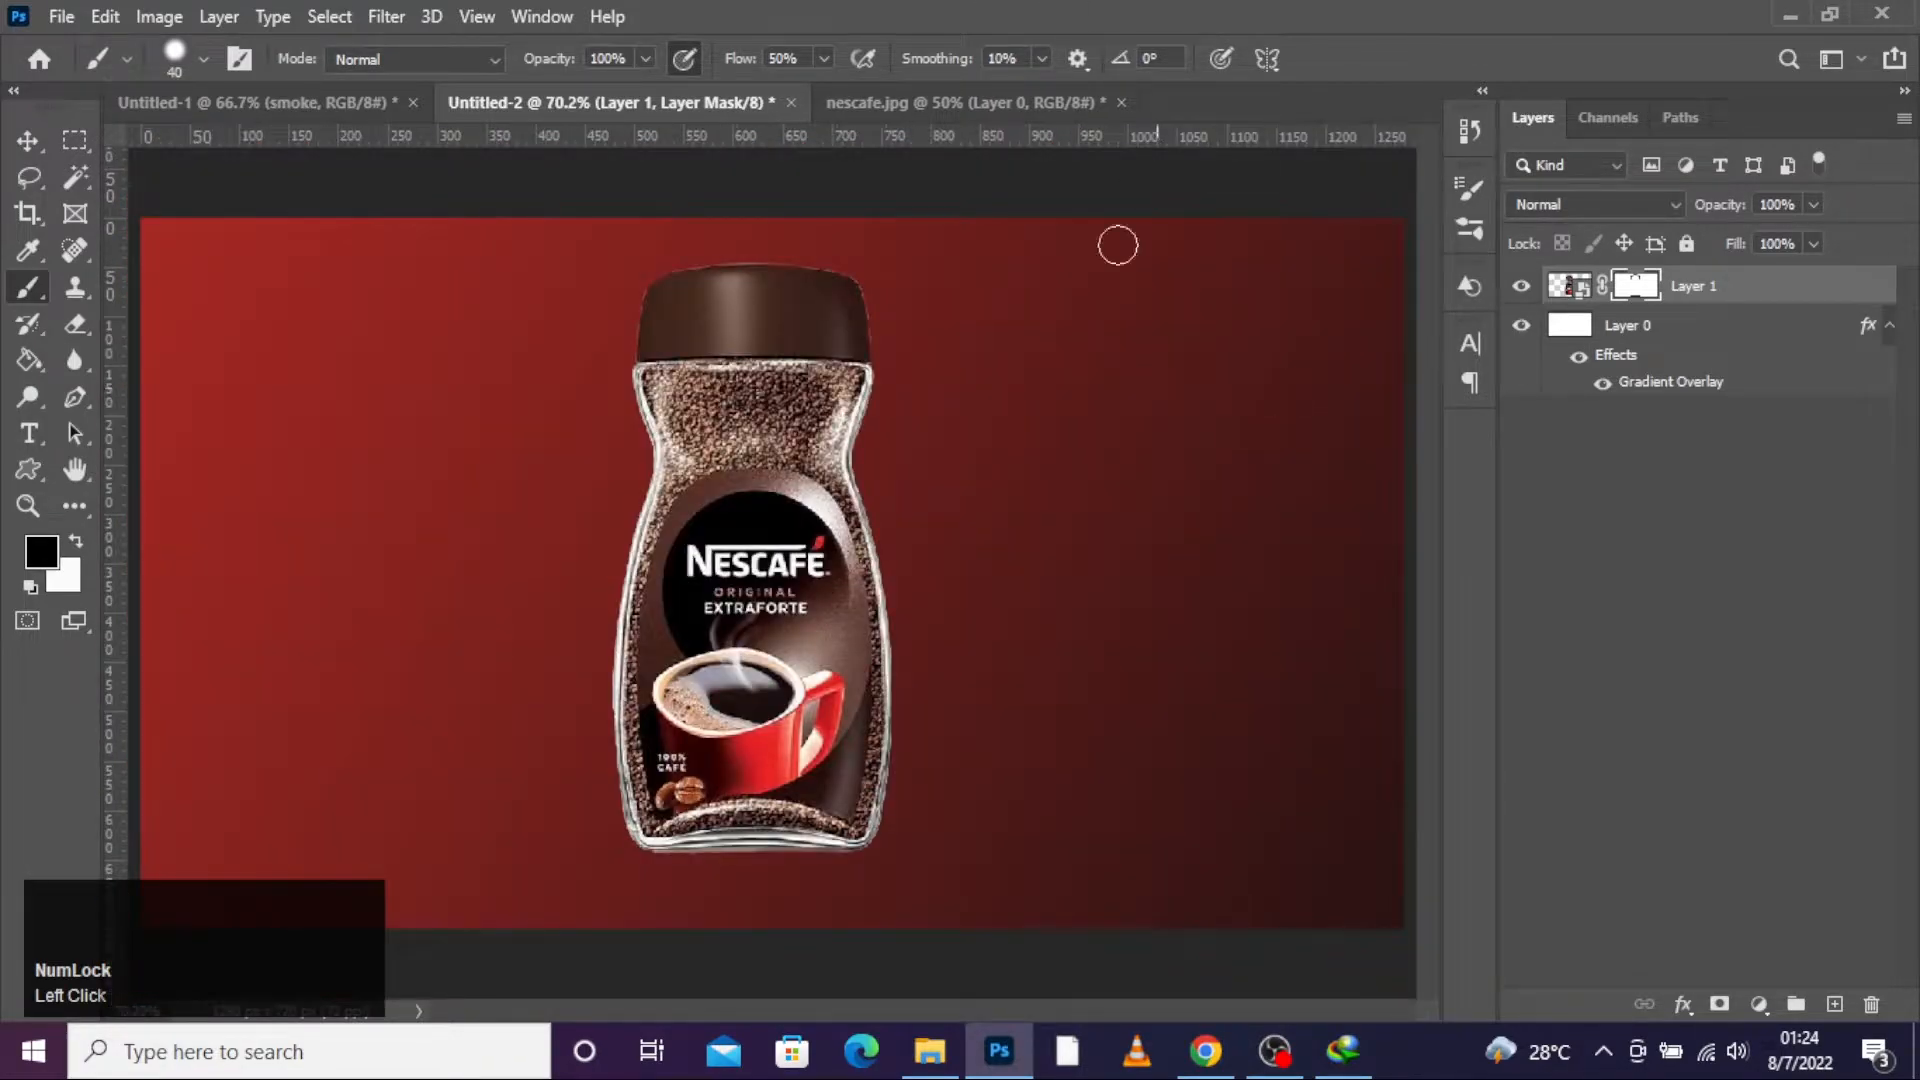
Step: Open the mug image cup.png as a separate document
click(22, 141)
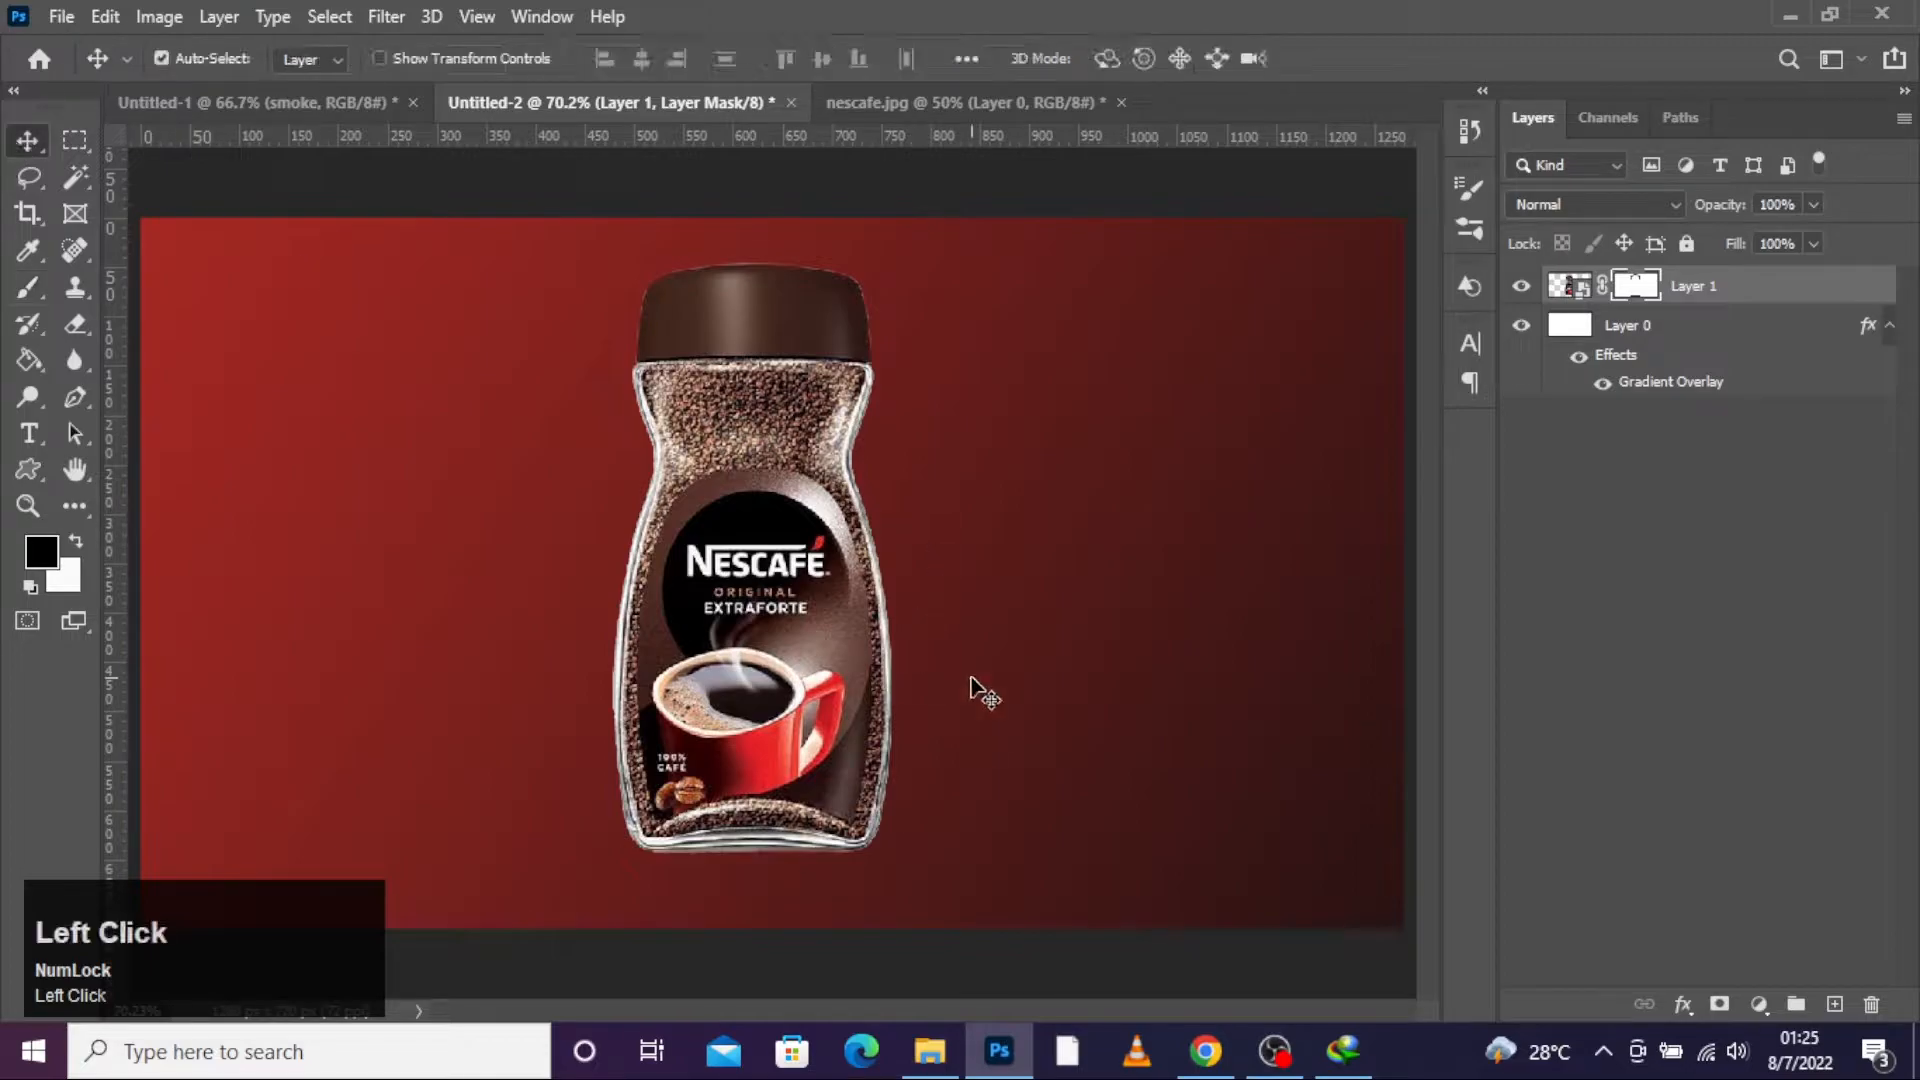
click(61, 17)
click(132, 82)
click(376, 249)
double_click(376, 249)
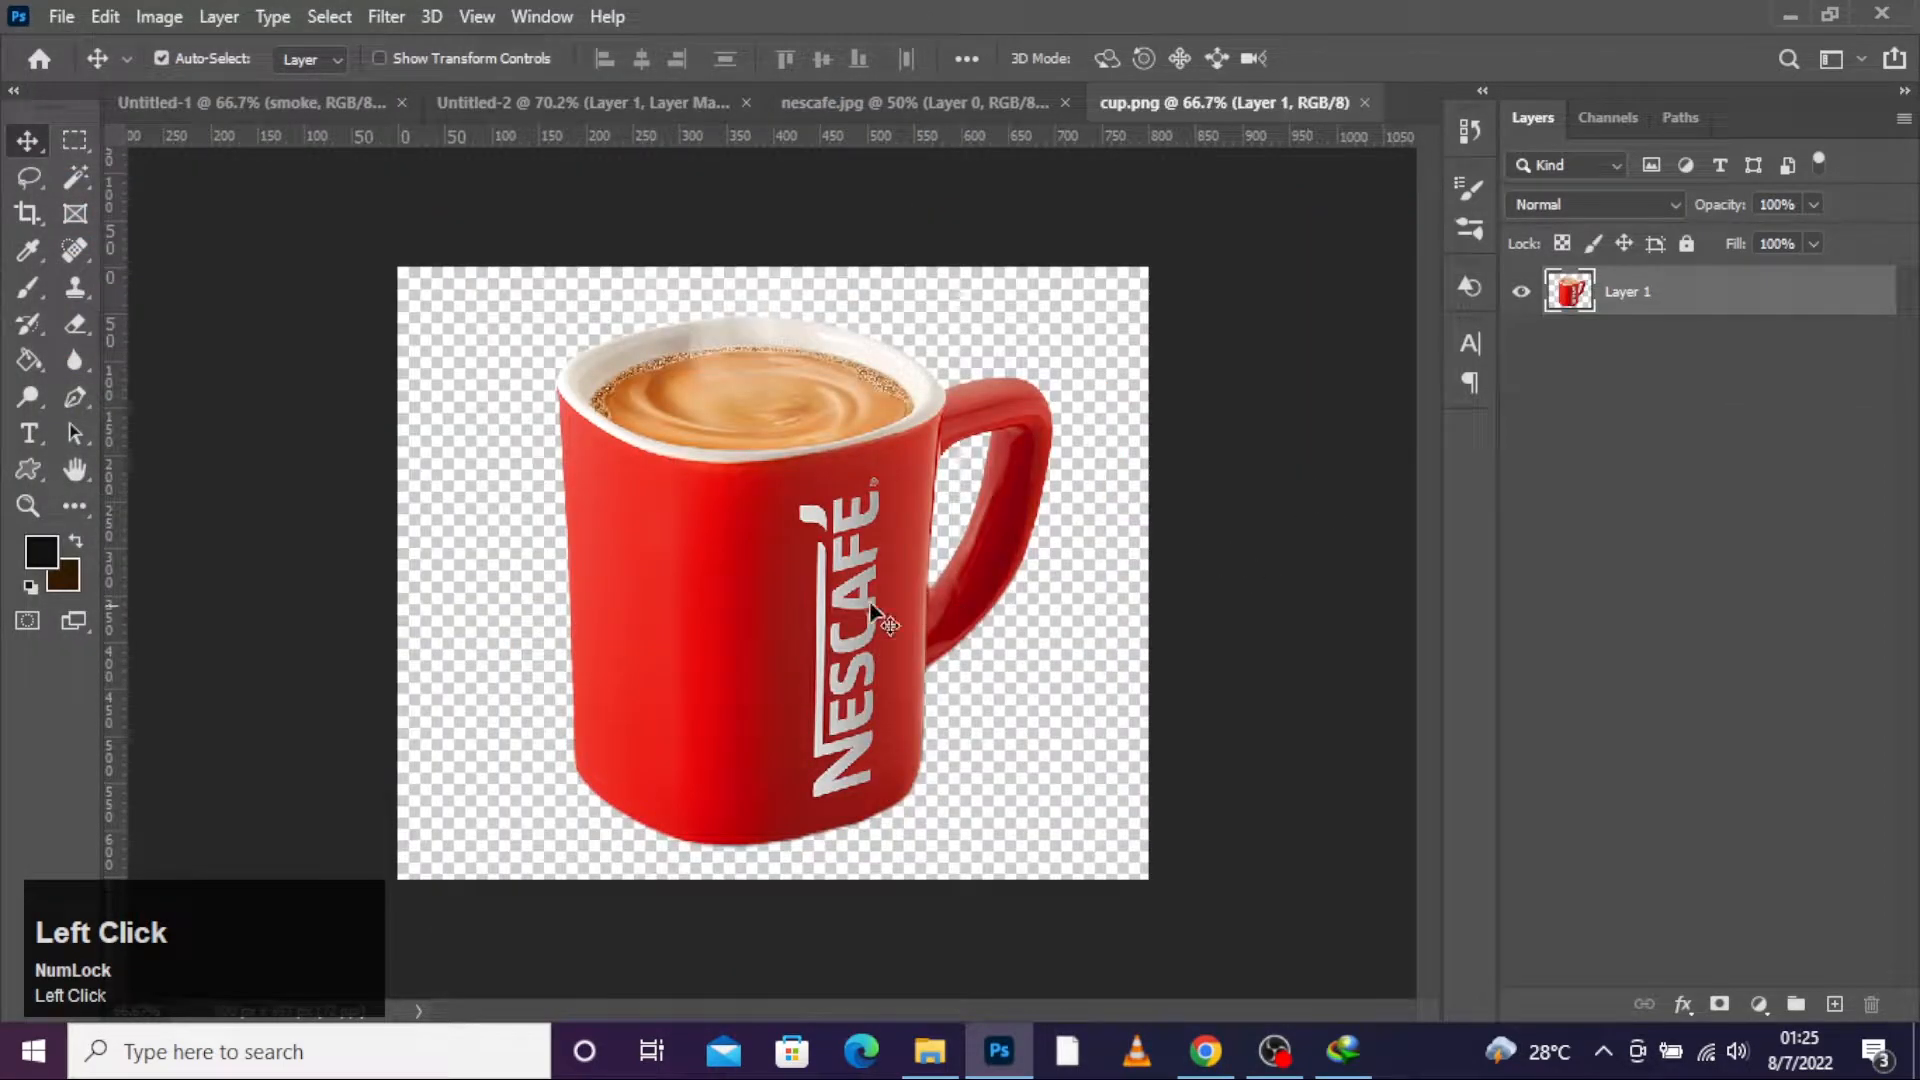
Step: Select the red mug, copy it to a new layer and convert that copy to a smart object
click(76, 178)
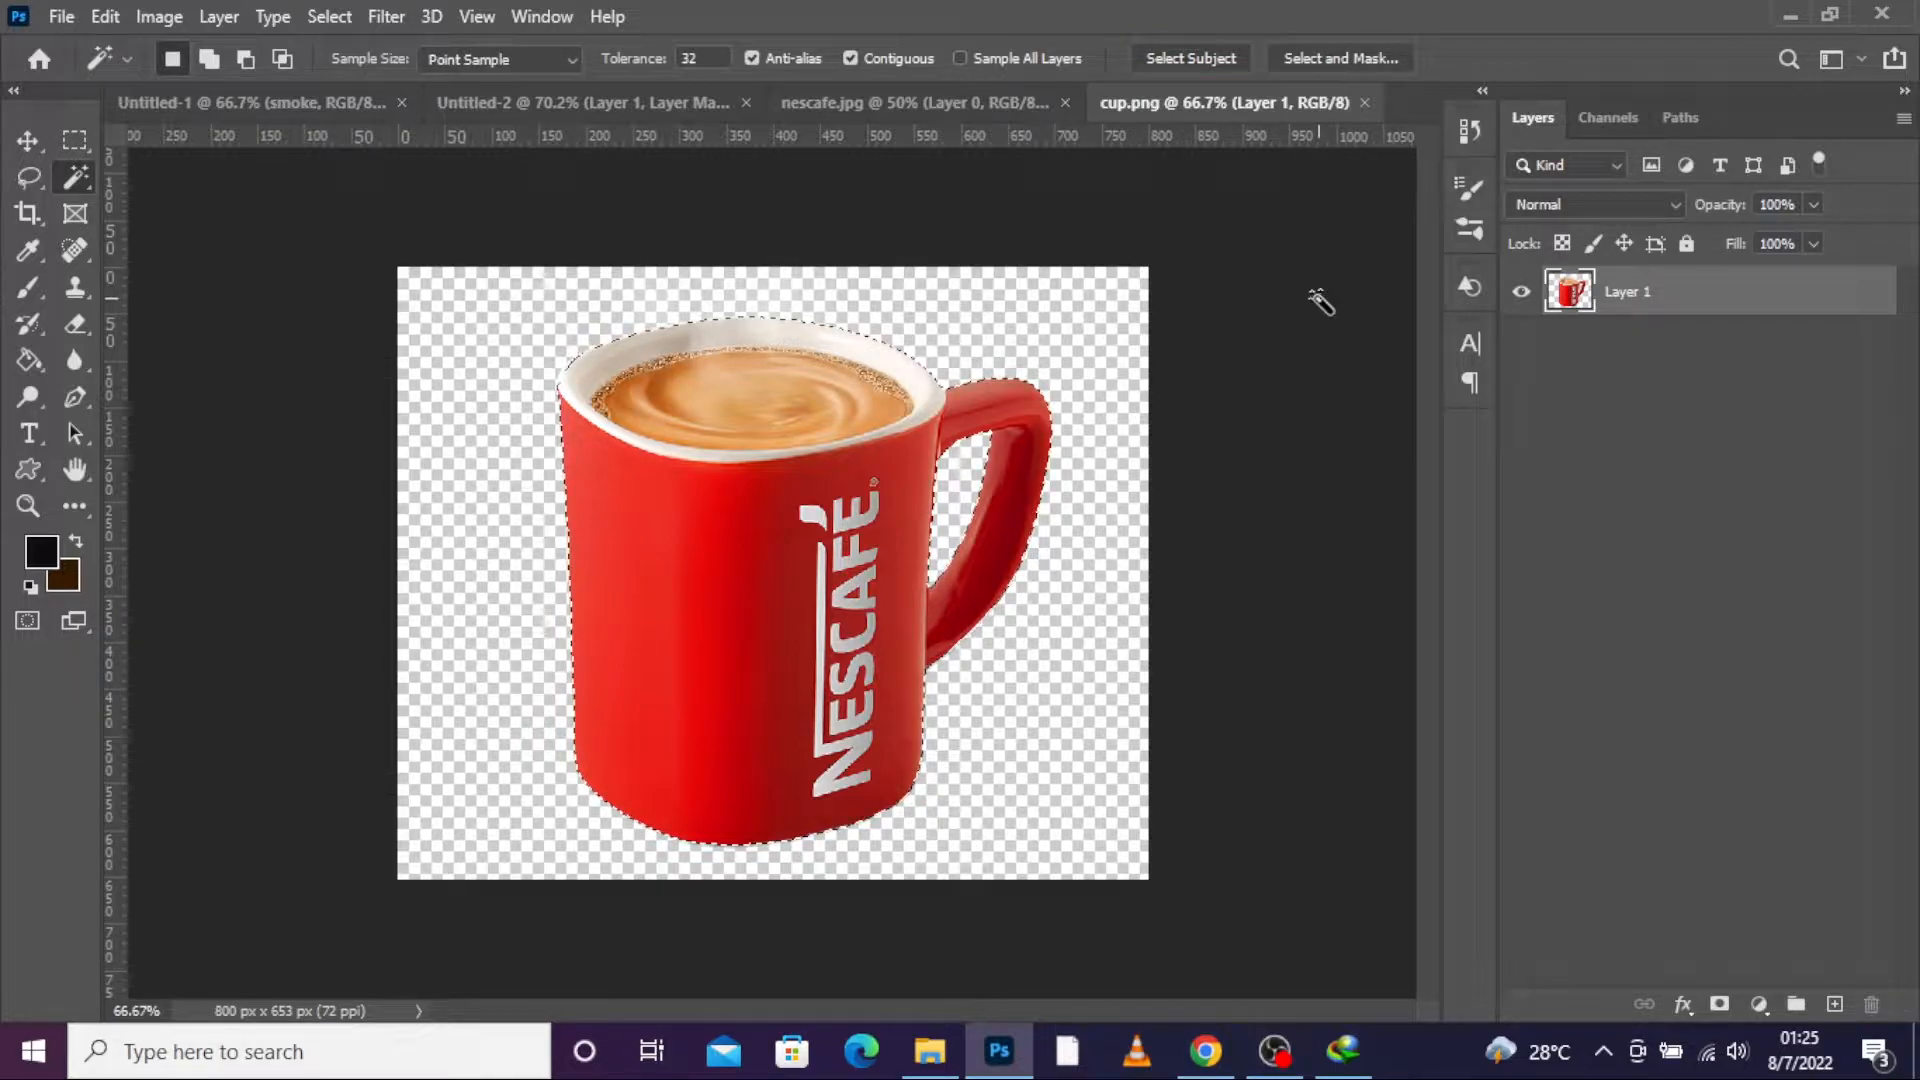
key(ctrl+j)
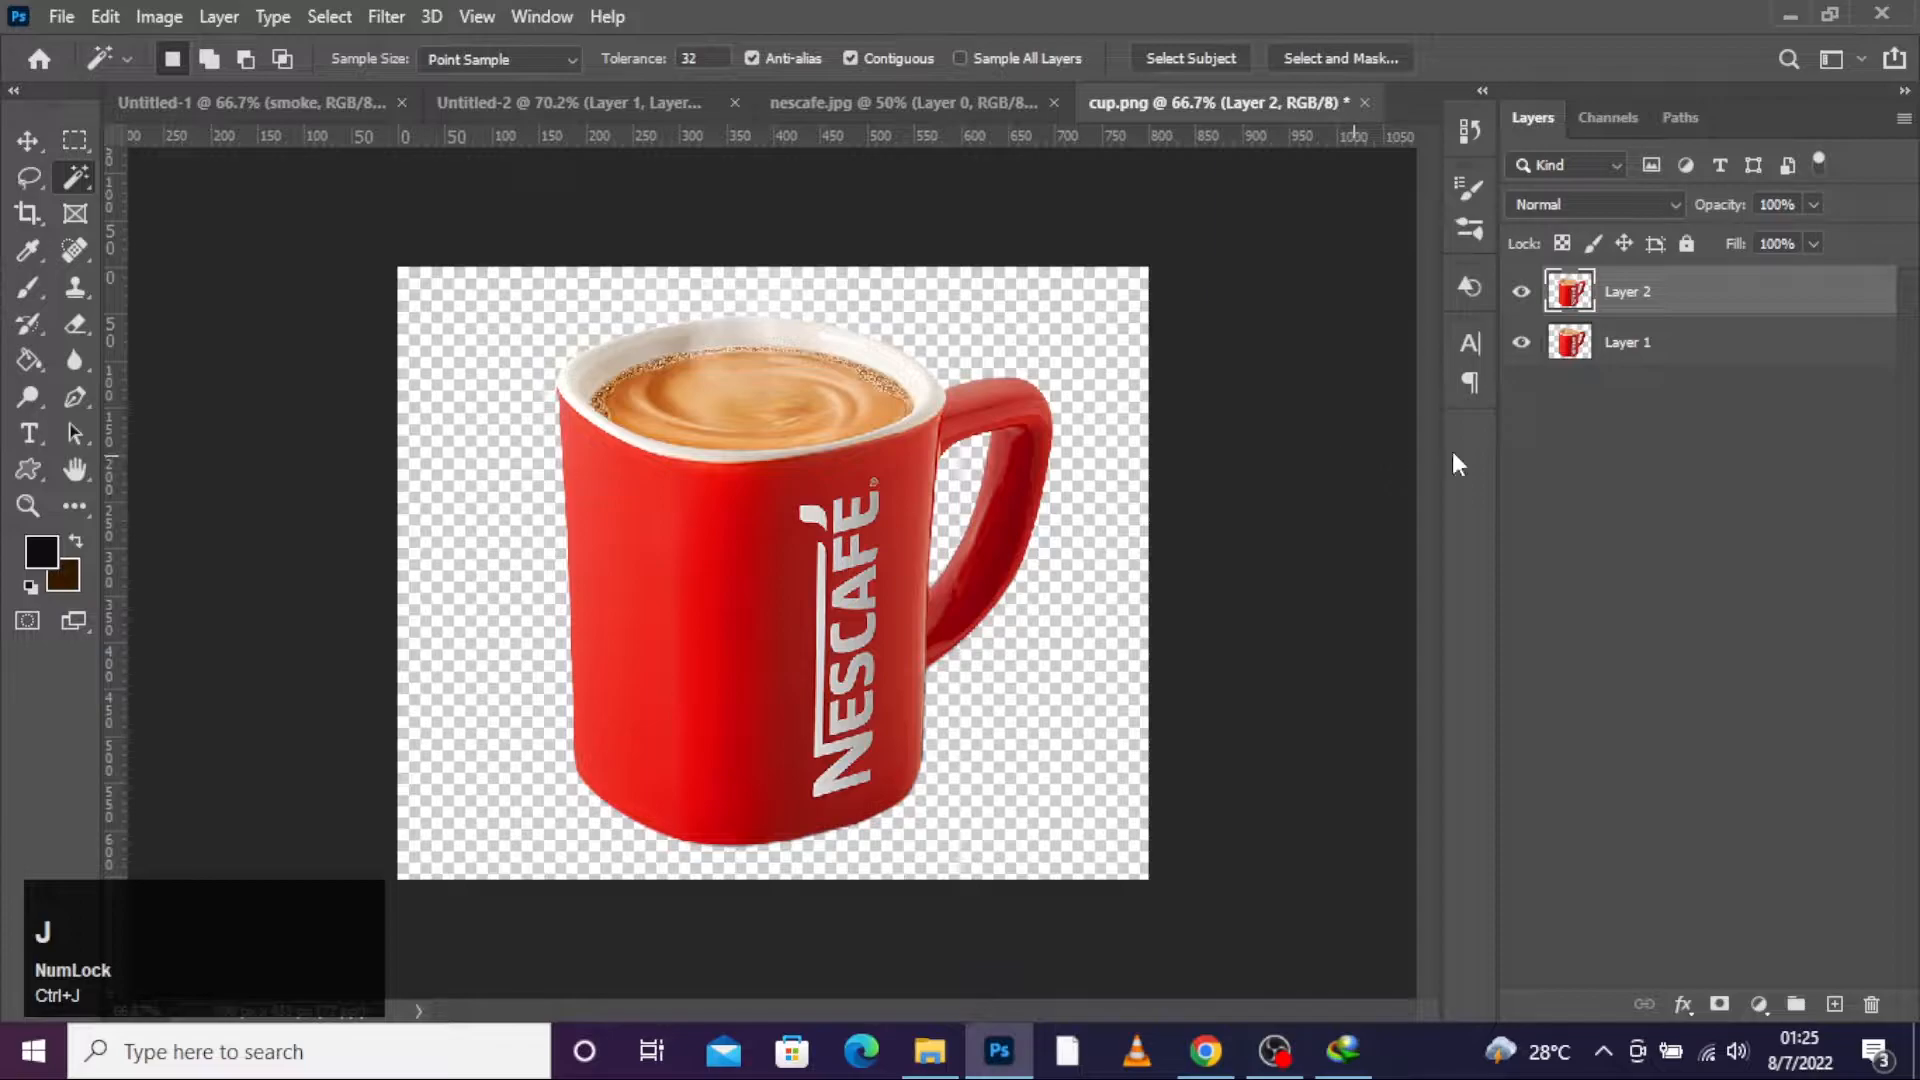
click(1522, 346)
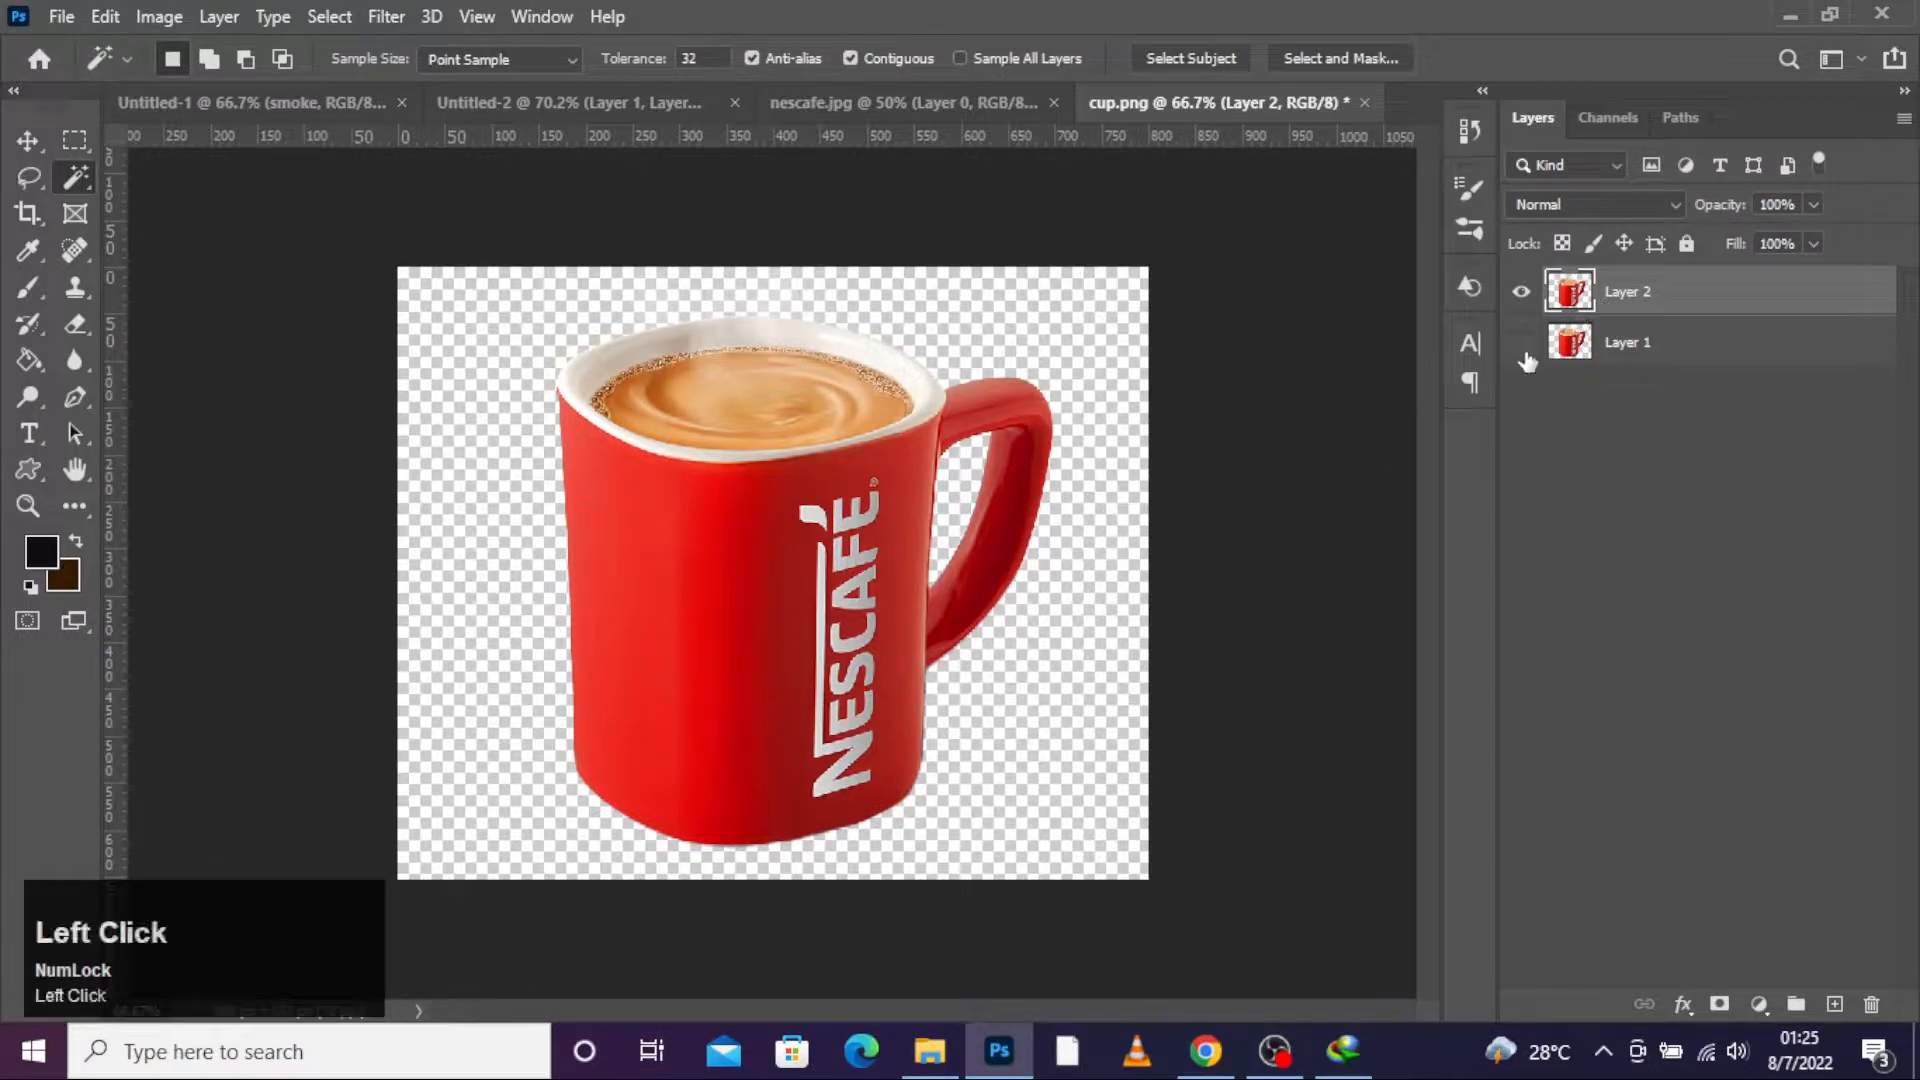
click(1522, 346)
right_click(1648, 290)
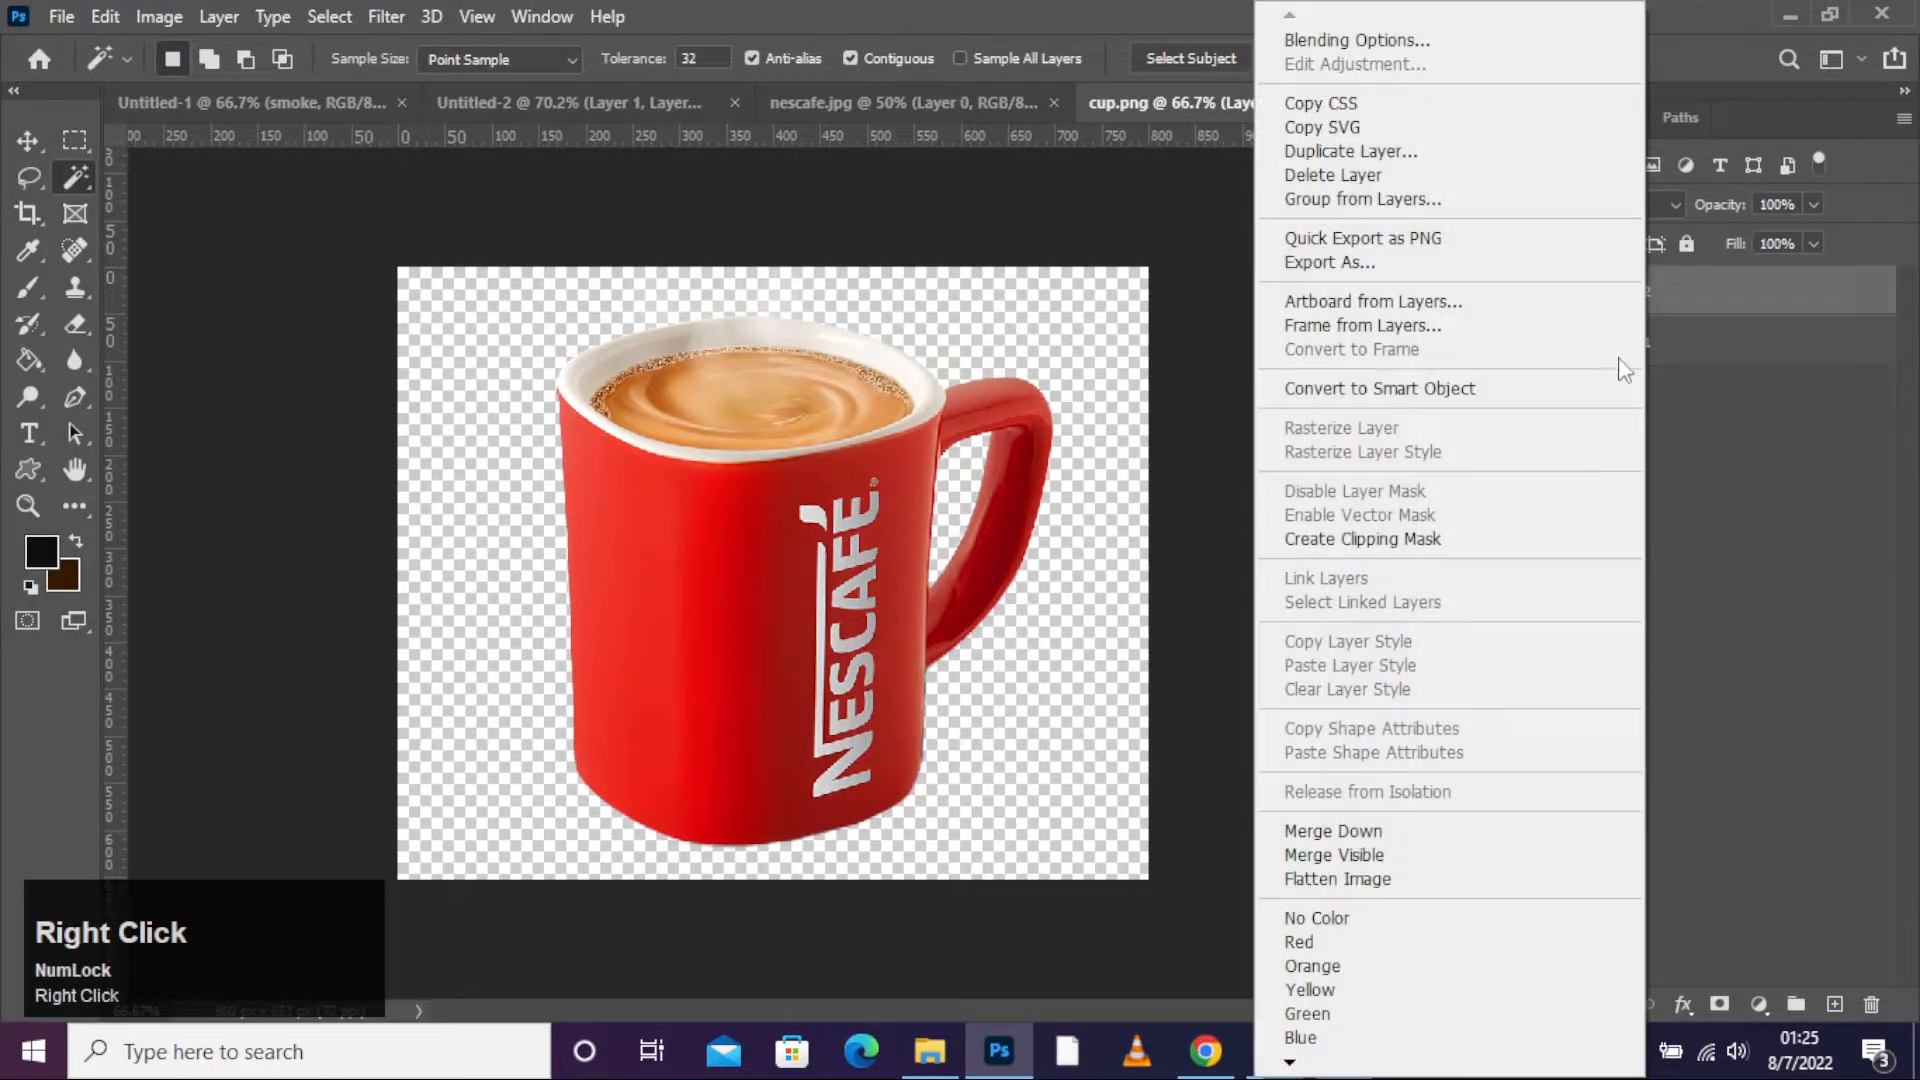
click(1360, 388)
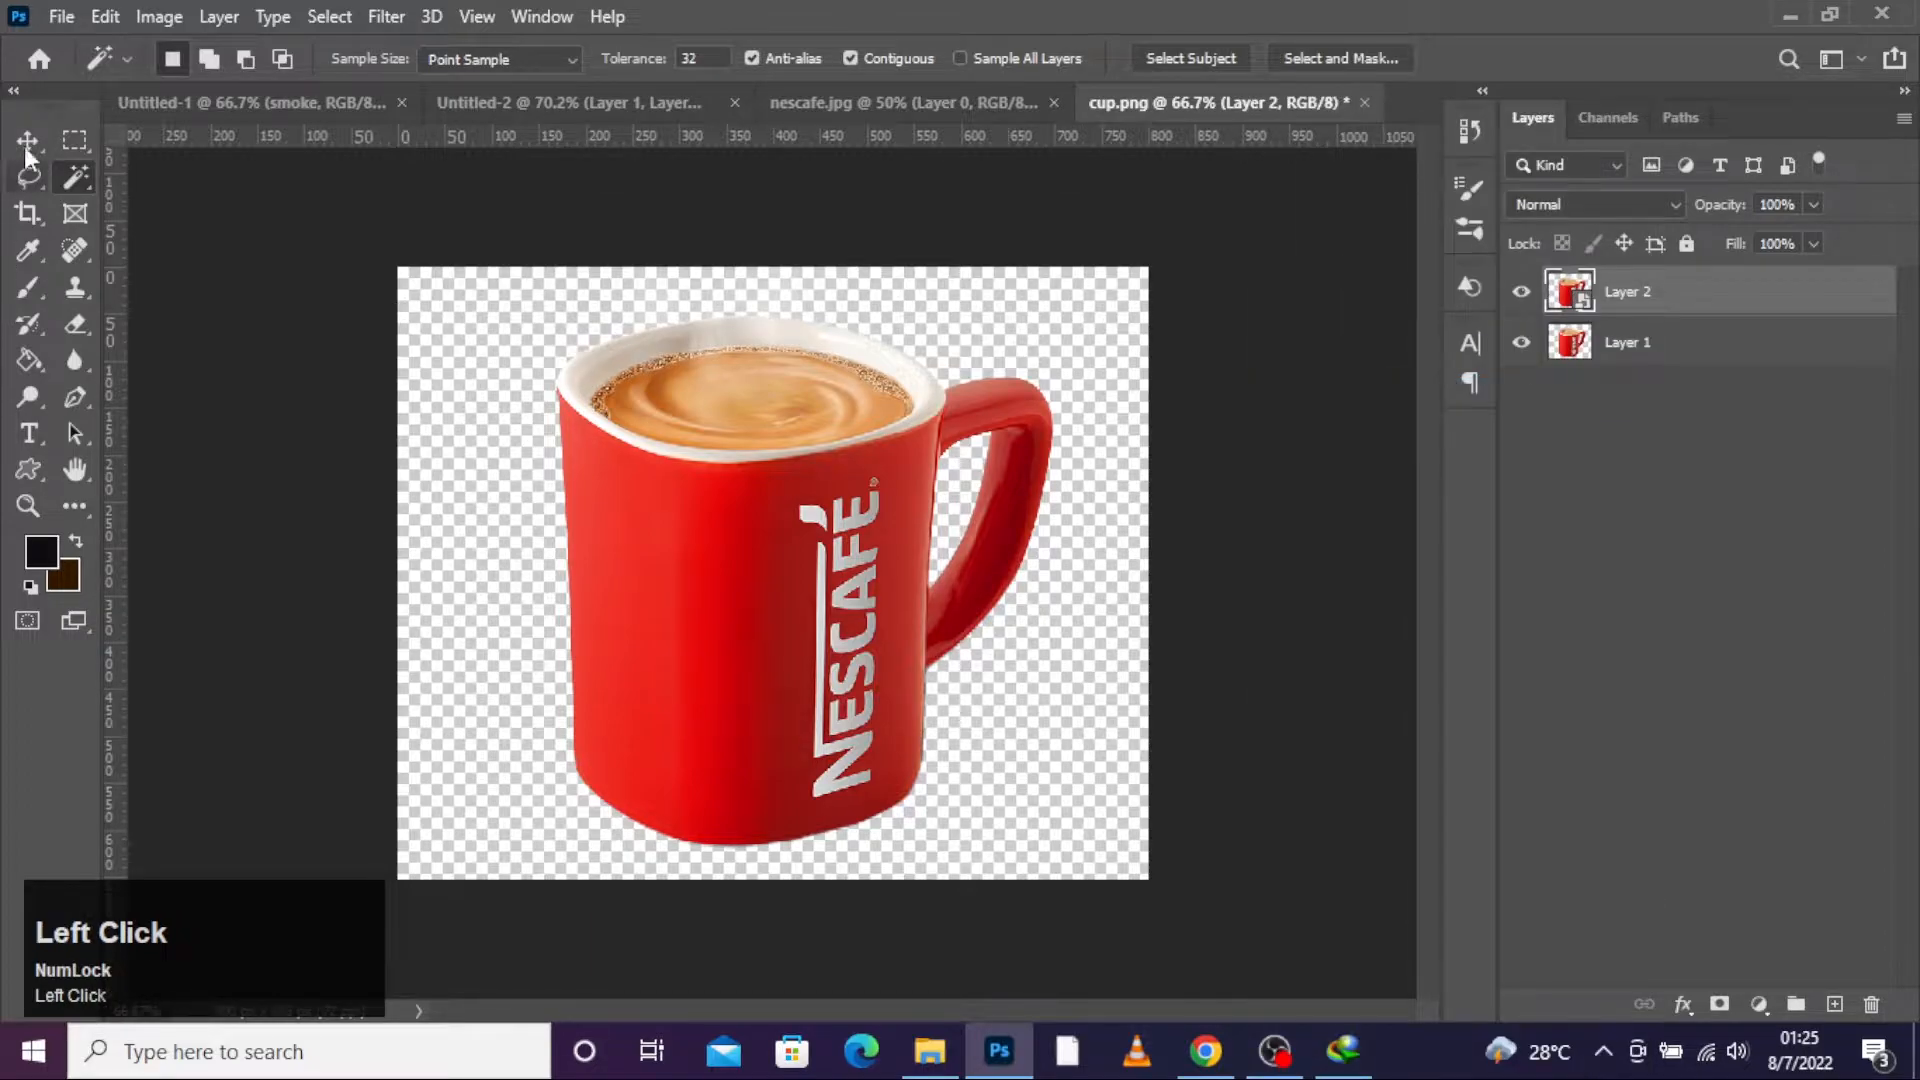
Step: Bring the mug smart object into the Untitled-2 document and position it on the left half, overlapping the jar
click(28, 145)
drag(740, 590, 634, 646)
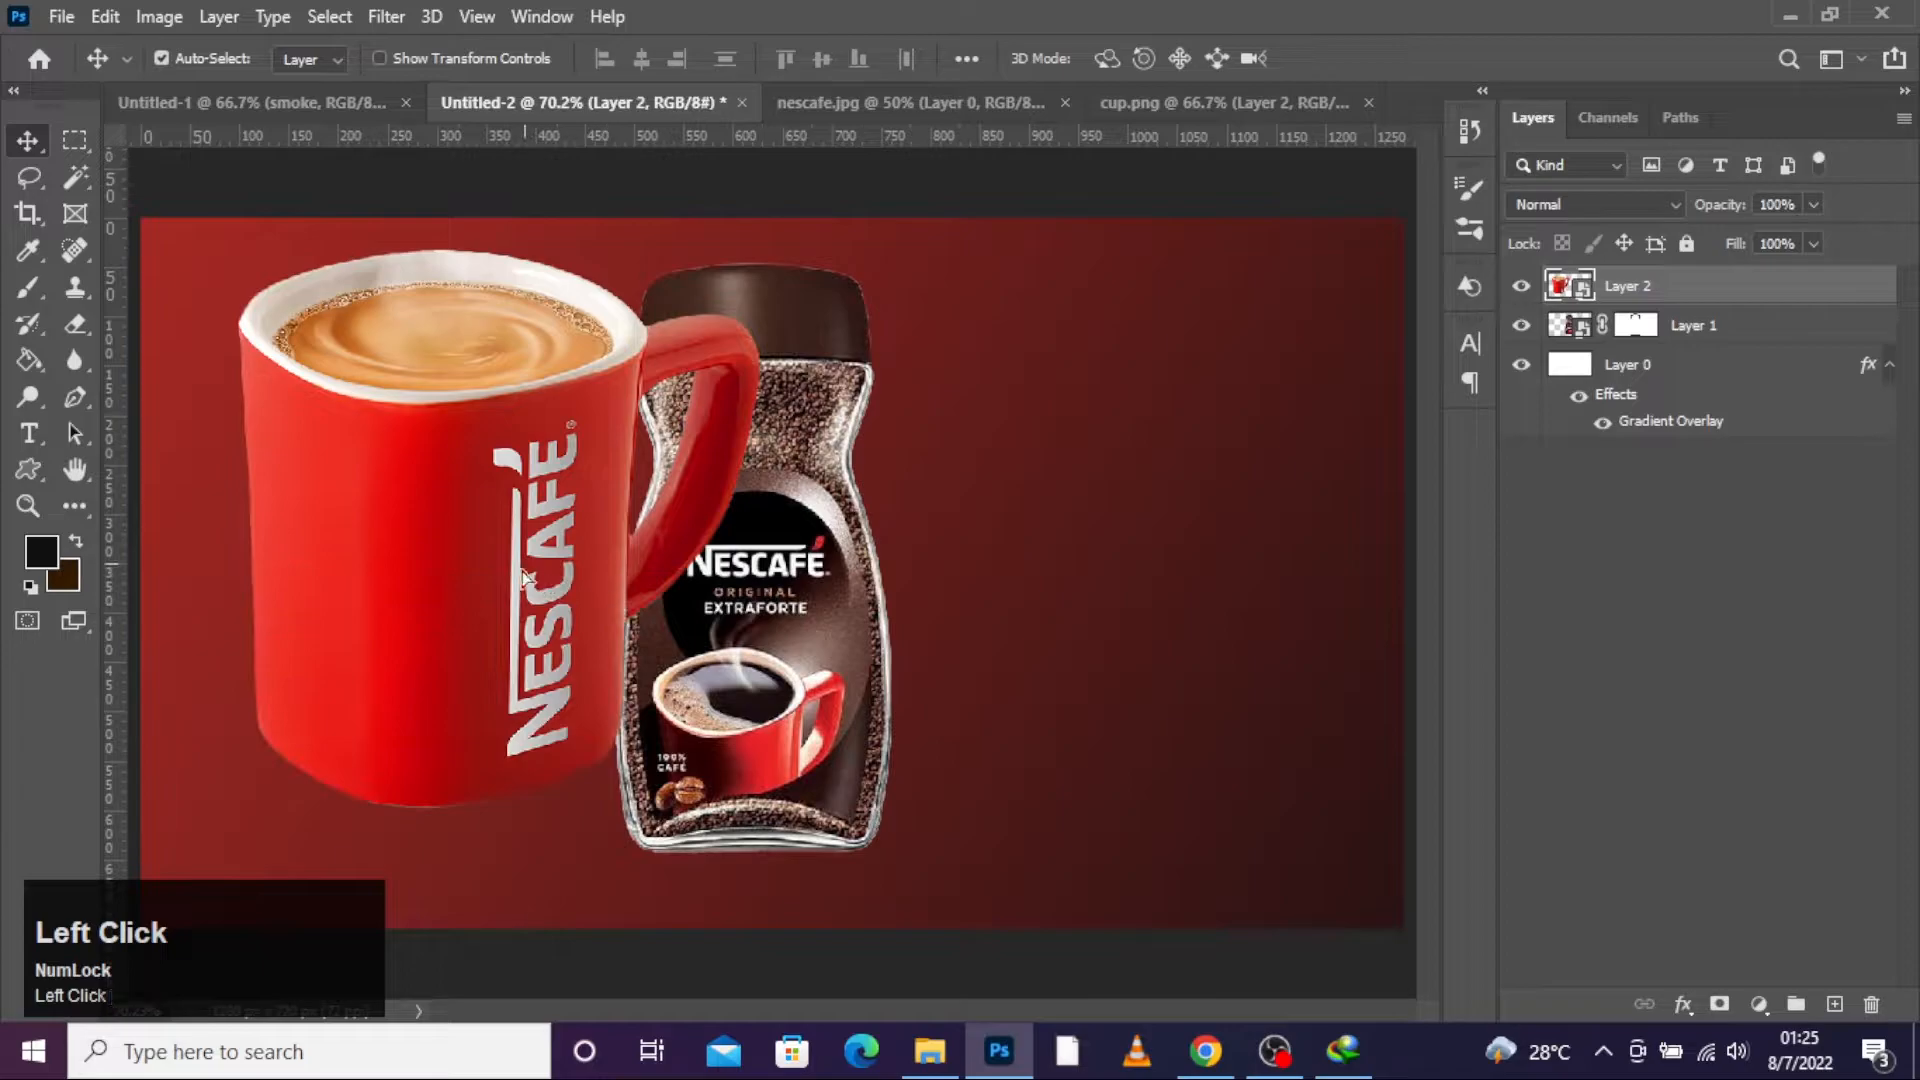
drag(522, 575, 683, 598)
Step: Flip the mug horizontally and move its layer beneath the jar's layer
key(ctrl+t)
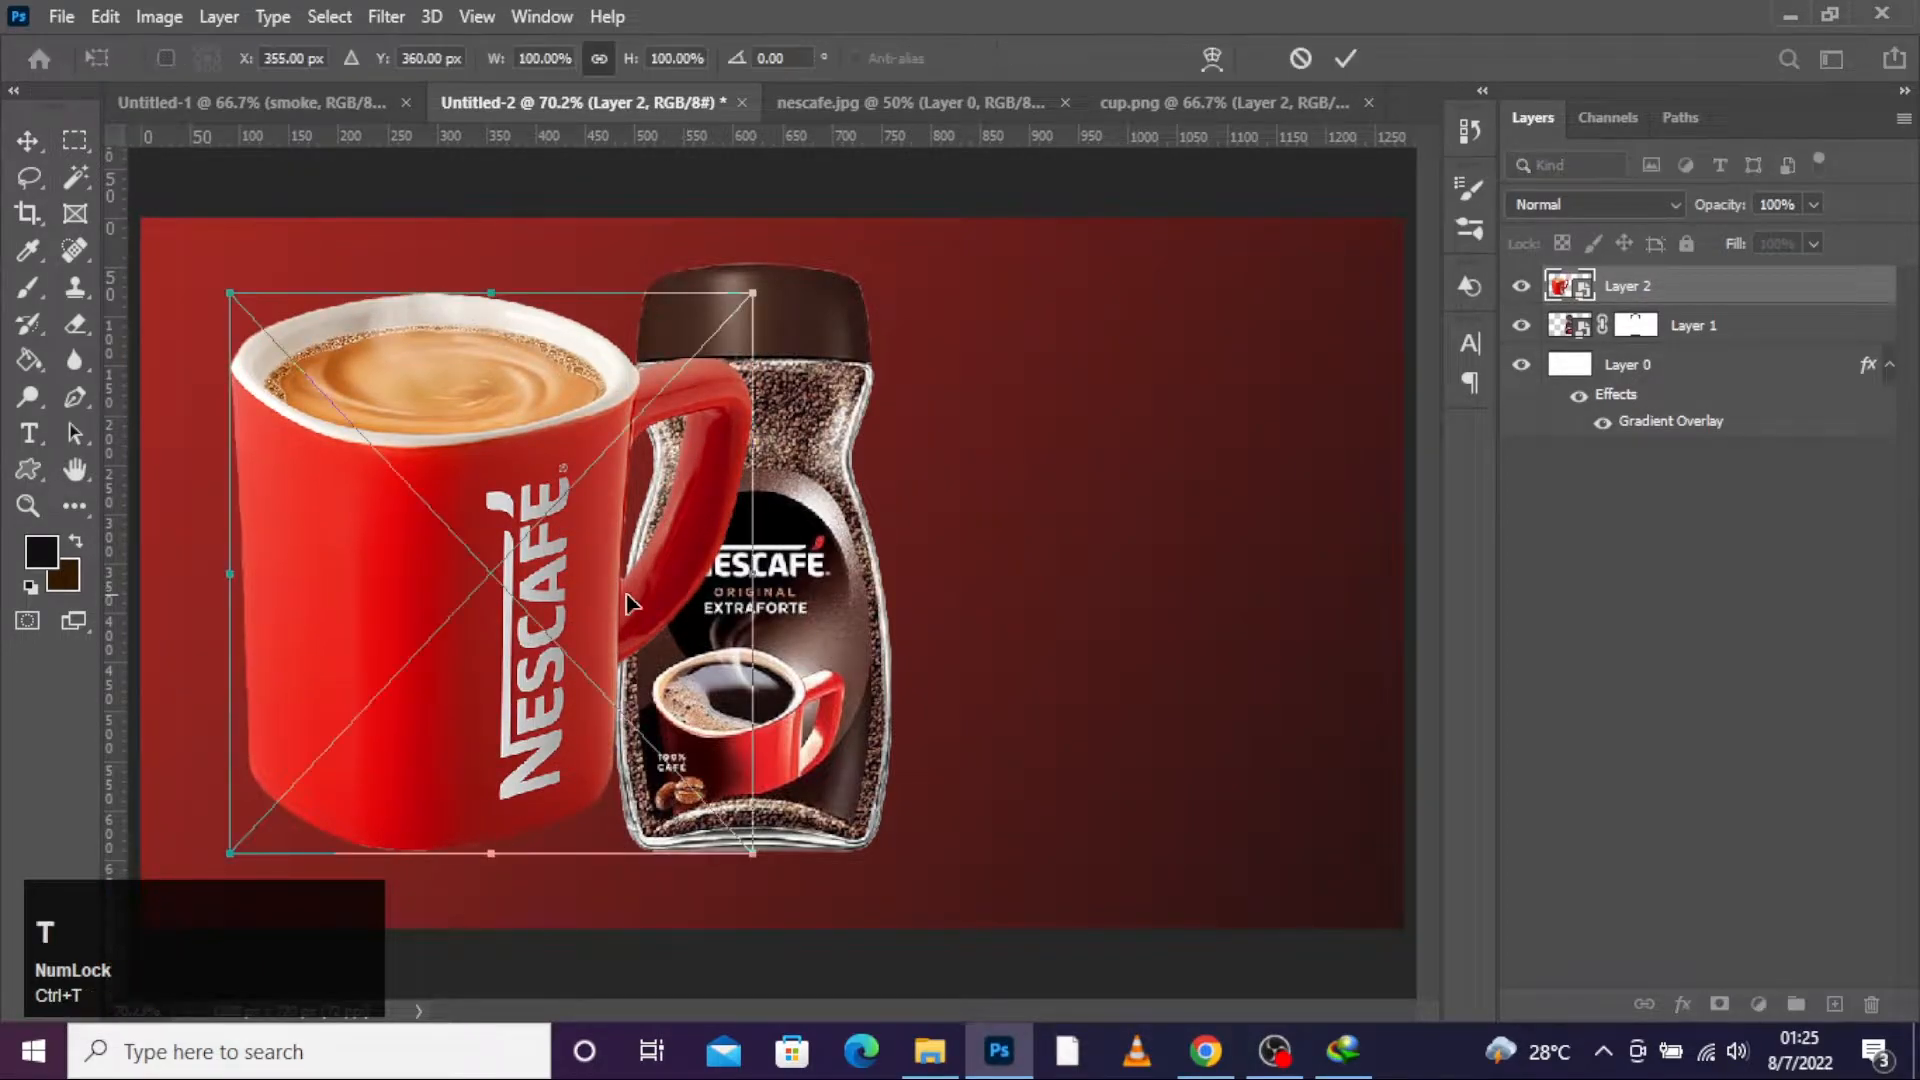
right_click(566, 596)
click(646, 559)
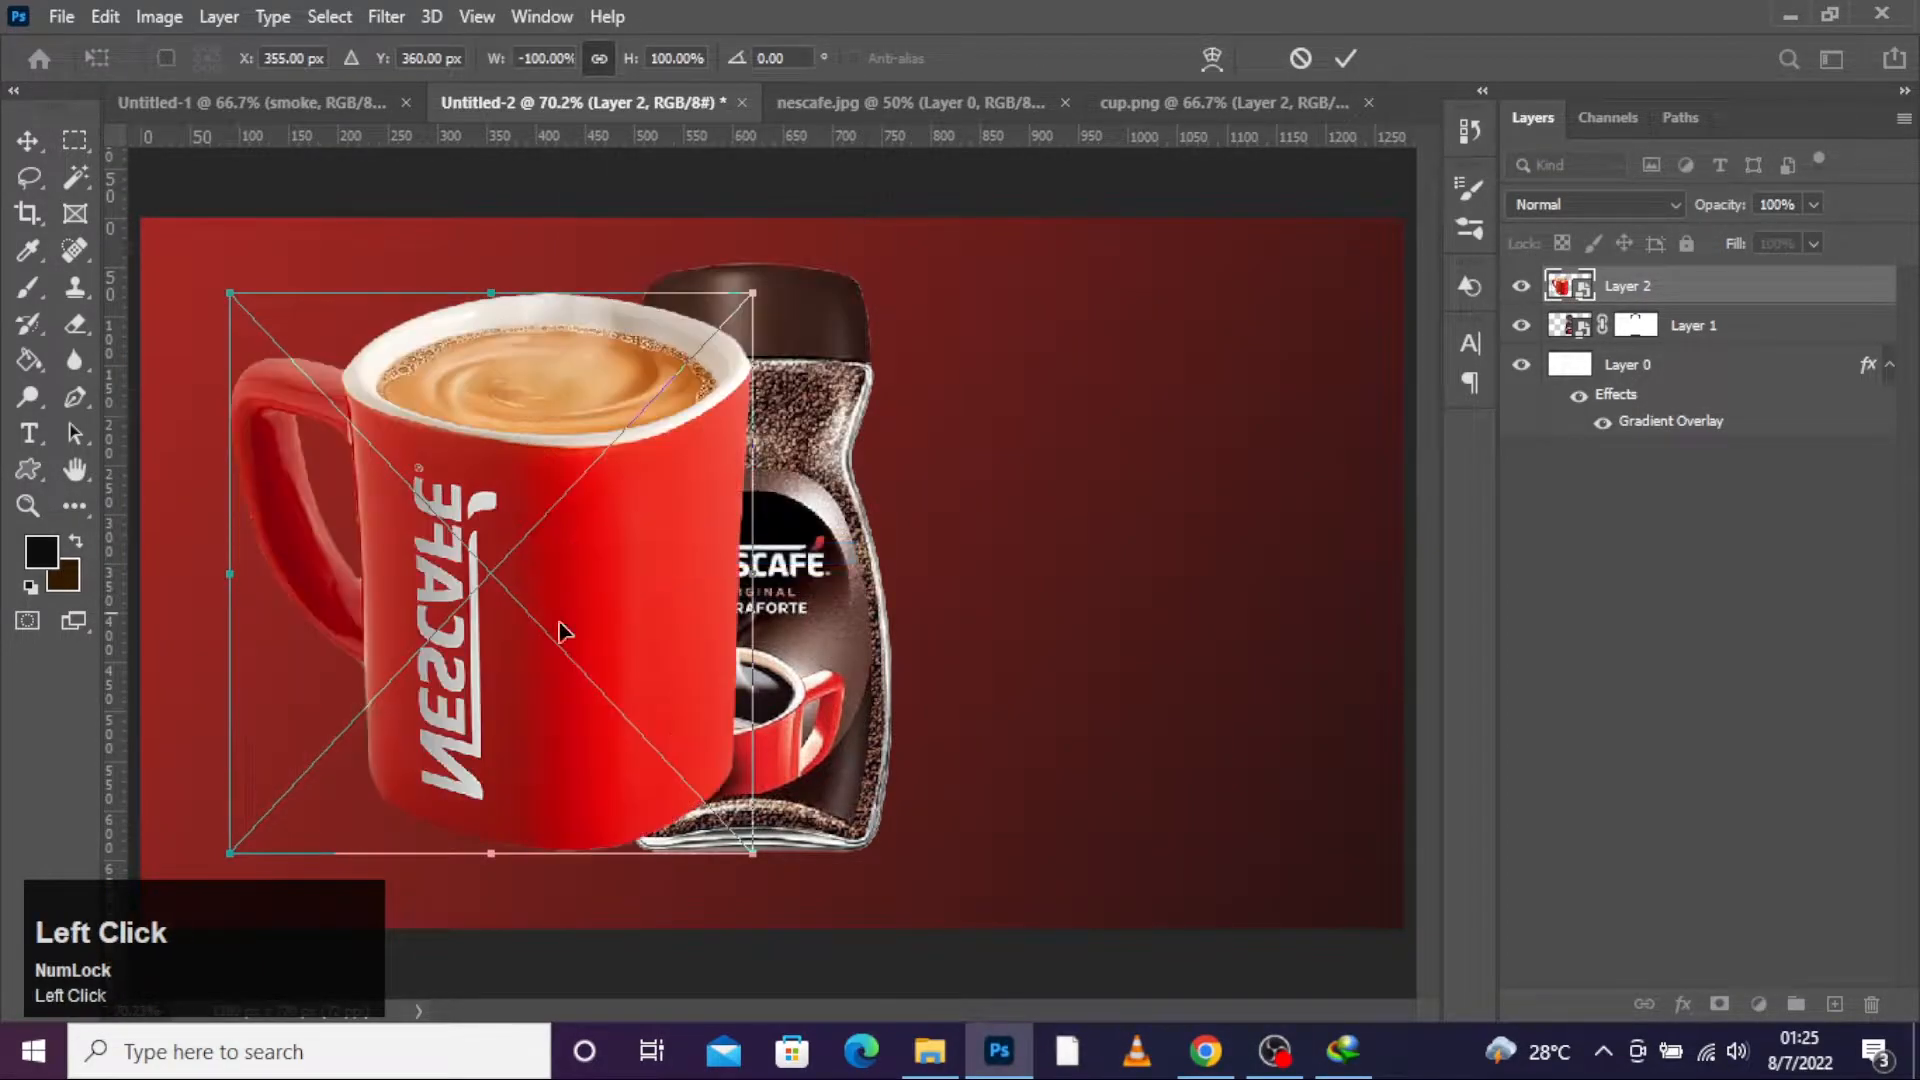
drag(1633, 291, 1630, 345)
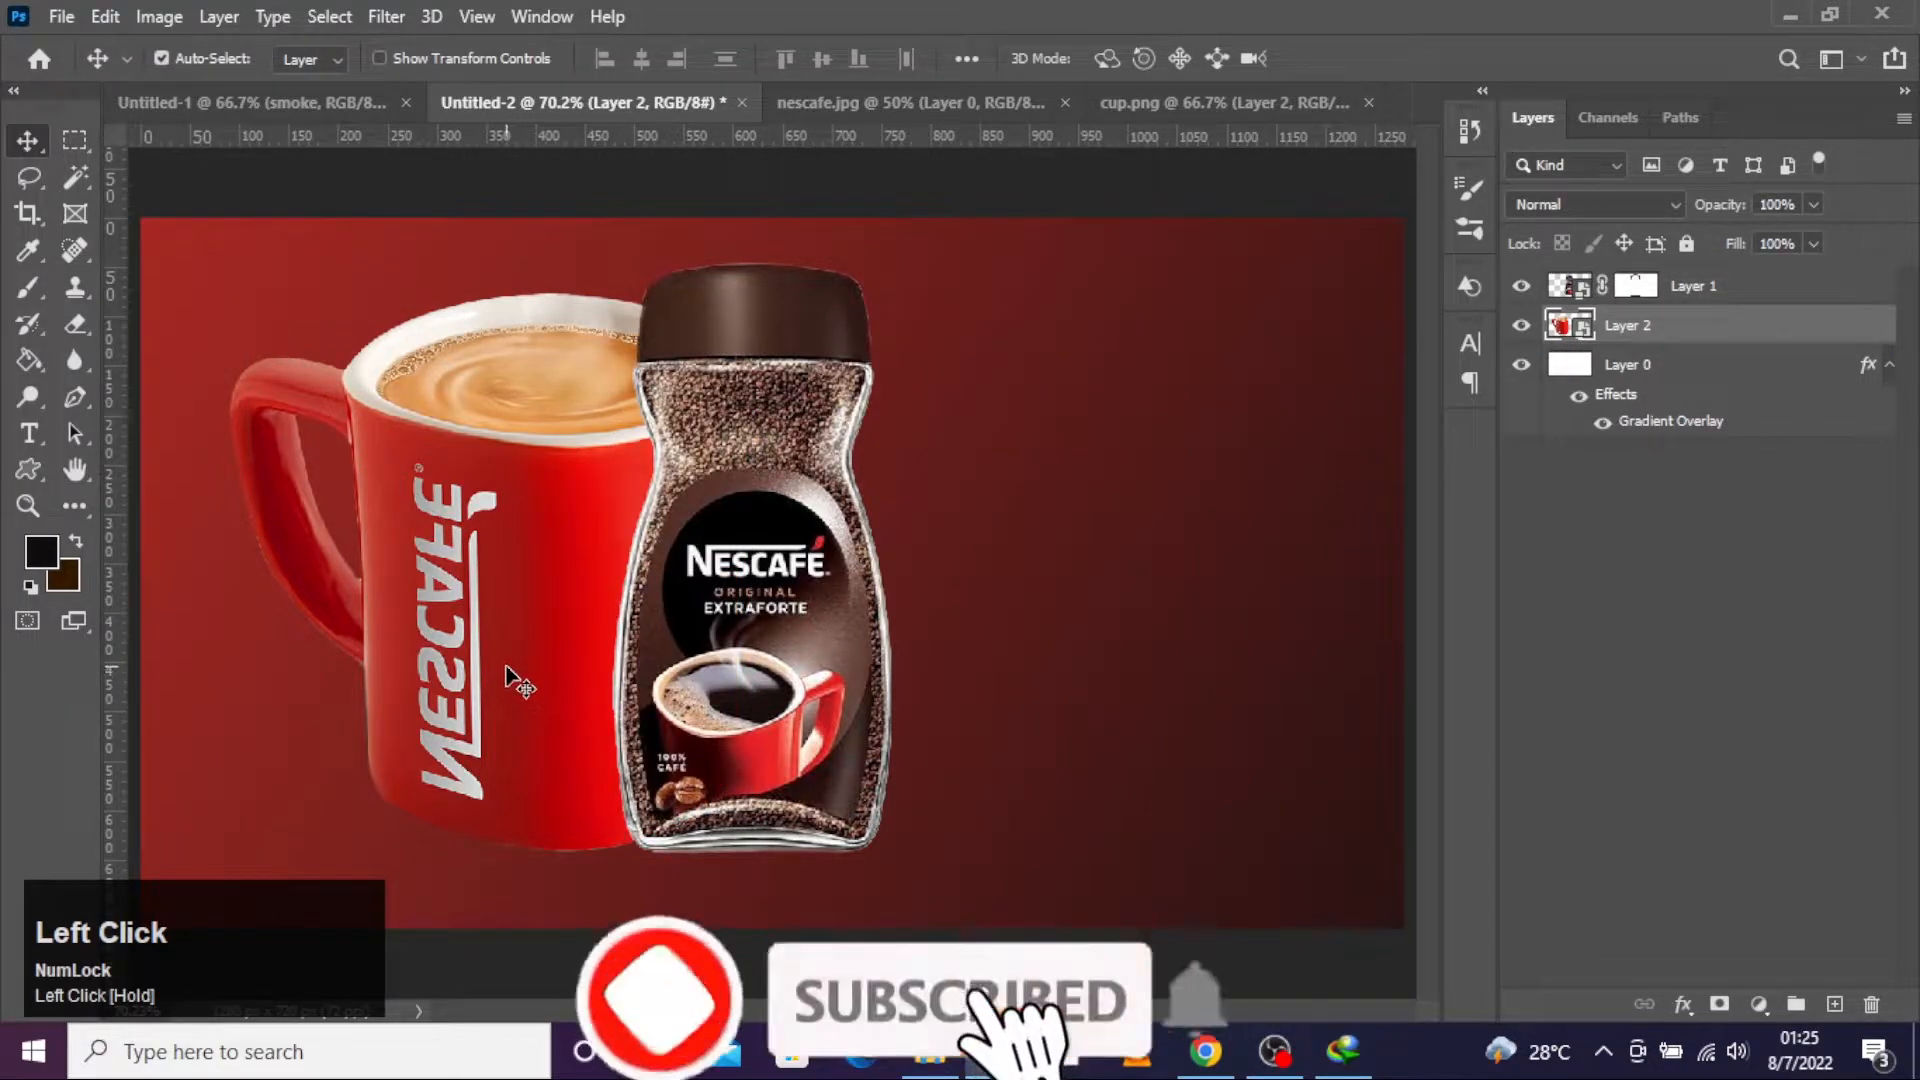
Step: Scale the mug down to about three quarters of its size and place it partly behind the jar's left side
key(ctrl+t)
drag(491, 293, 516, 452)
drag(509, 631, 513, 641)
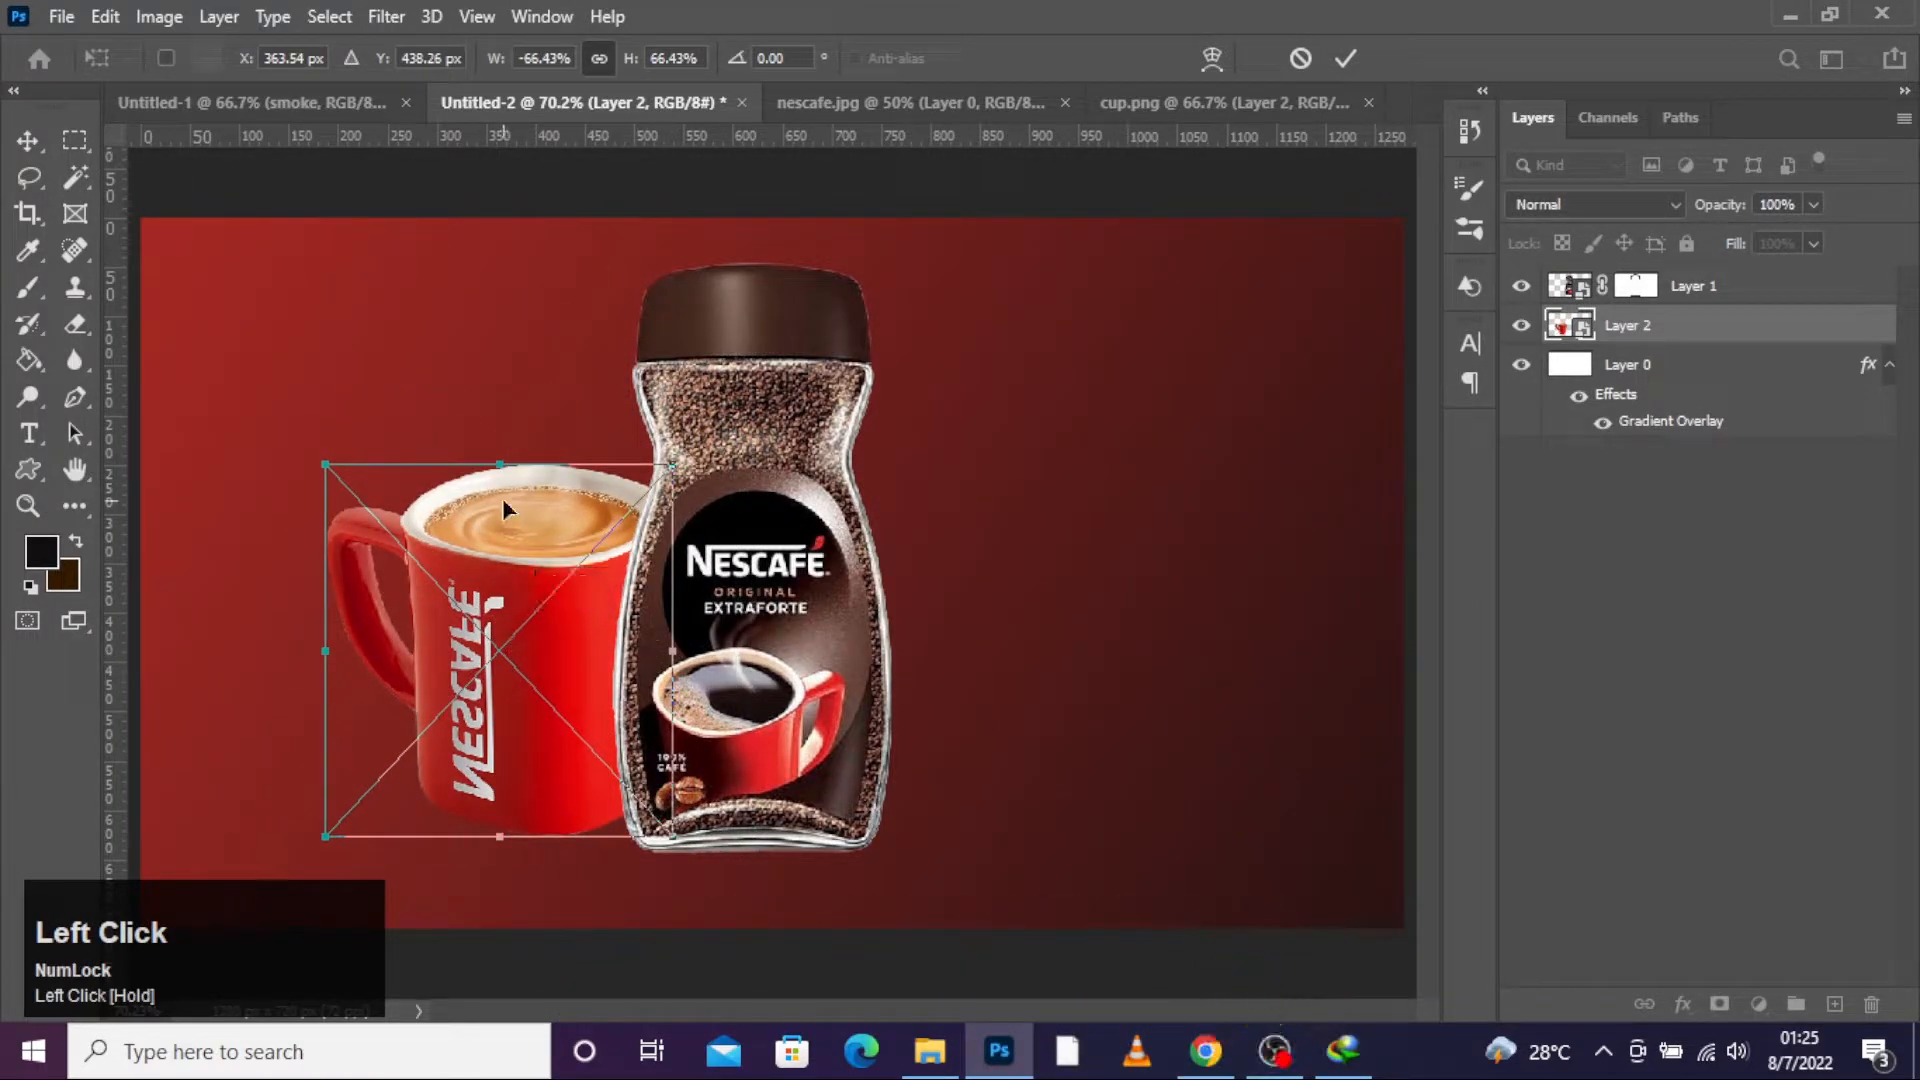
drag(509, 462, 509, 414)
click(27, 140)
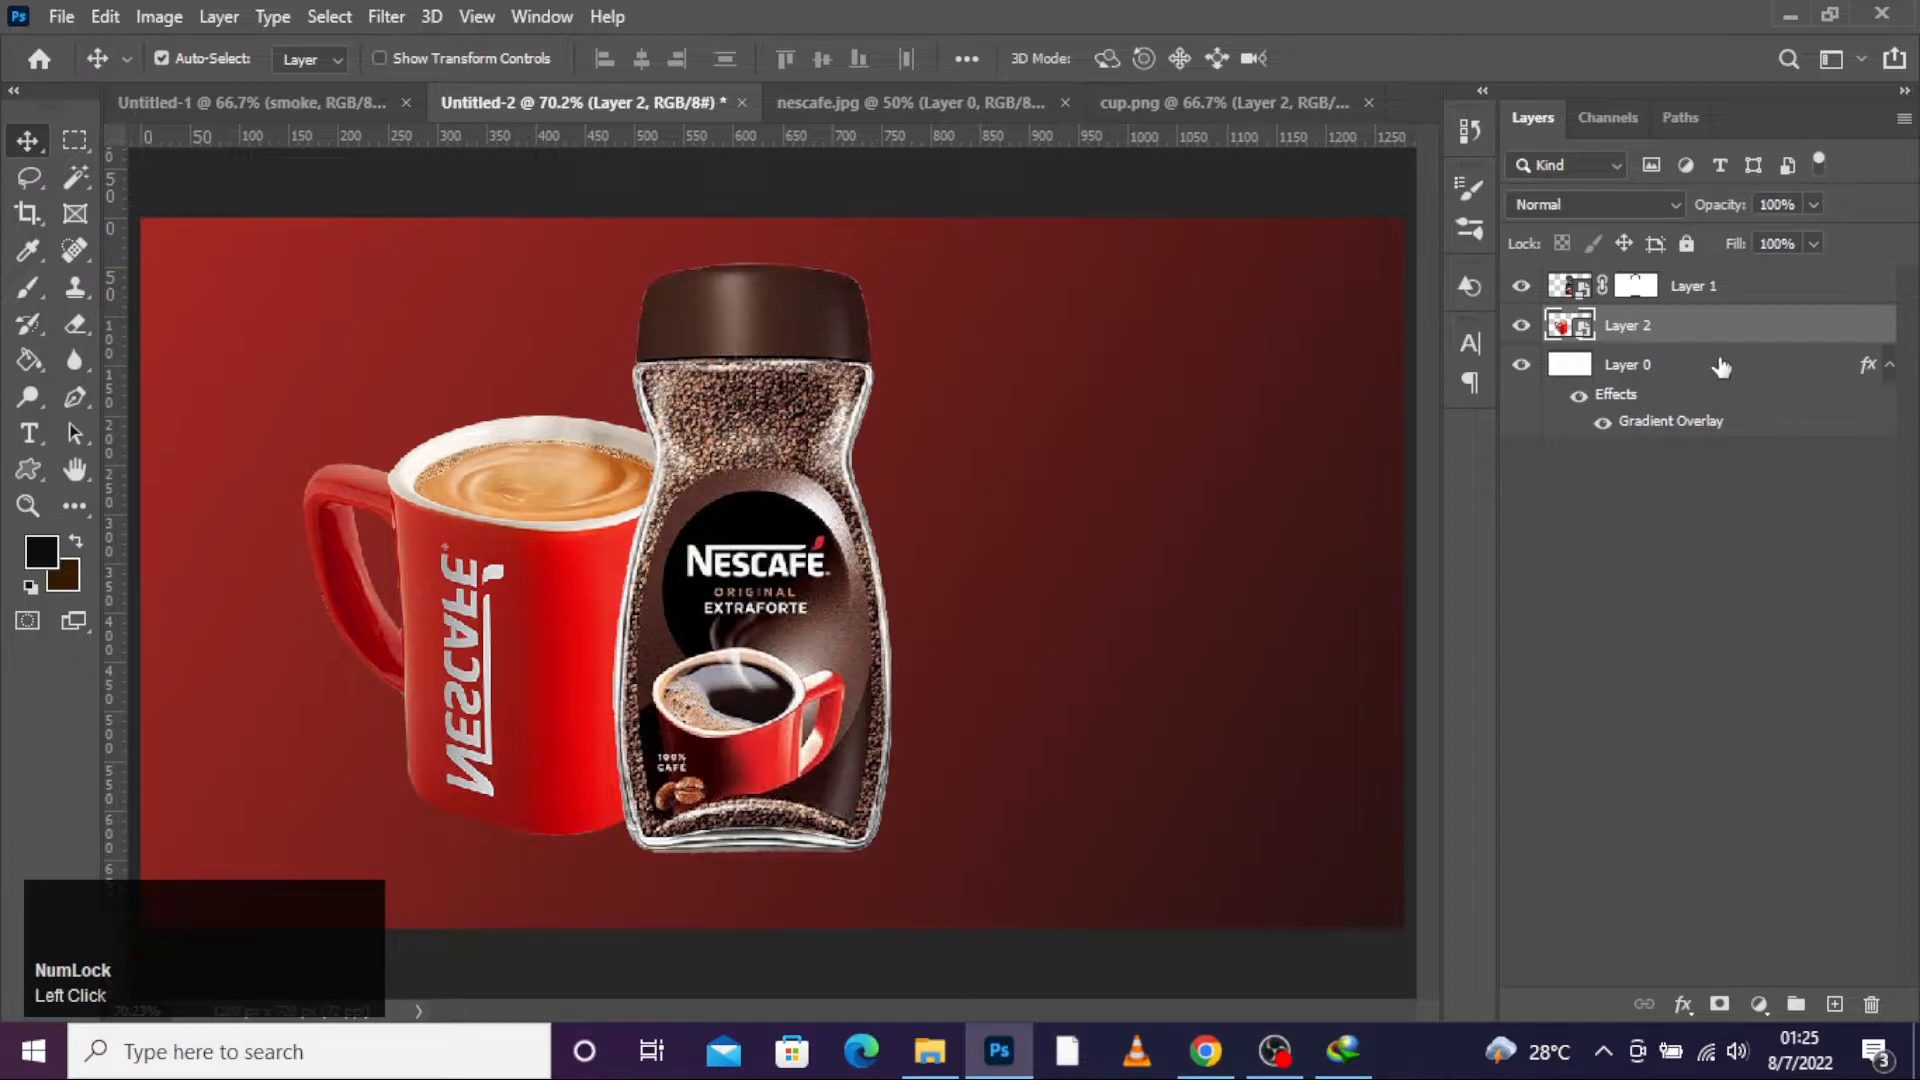
Step: Add a layer mask to the mug's layer and paint black just below the mug's base with the 40 px brush
click(1722, 1005)
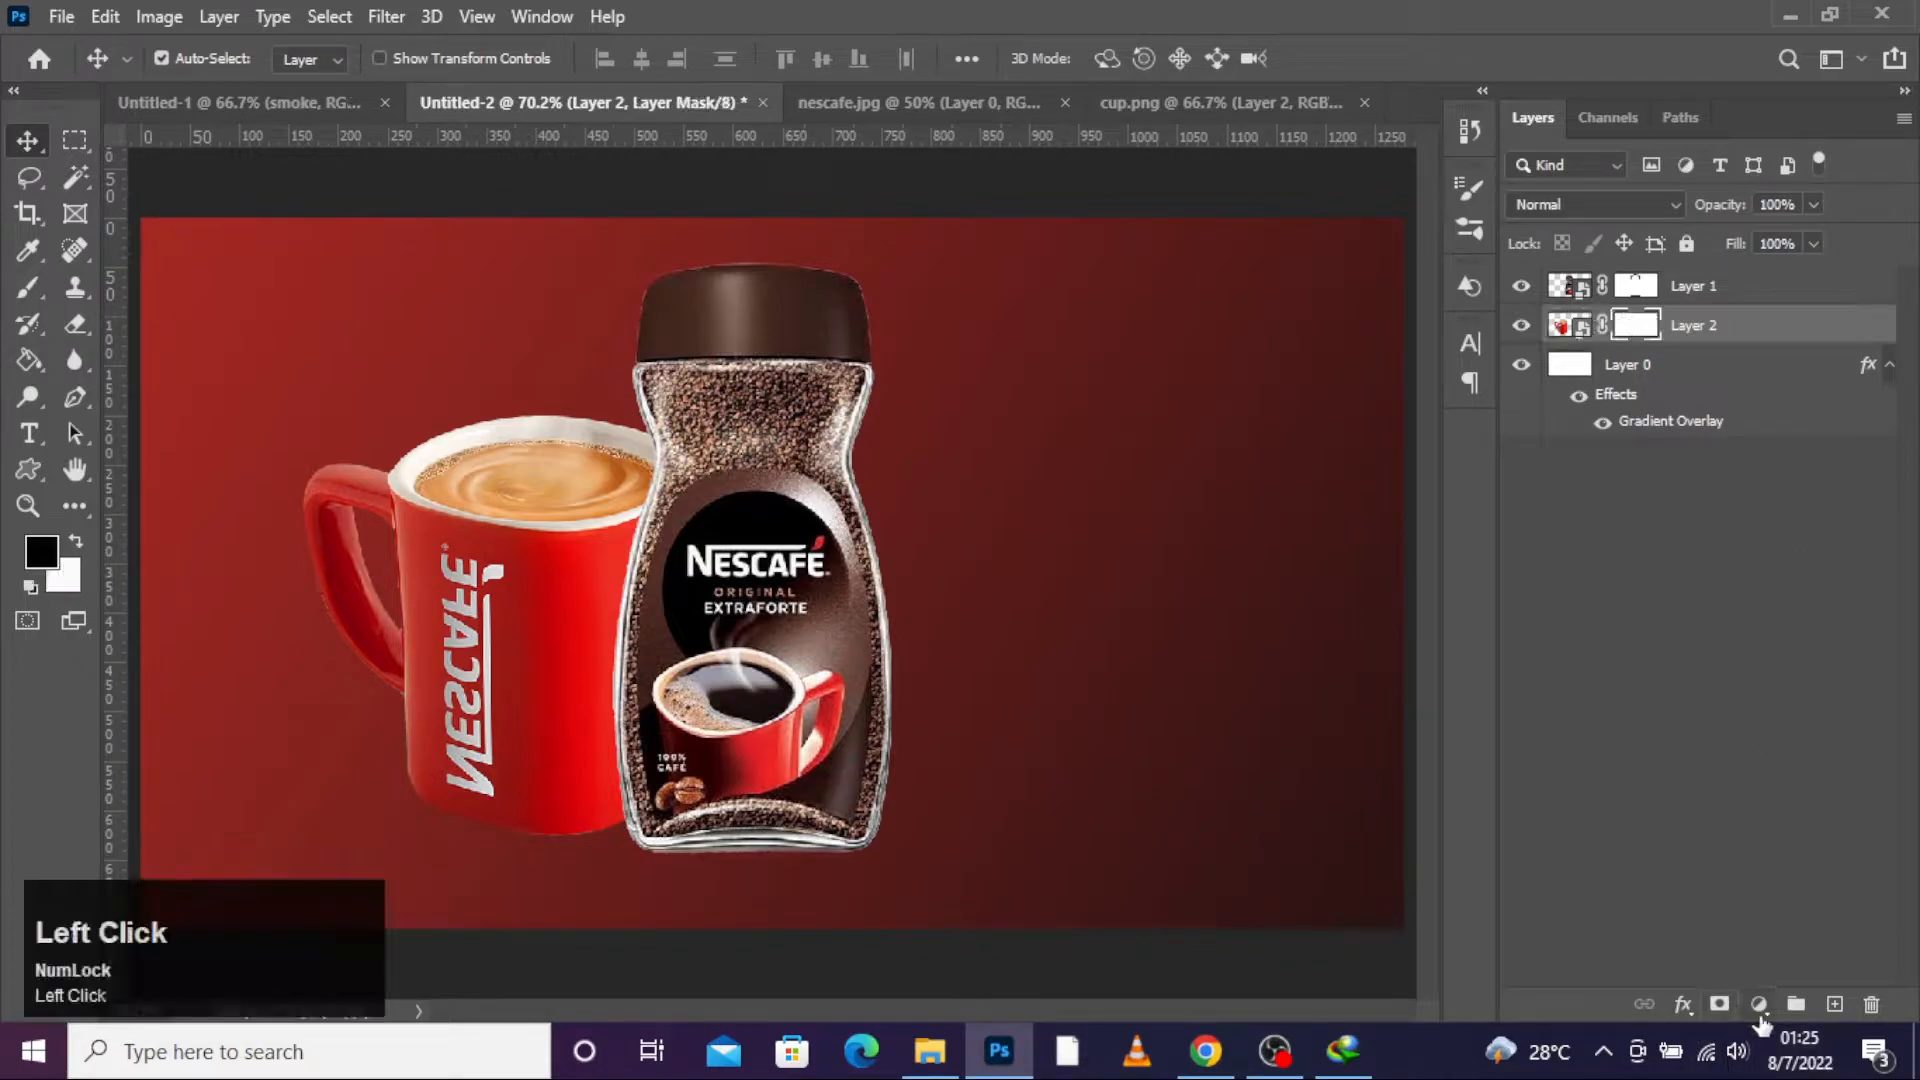
key(b)
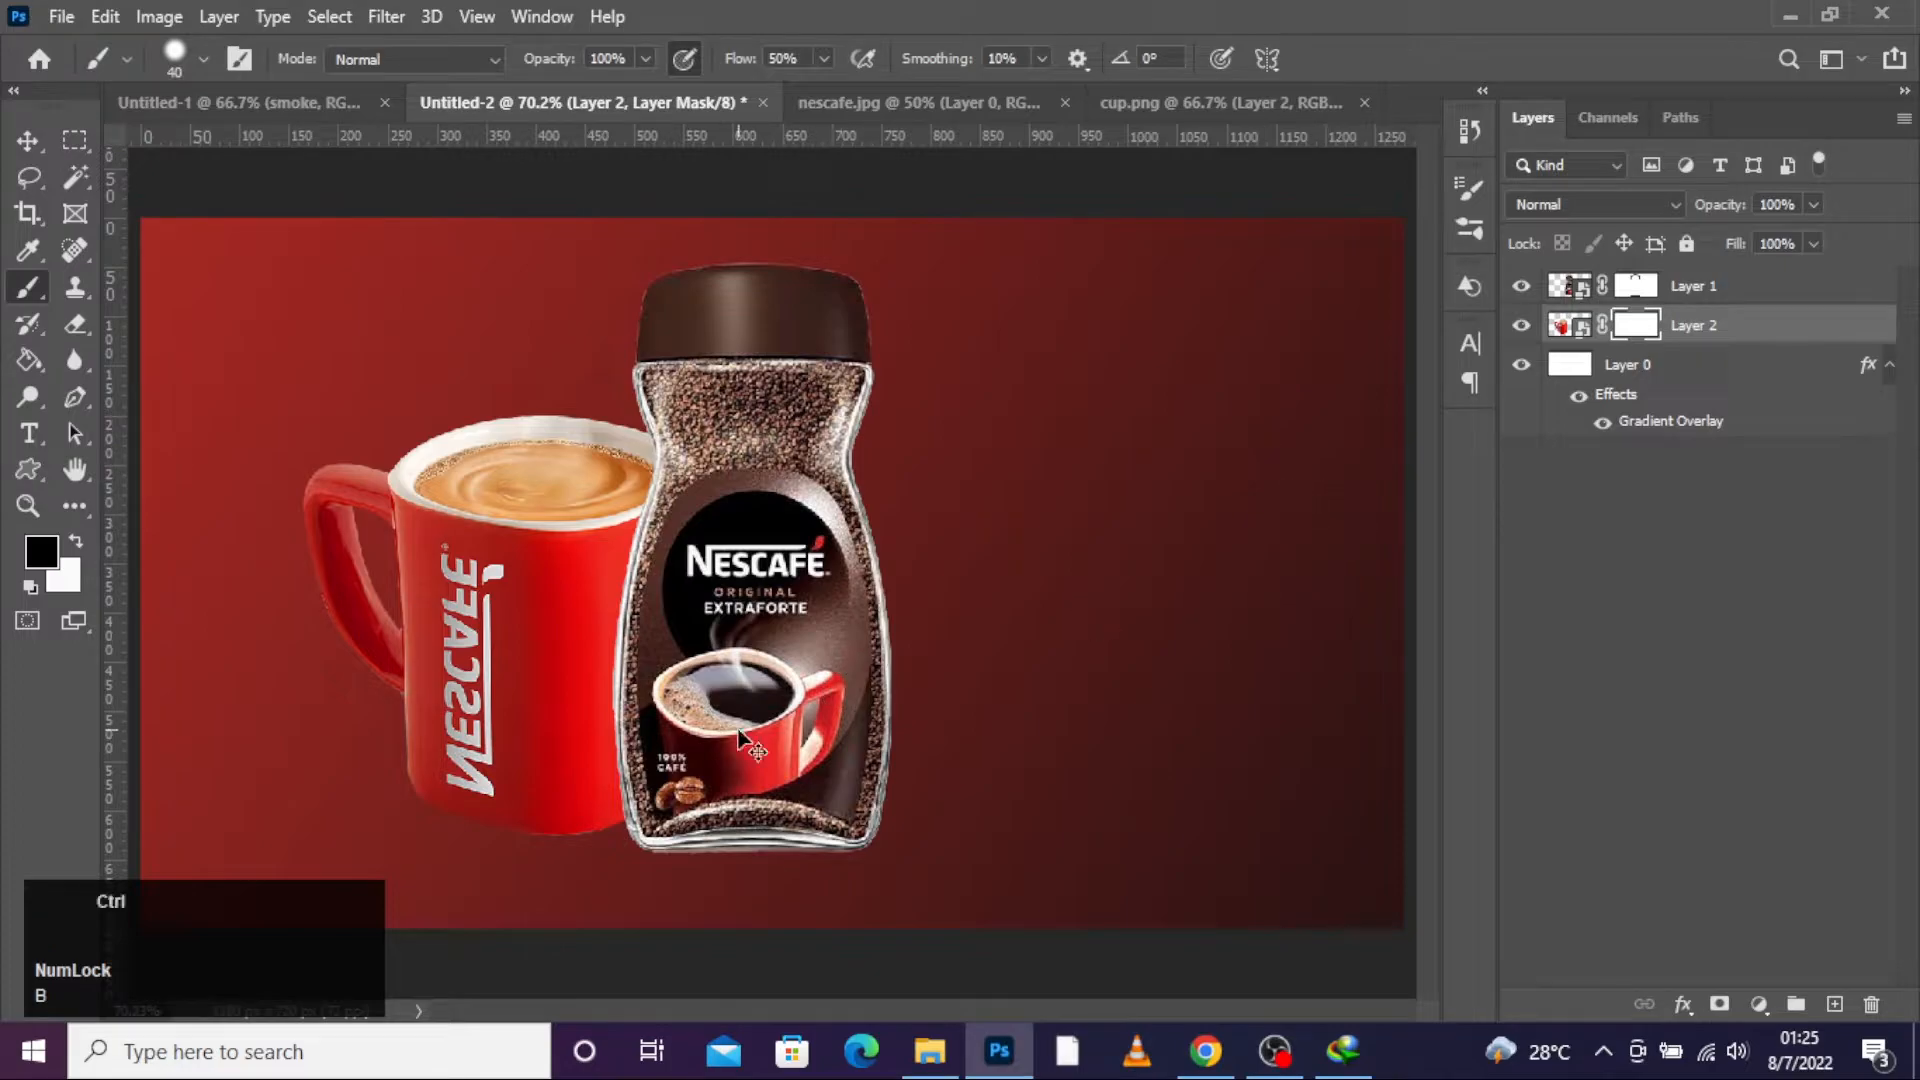
key(ctrl+plus)
key(ctrl+plus)
drag(1422, 592, 1433, 726)
drag(963, 1010, 836, 1010)
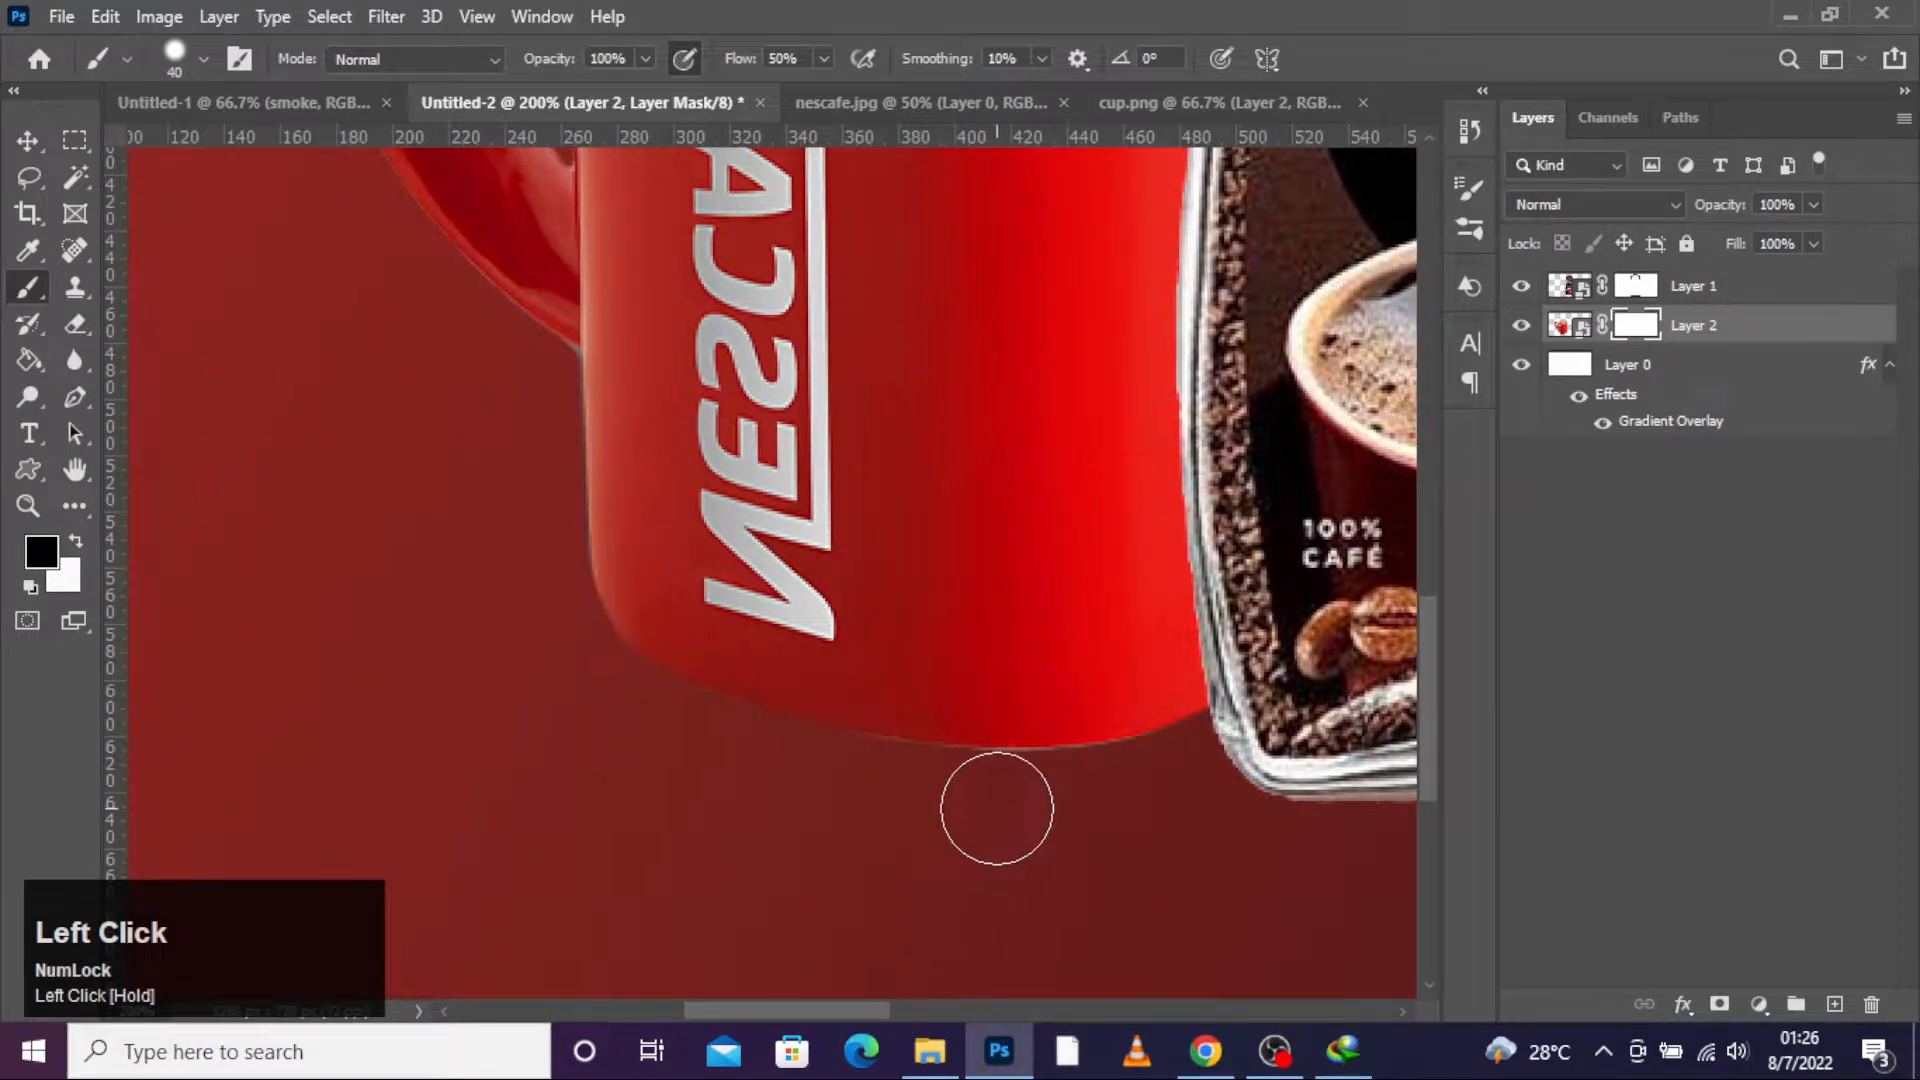
mouse_move(1022, 806)
mouse_down()
mouse_move(1007, 801)
mouse_move(971, 801)
mouse_move(1037, 798)
mouse_move(900, 773)
mouse_move(1118, 811)
mouse_move(1013, 833)
mouse_move(1062, 815)
mouse_up()
key(ctrl+z)
click(1083, 802)
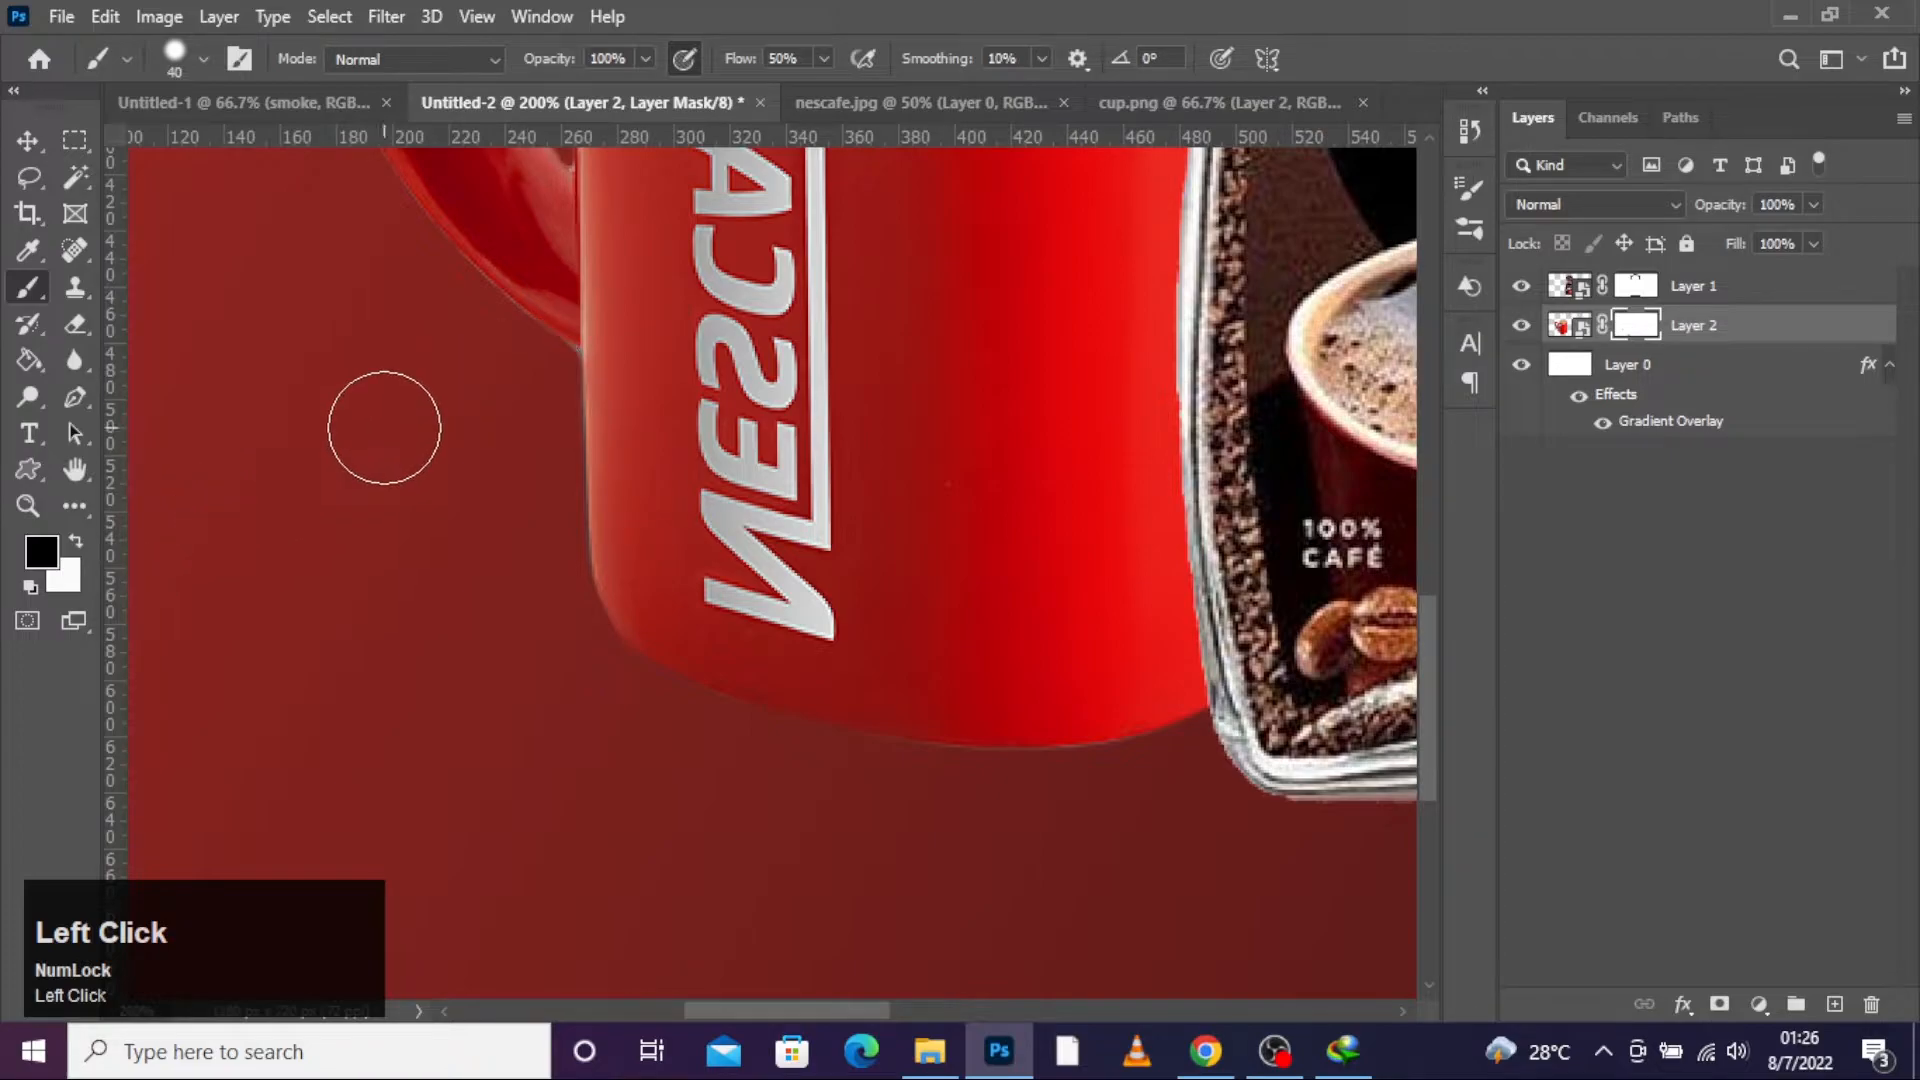
Step: Reduce the brush to 10 px and touch up the mug's mask where the handle meets the body
key(bracketleft)
key(bracketleft)
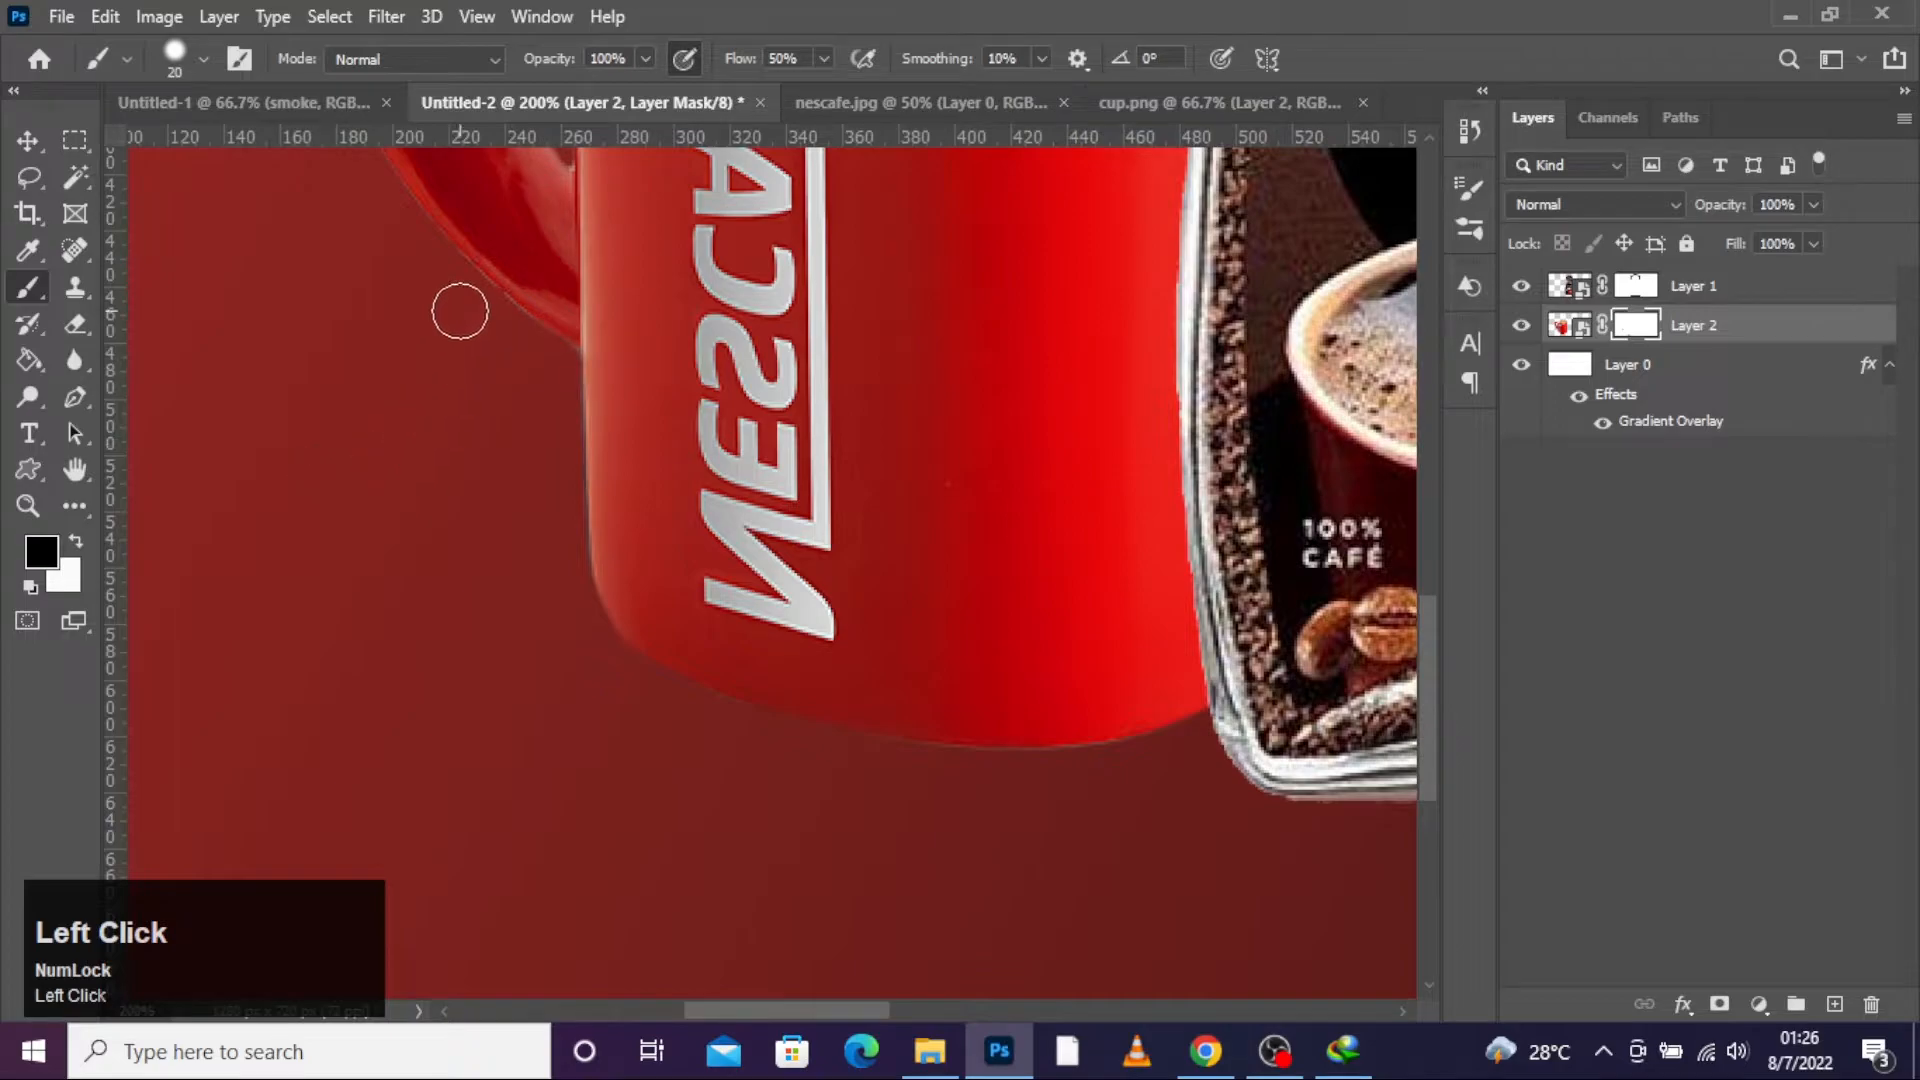
key(bracketleft)
key(bracketleft)
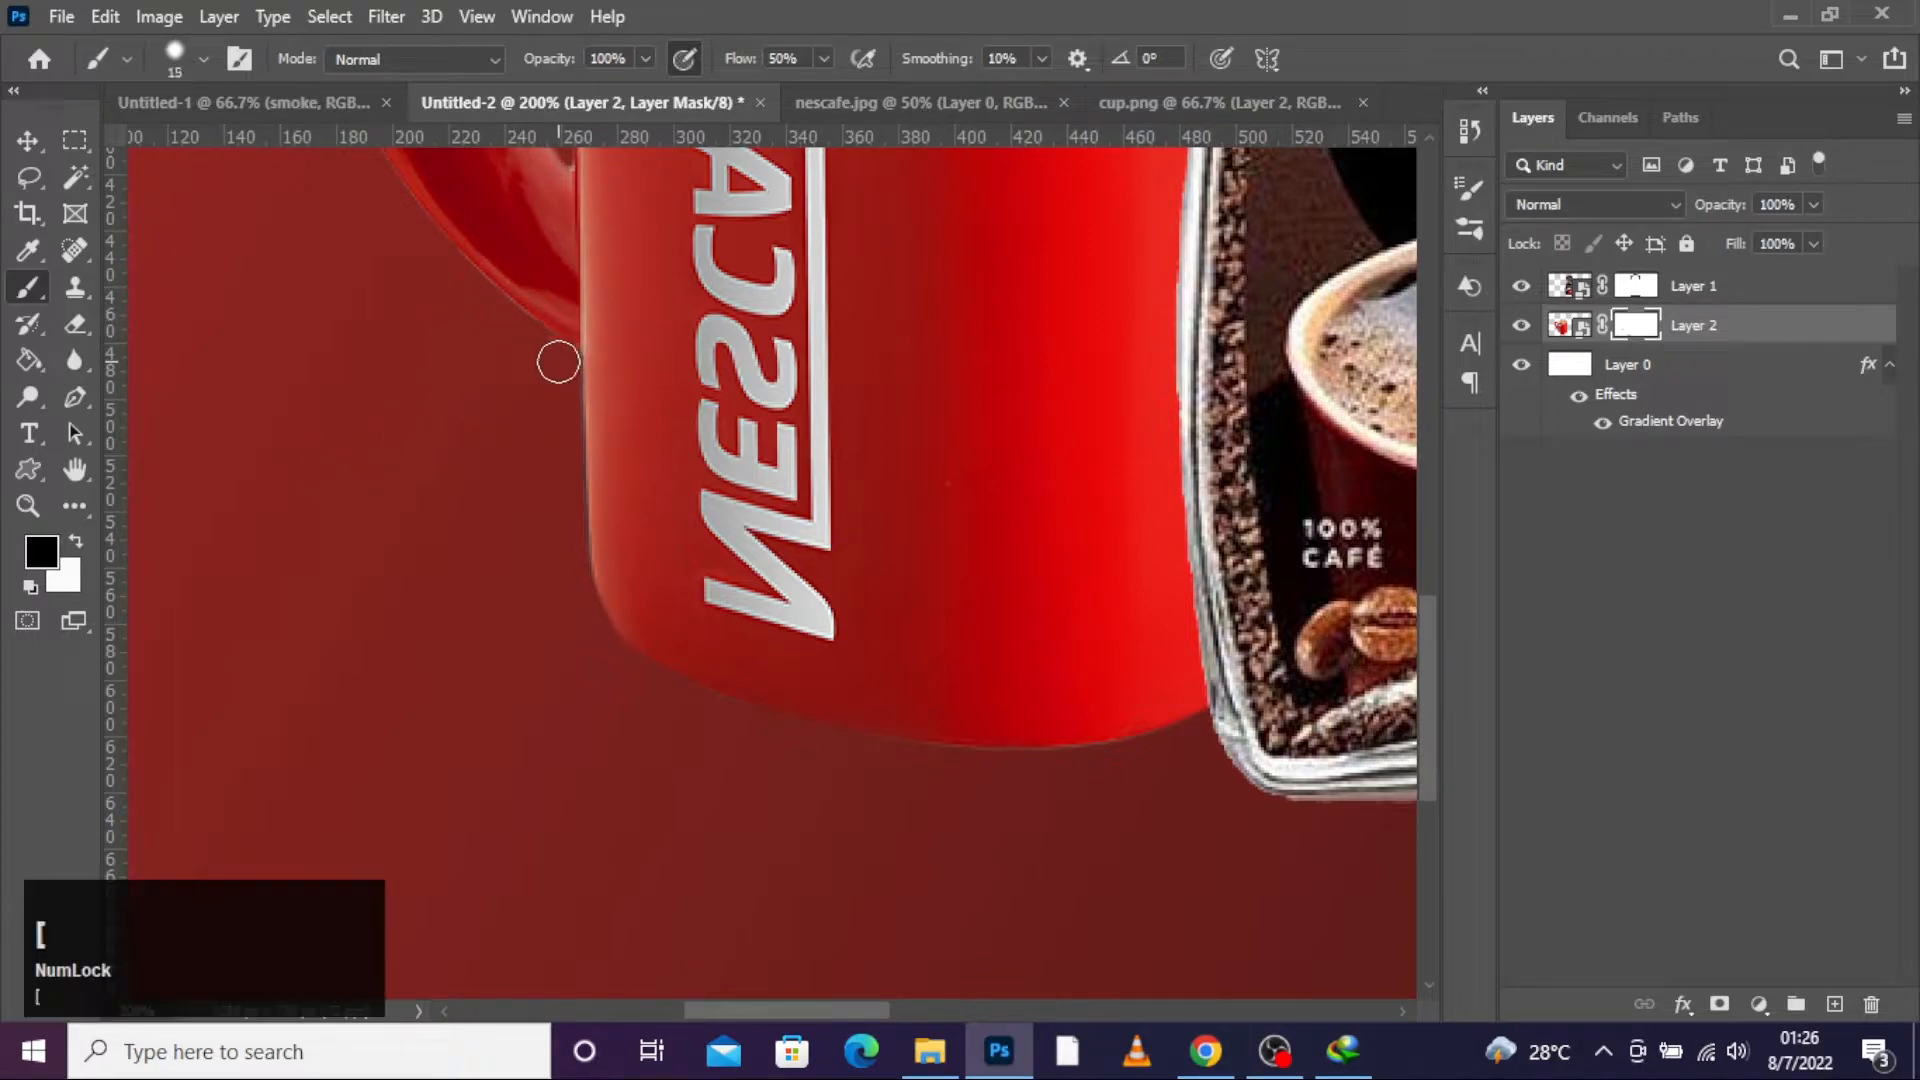
click(572, 355)
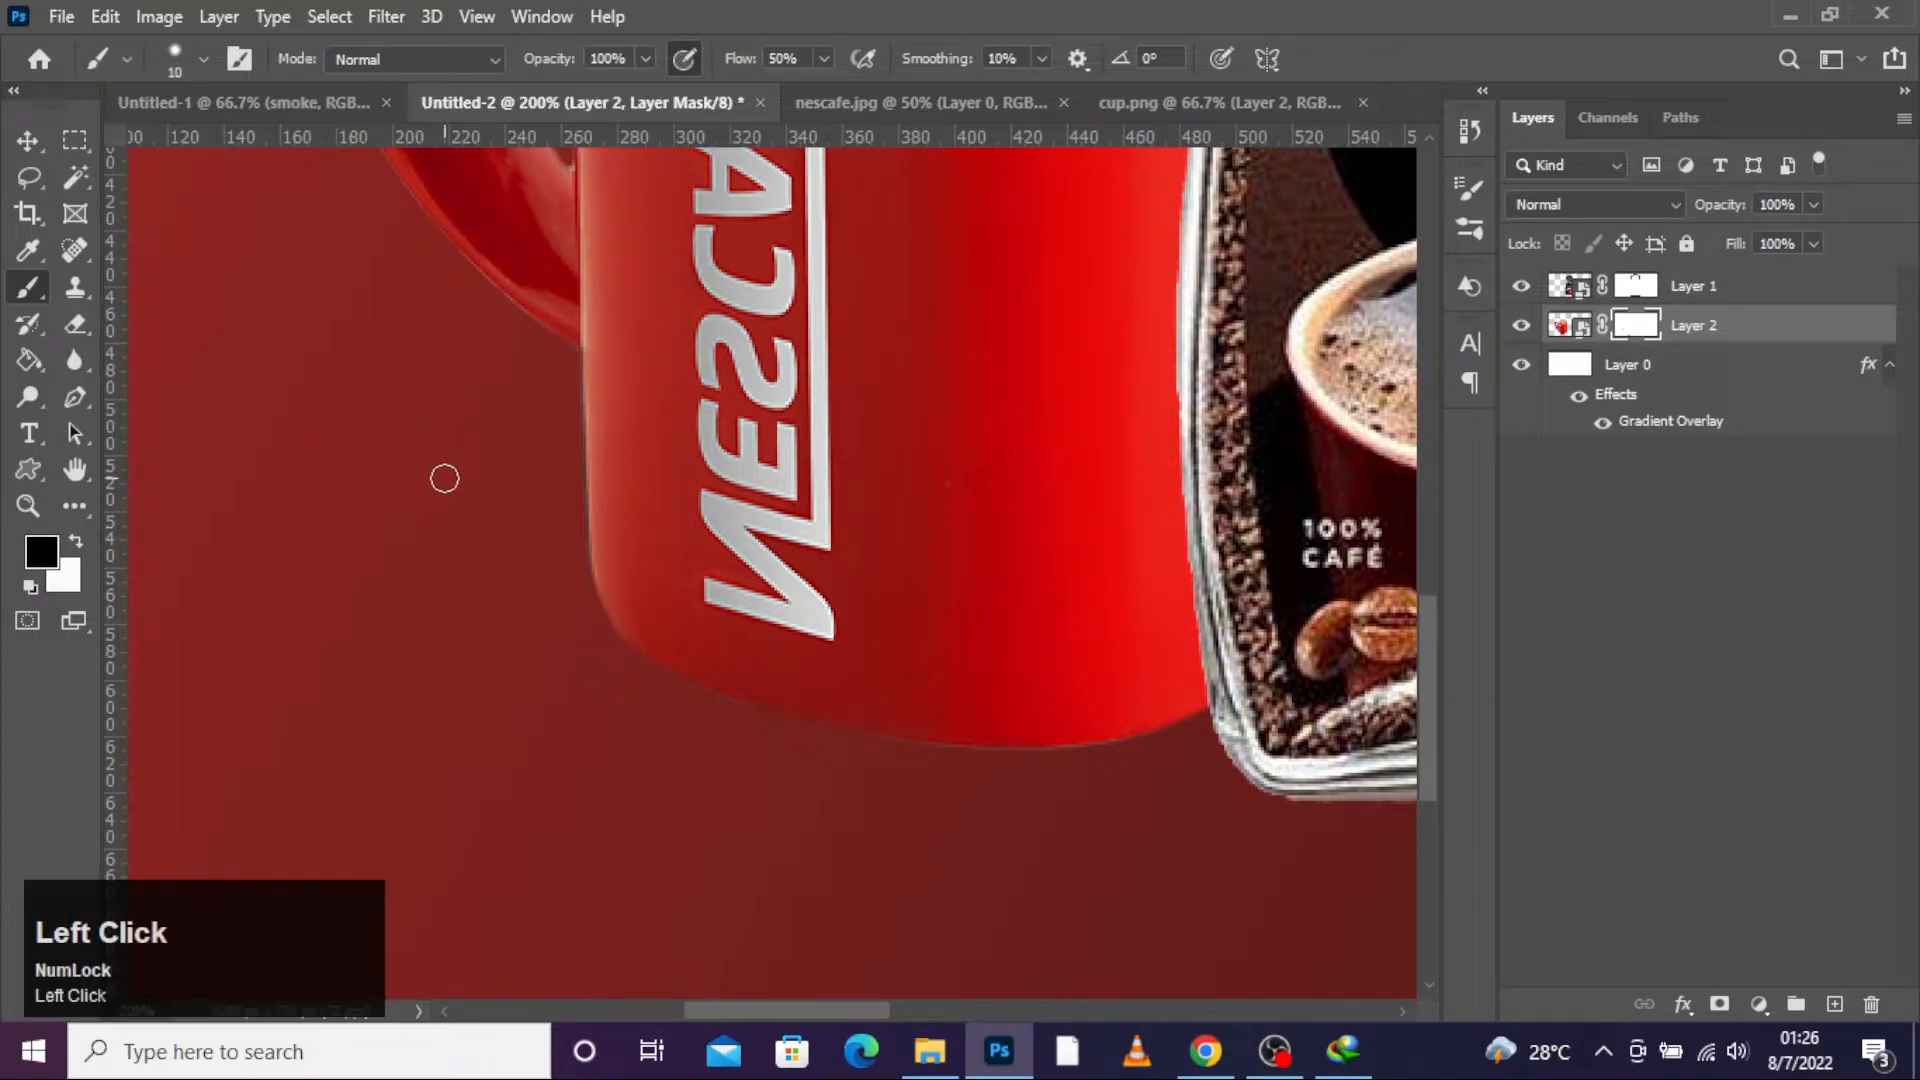
key(ctrl+minus)
key(ctrl+minus)
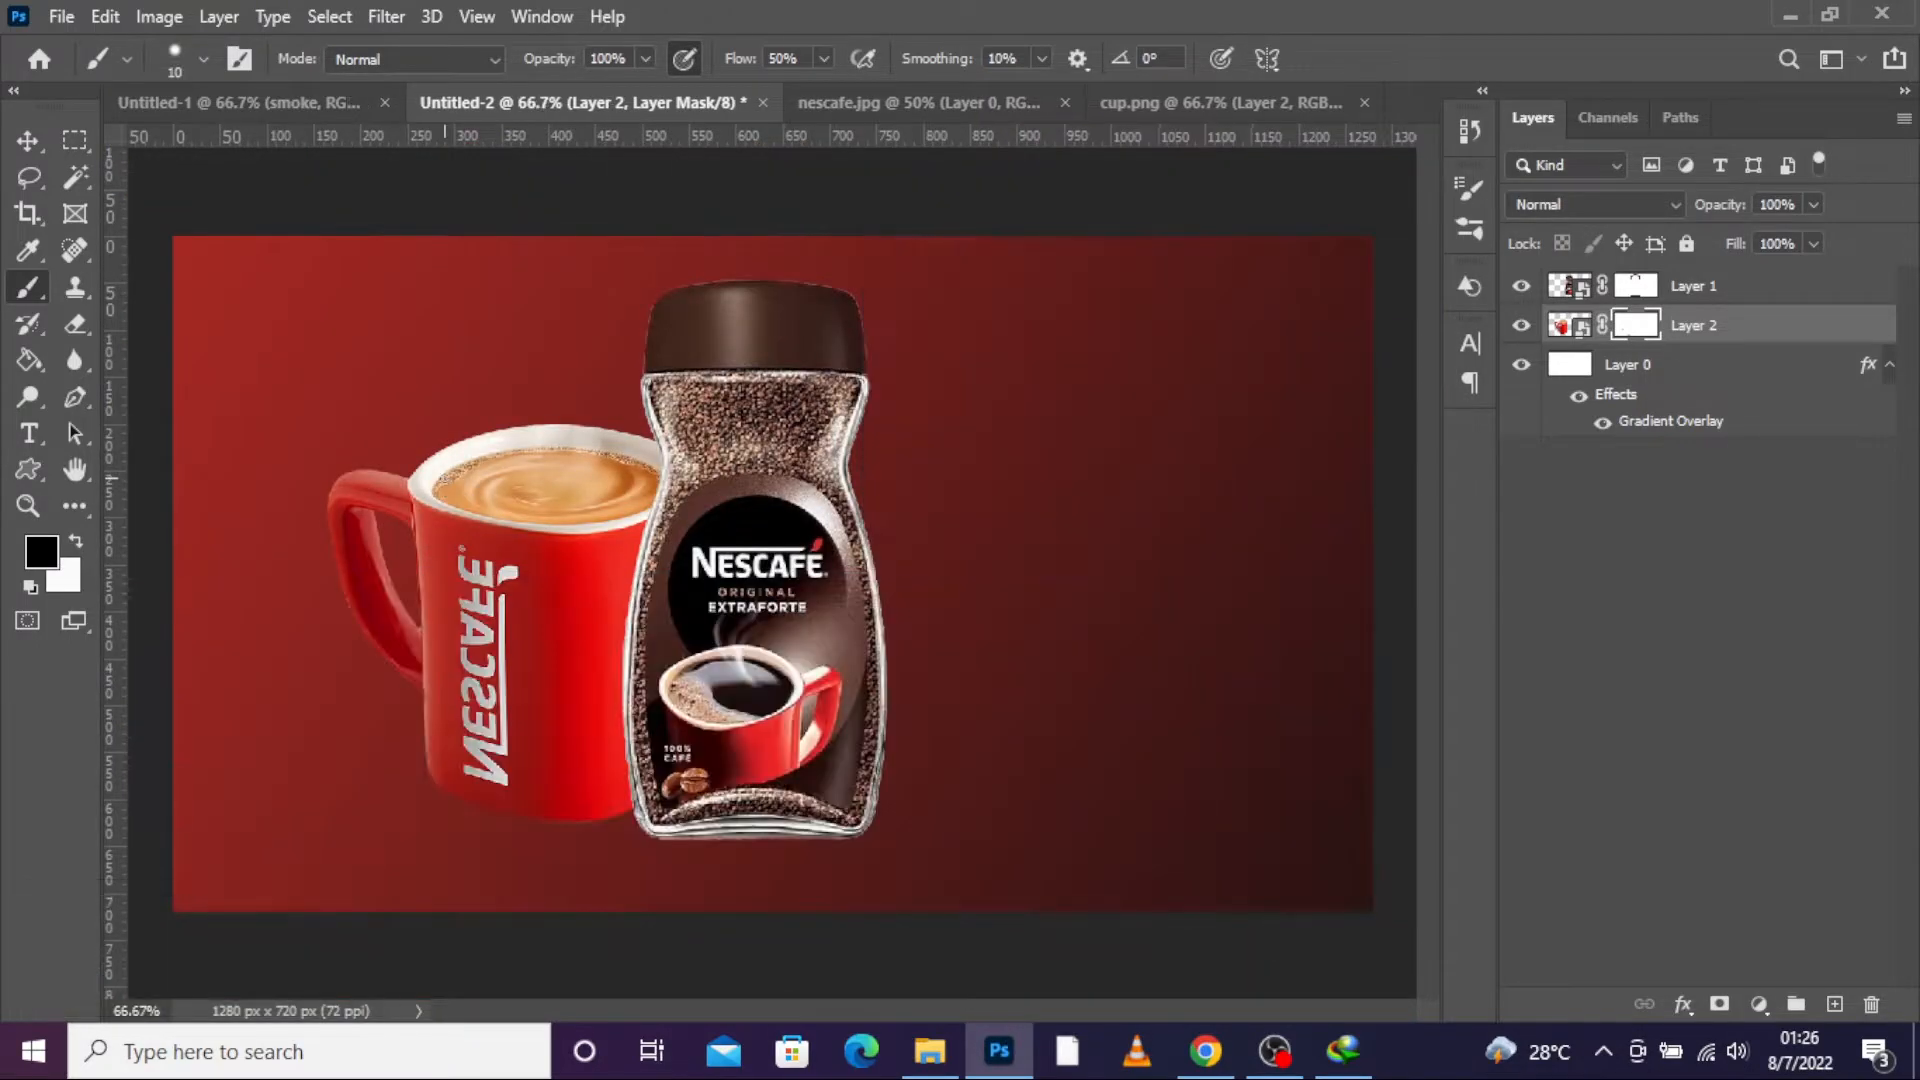
Step: Open the coffee bean image seeds.png as a separate document
click(28, 140)
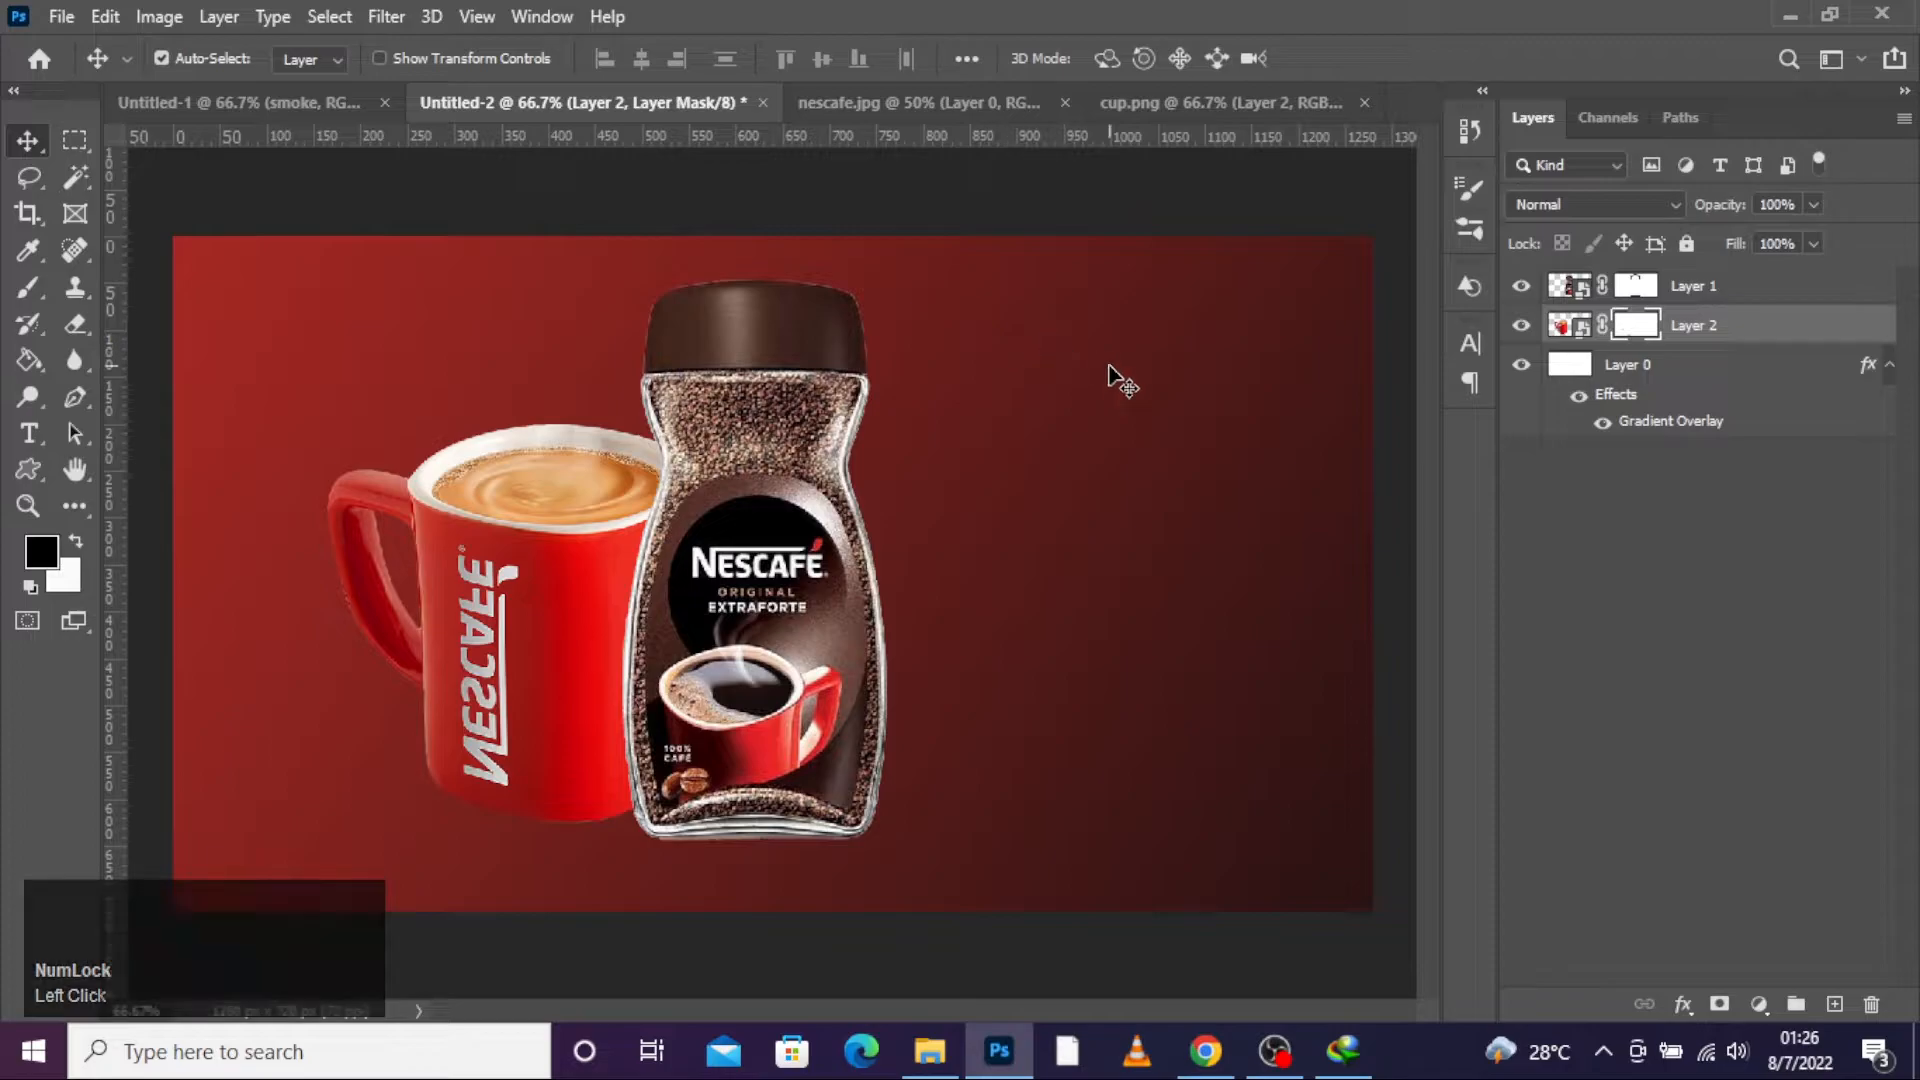
click(62, 16)
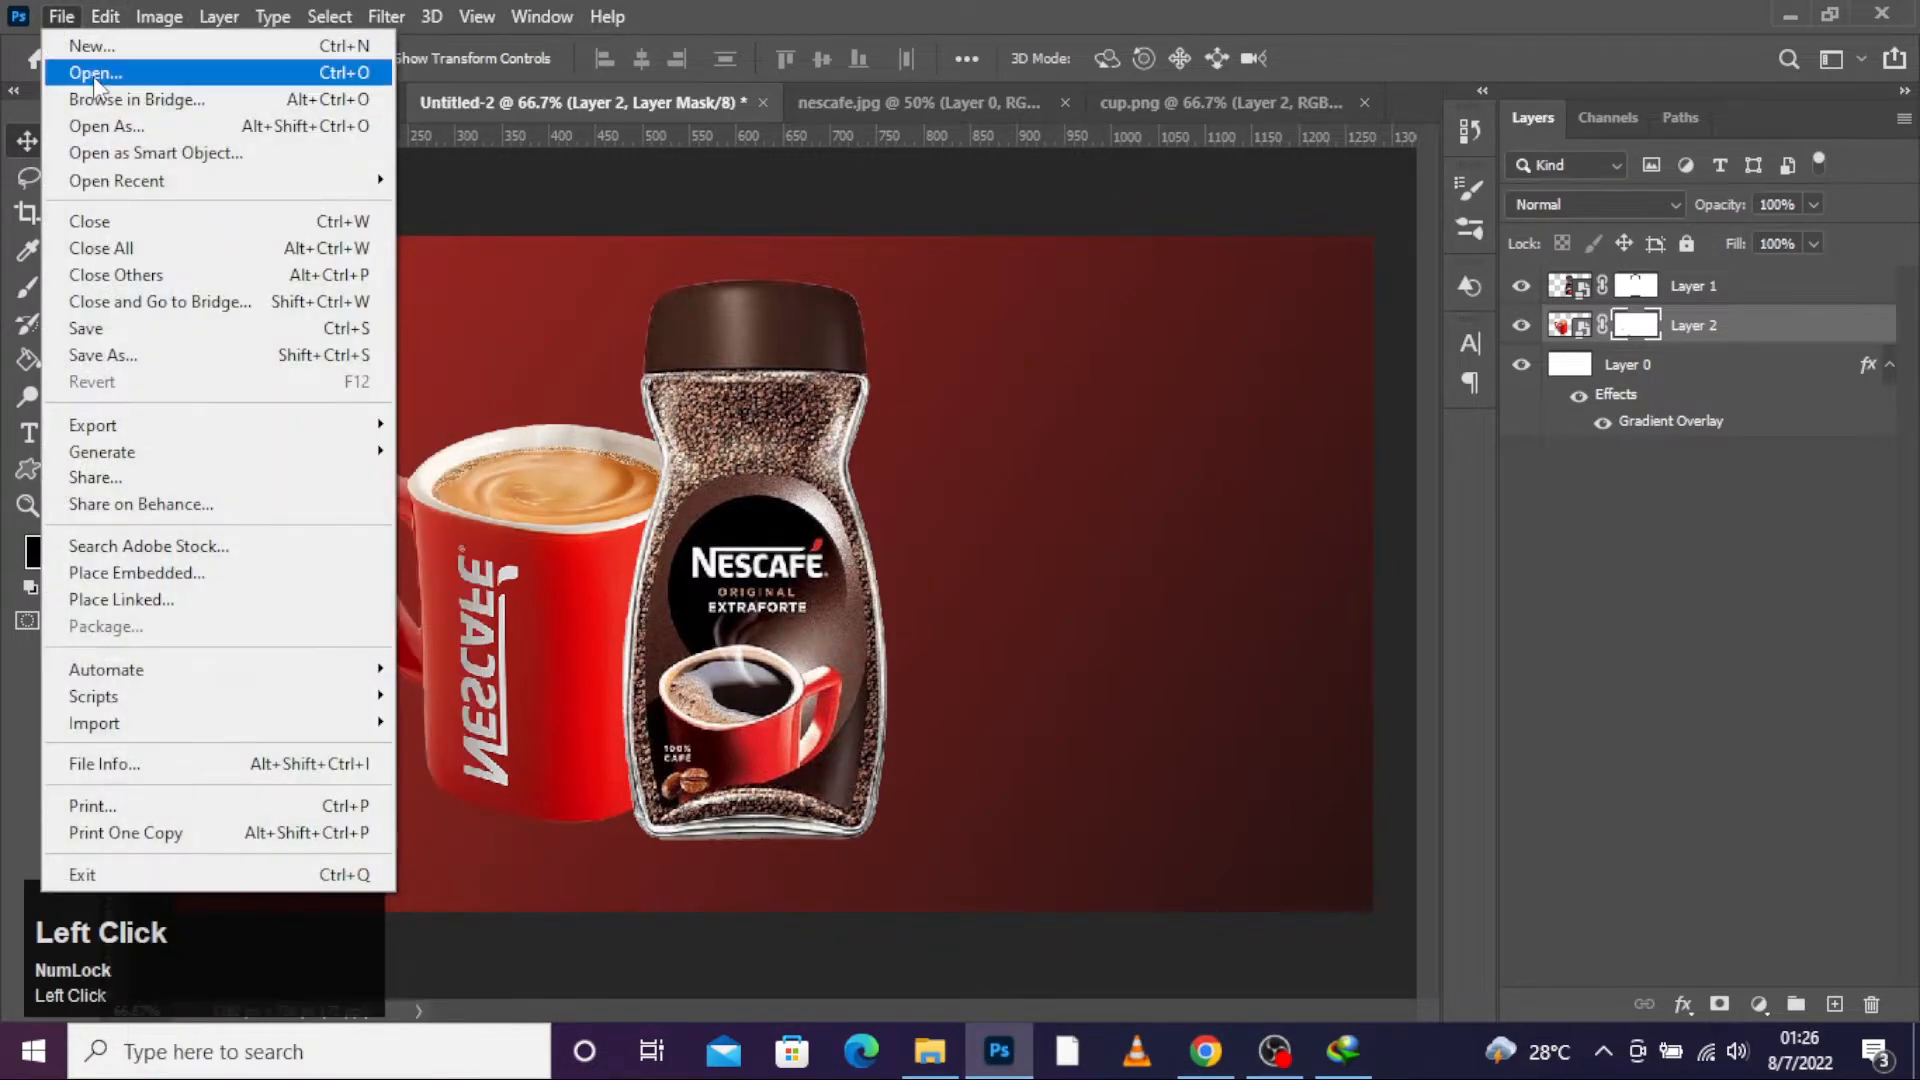
click(95, 72)
double_click(690, 262)
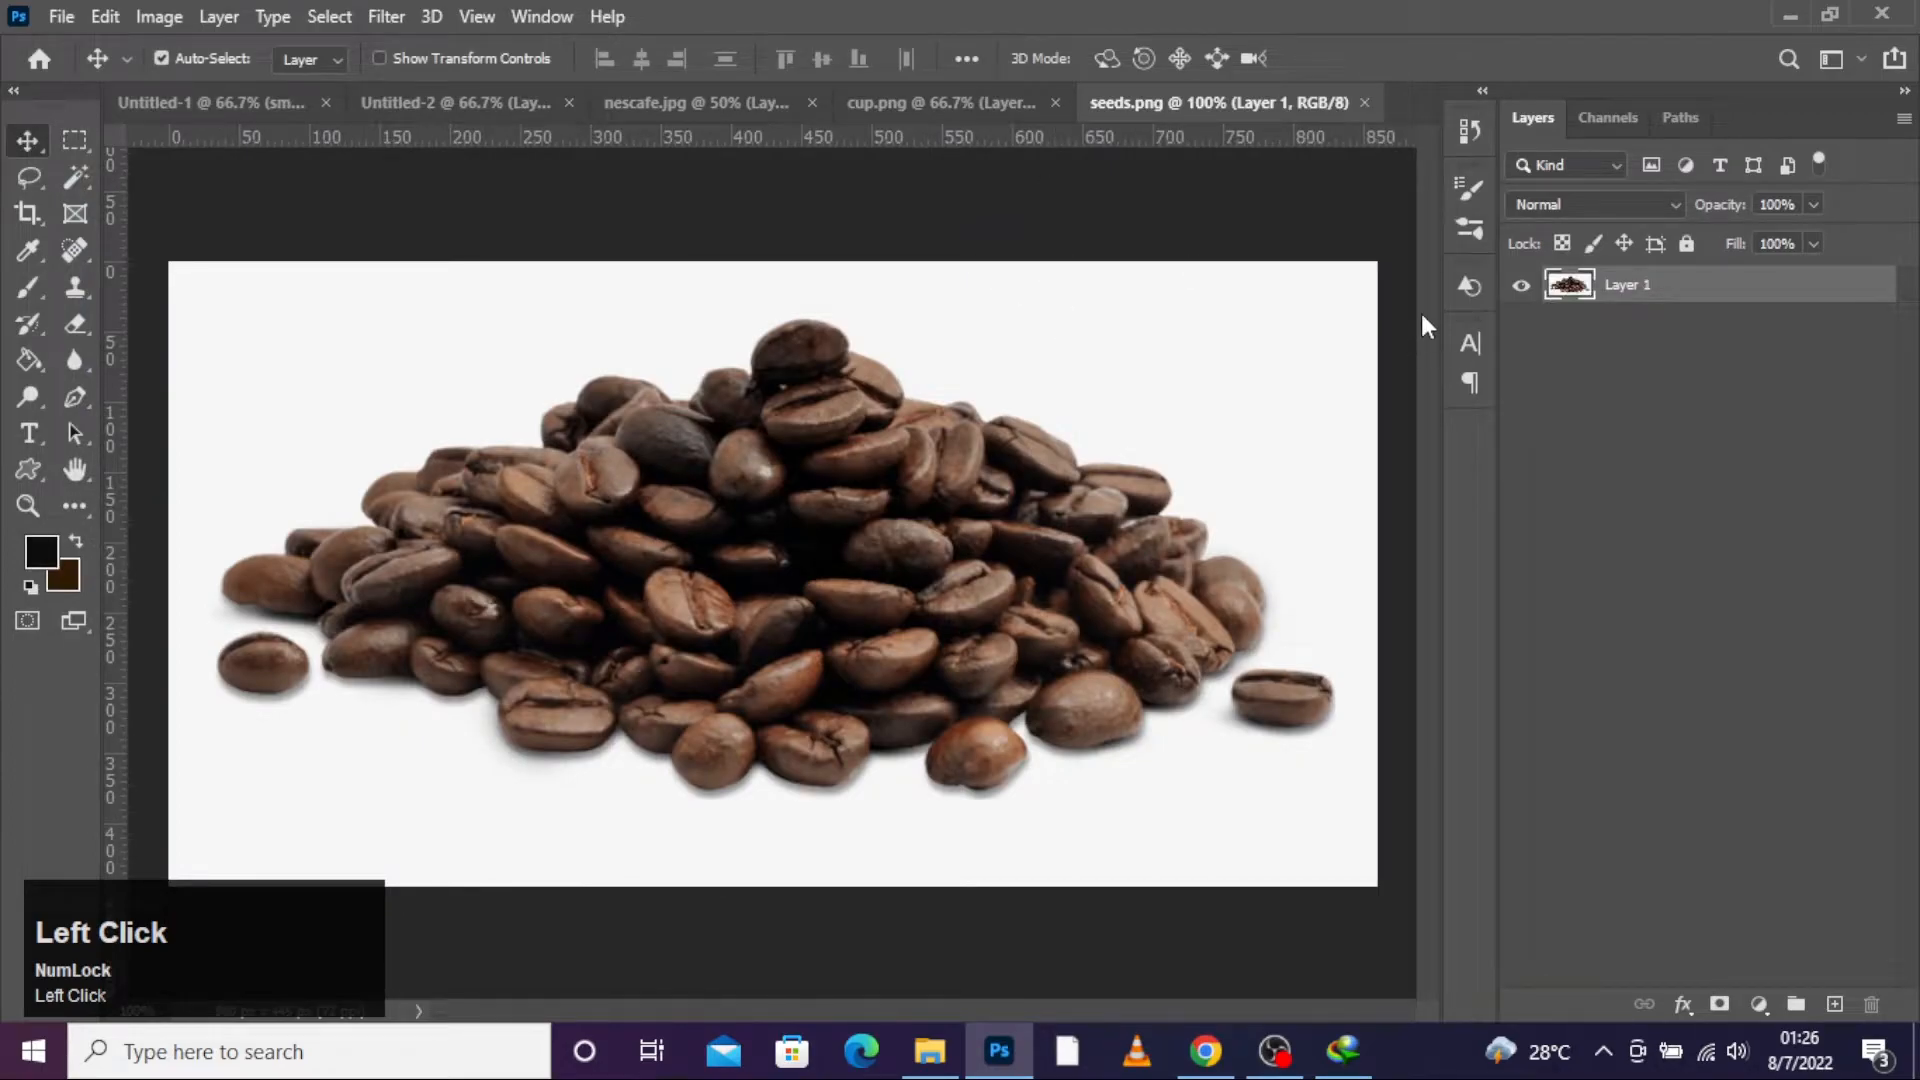
Step: Isolate the coffee bean pile with Select Subject on a new layer and convert that layer to a smart object
click(70, 143)
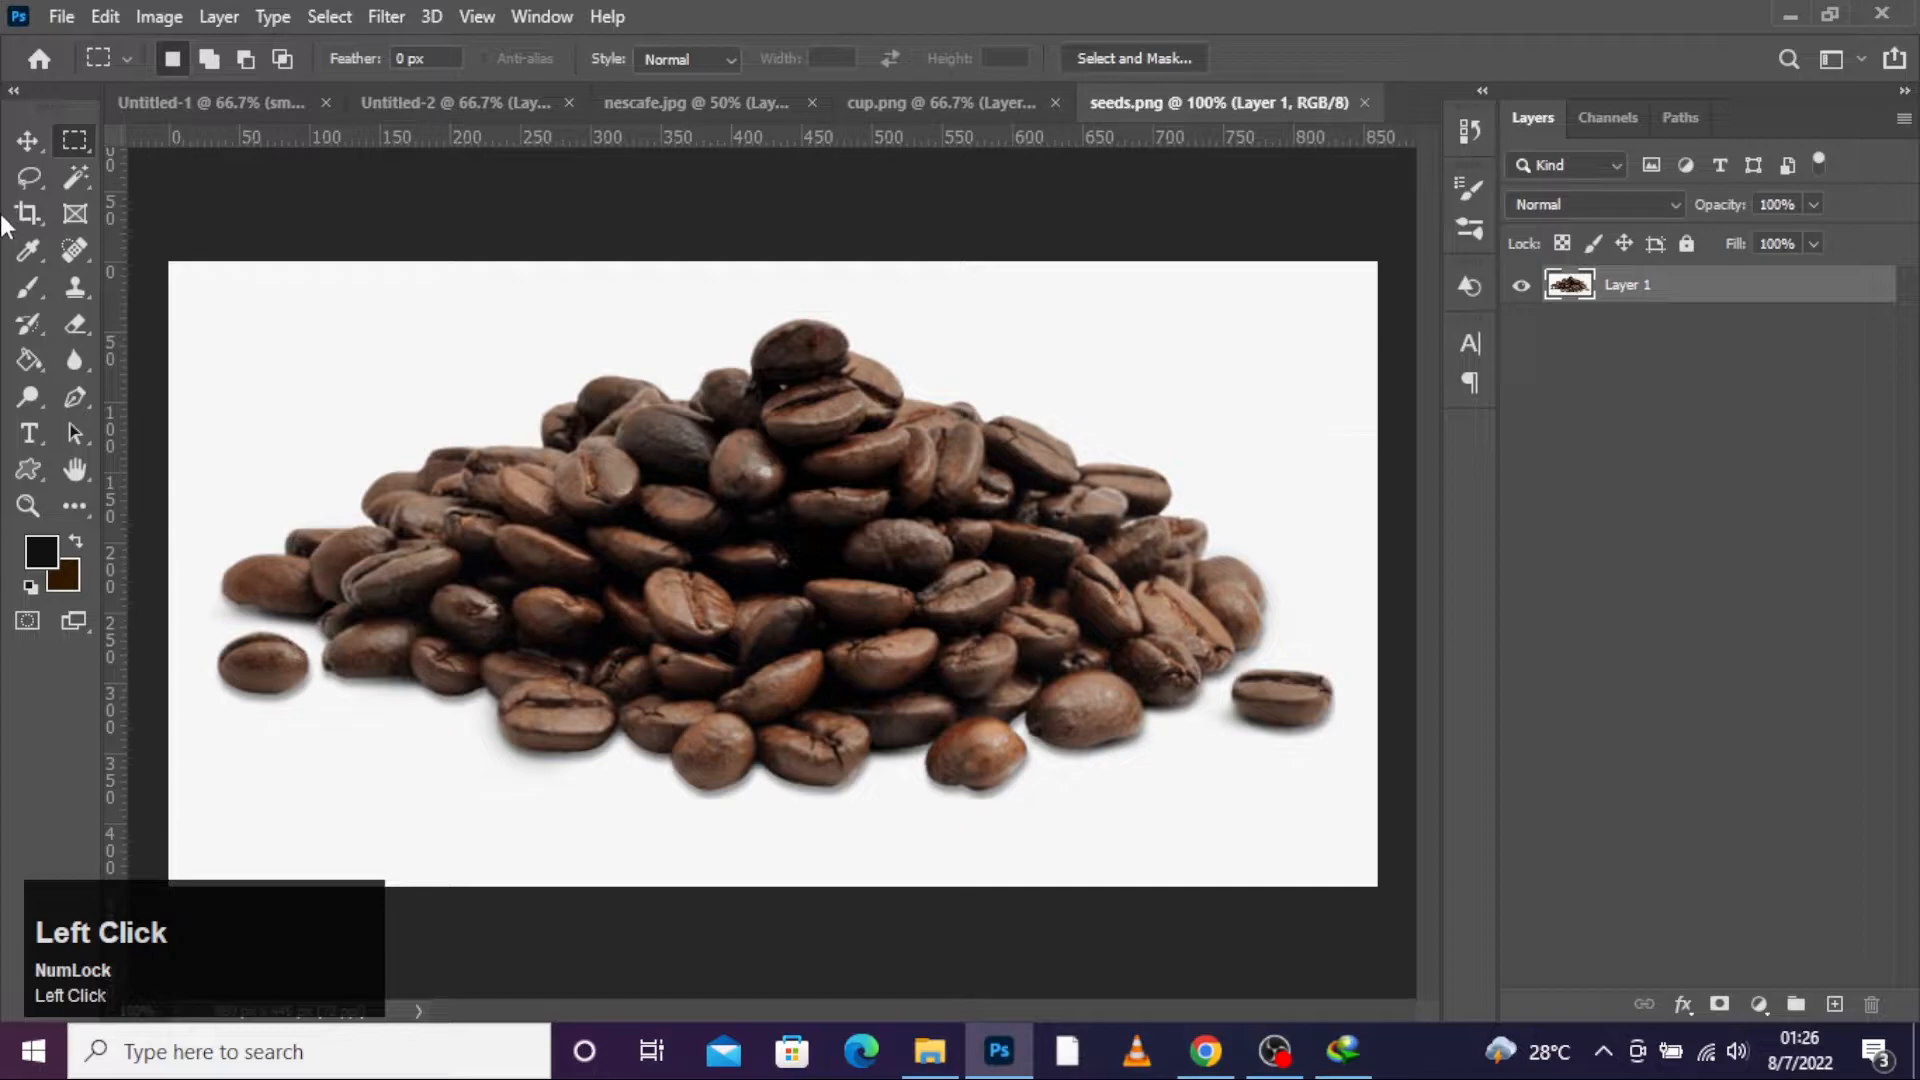
click(76, 182)
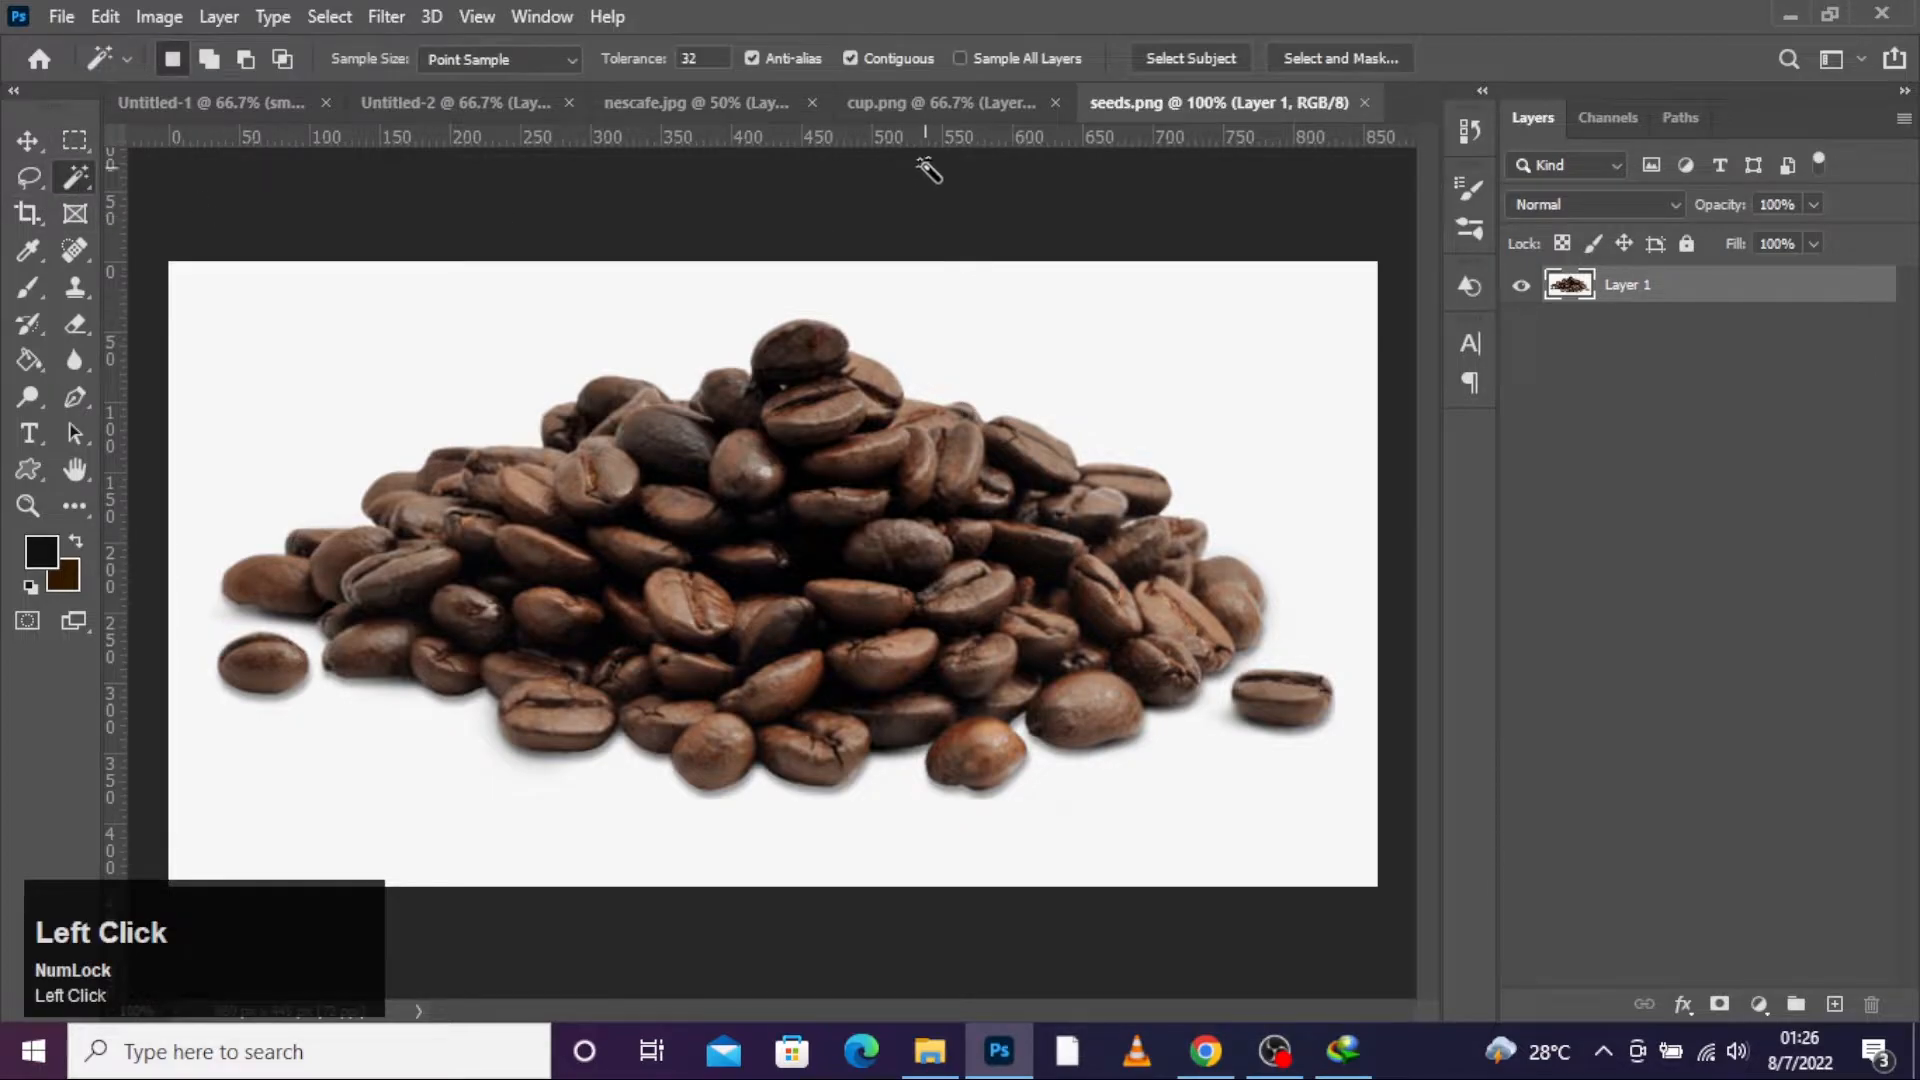
click(1195, 60)
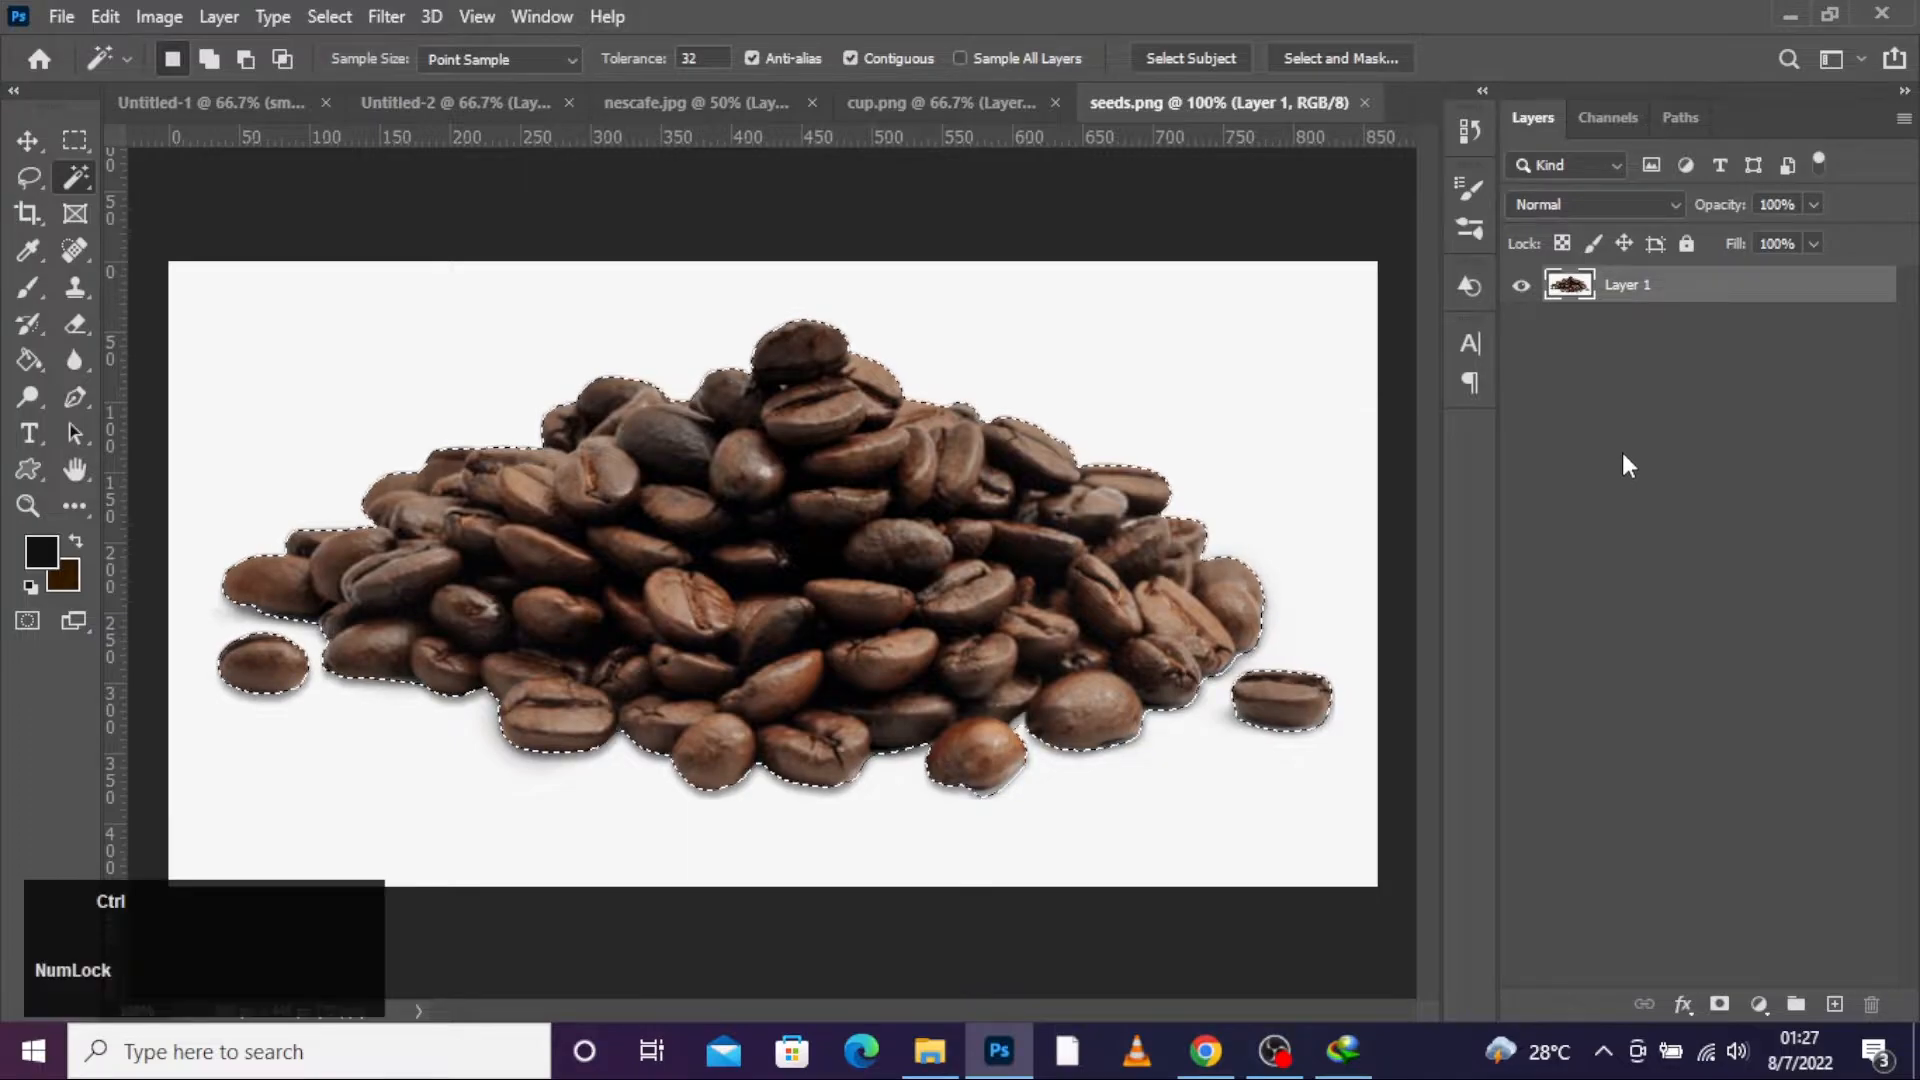
key(ctrl+j)
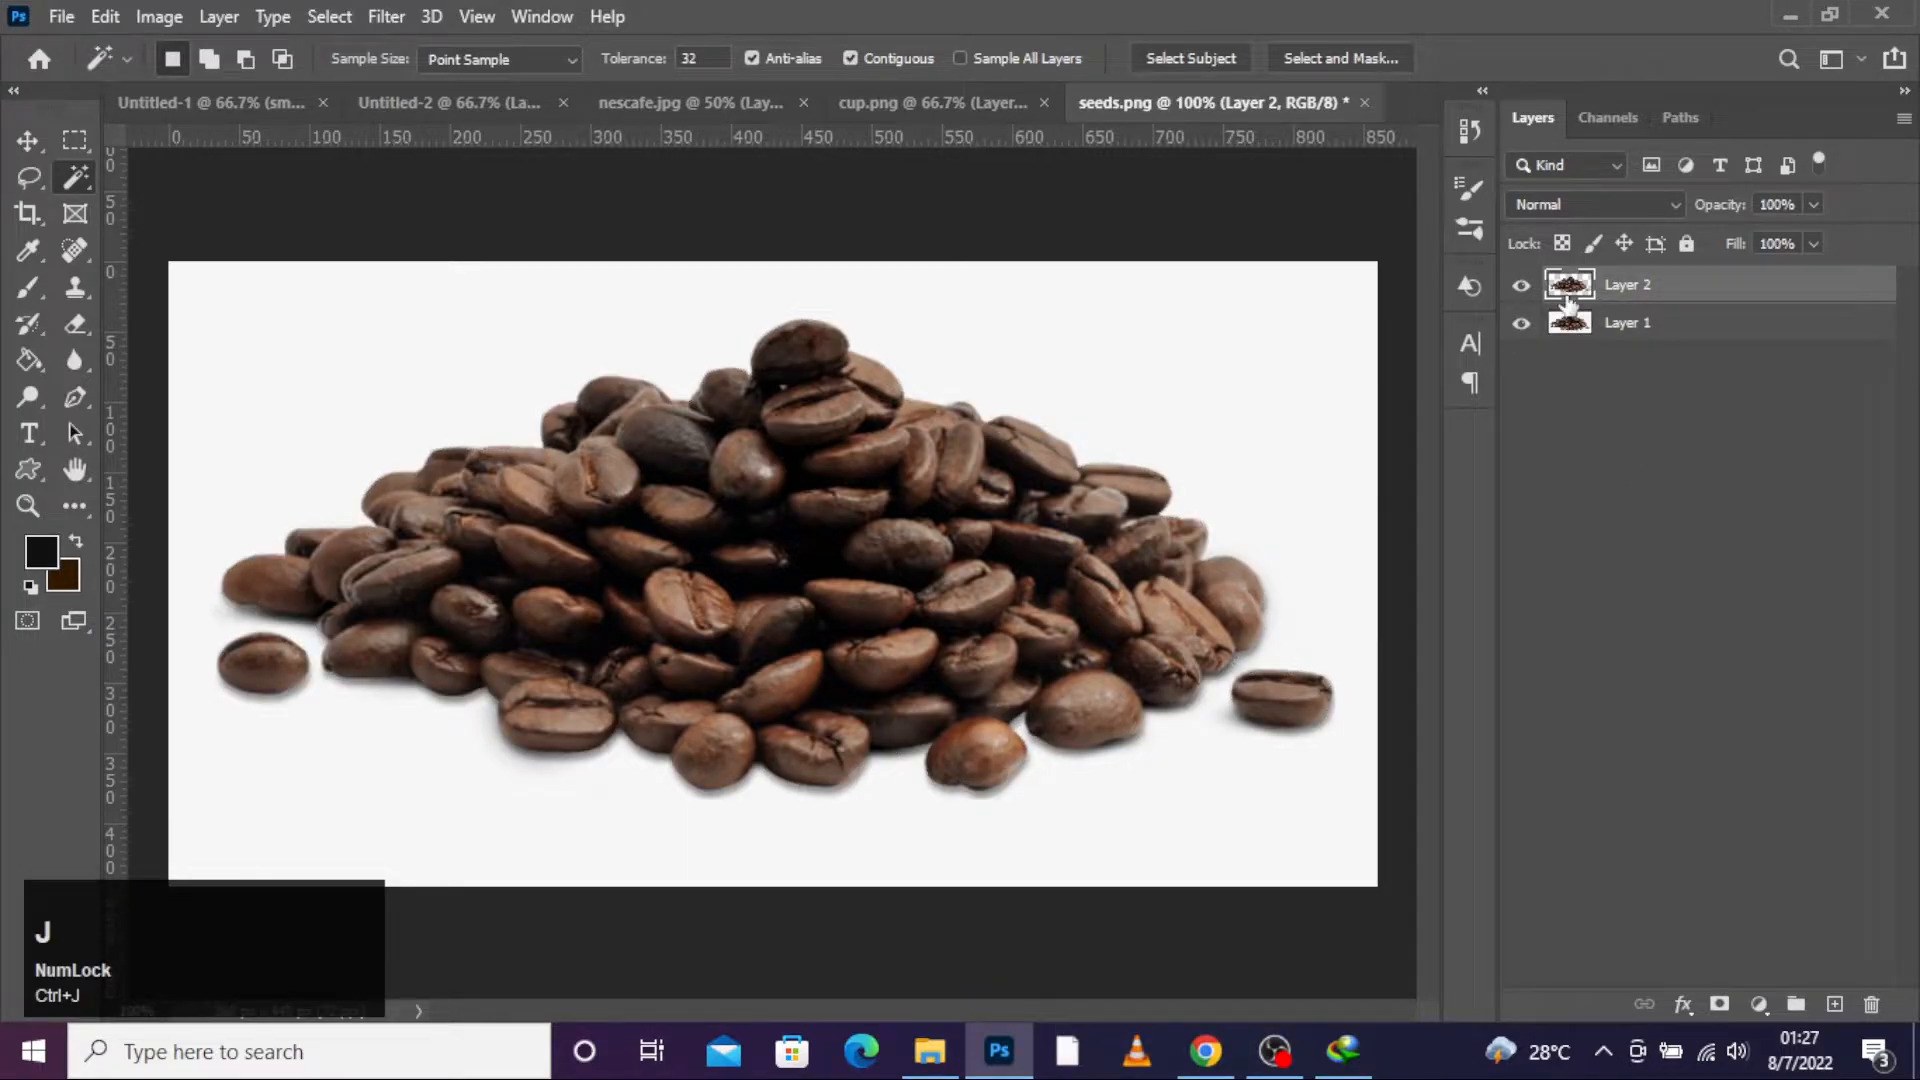
right_click(1624, 286)
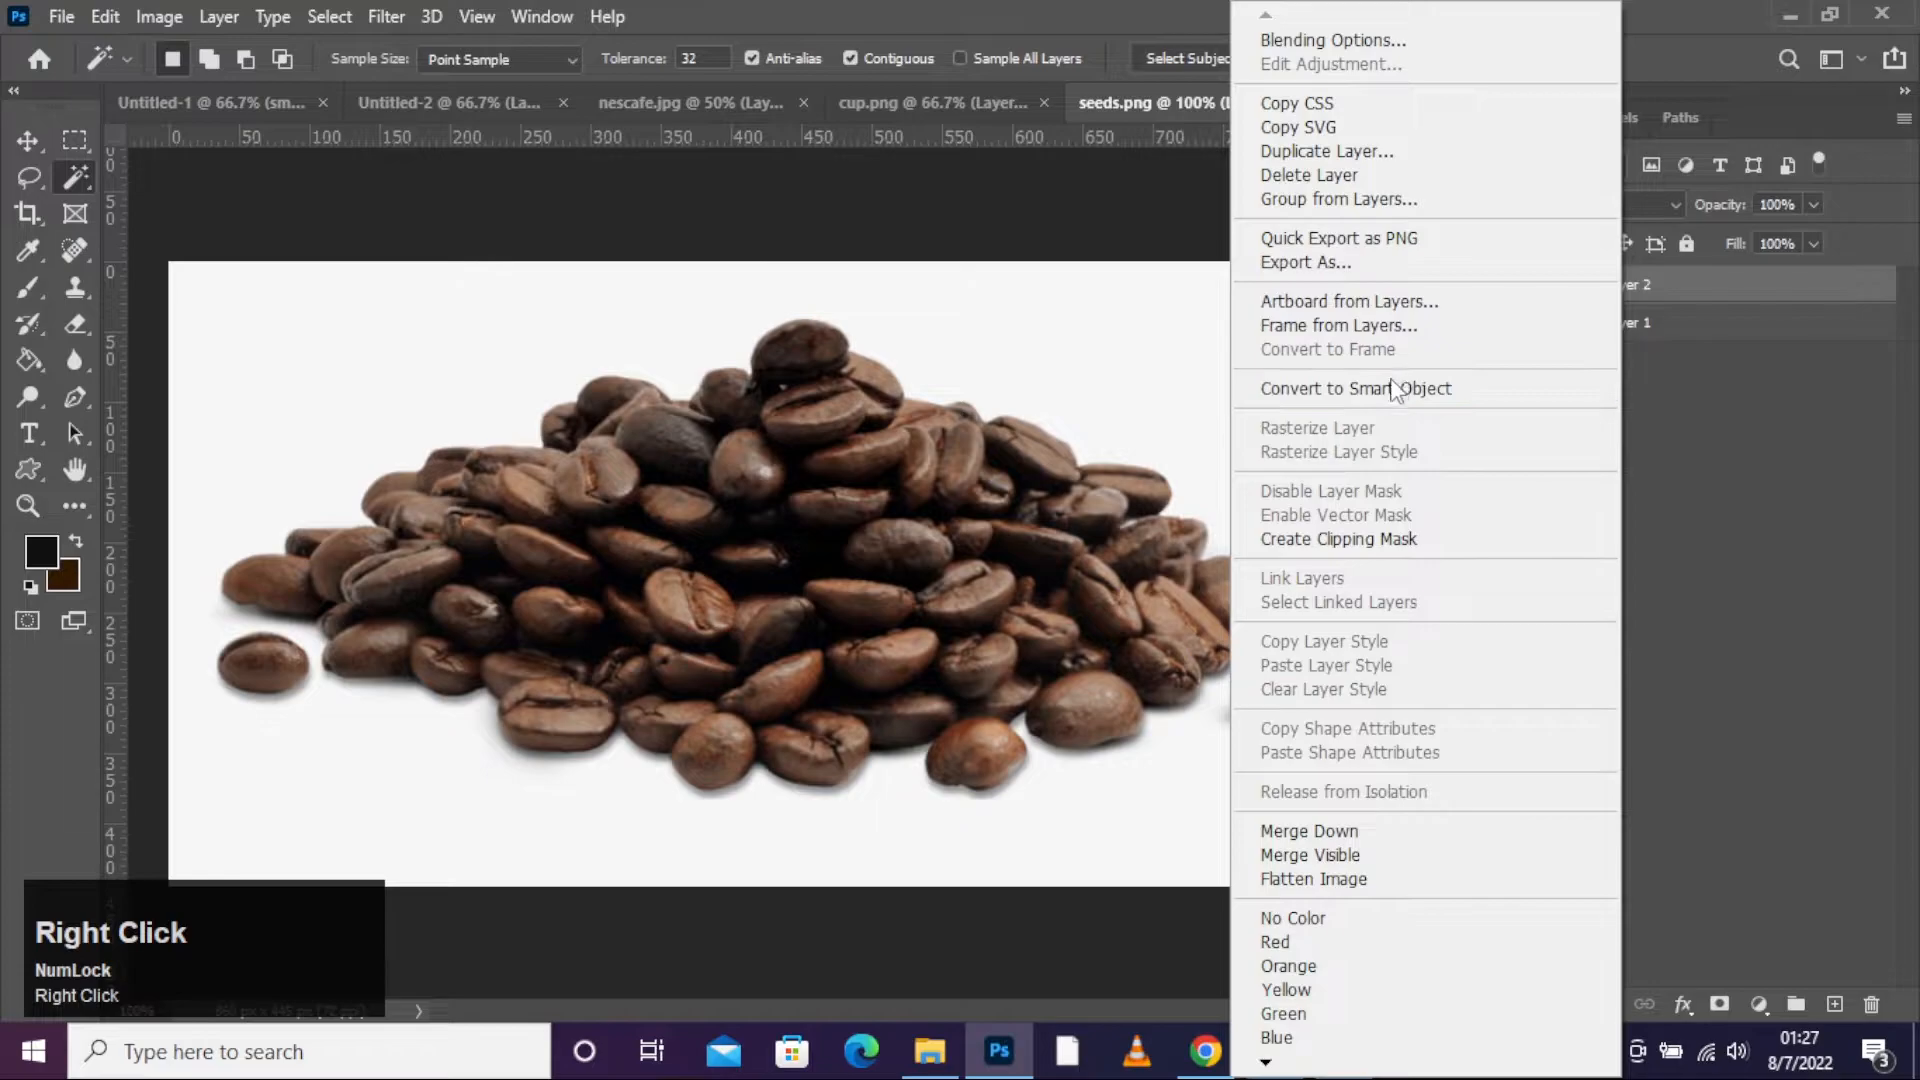
click(1395, 388)
Step: Bring the cut-out coffee bean pile into the Untitled-2 advertisement and flip it horizontally
click(27, 140)
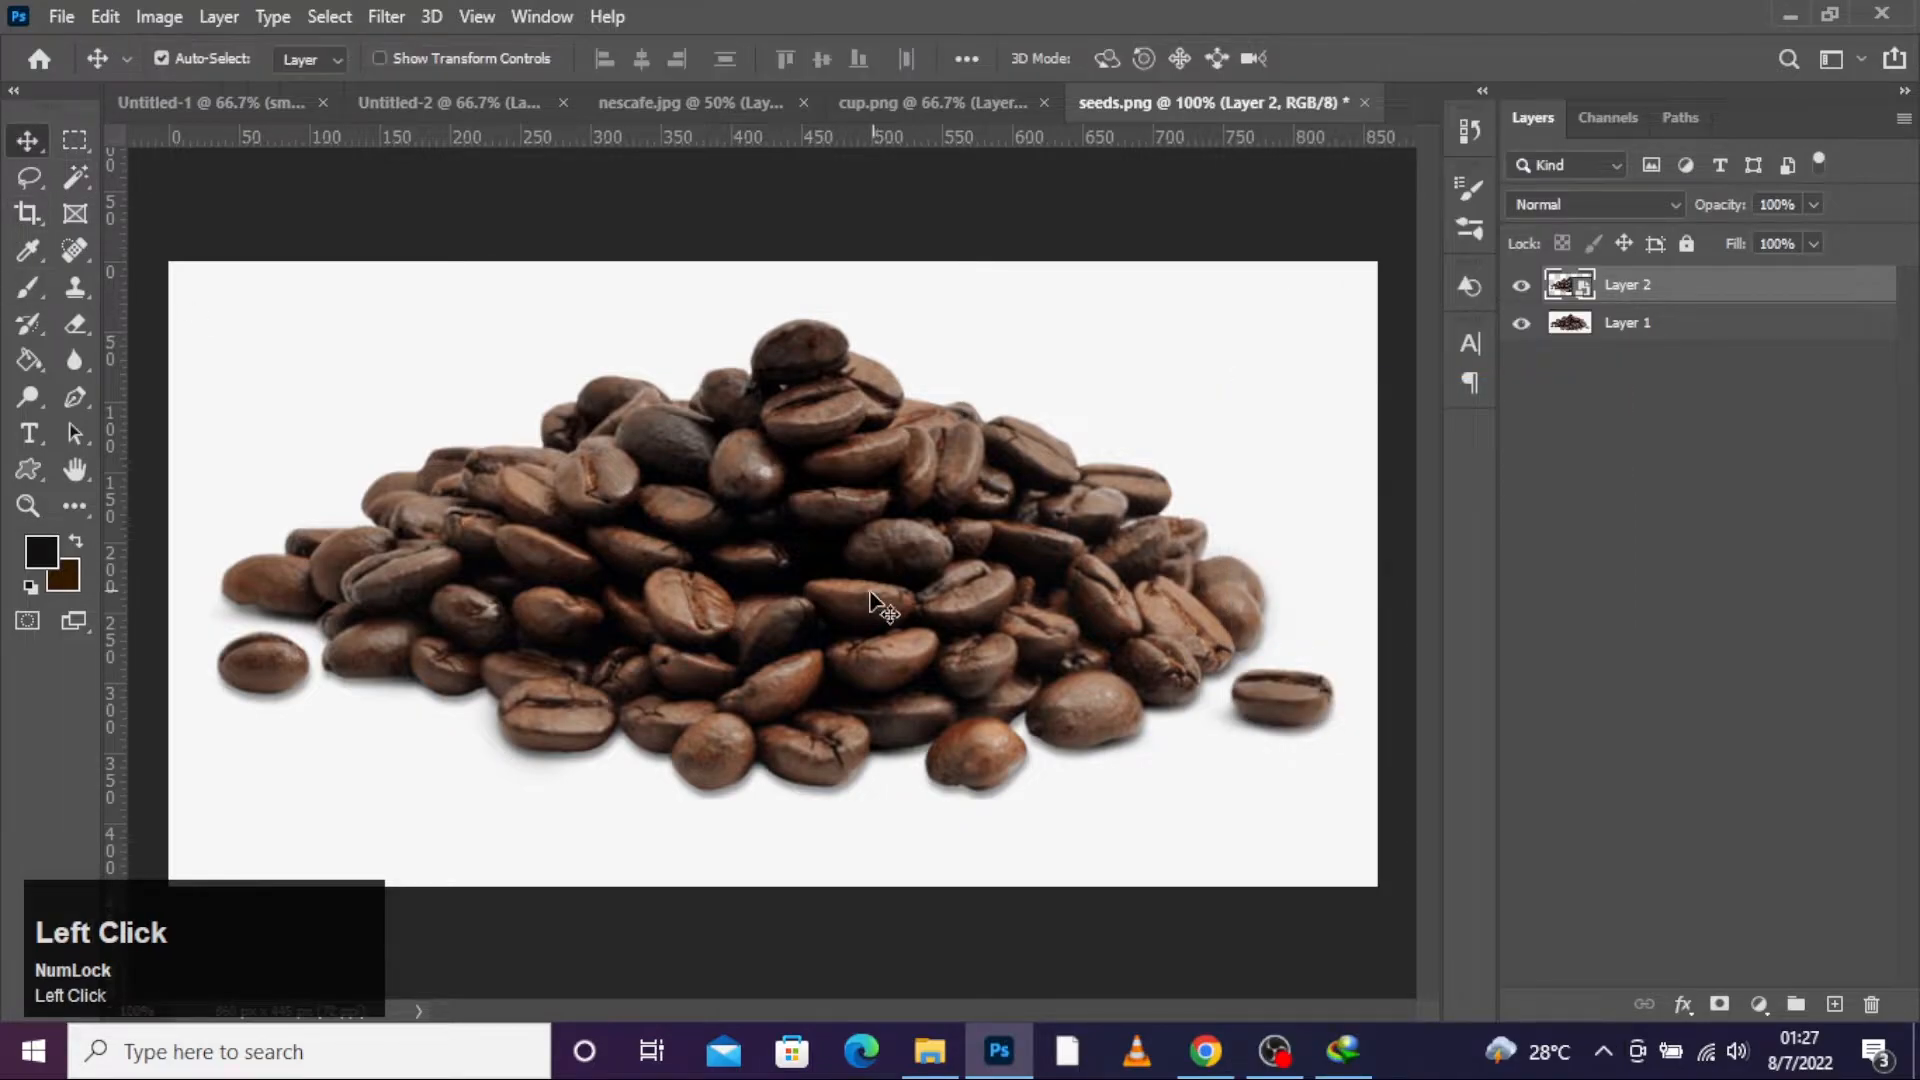
drag(864, 600, 1095, 699)
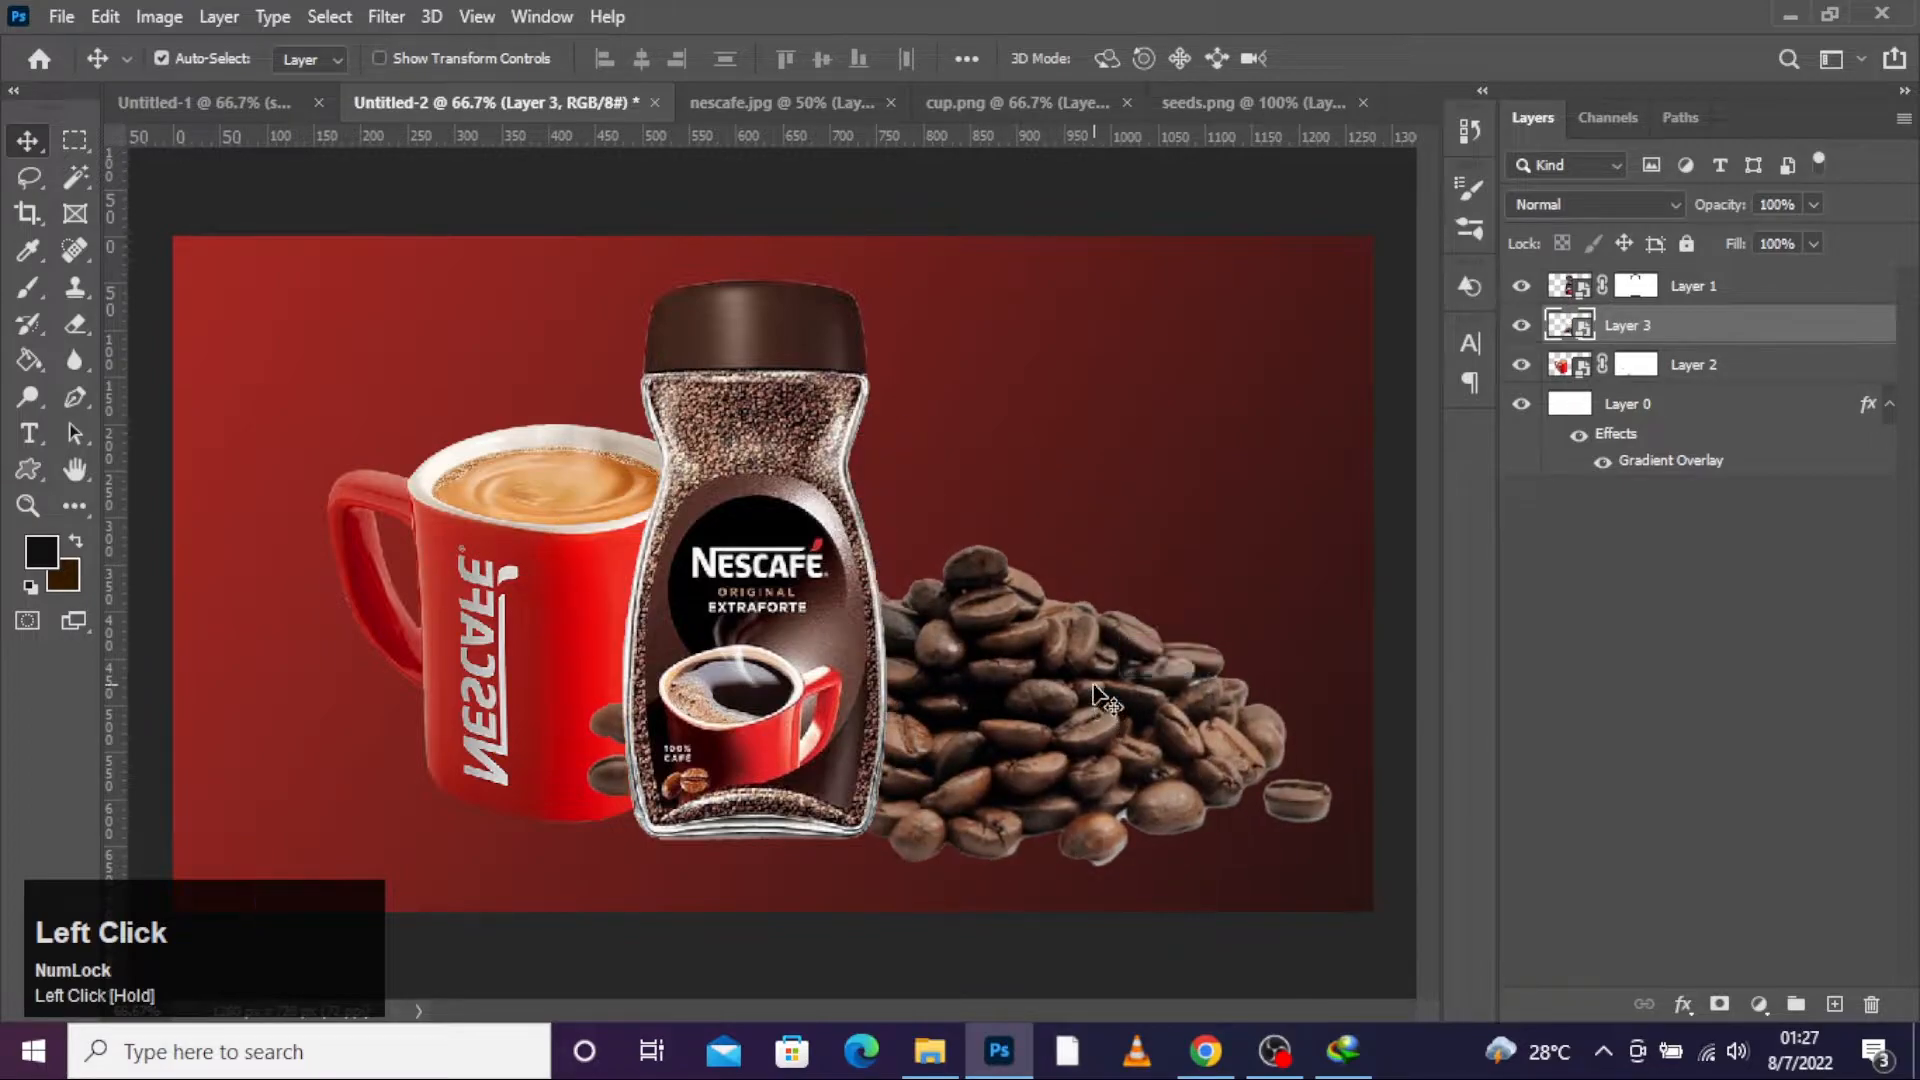
key(ctrl+t)
right_click(1118, 651)
click(1120, 634)
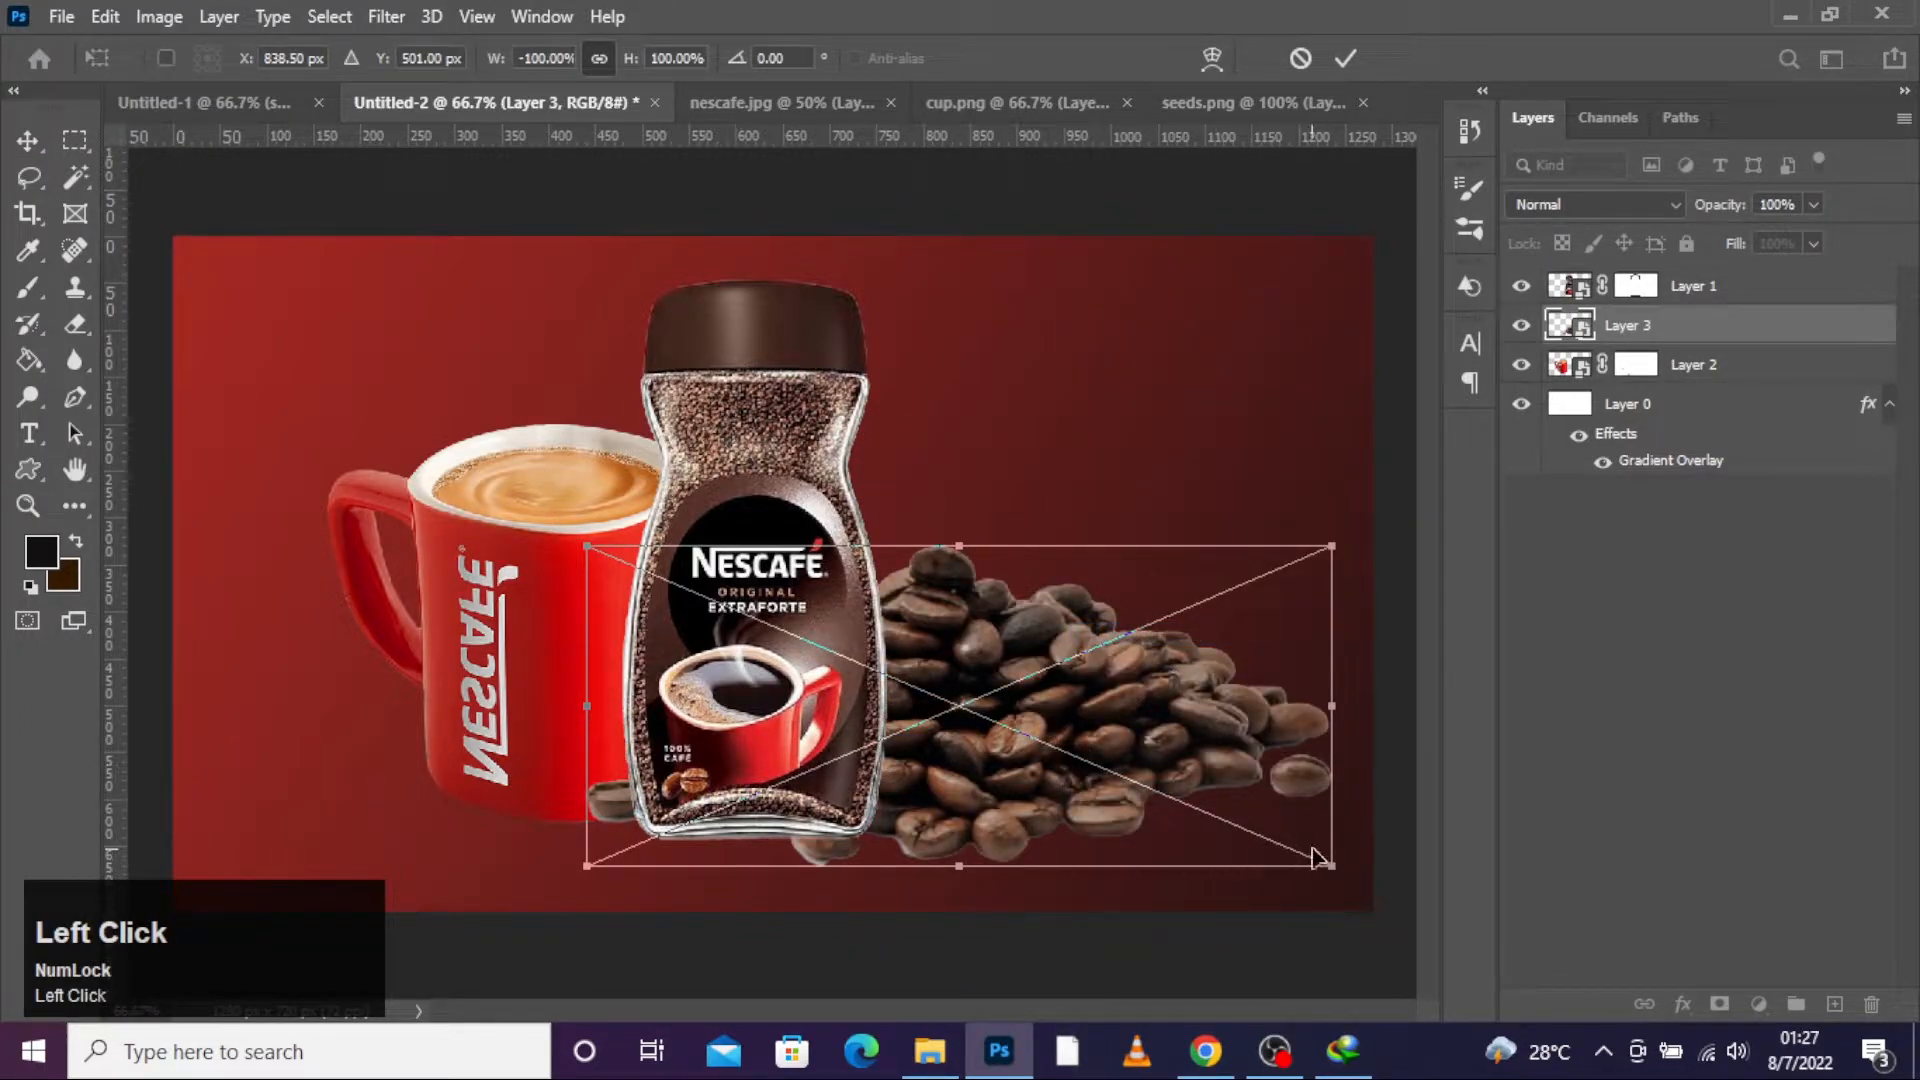
Step: Scale the flipped bean pile to about 86% and move its layer below the mug's layer
drag(1328, 862, 1236, 805)
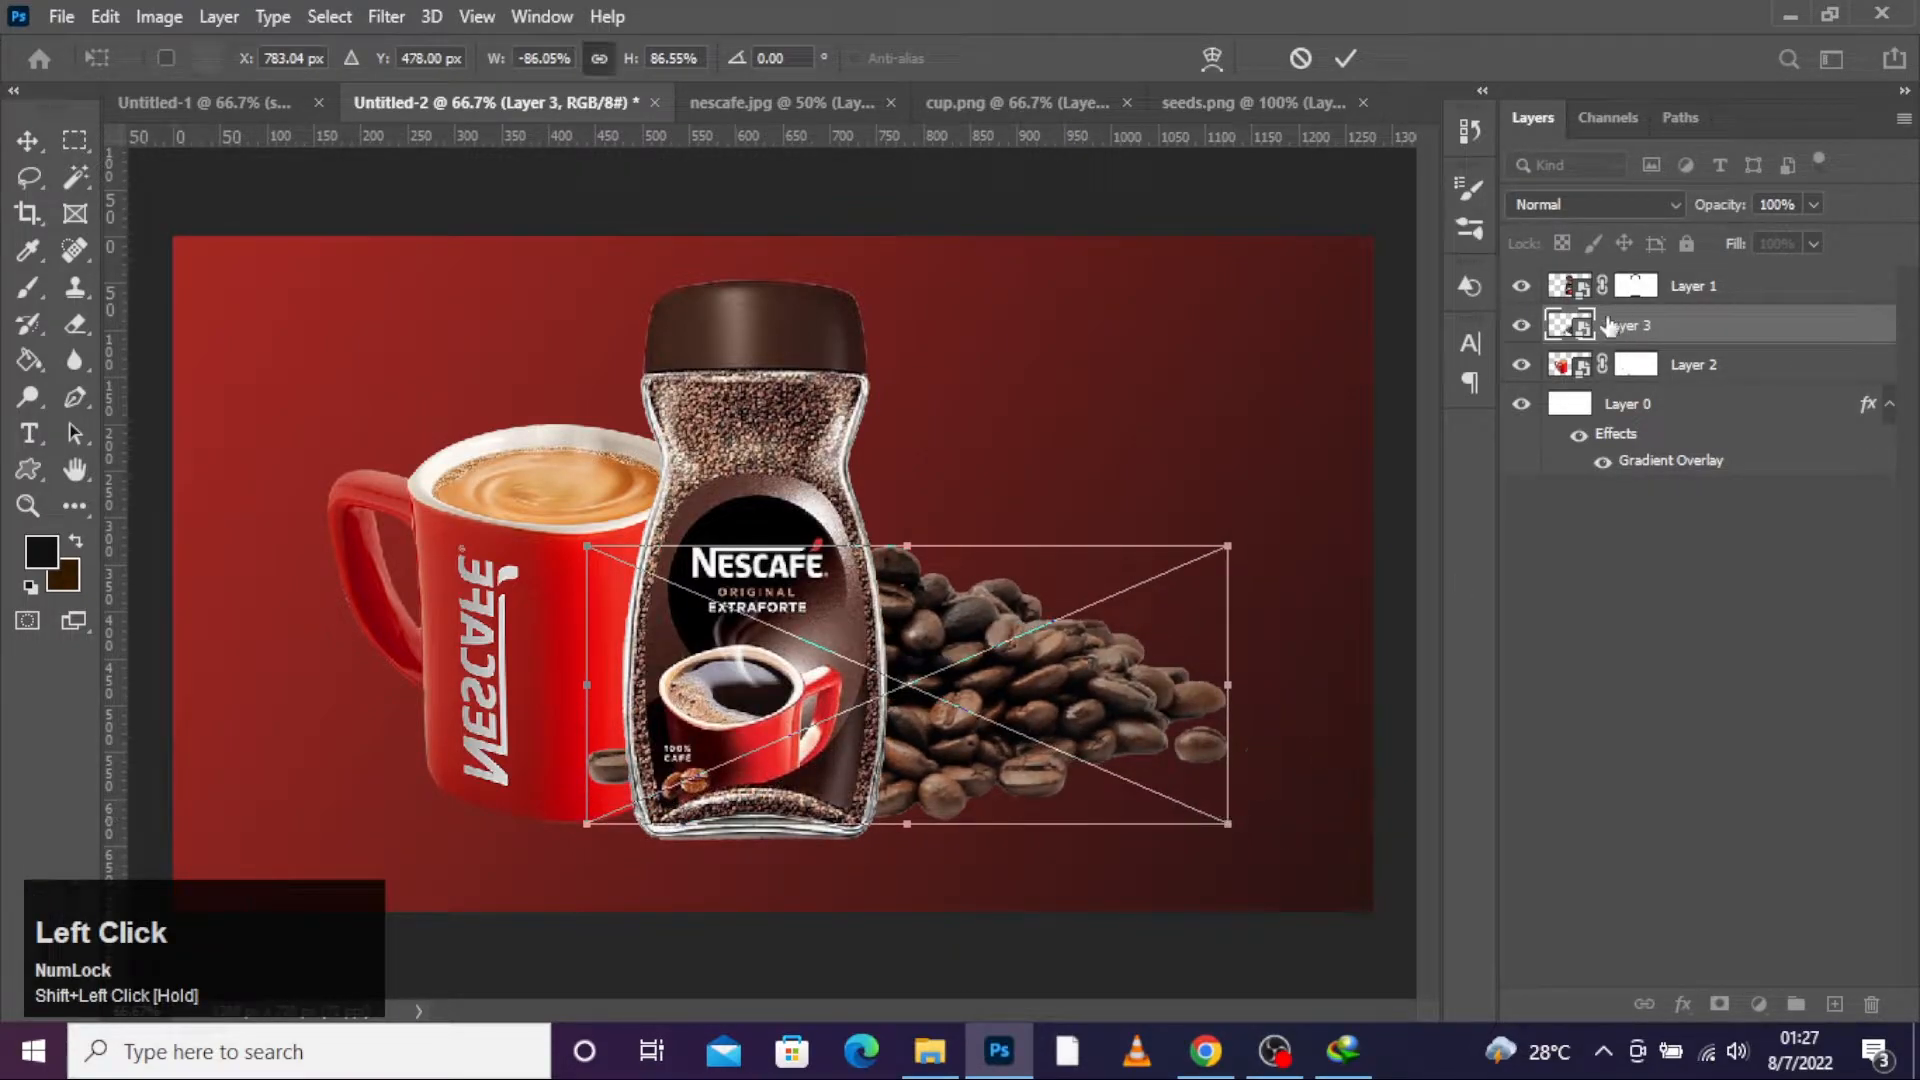
click(1619, 333)
drag(1620, 333, 1625, 378)
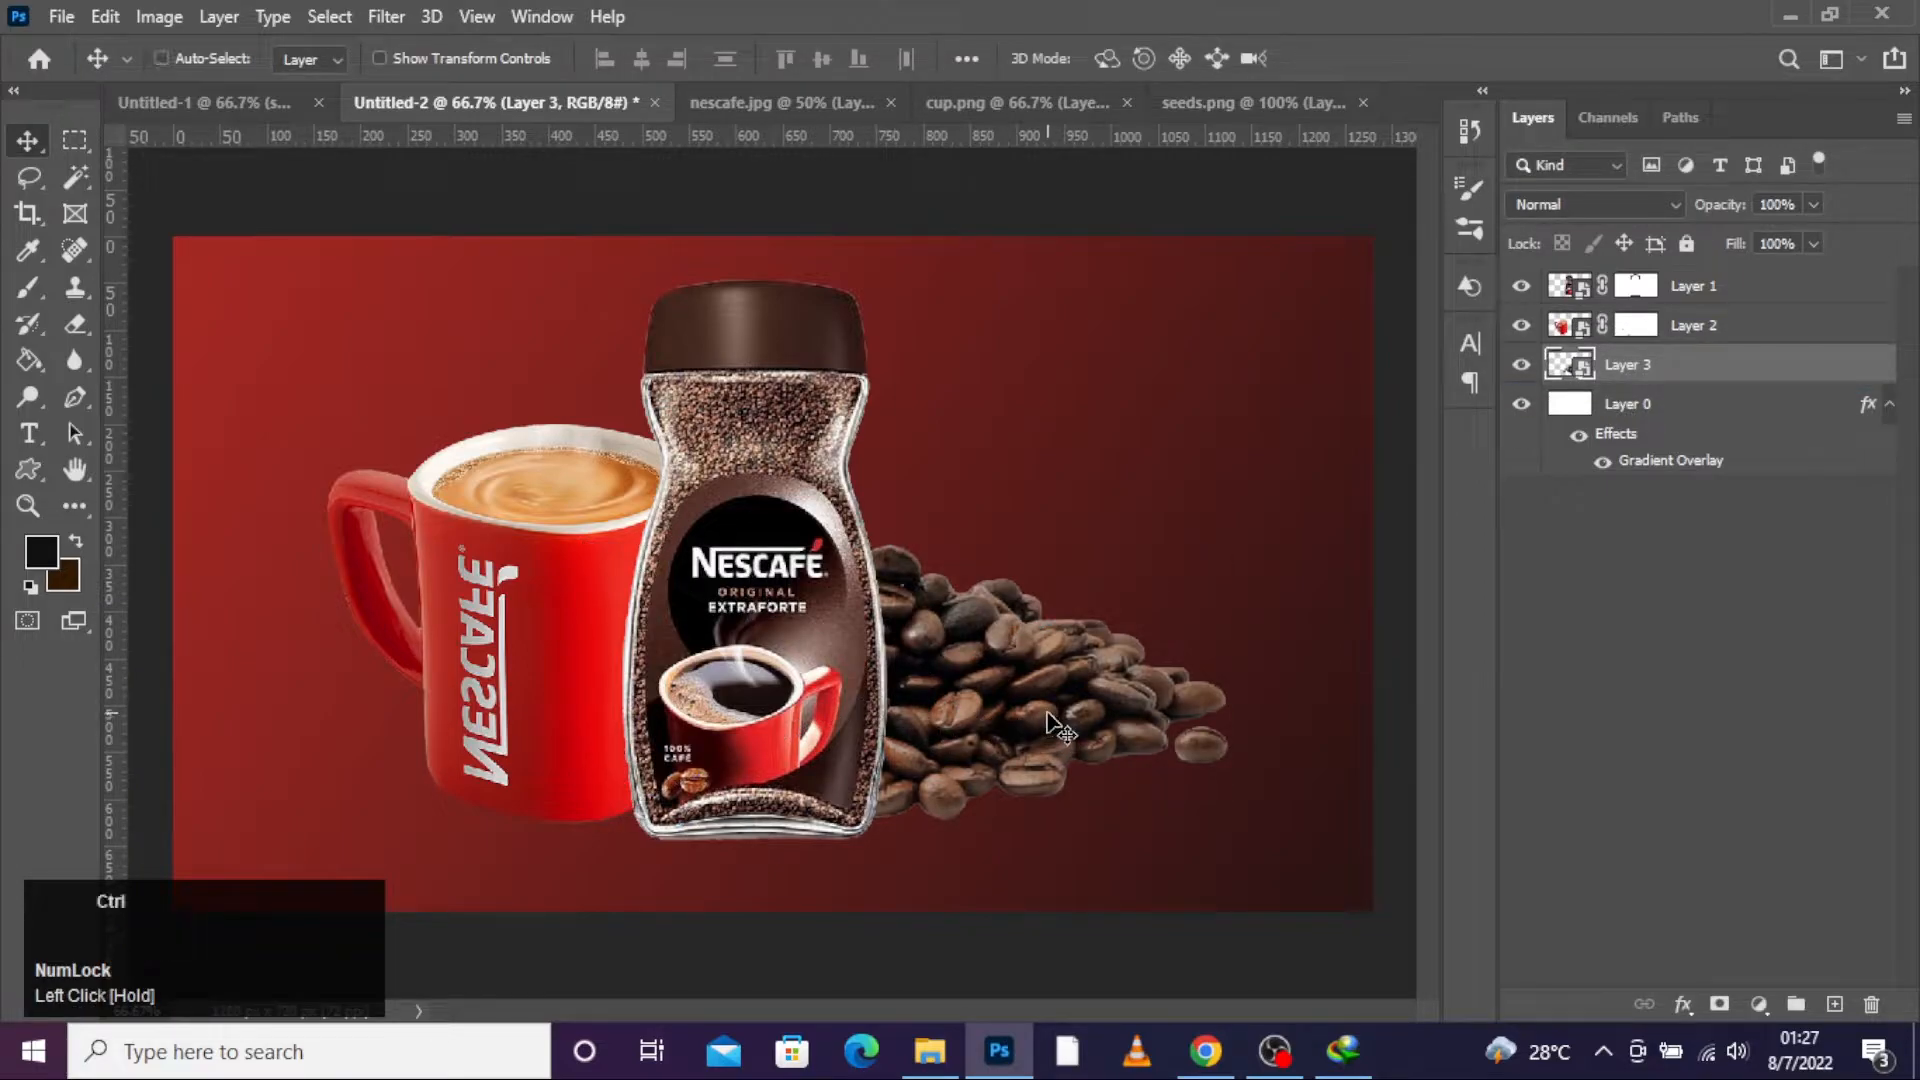
Step: Reduce the bean pile to about 75% and position it partly behind the jar, near the jar's base level
key(ctrl+t)
drag(1224, 687, 1146, 688)
drag(992, 737, 1028, 747)
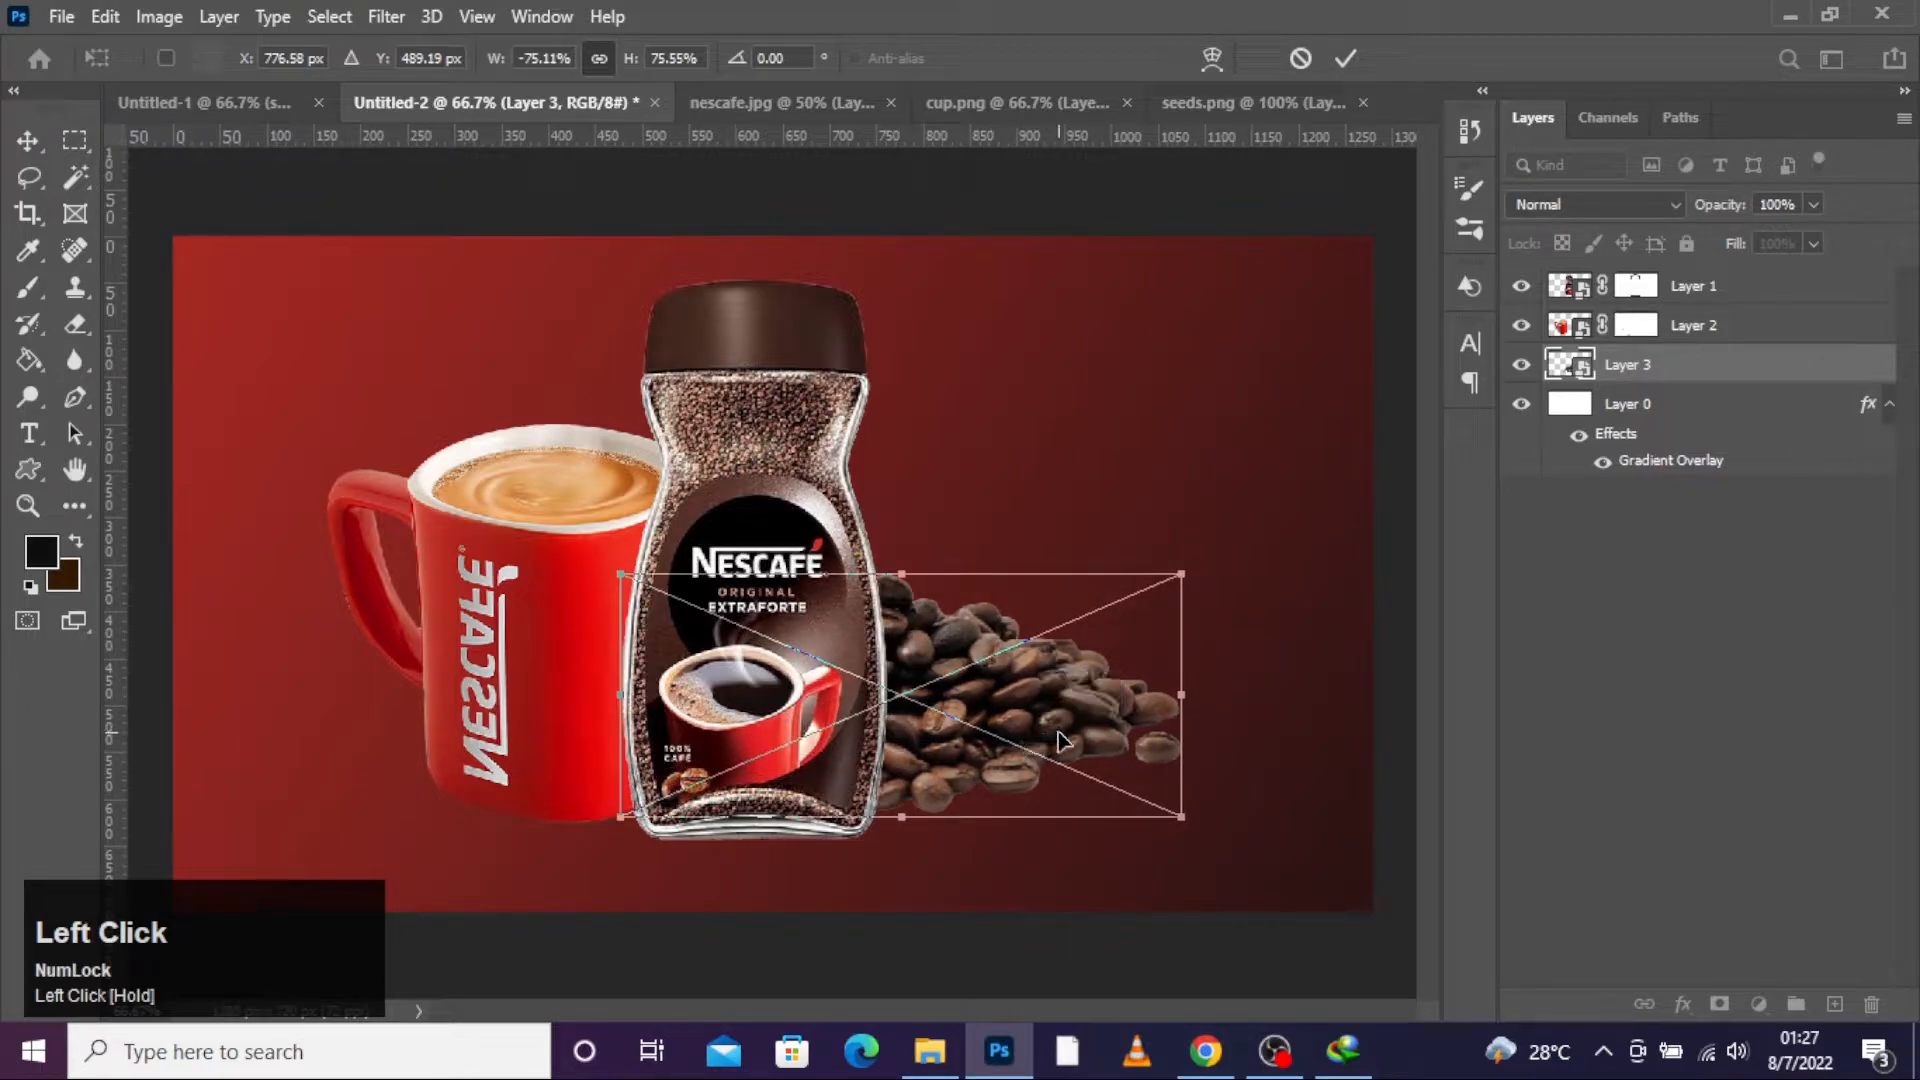
click(27, 141)
drag(960, 730, 963, 738)
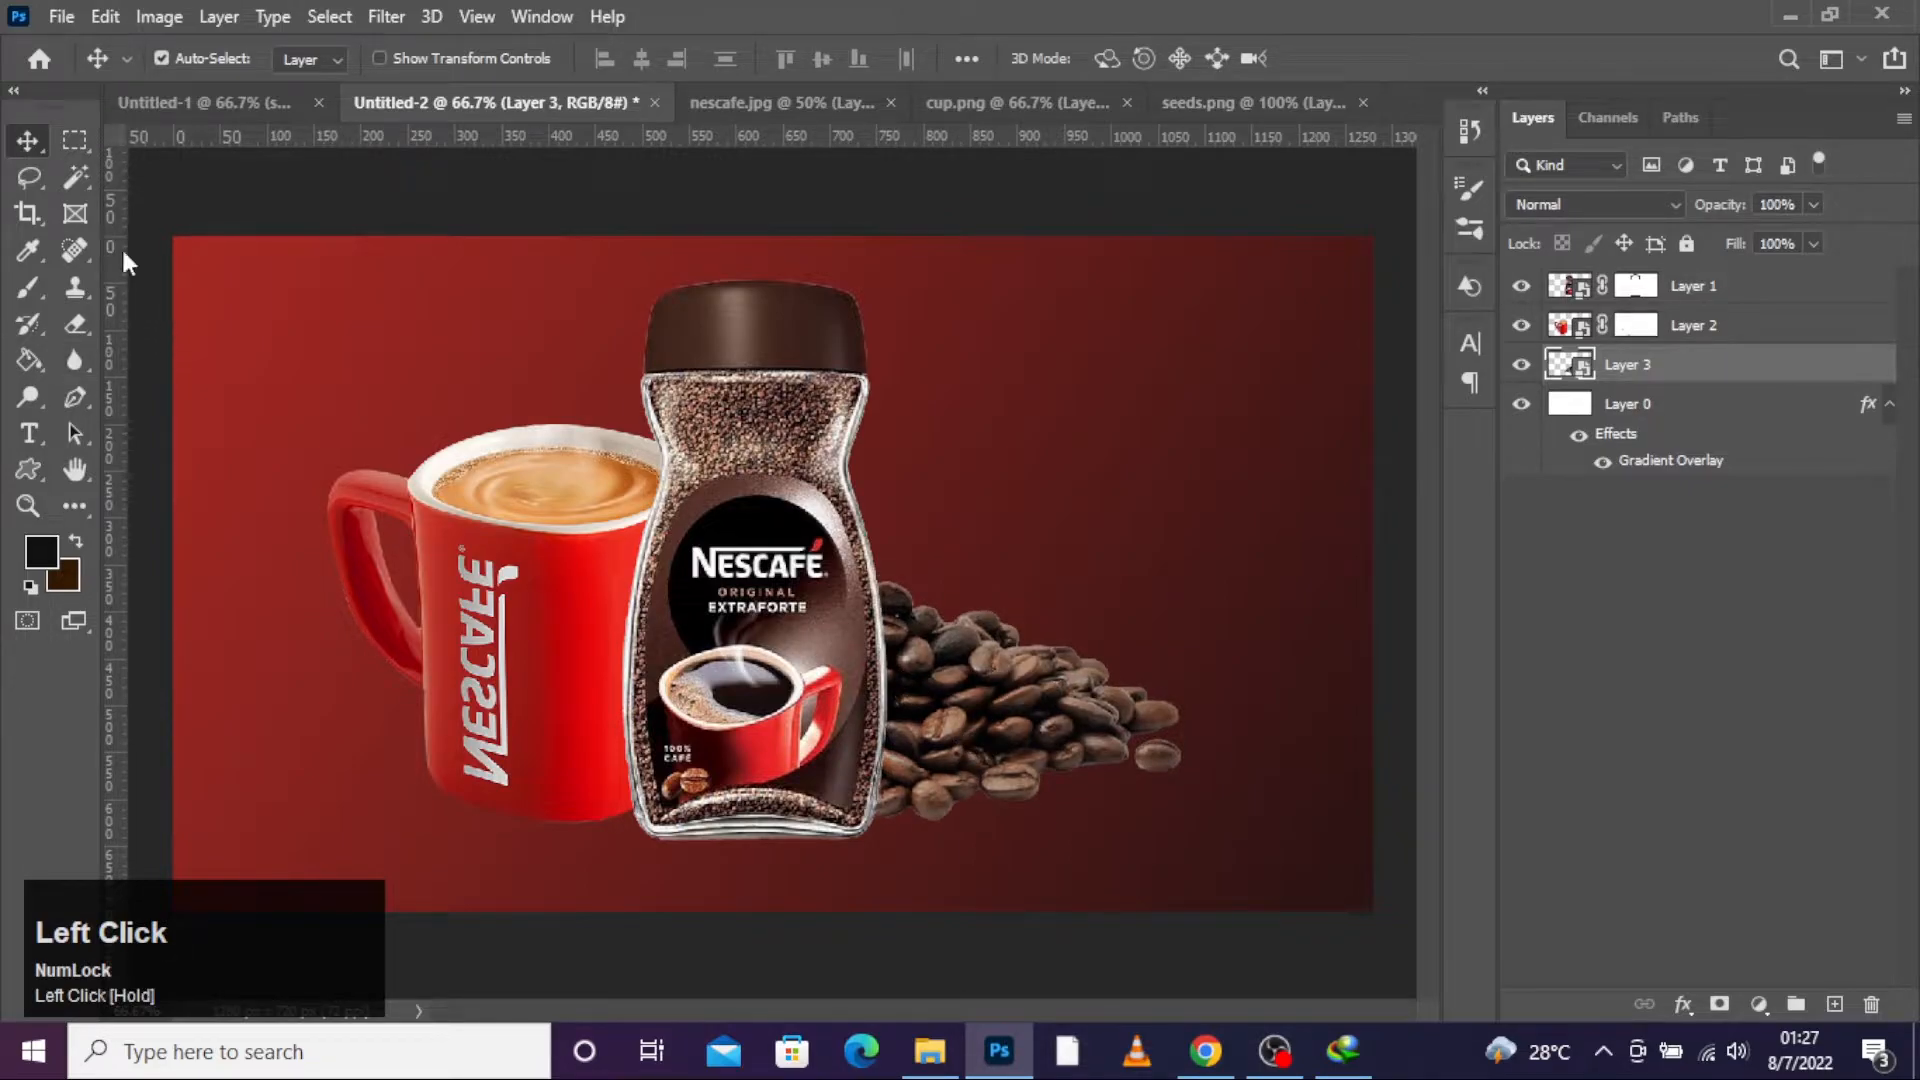
click(24, 138)
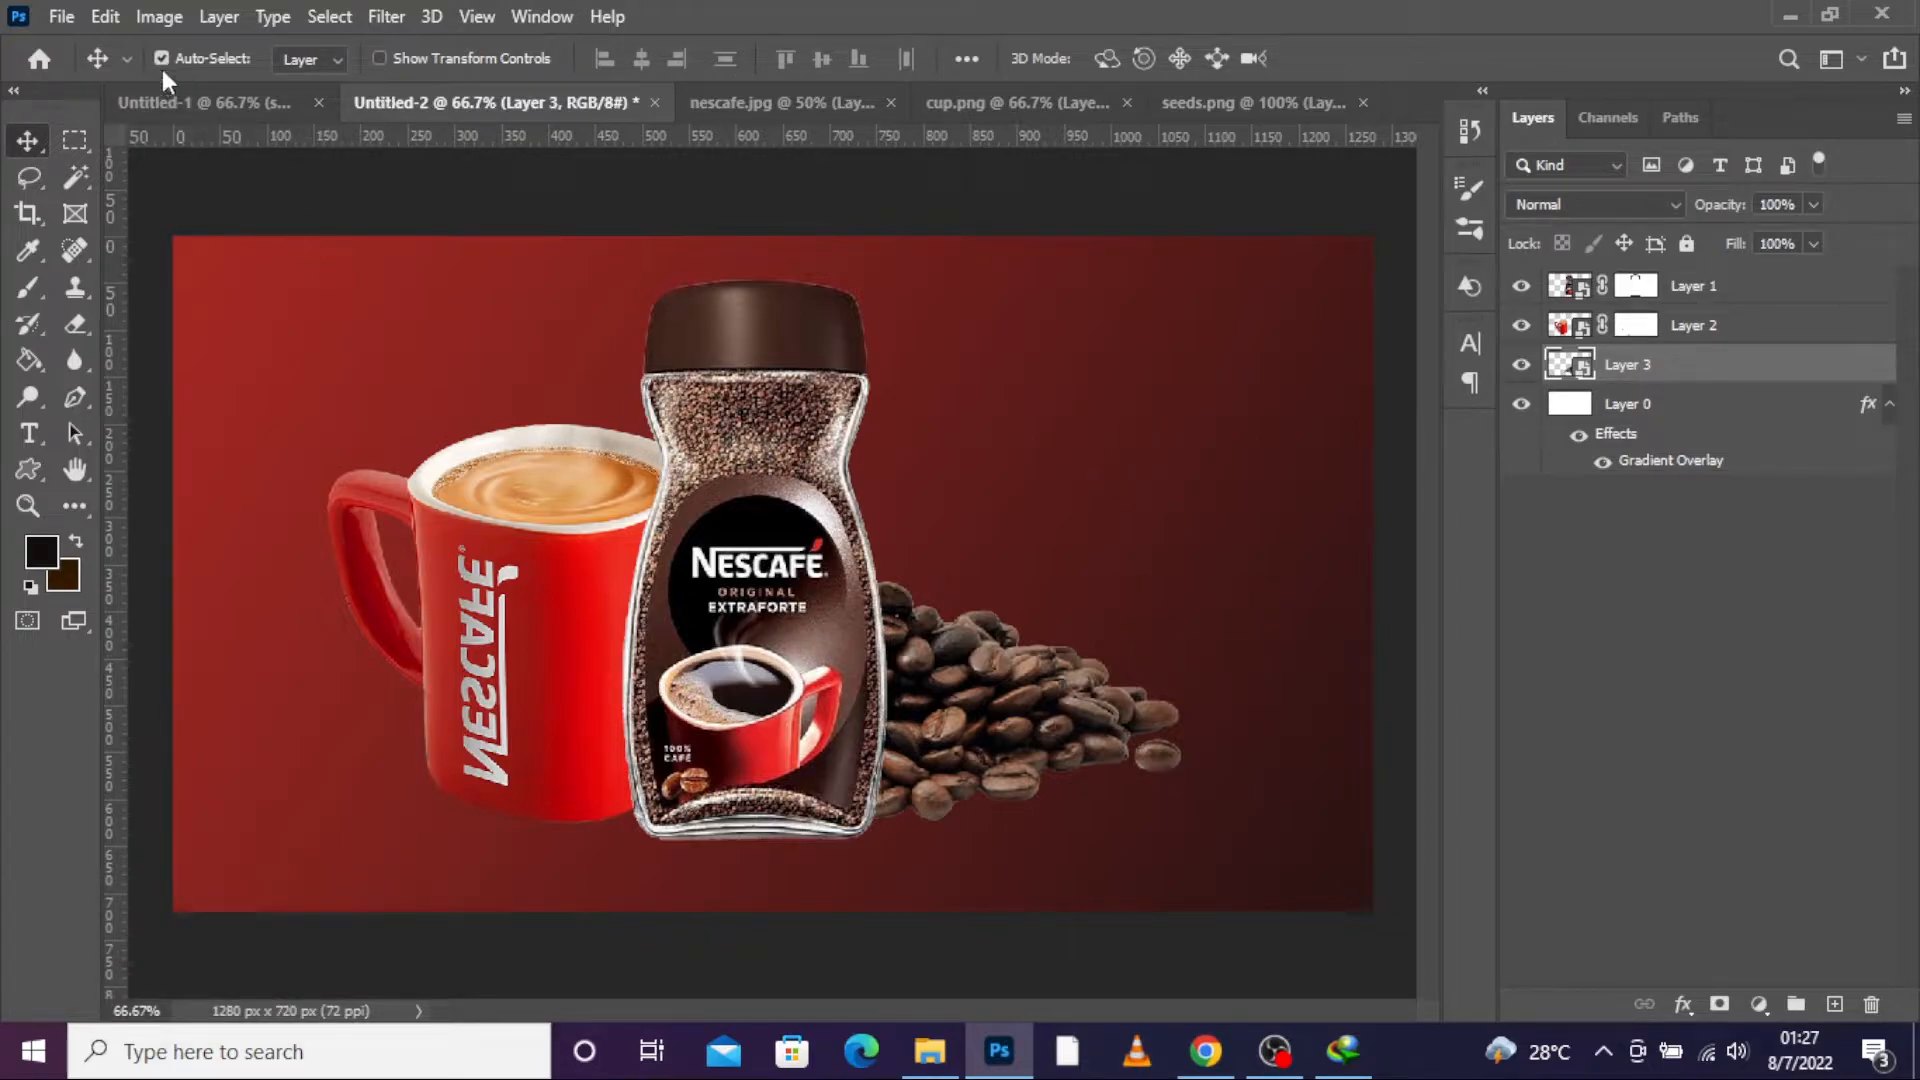
Step: Place the smoke image as an embedded object and stack its layer between the jar's layer and the mug's layer
click(74, 14)
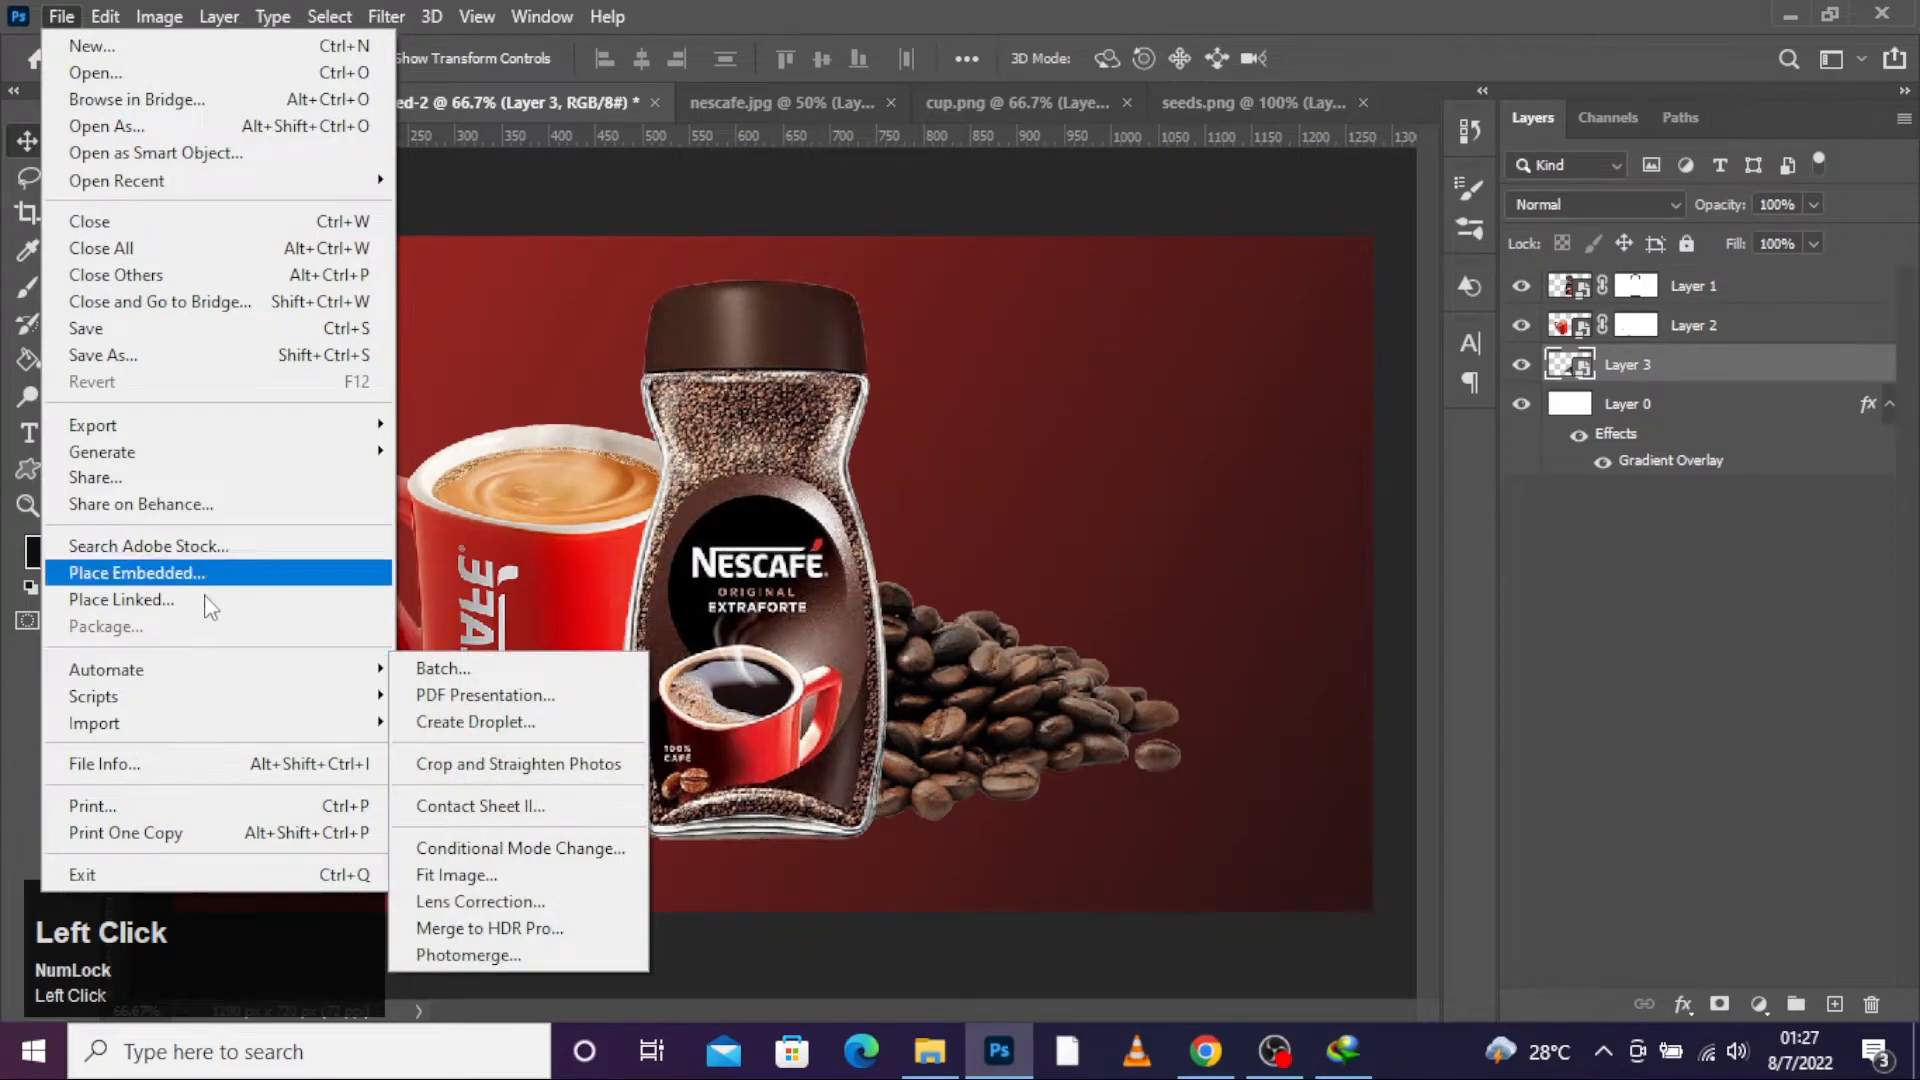
click(137, 572)
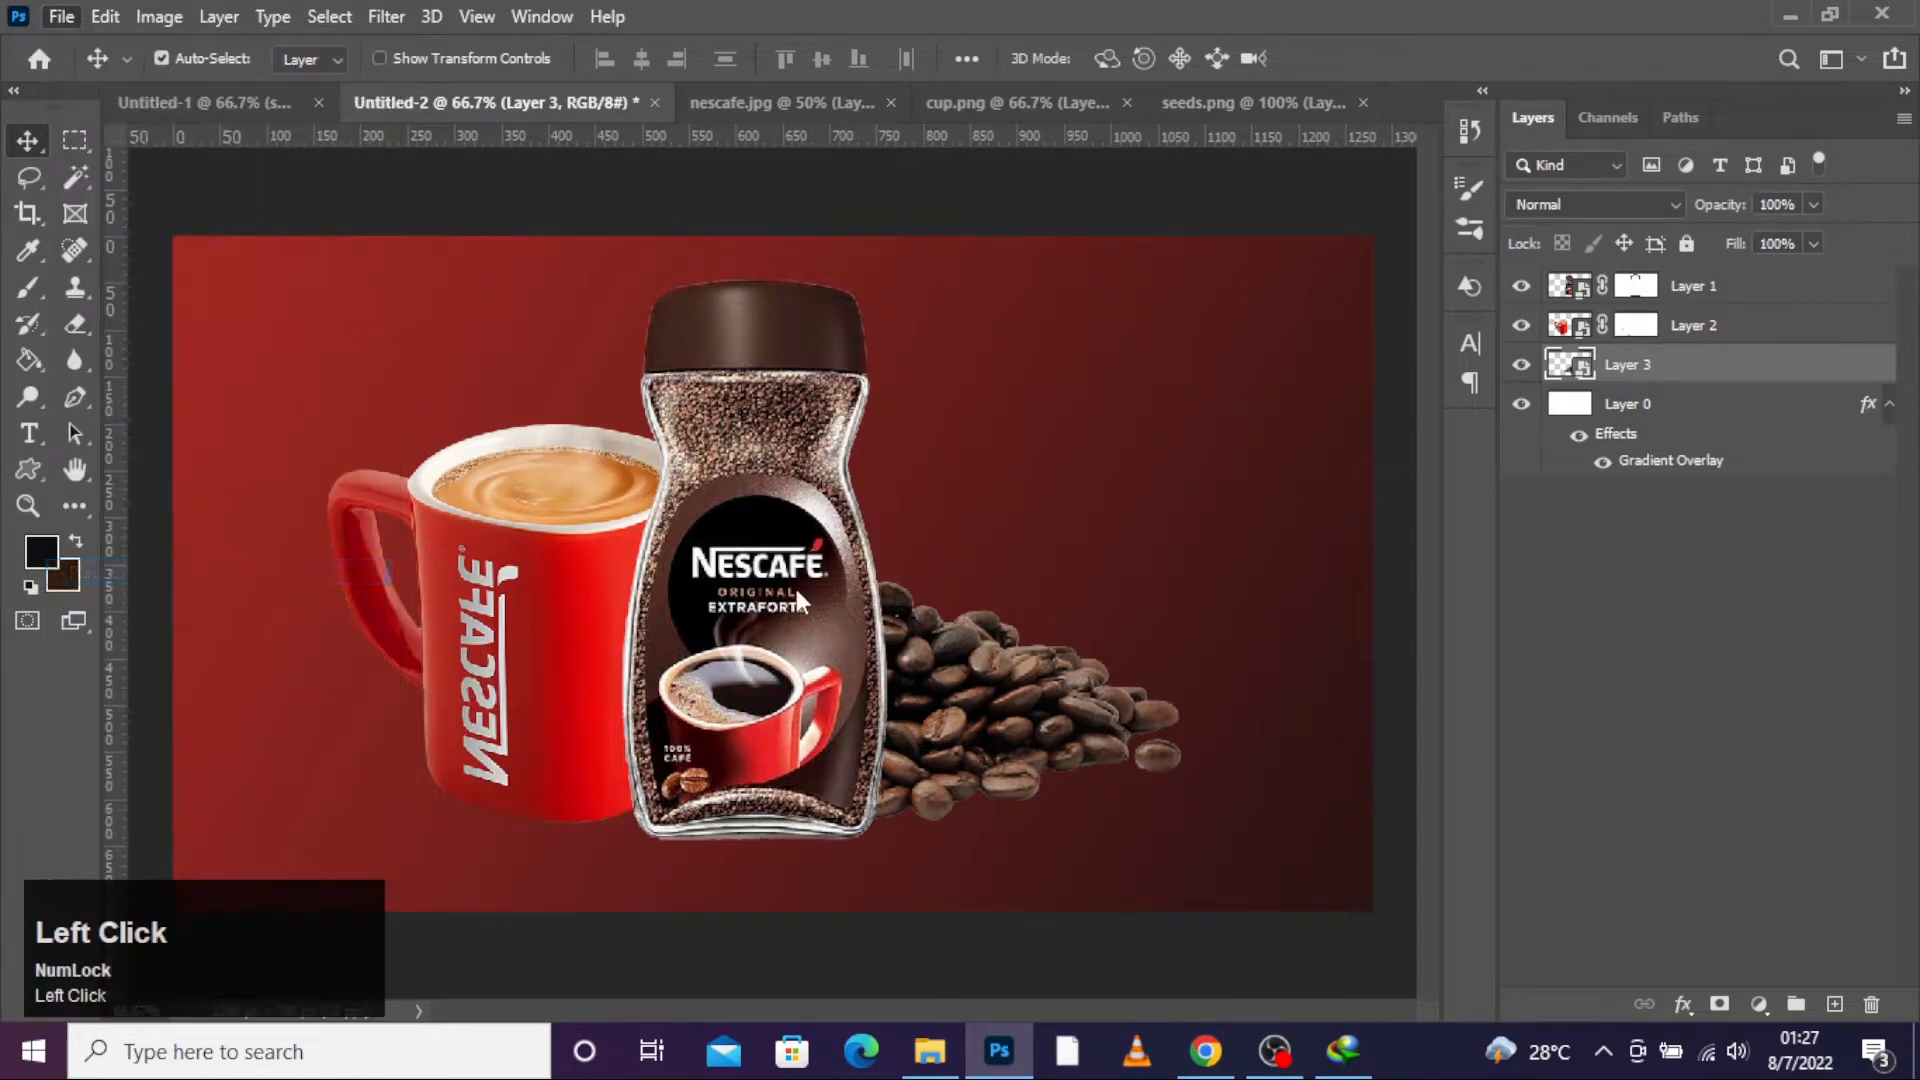
double_click(835, 250)
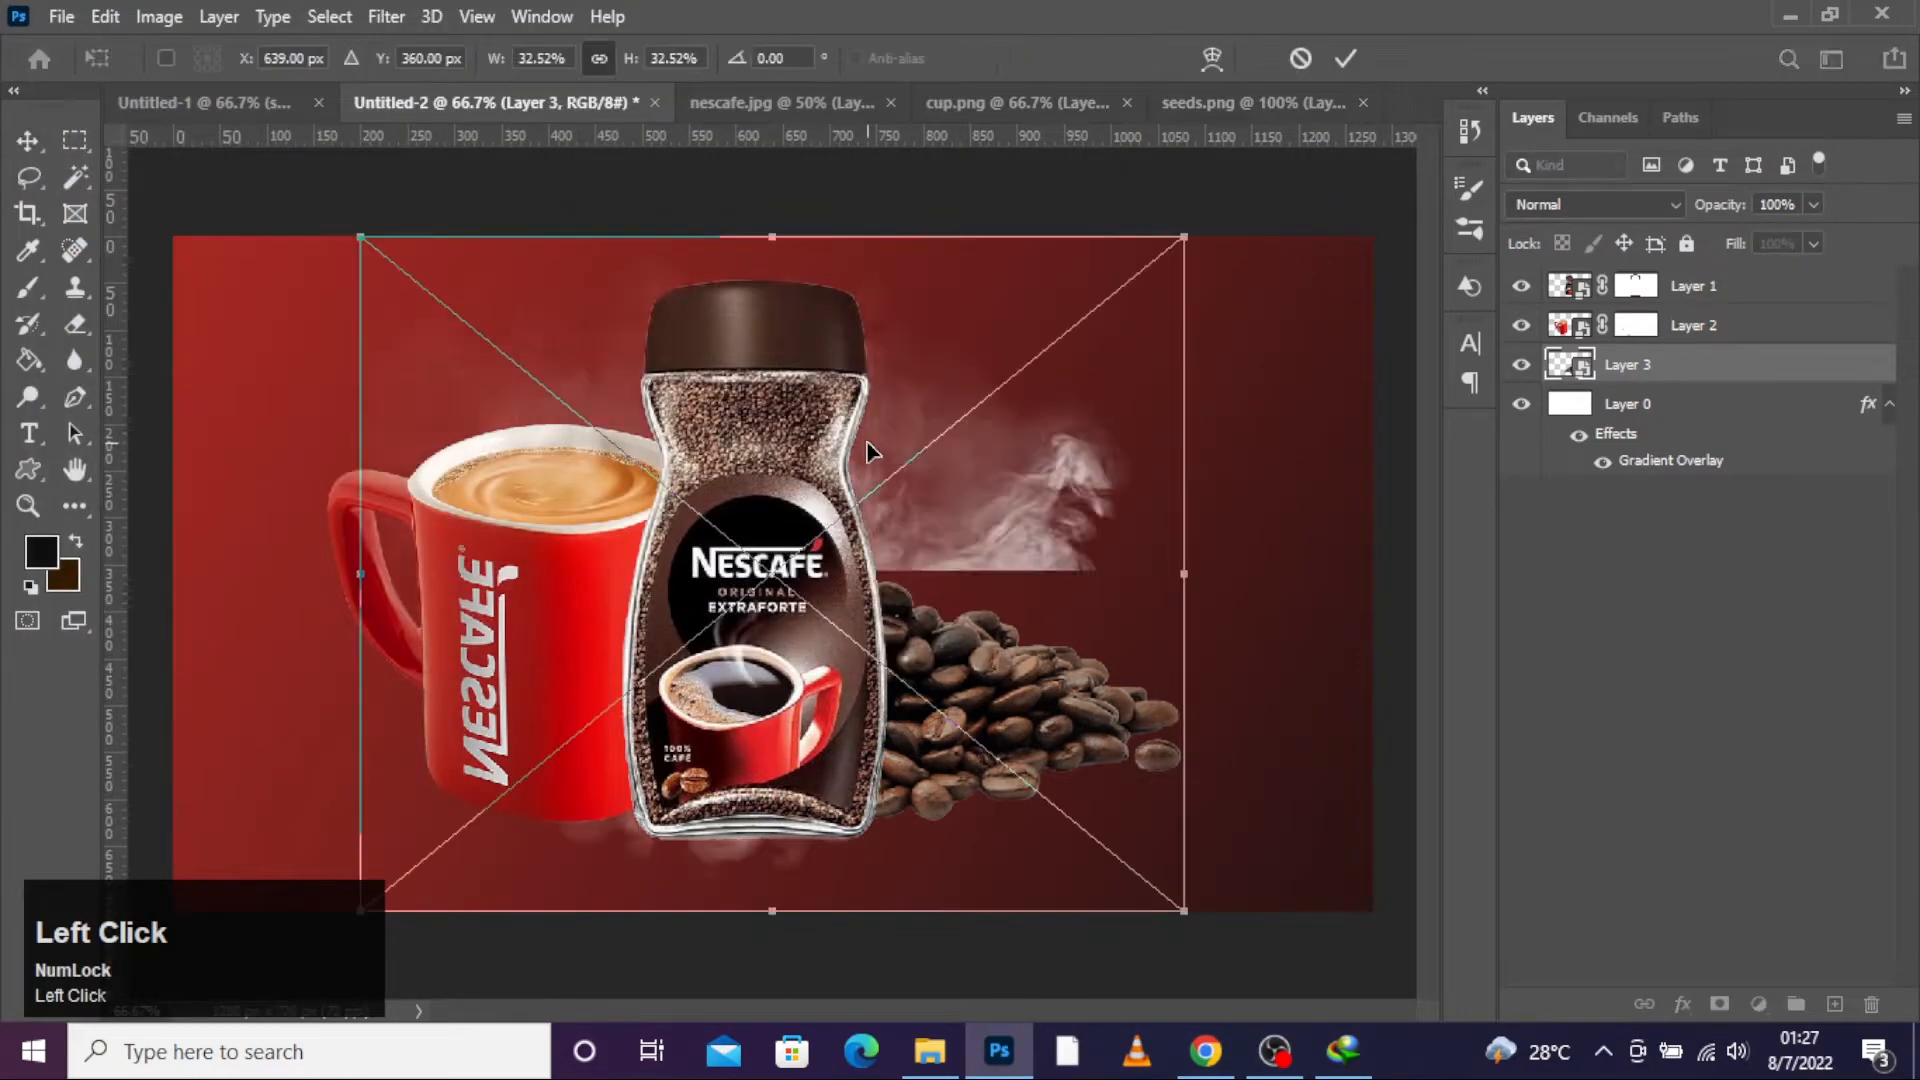
drag(848, 601, 763, 542)
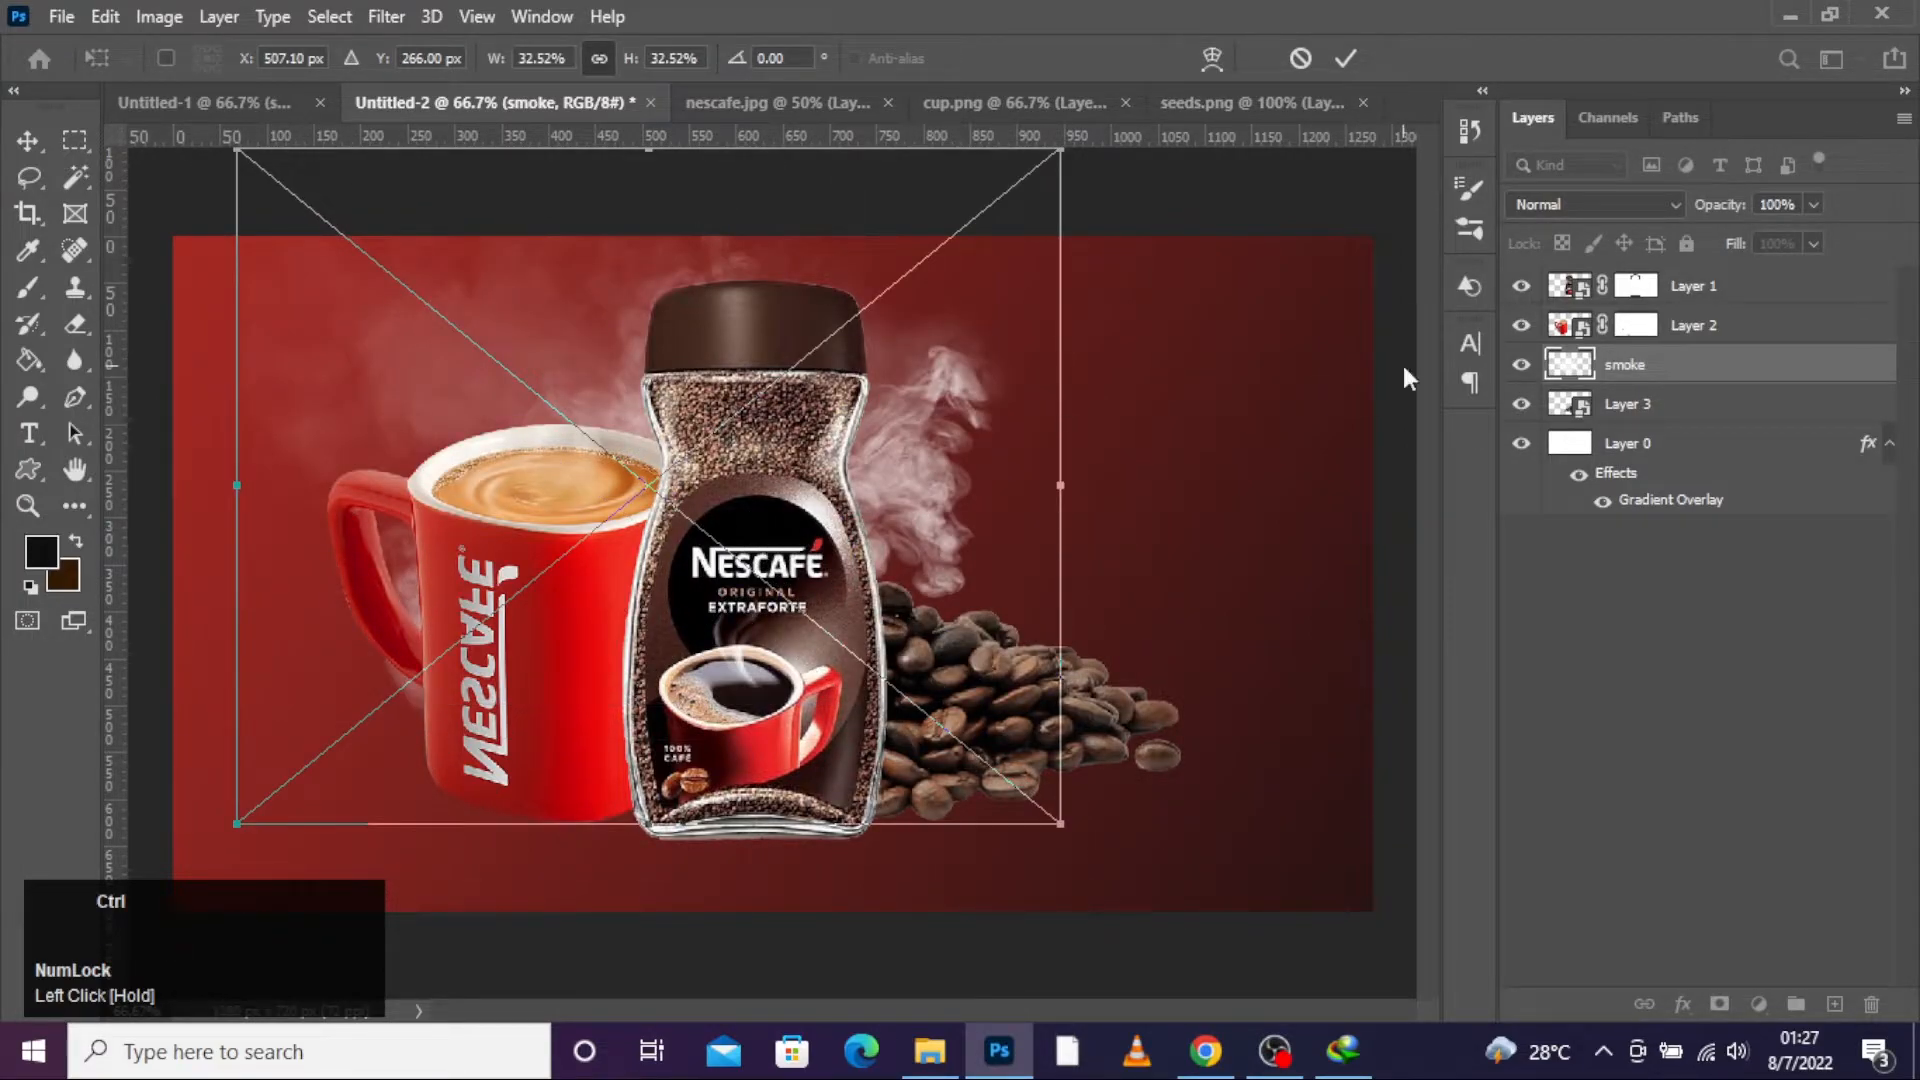
drag(1640, 363, 1640, 306)
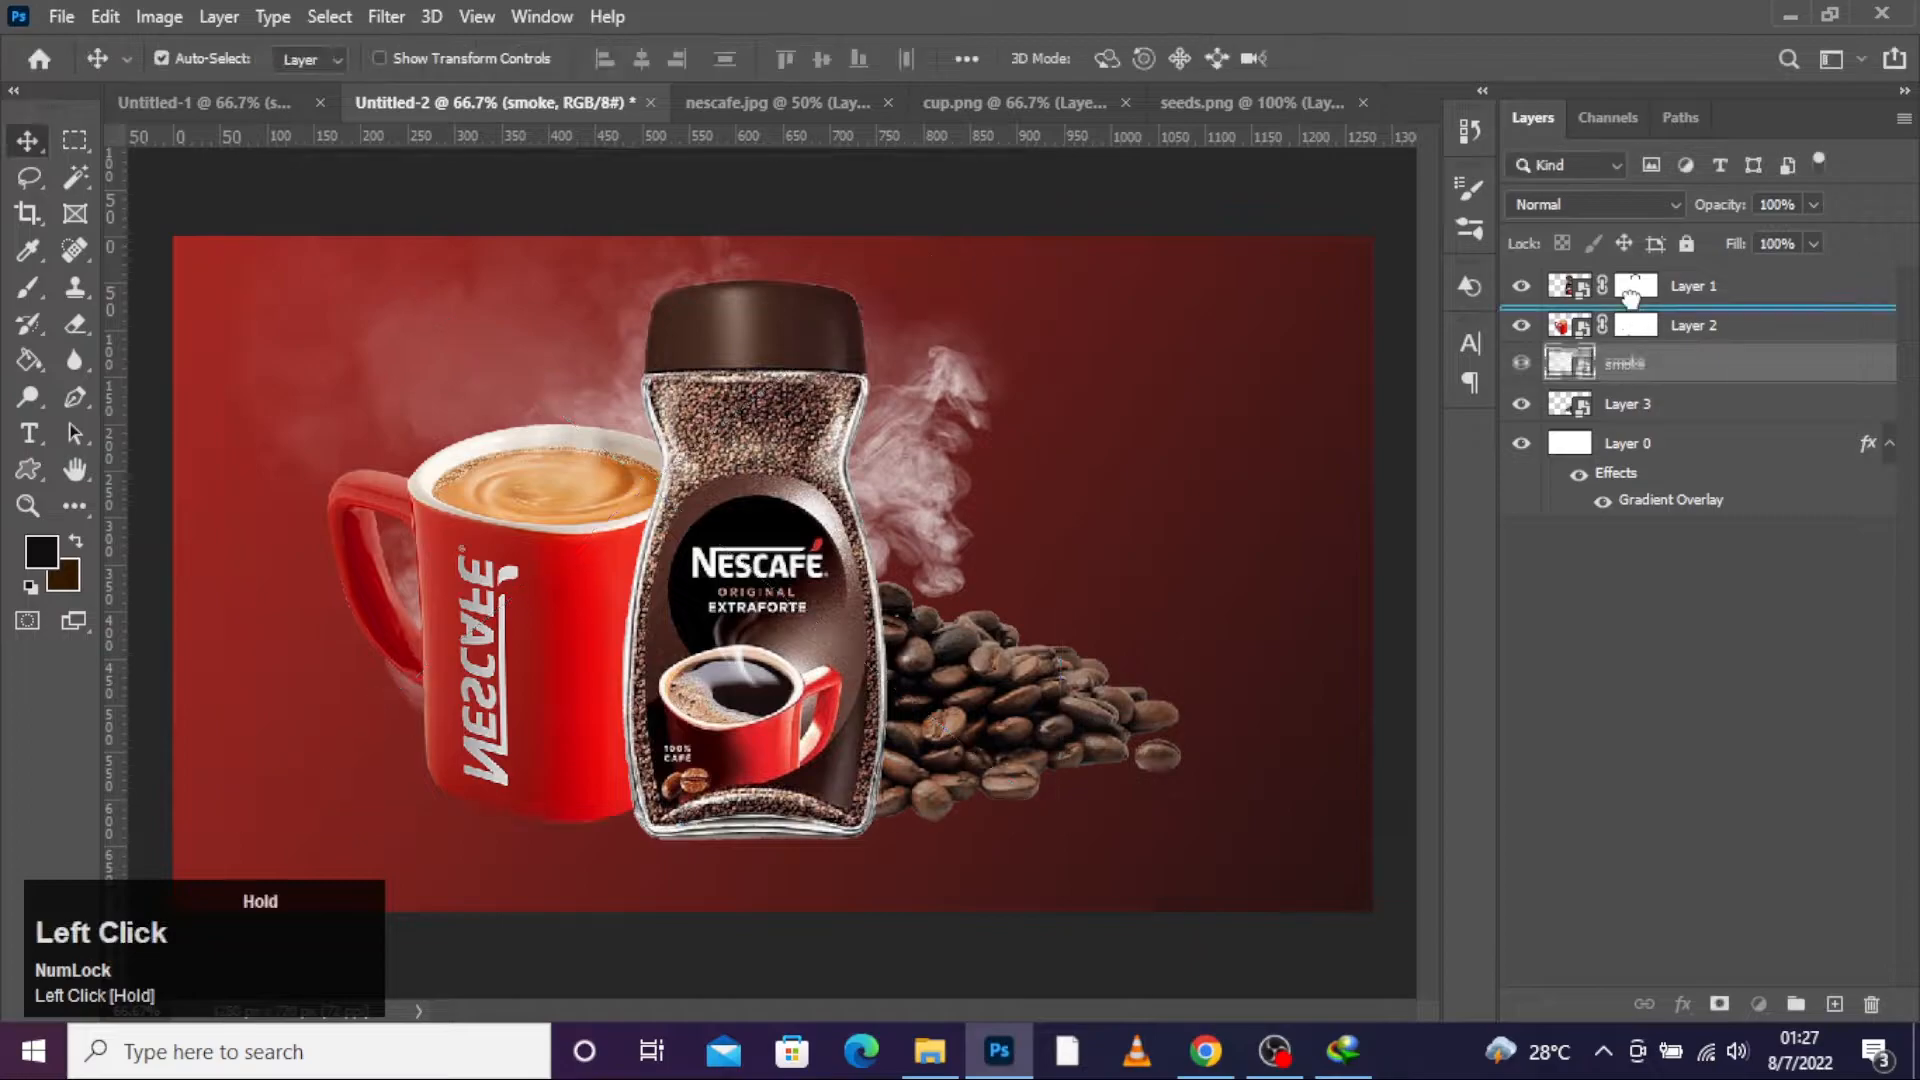
click(410, 548)
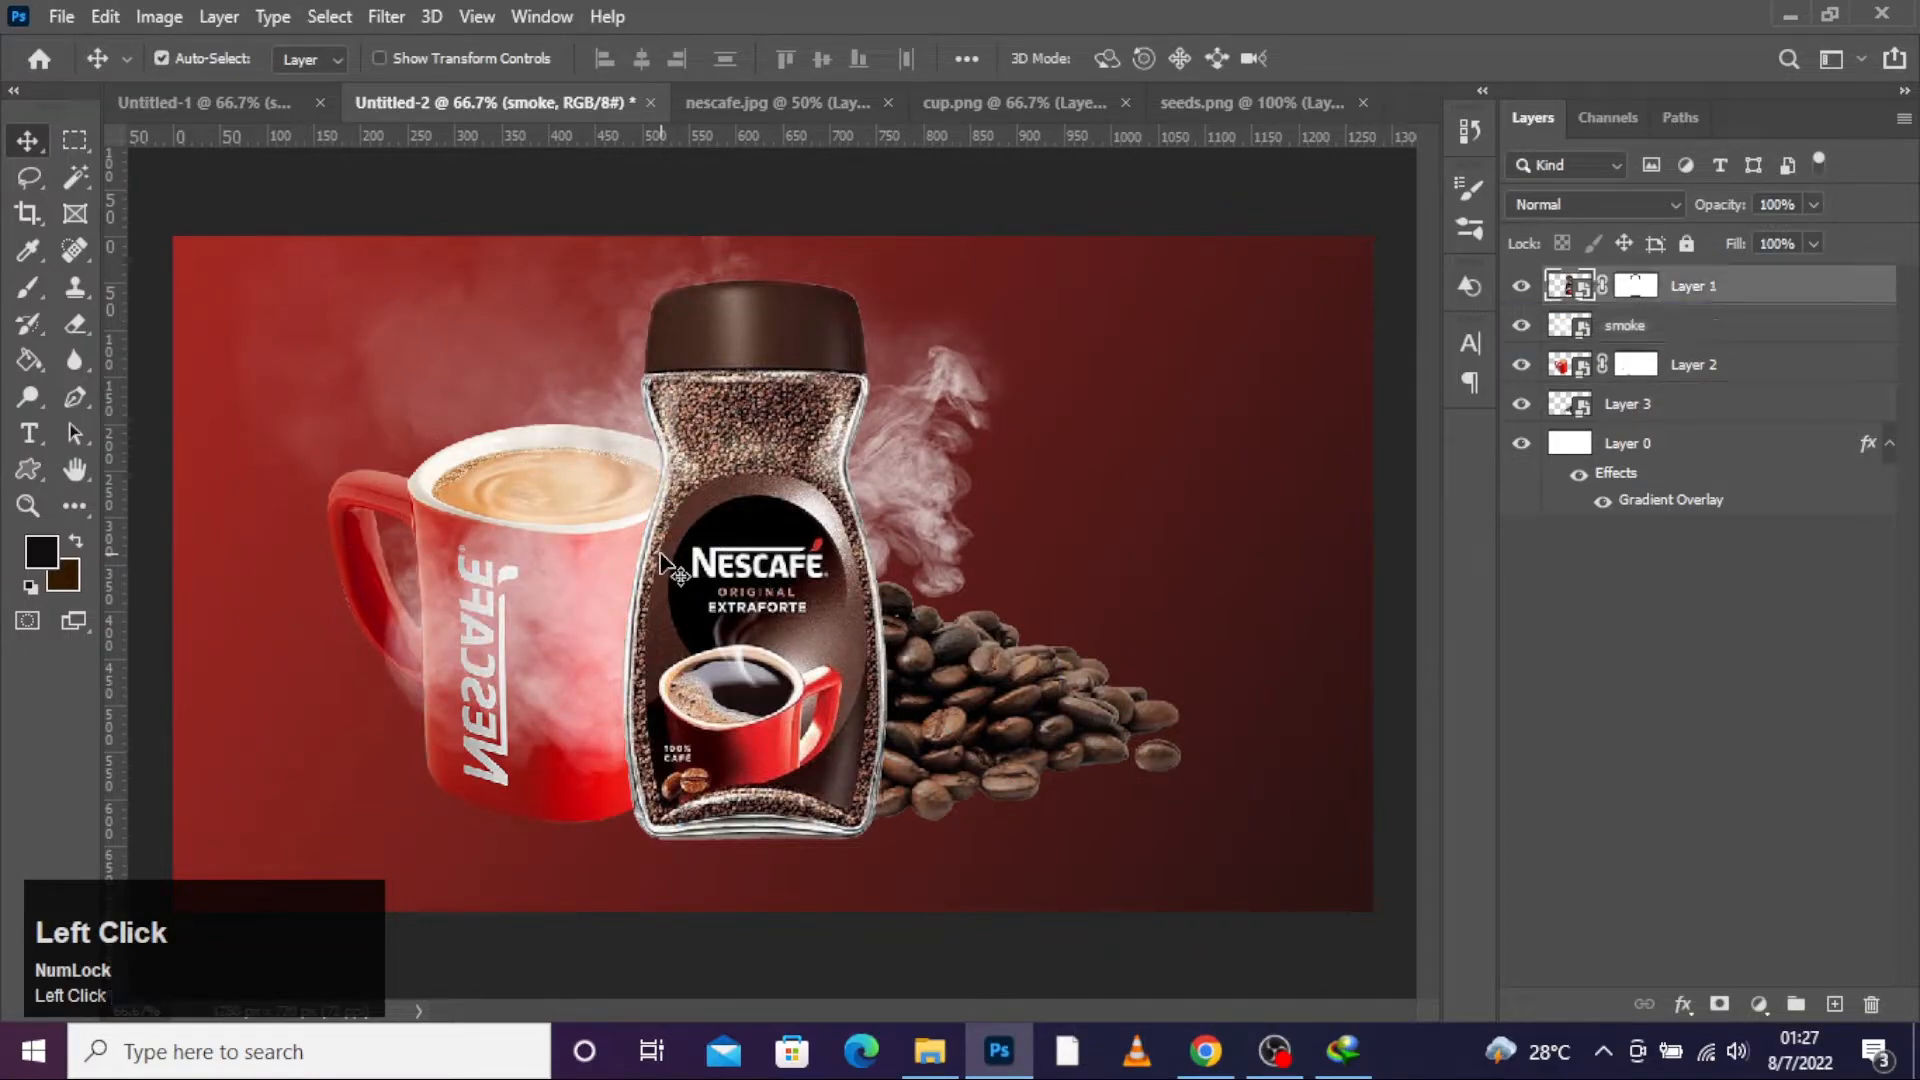
Step: Transform the smoke to about 16% width and 17.5% height and position it so it rises from the mug's coffee
click(932, 446)
key(ctrl+t)
drag(1047, 130, 670, 320)
drag(495, 689, 558, 425)
drag(303, 350, 327, 350)
drag(811, 354, 772, 354)
drag(554, 399, 554, 402)
drag(329, 358, 340, 375)
drag(552, 520, 553, 541)
drag(337, 362, 376, 367)
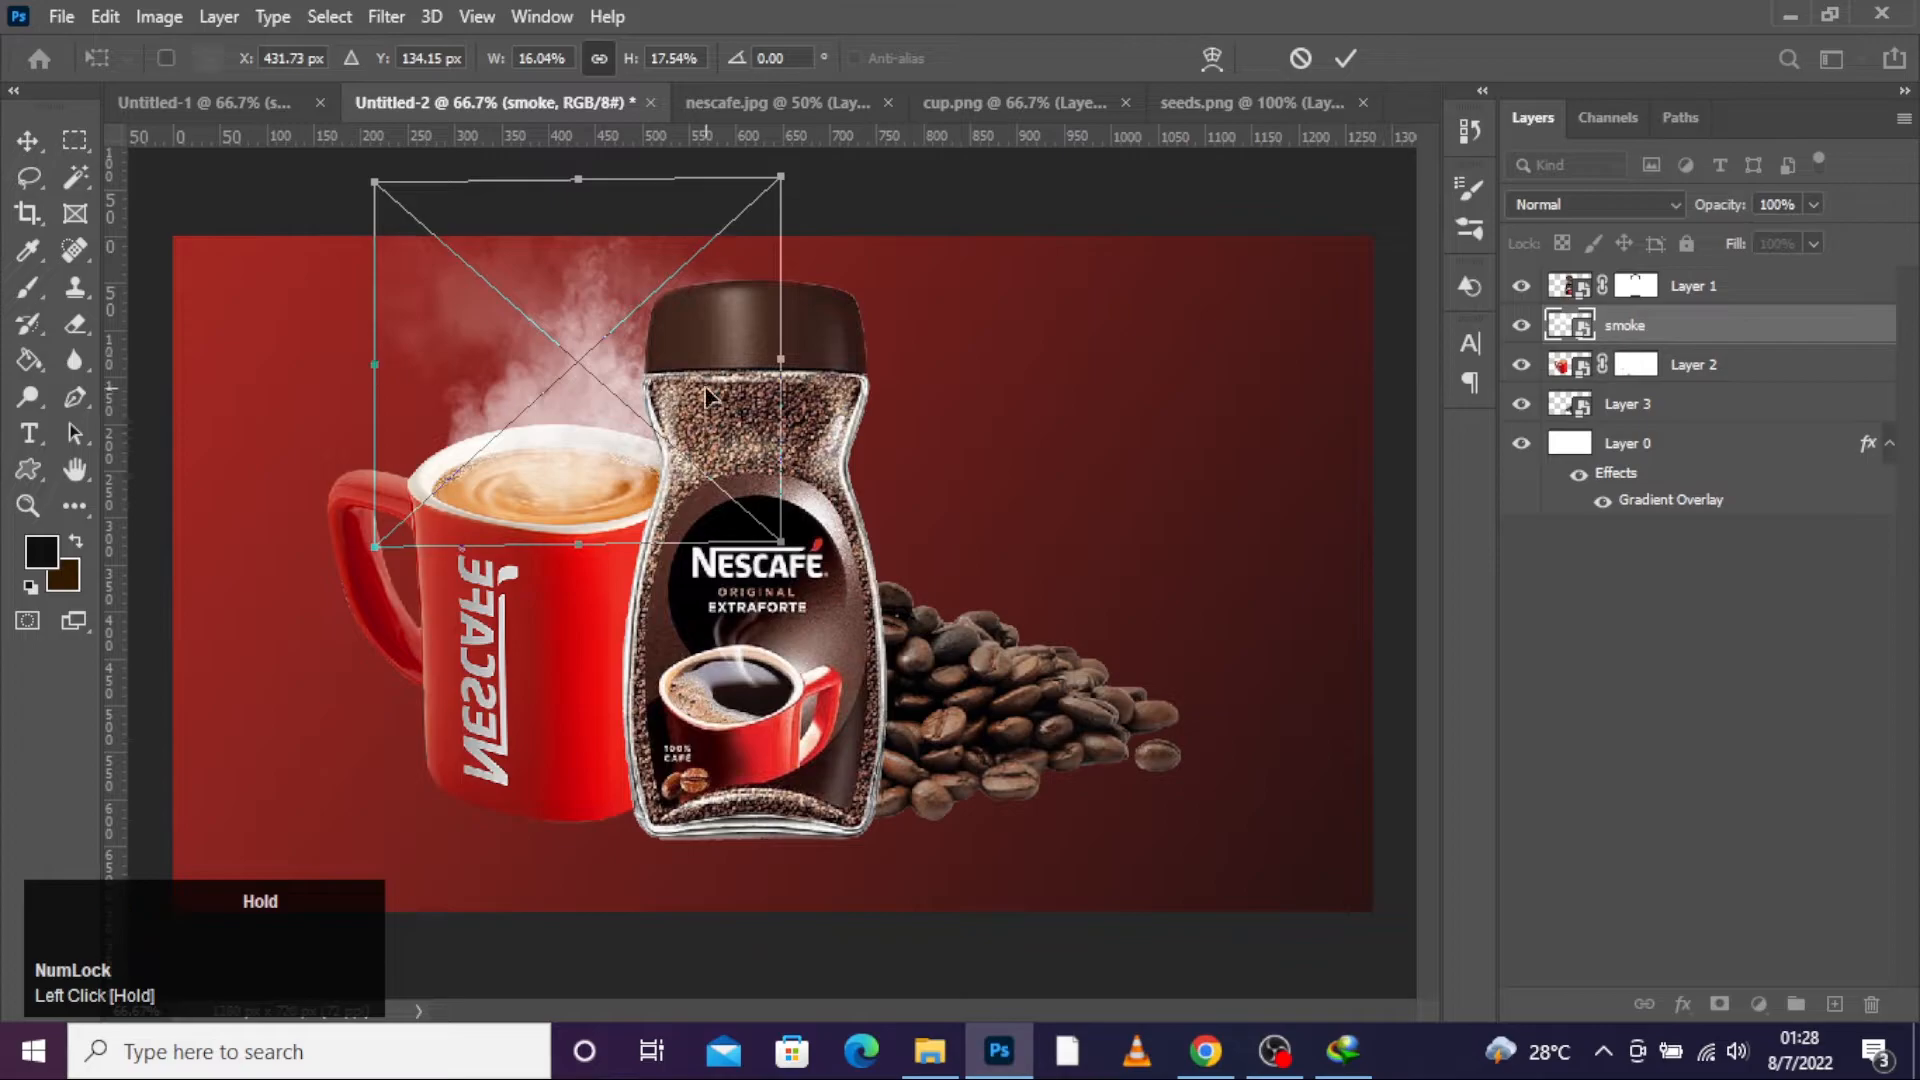
drag(634, 400, 626, 400)
click(27, 140)
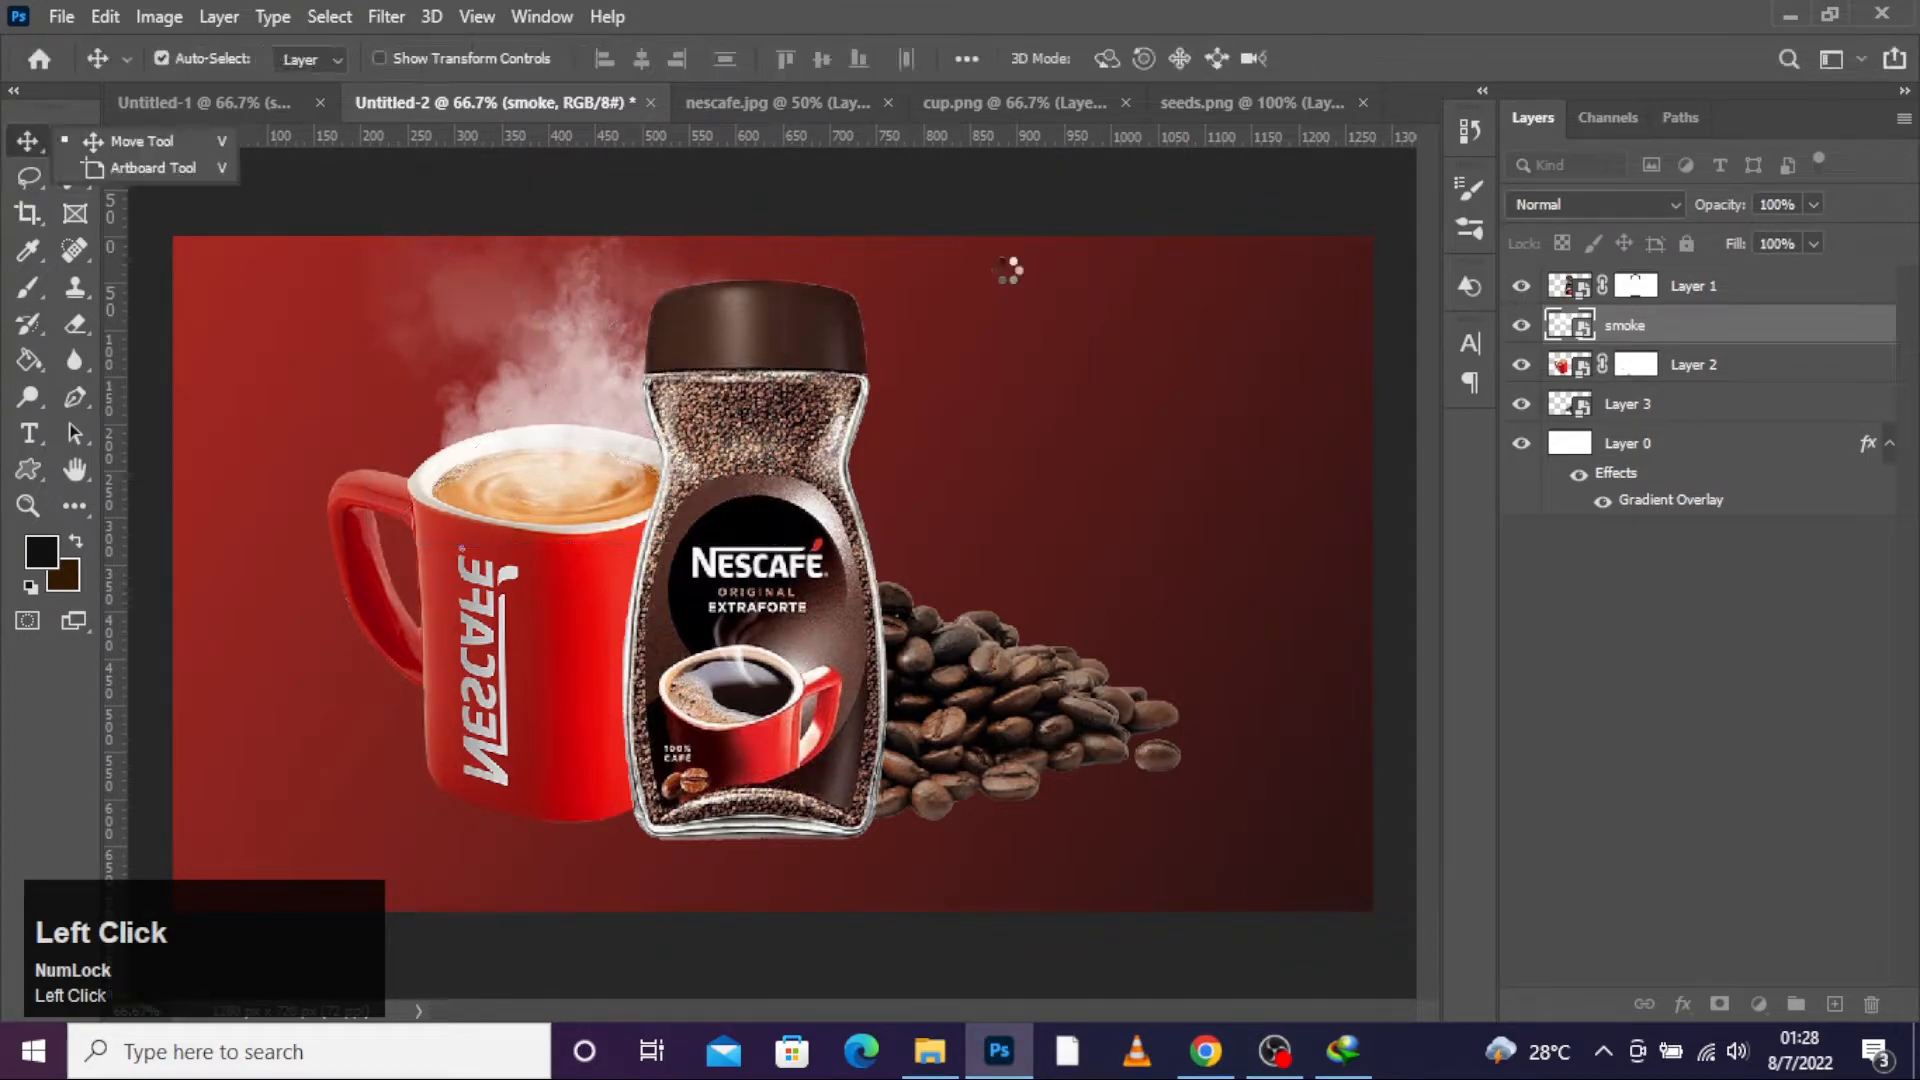
Step: Set the smoke layer's opacity to 86% and its blend mode to Screen
click(1813, 204)
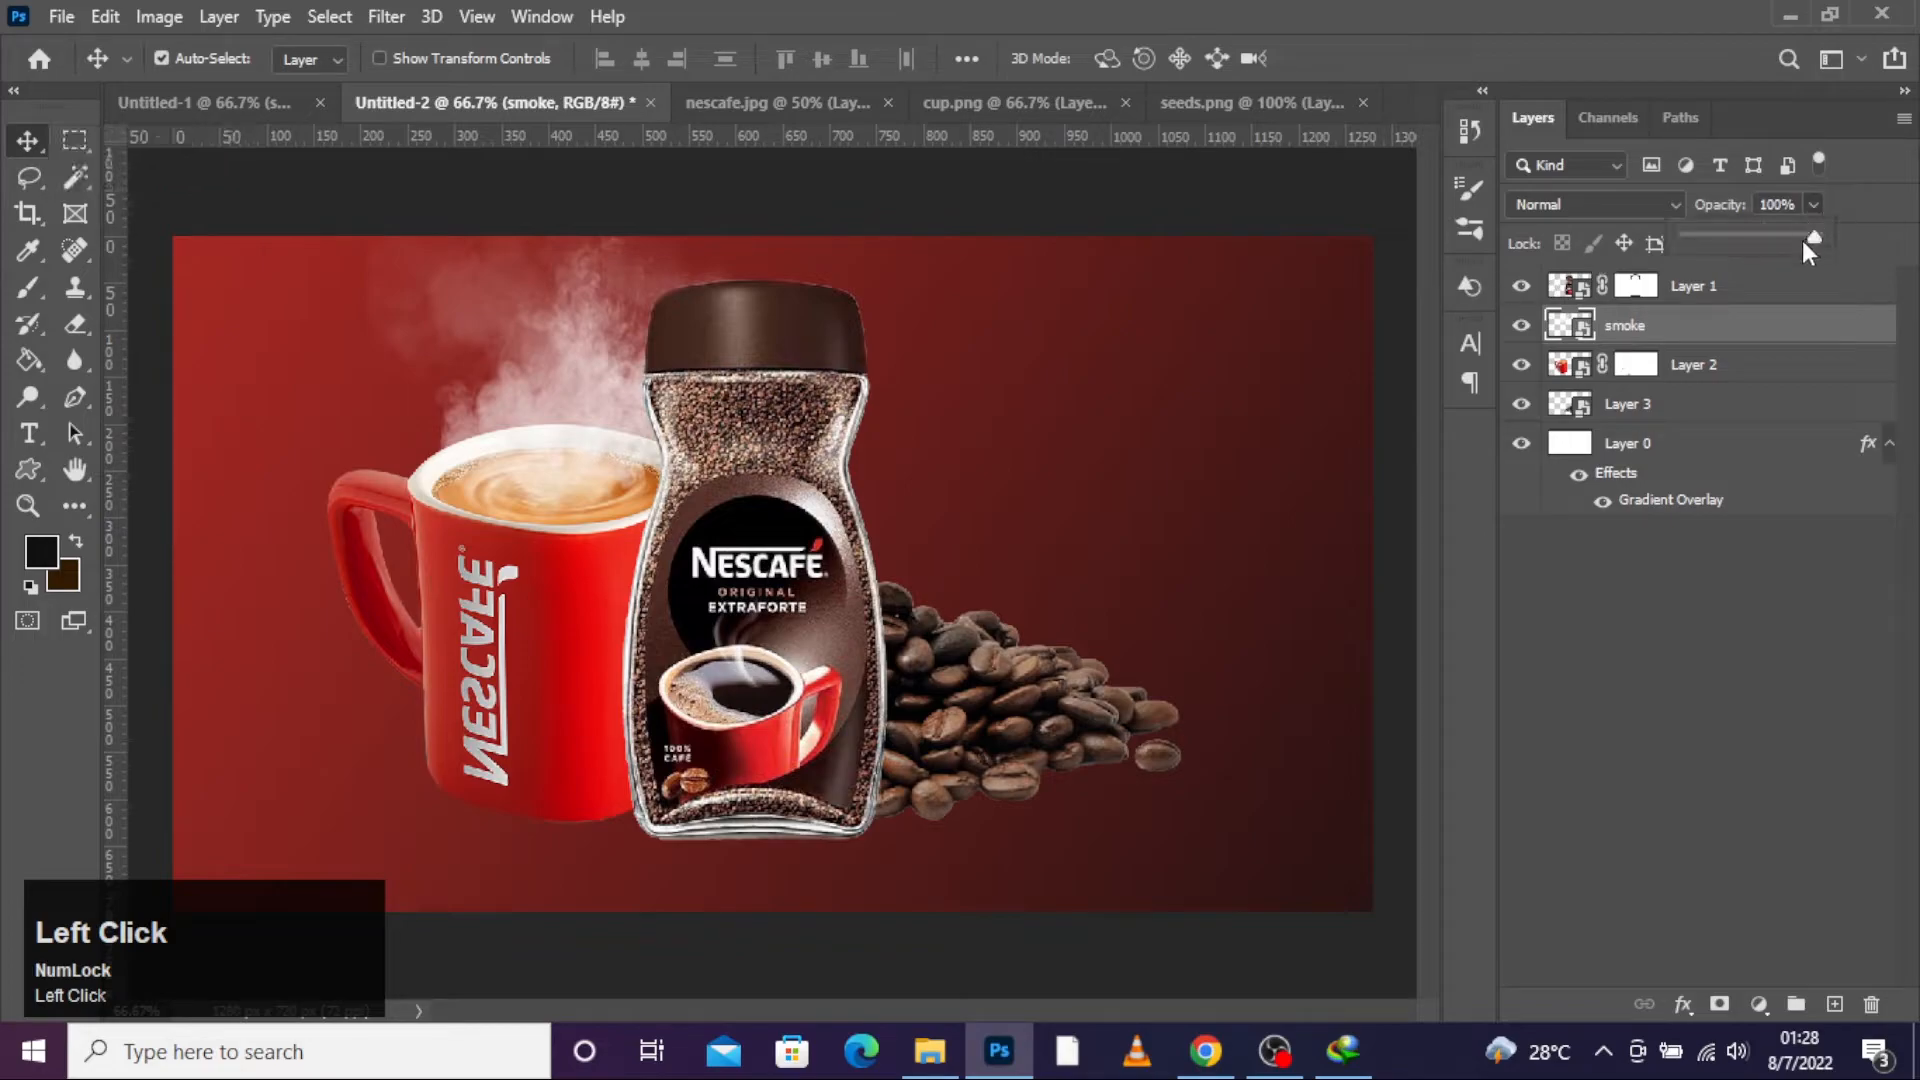
drag(1804, 236, 1790, 236)
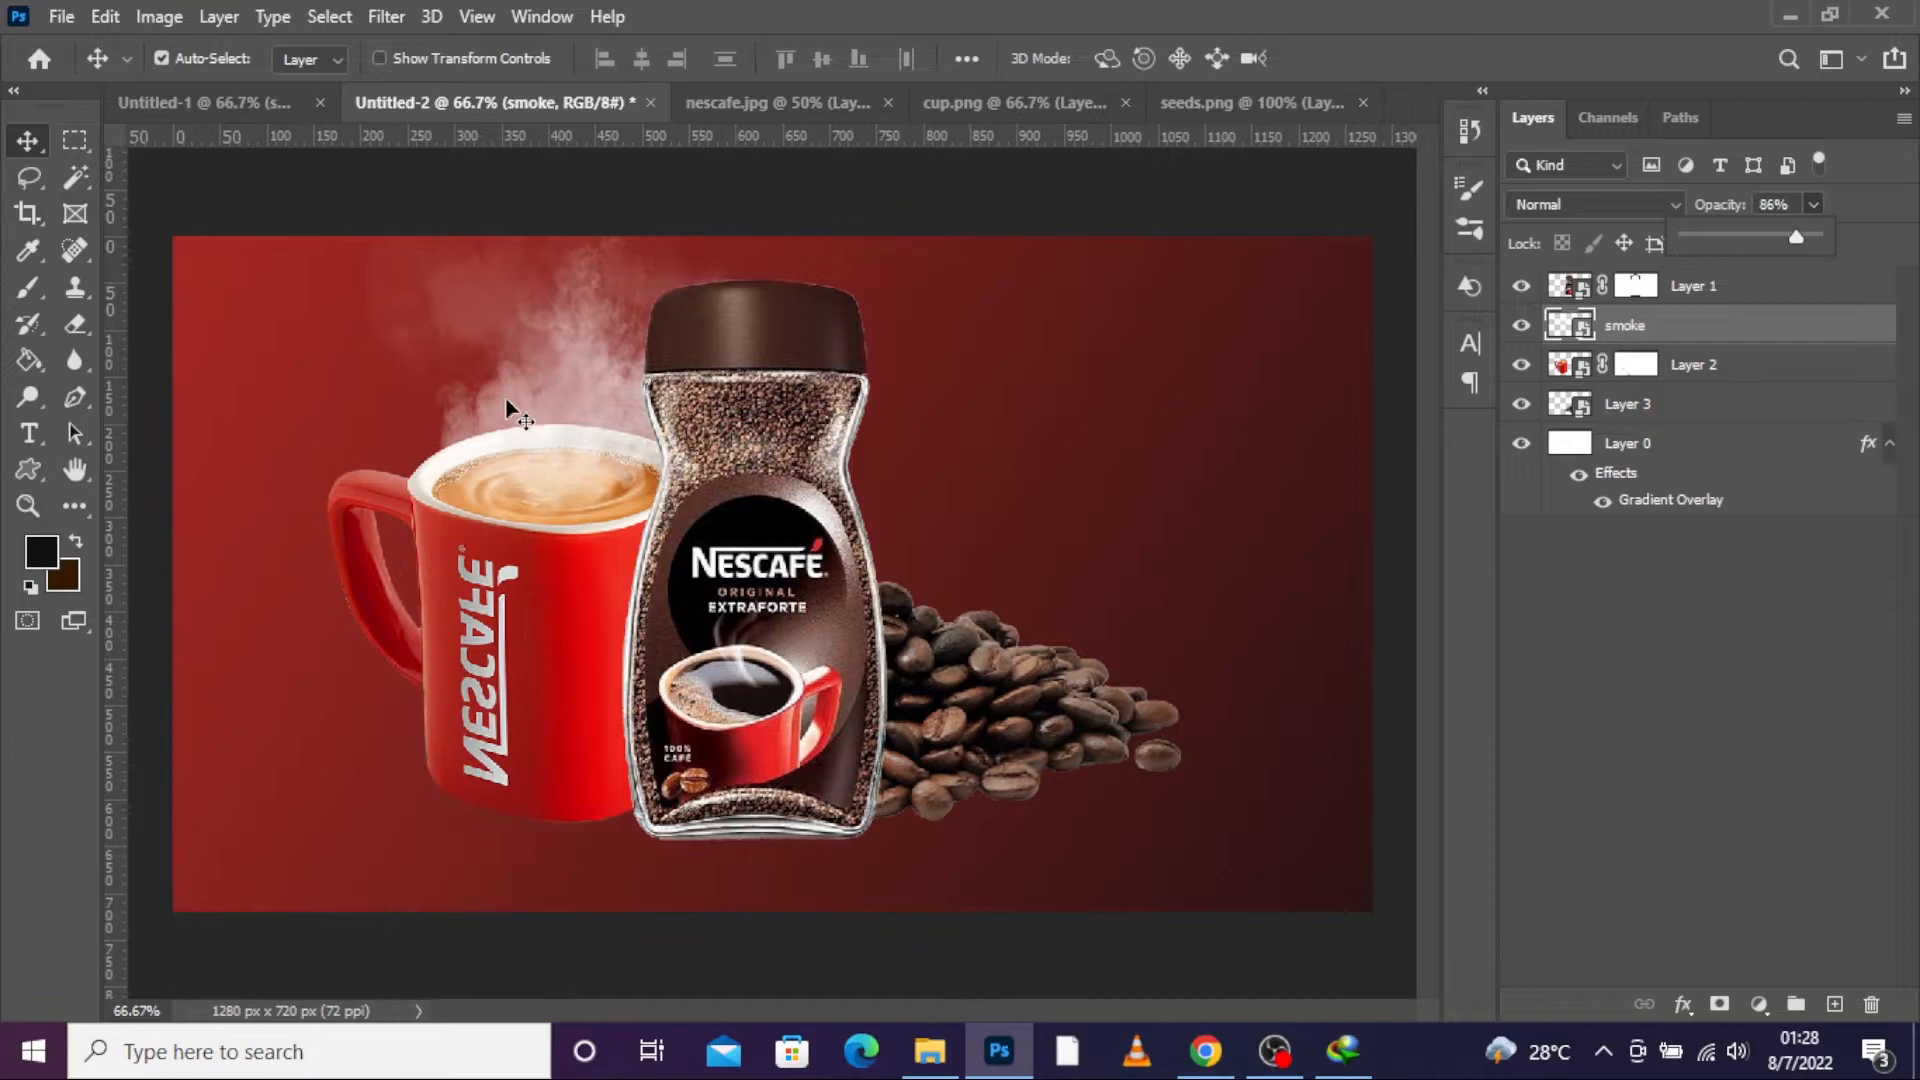
click(1770, 720)
click(1625, 325)
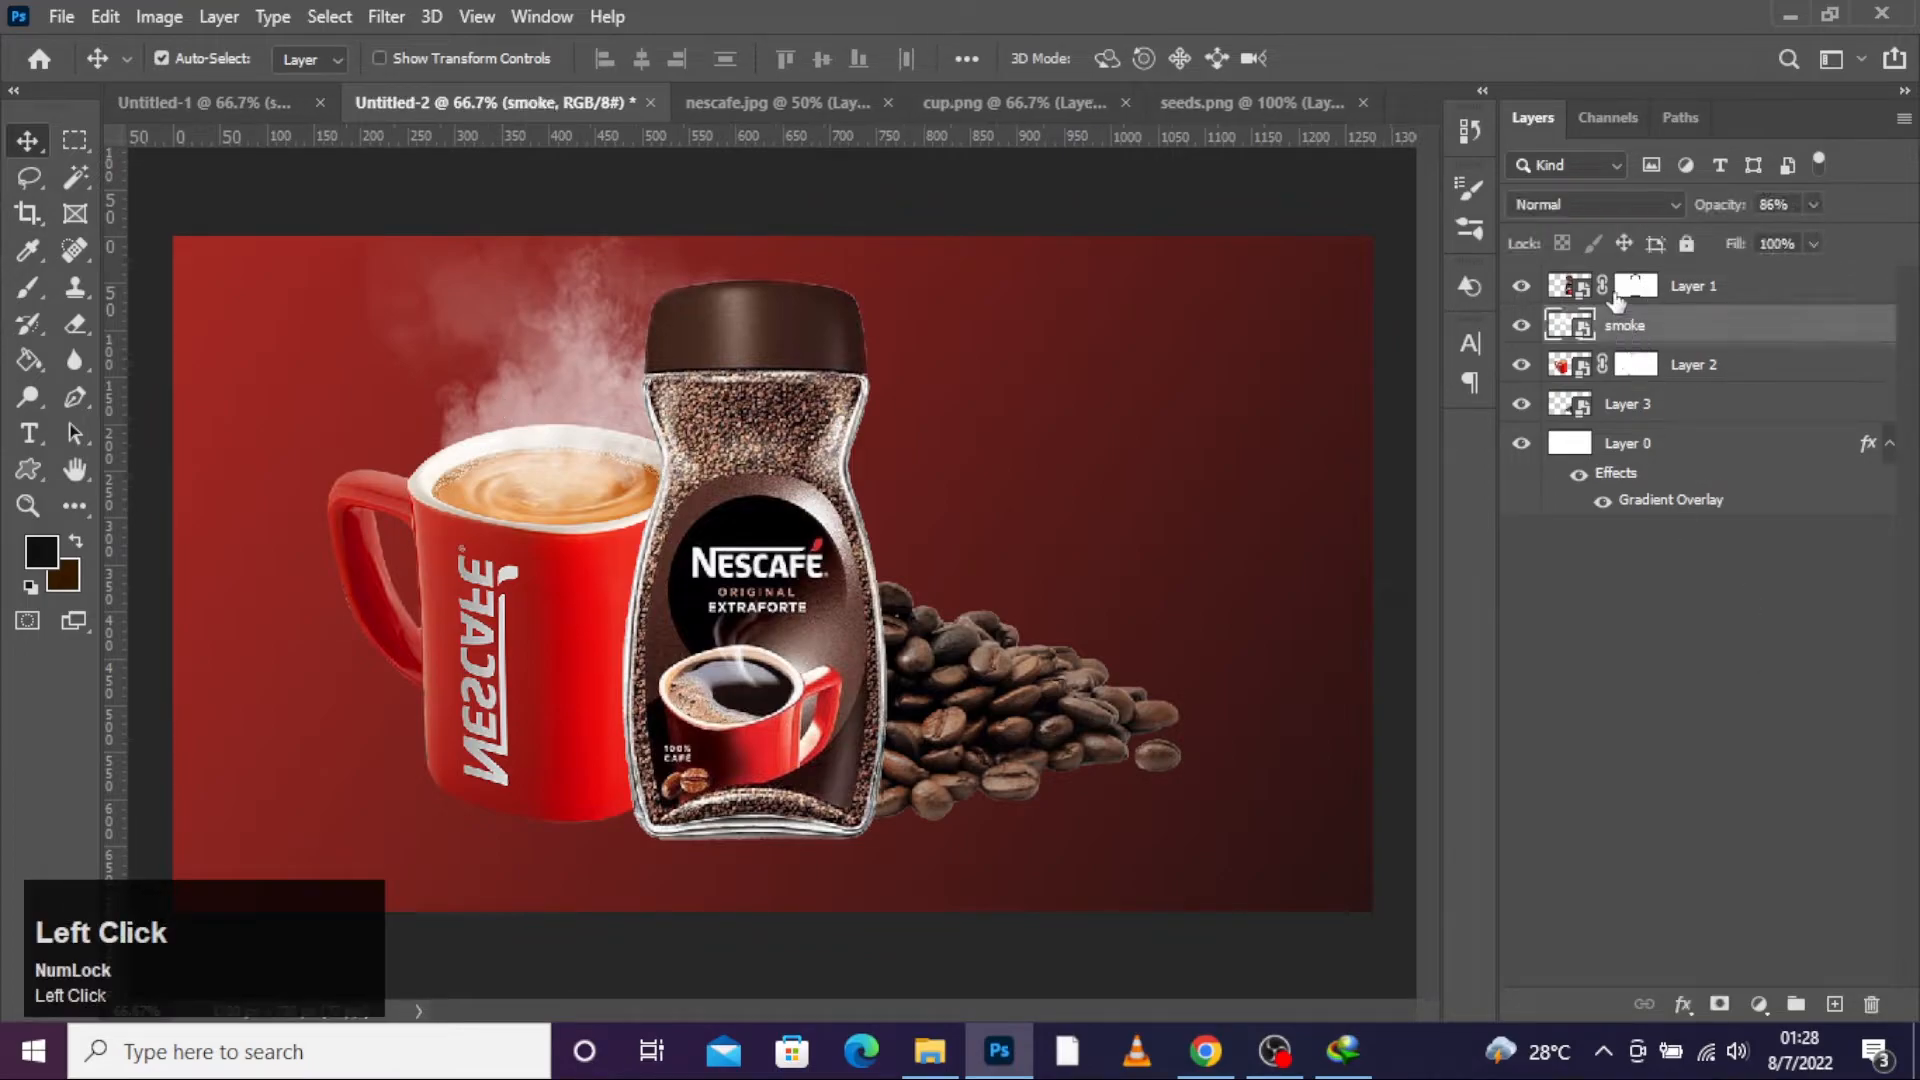
click(1600, 206)
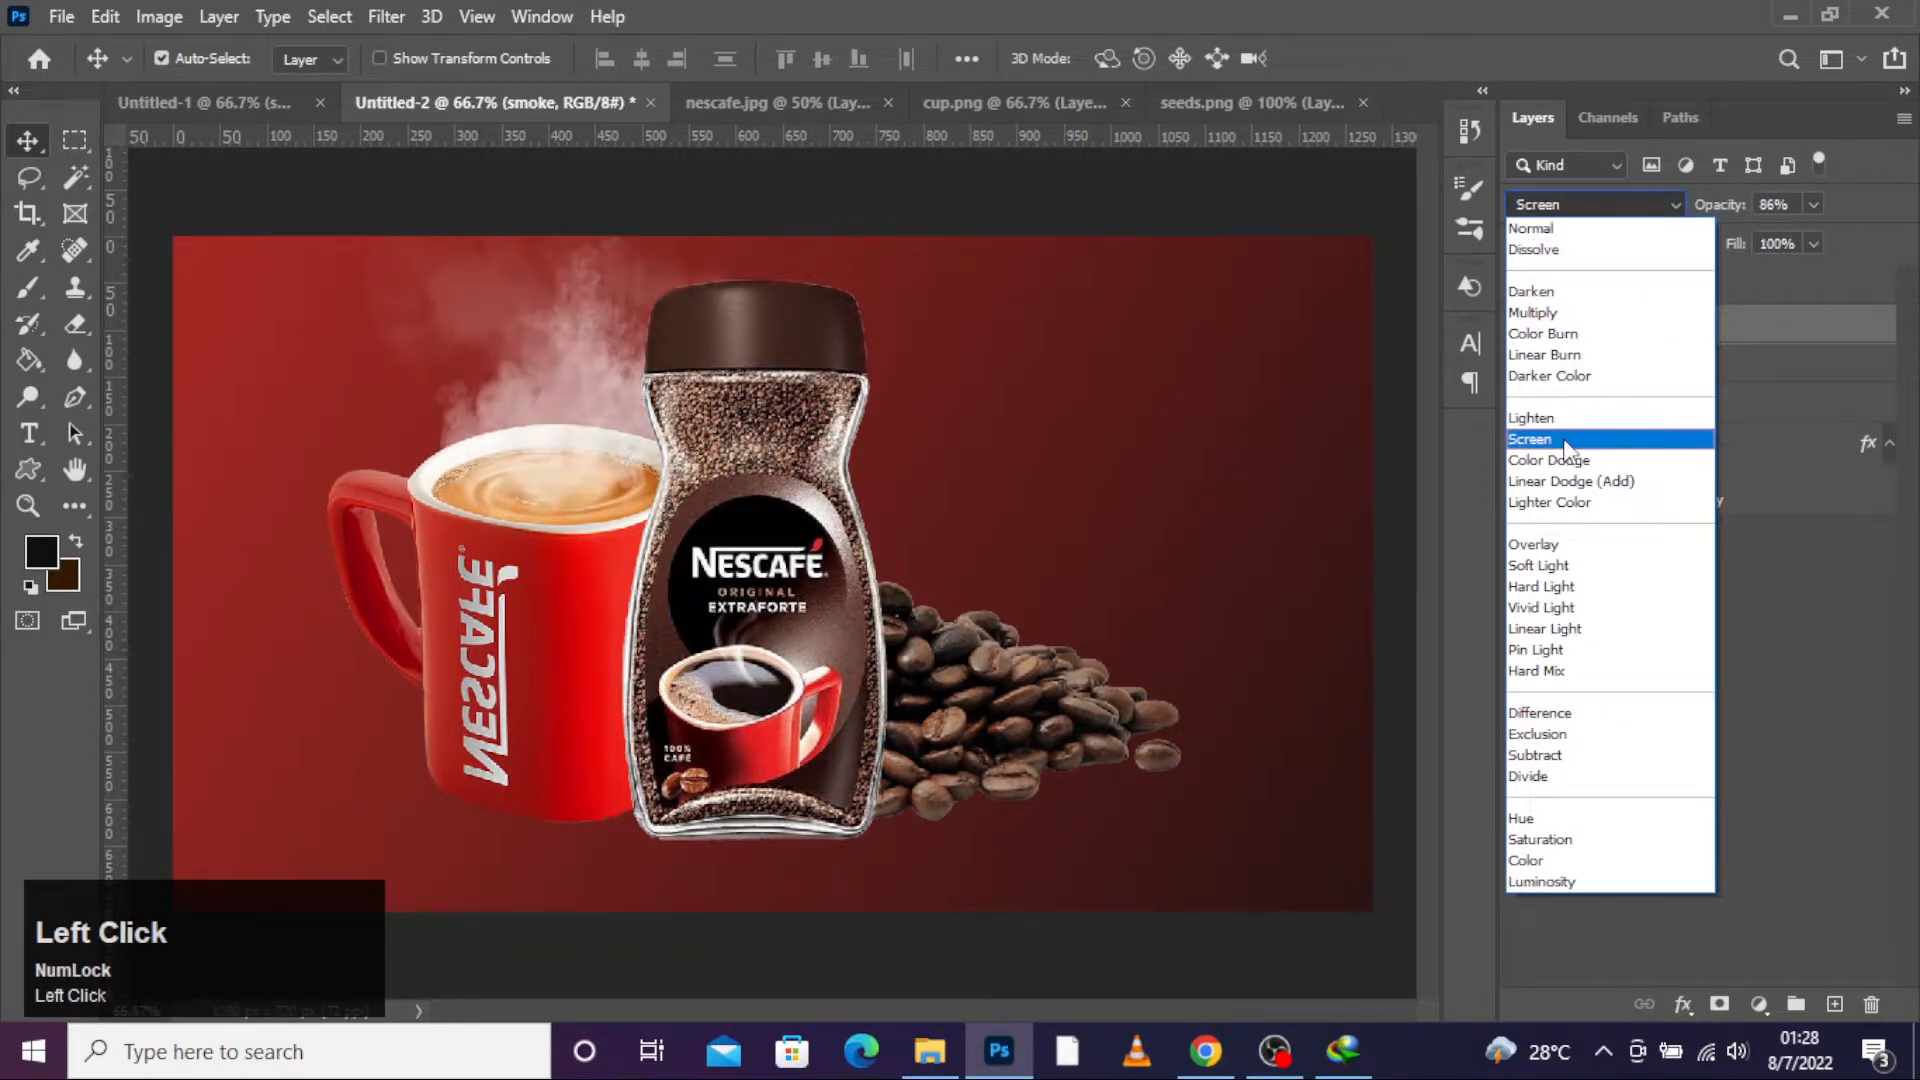
click(1566, 447)
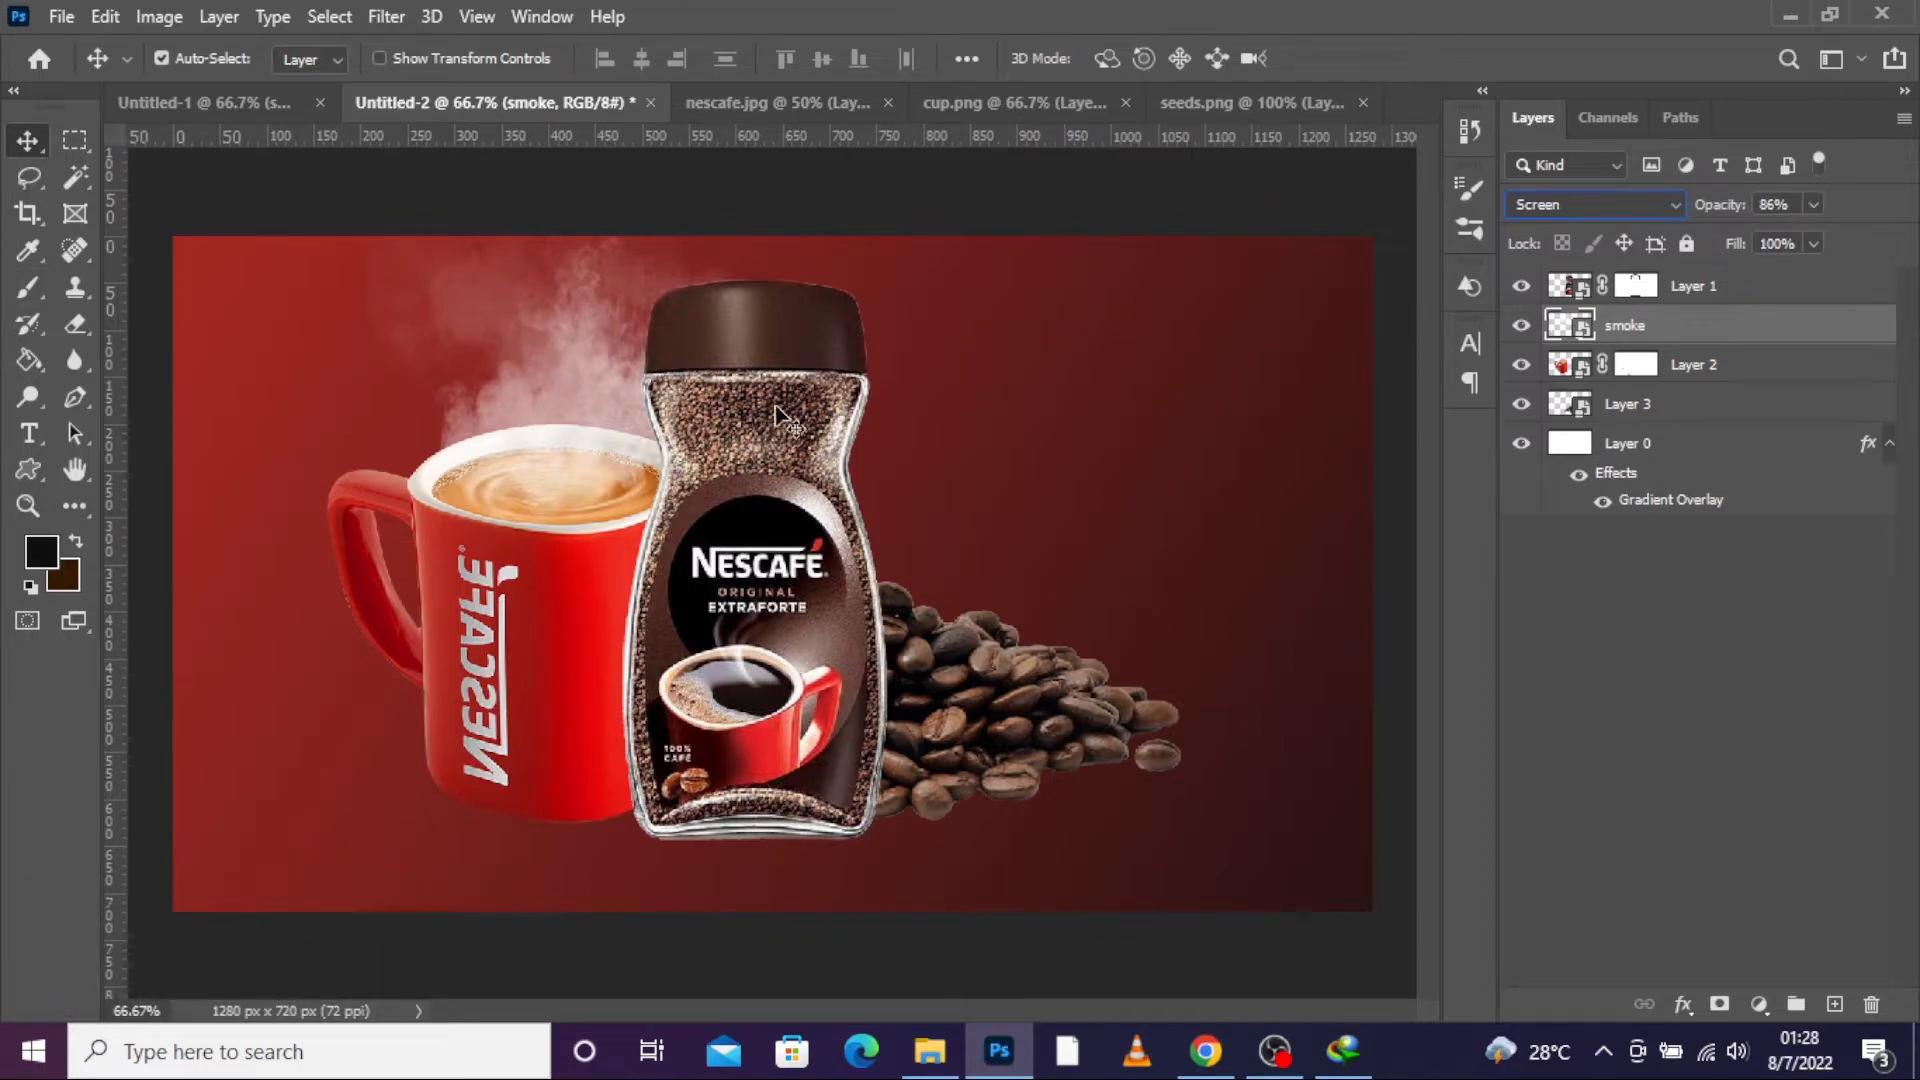
Step: Duplicate the jar's layer and flip the copy vertically
click(1011, 603)
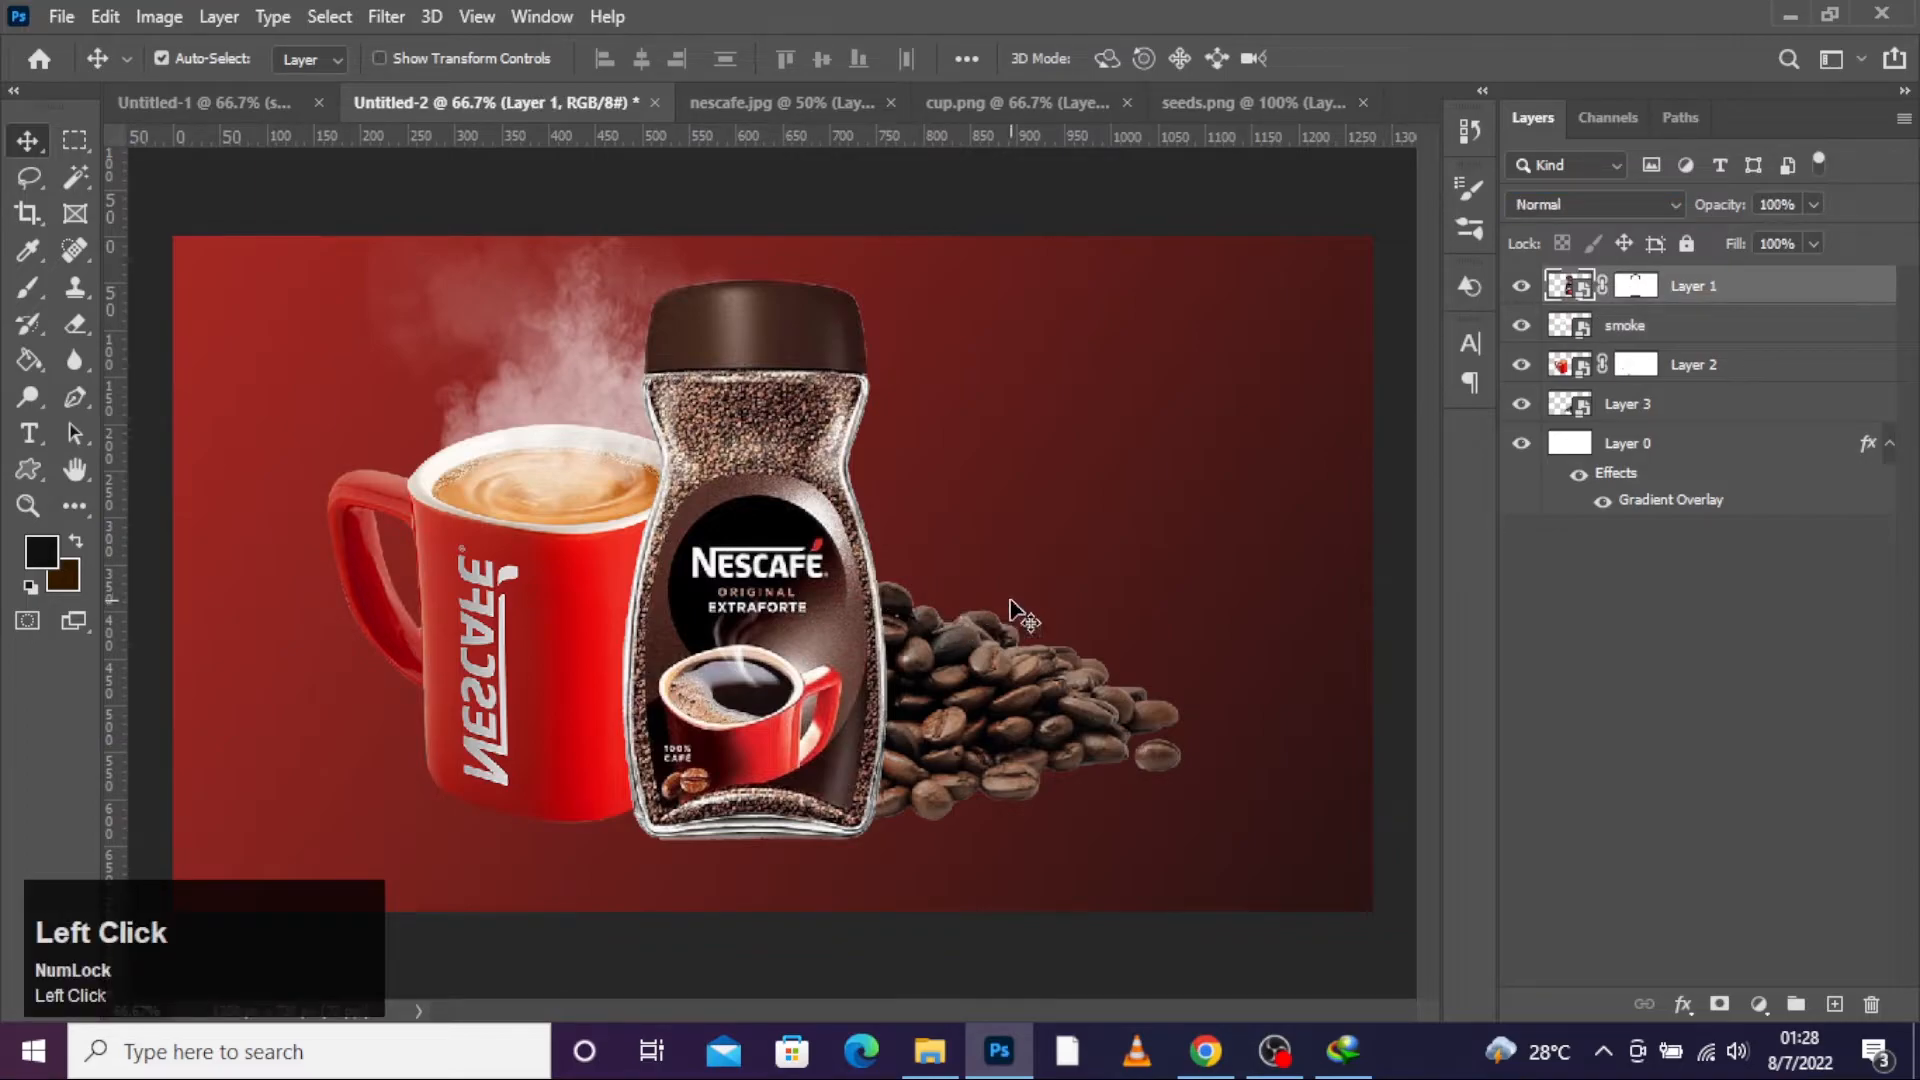
ctrl+click(1564, 293)
key(ctrl+j)
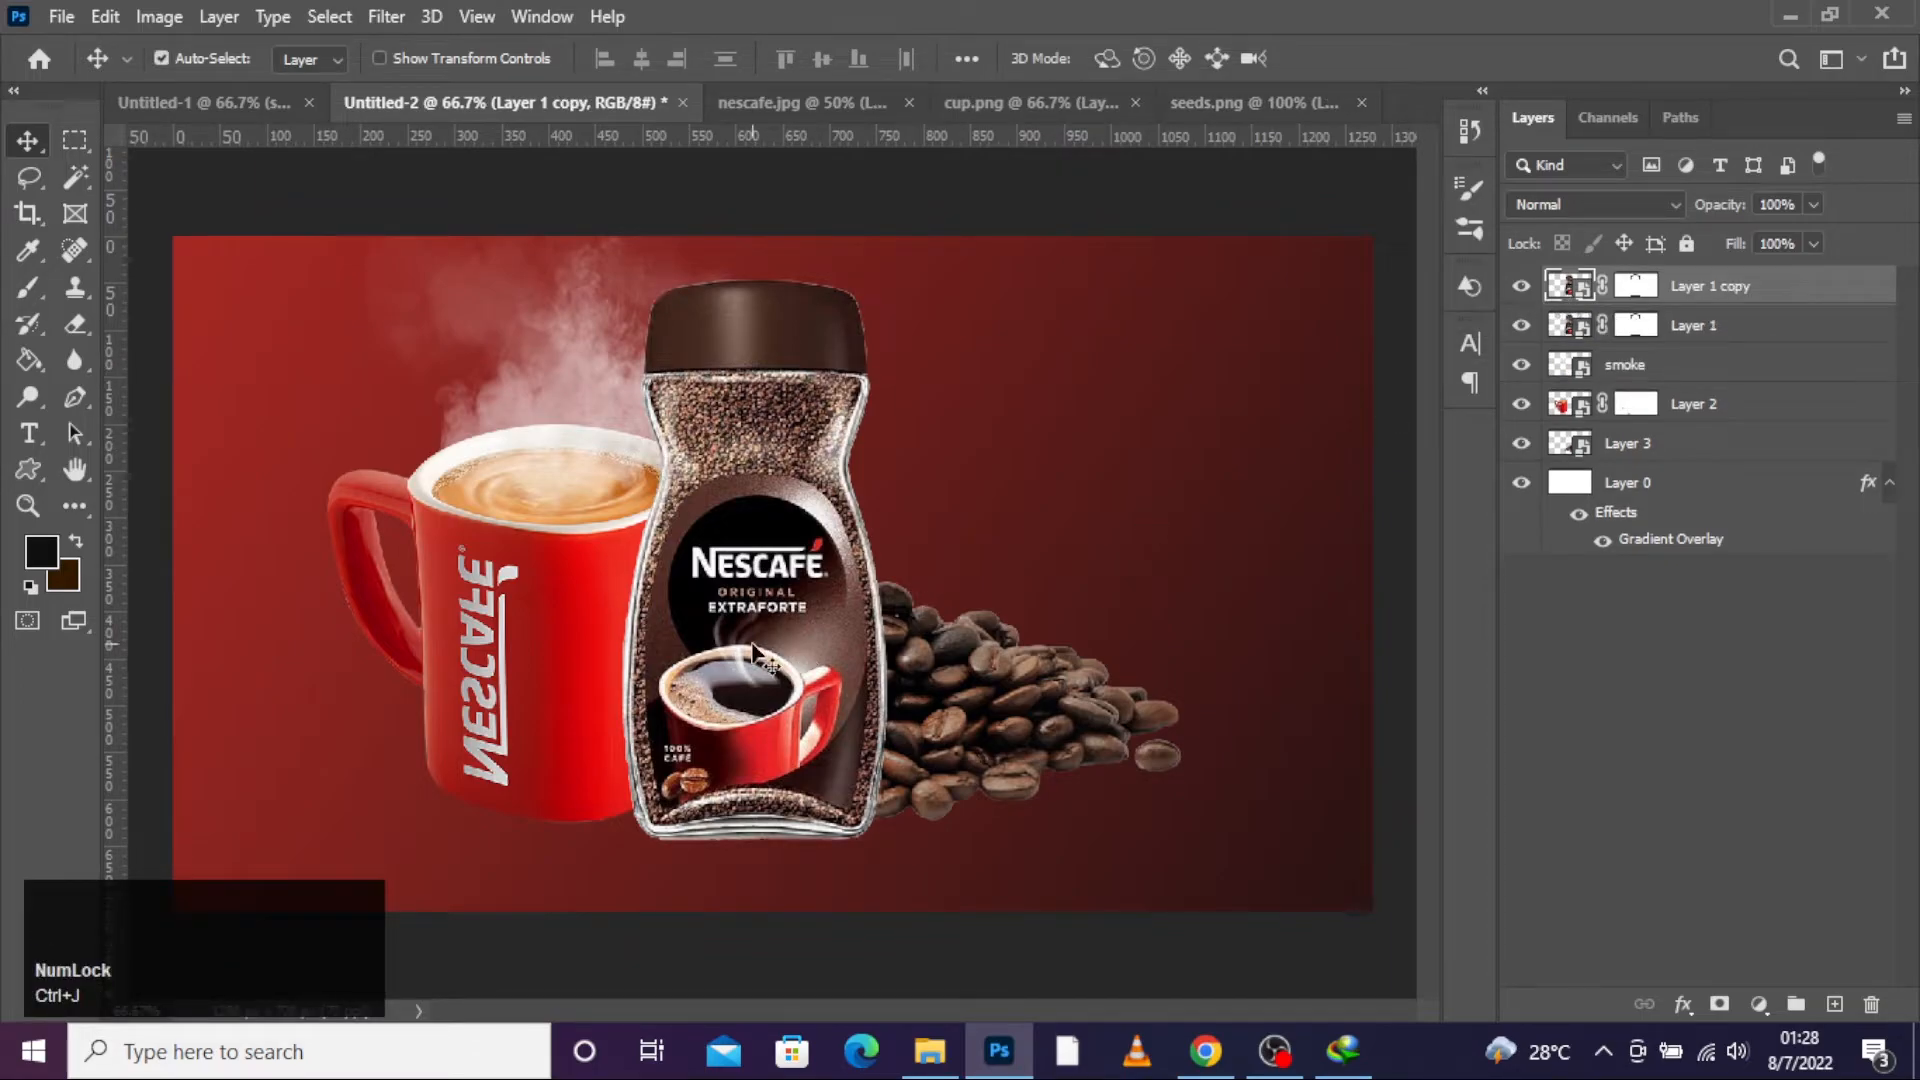
key(ctrl+t)
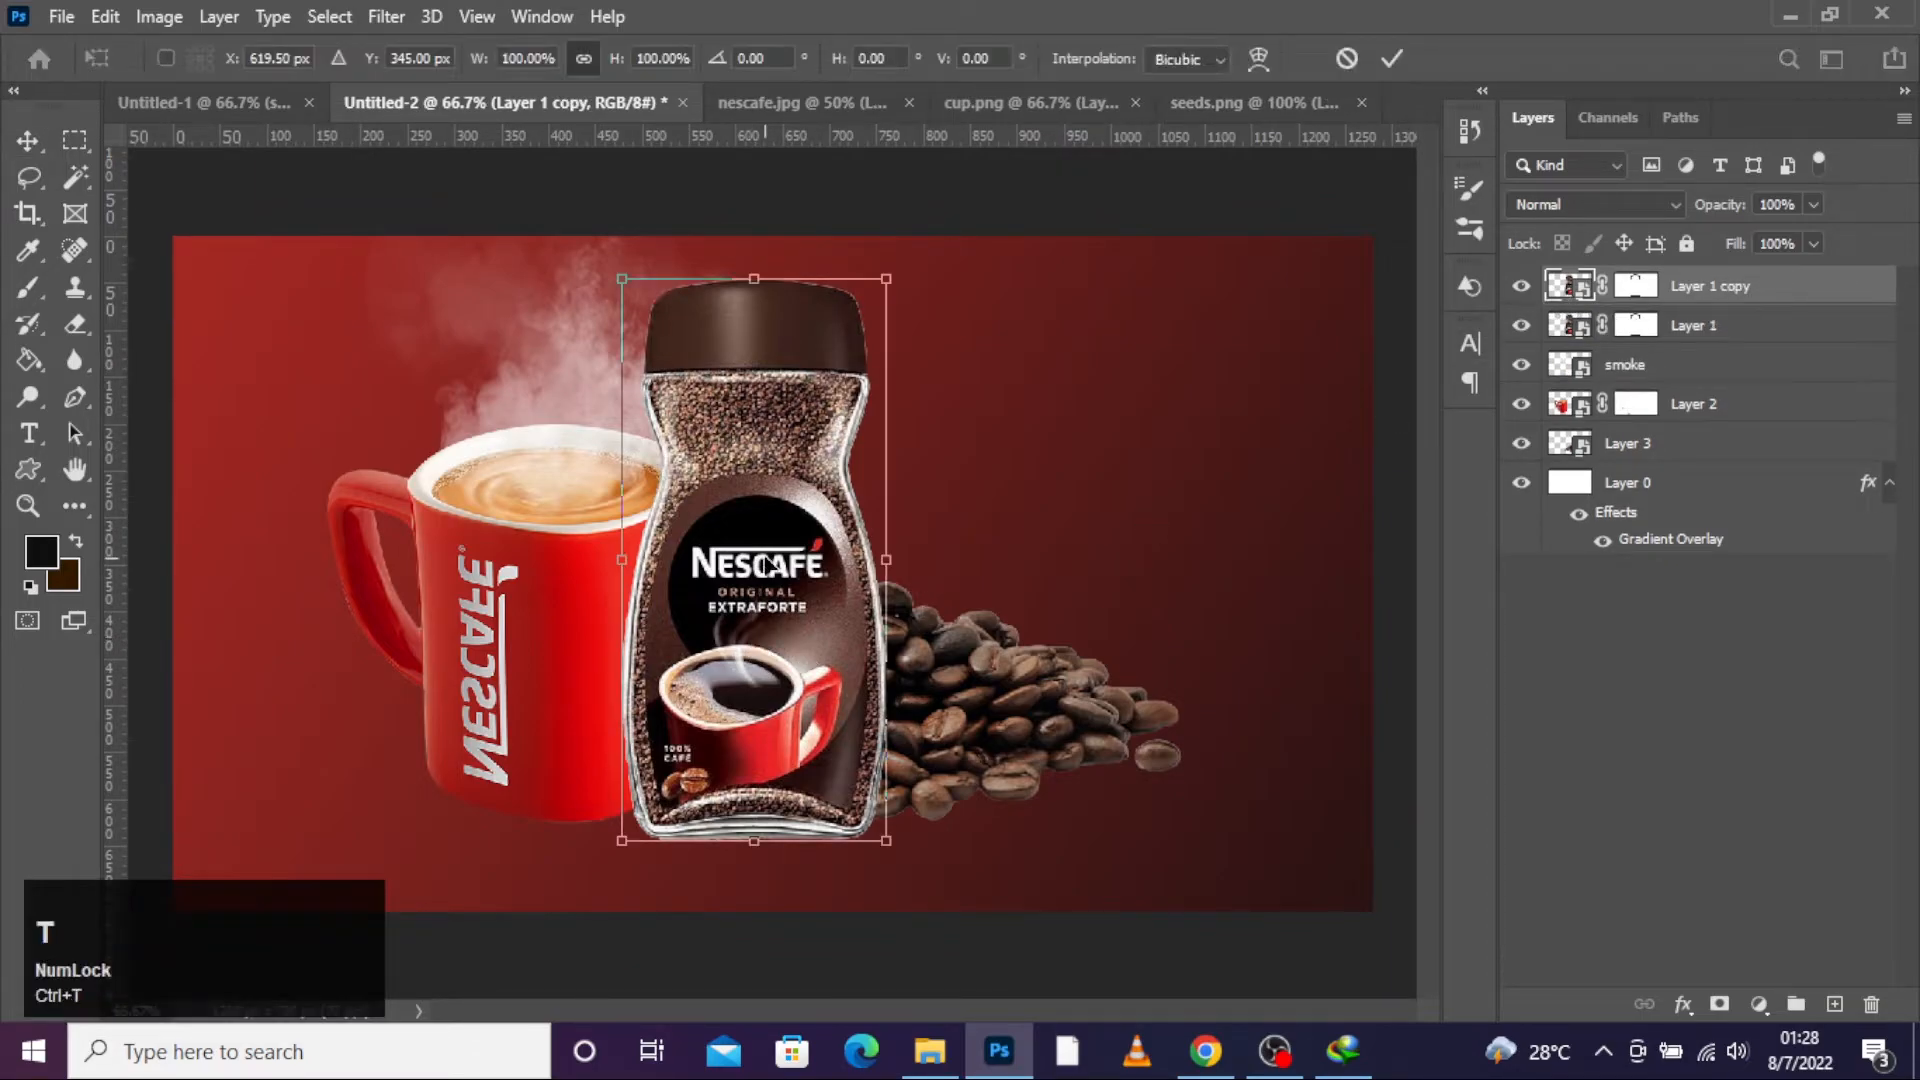
right_click(760, 642)
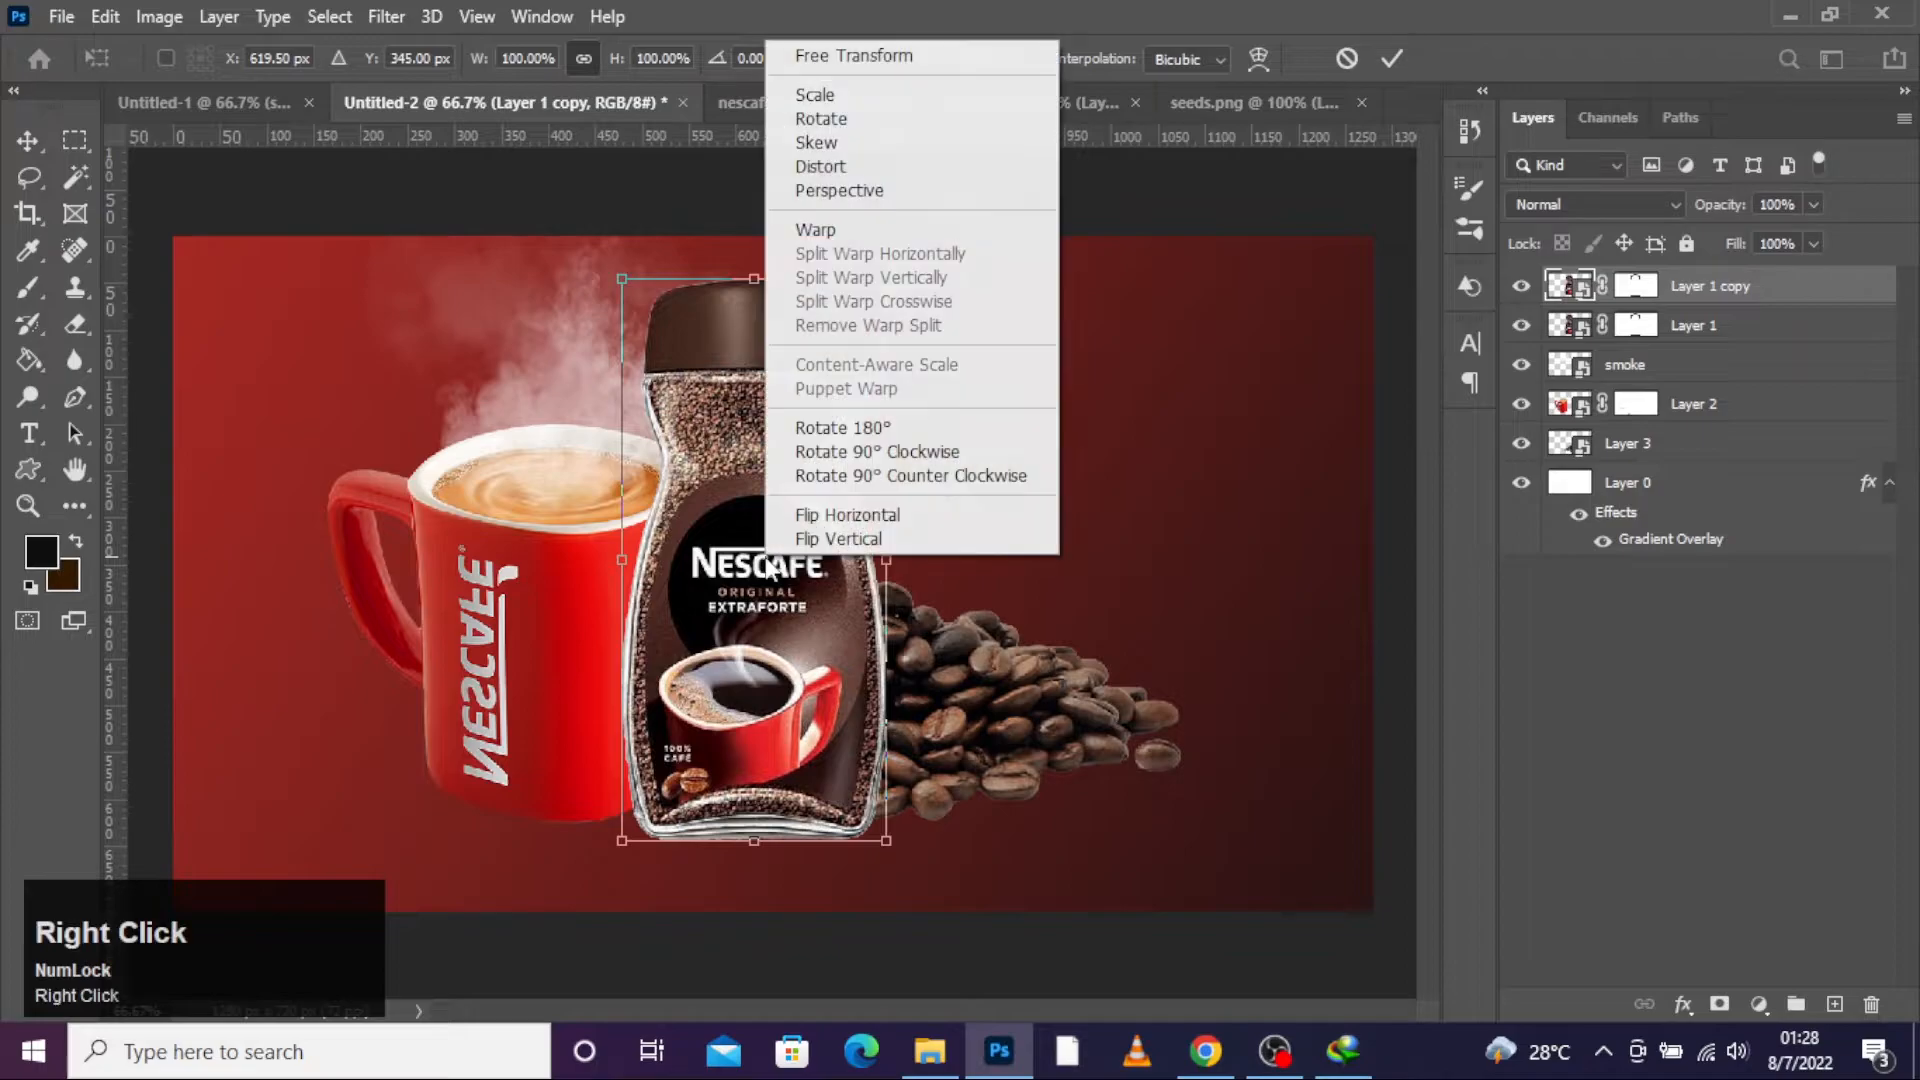
click(855, 539)
Step: Move the flipped jar copy directly beneath the jar's base as a reflection and set its opacity to 64%
drag(788, 500, 806, 1056)
click(27, 140)
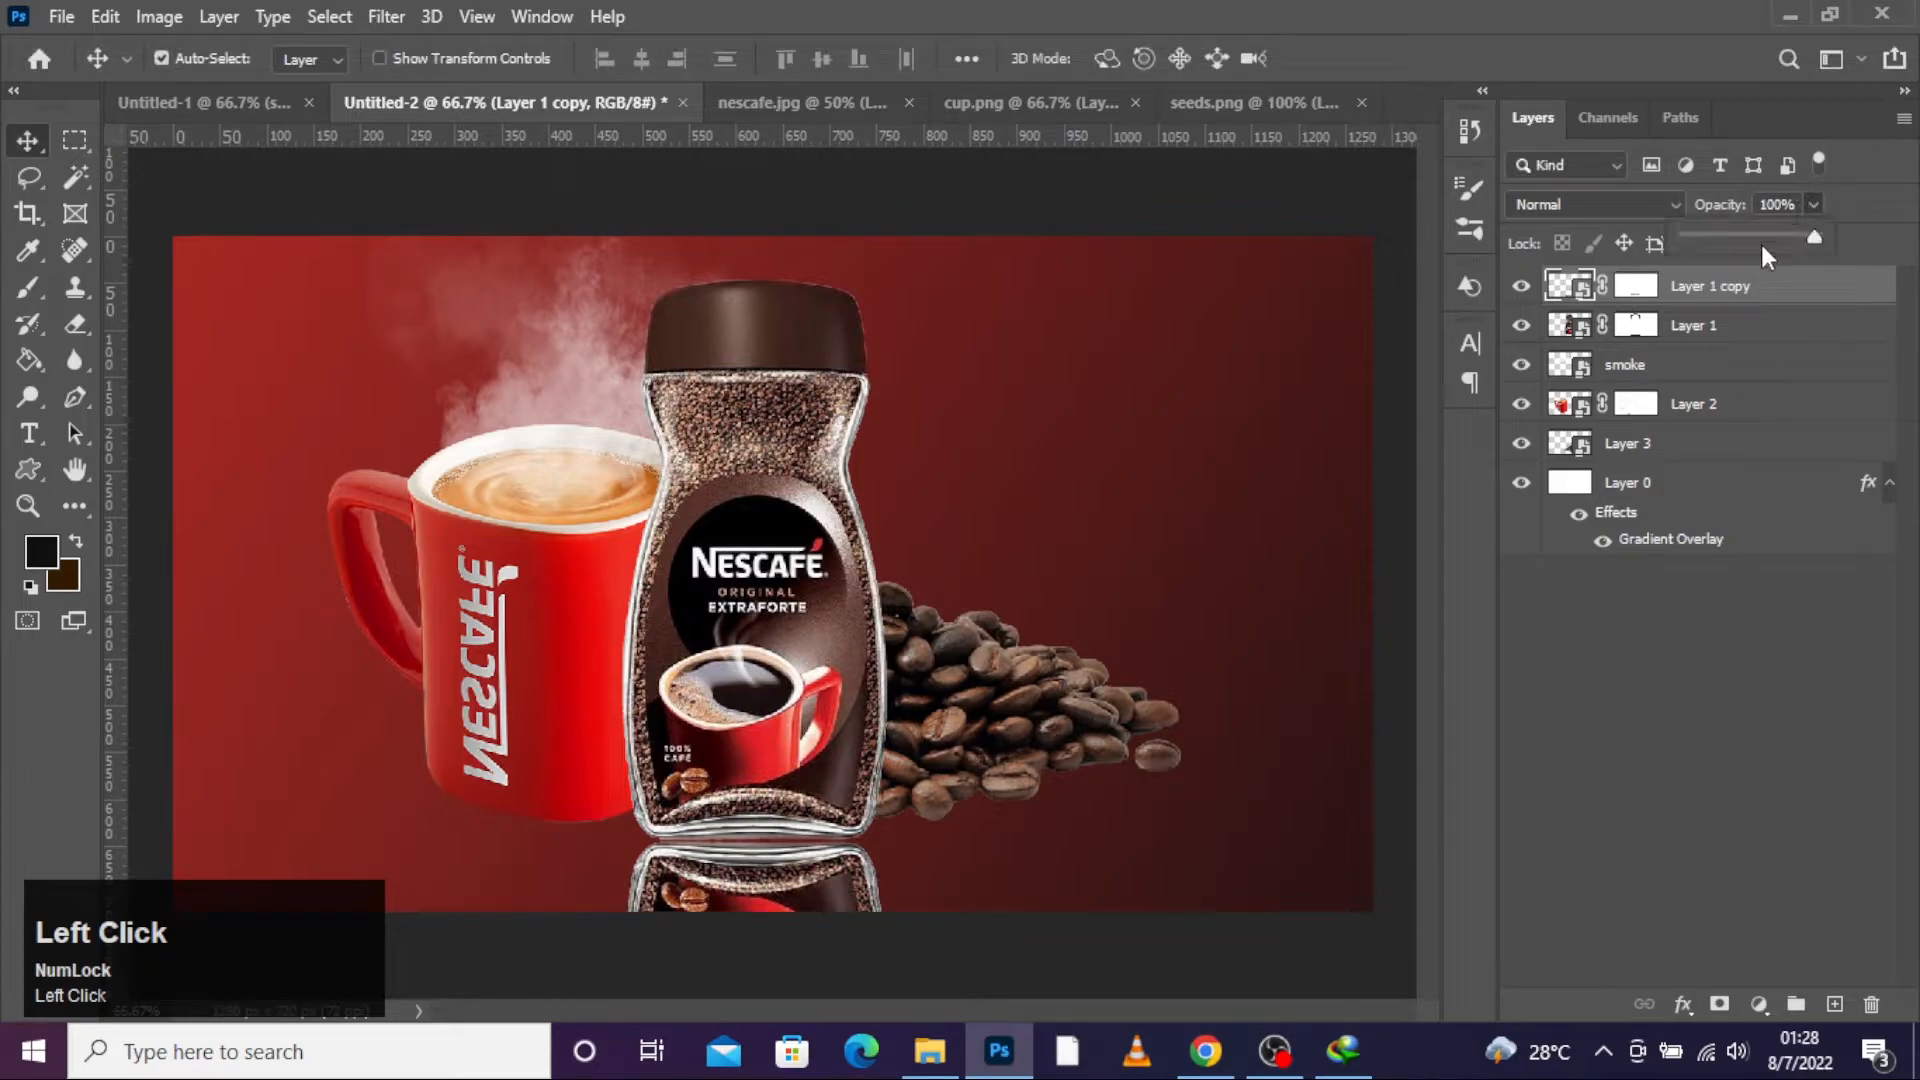
drag(1804, 234, 1767, 240)
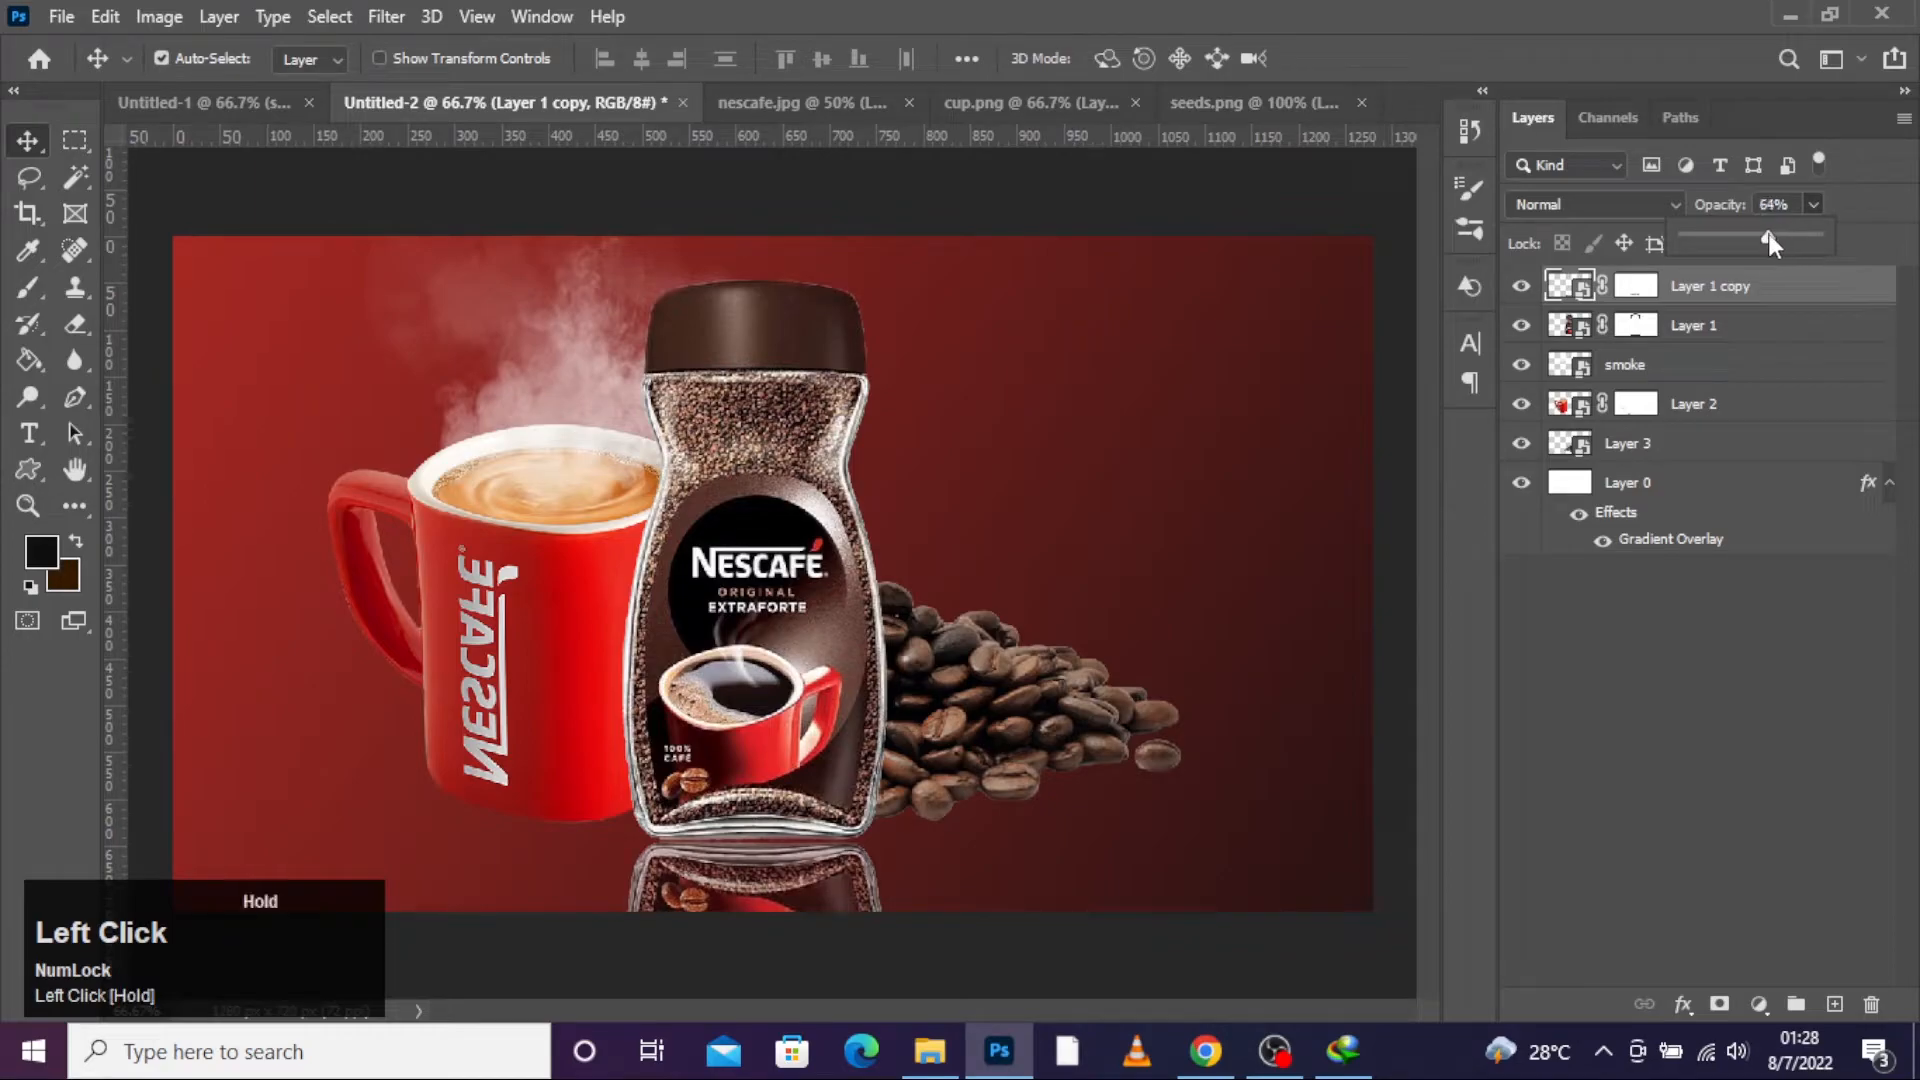
click(28, 140)
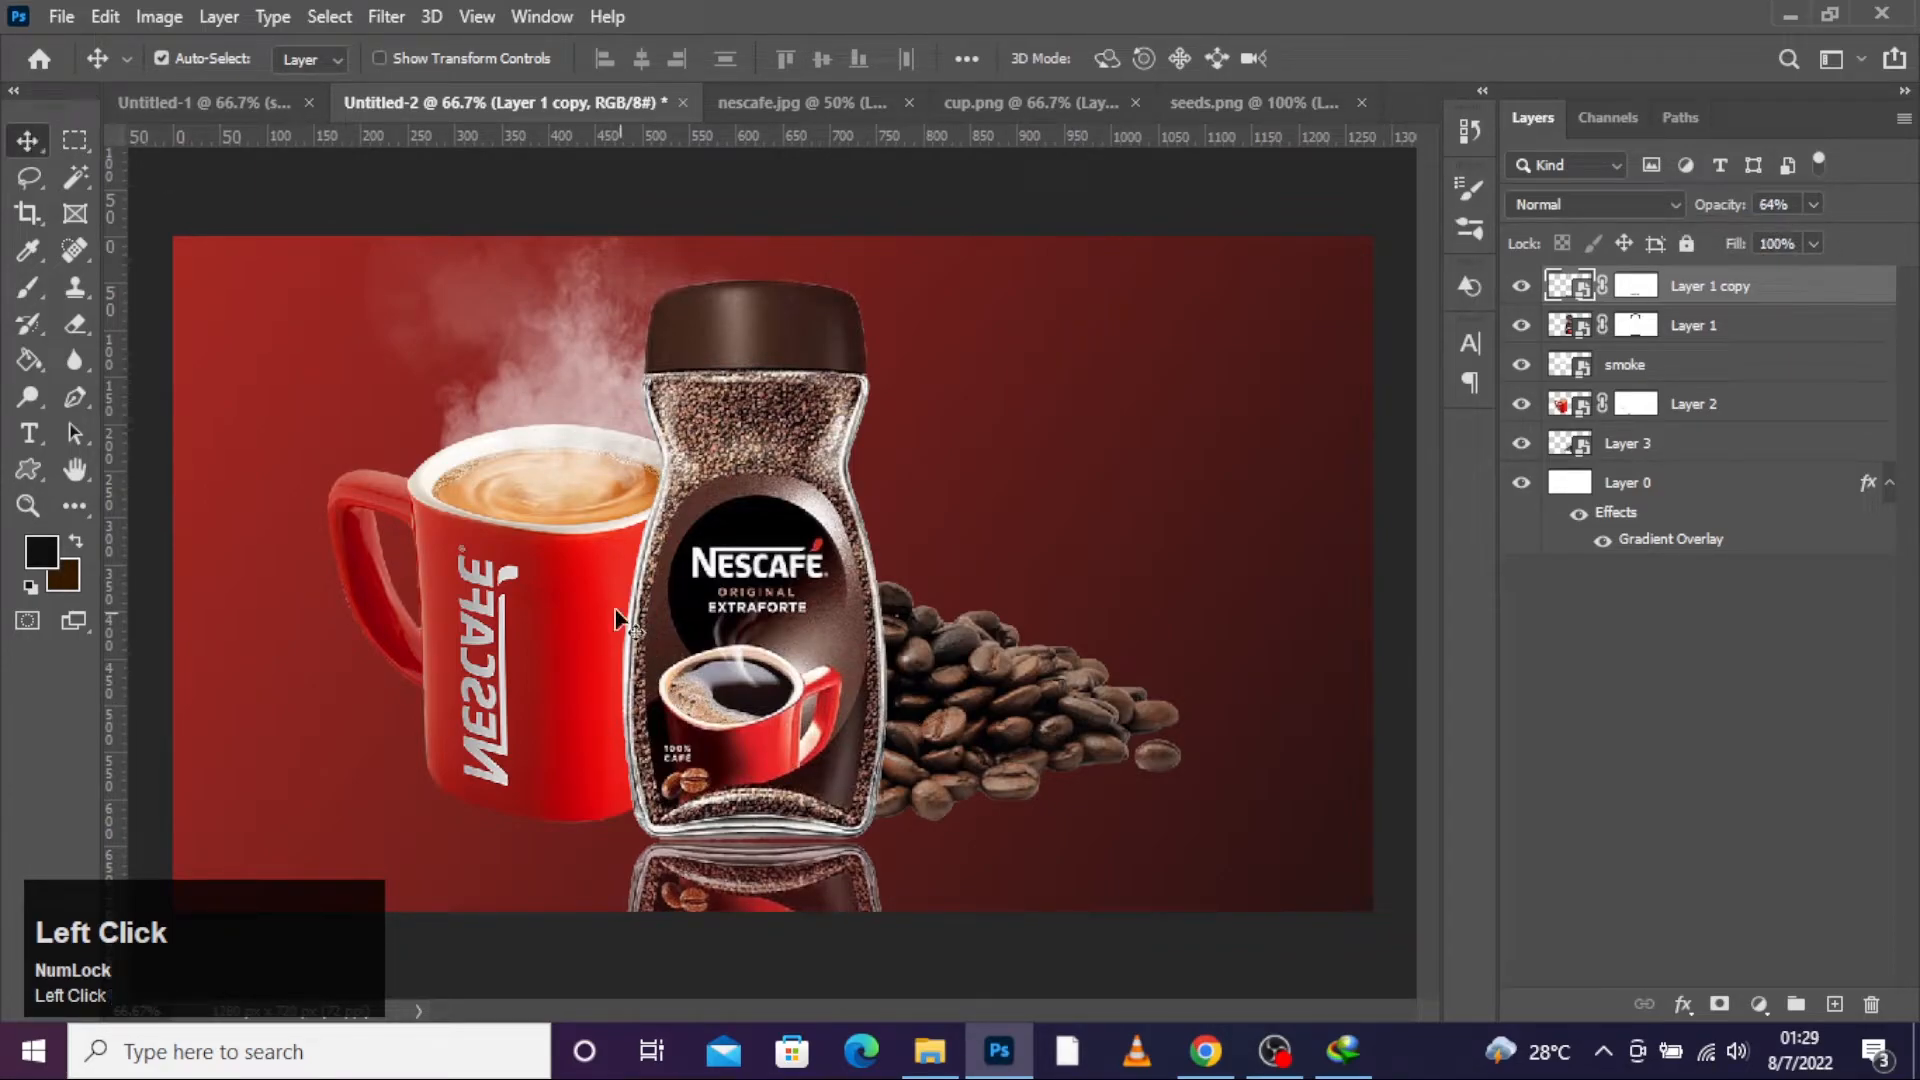
Step: Duplicate the mug's layer and flip the copy vertically
click(595, 642)
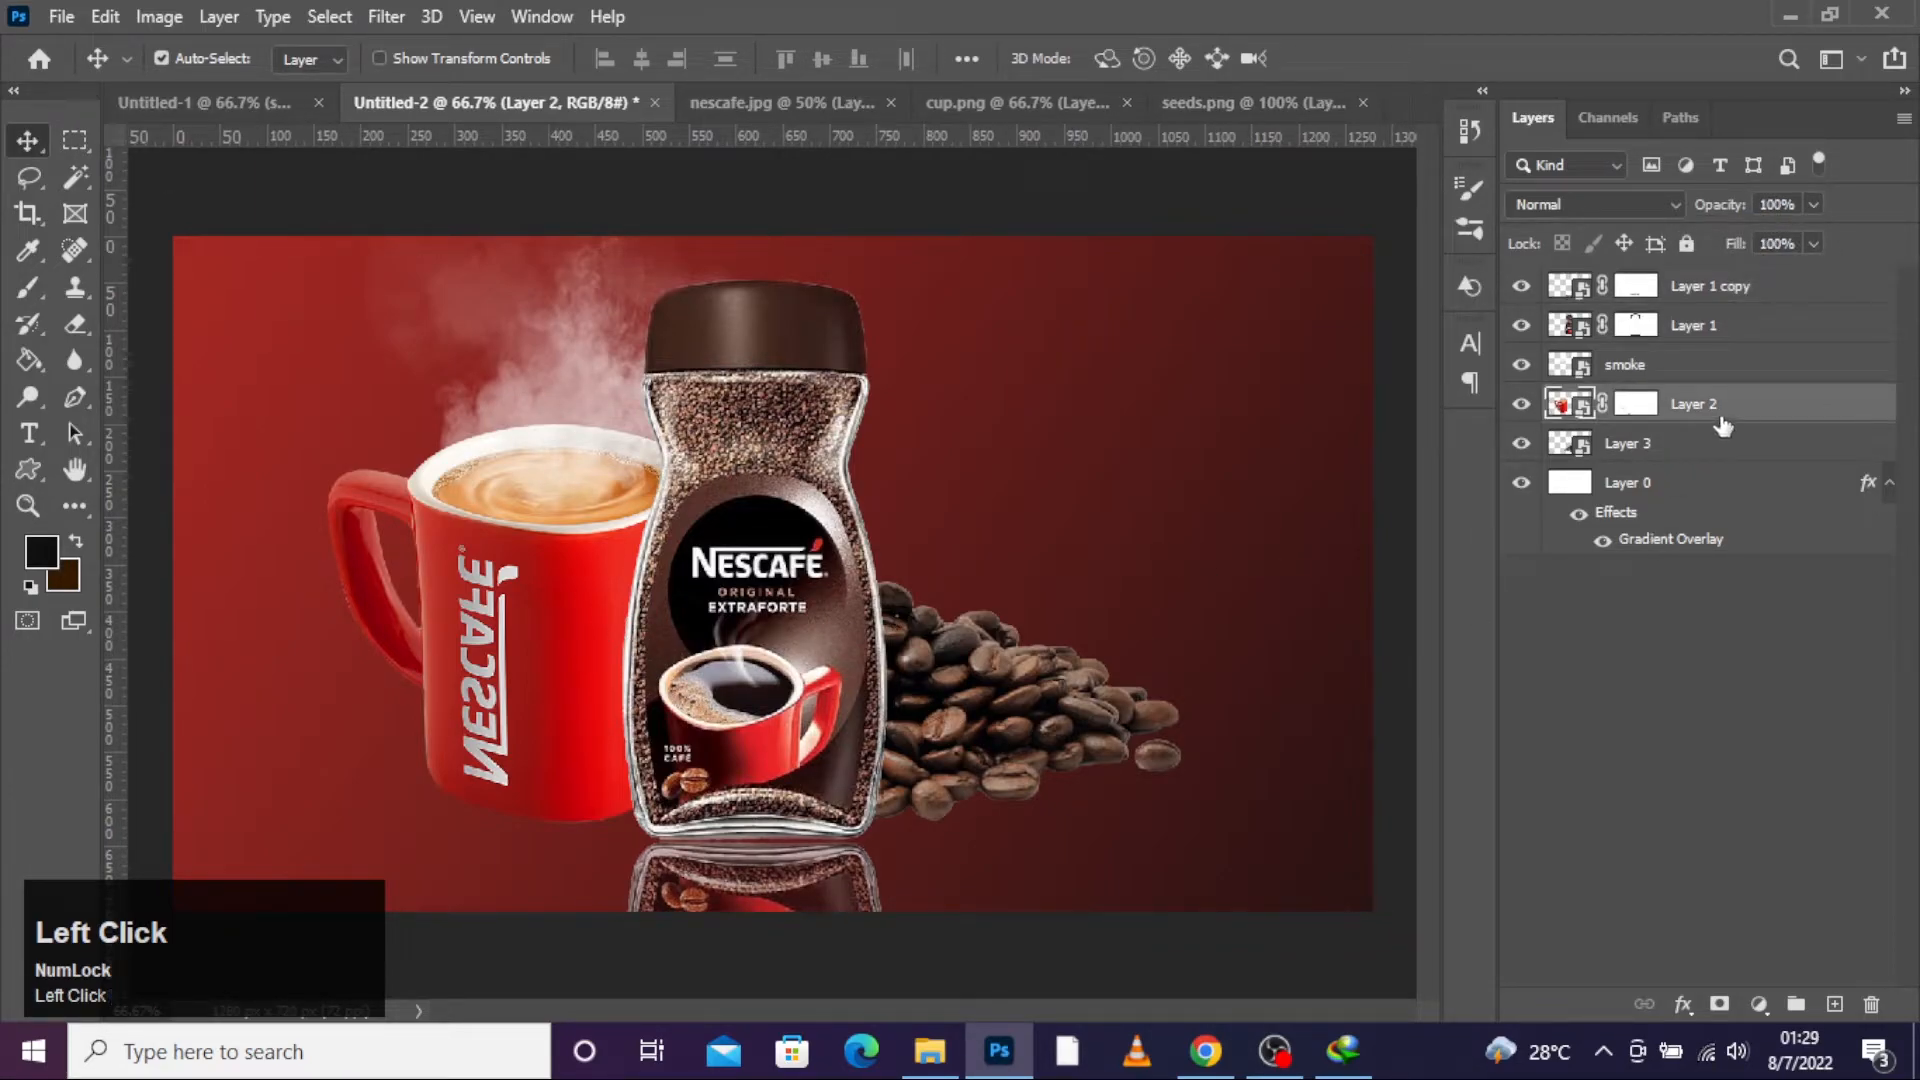
key(ctrl+j)
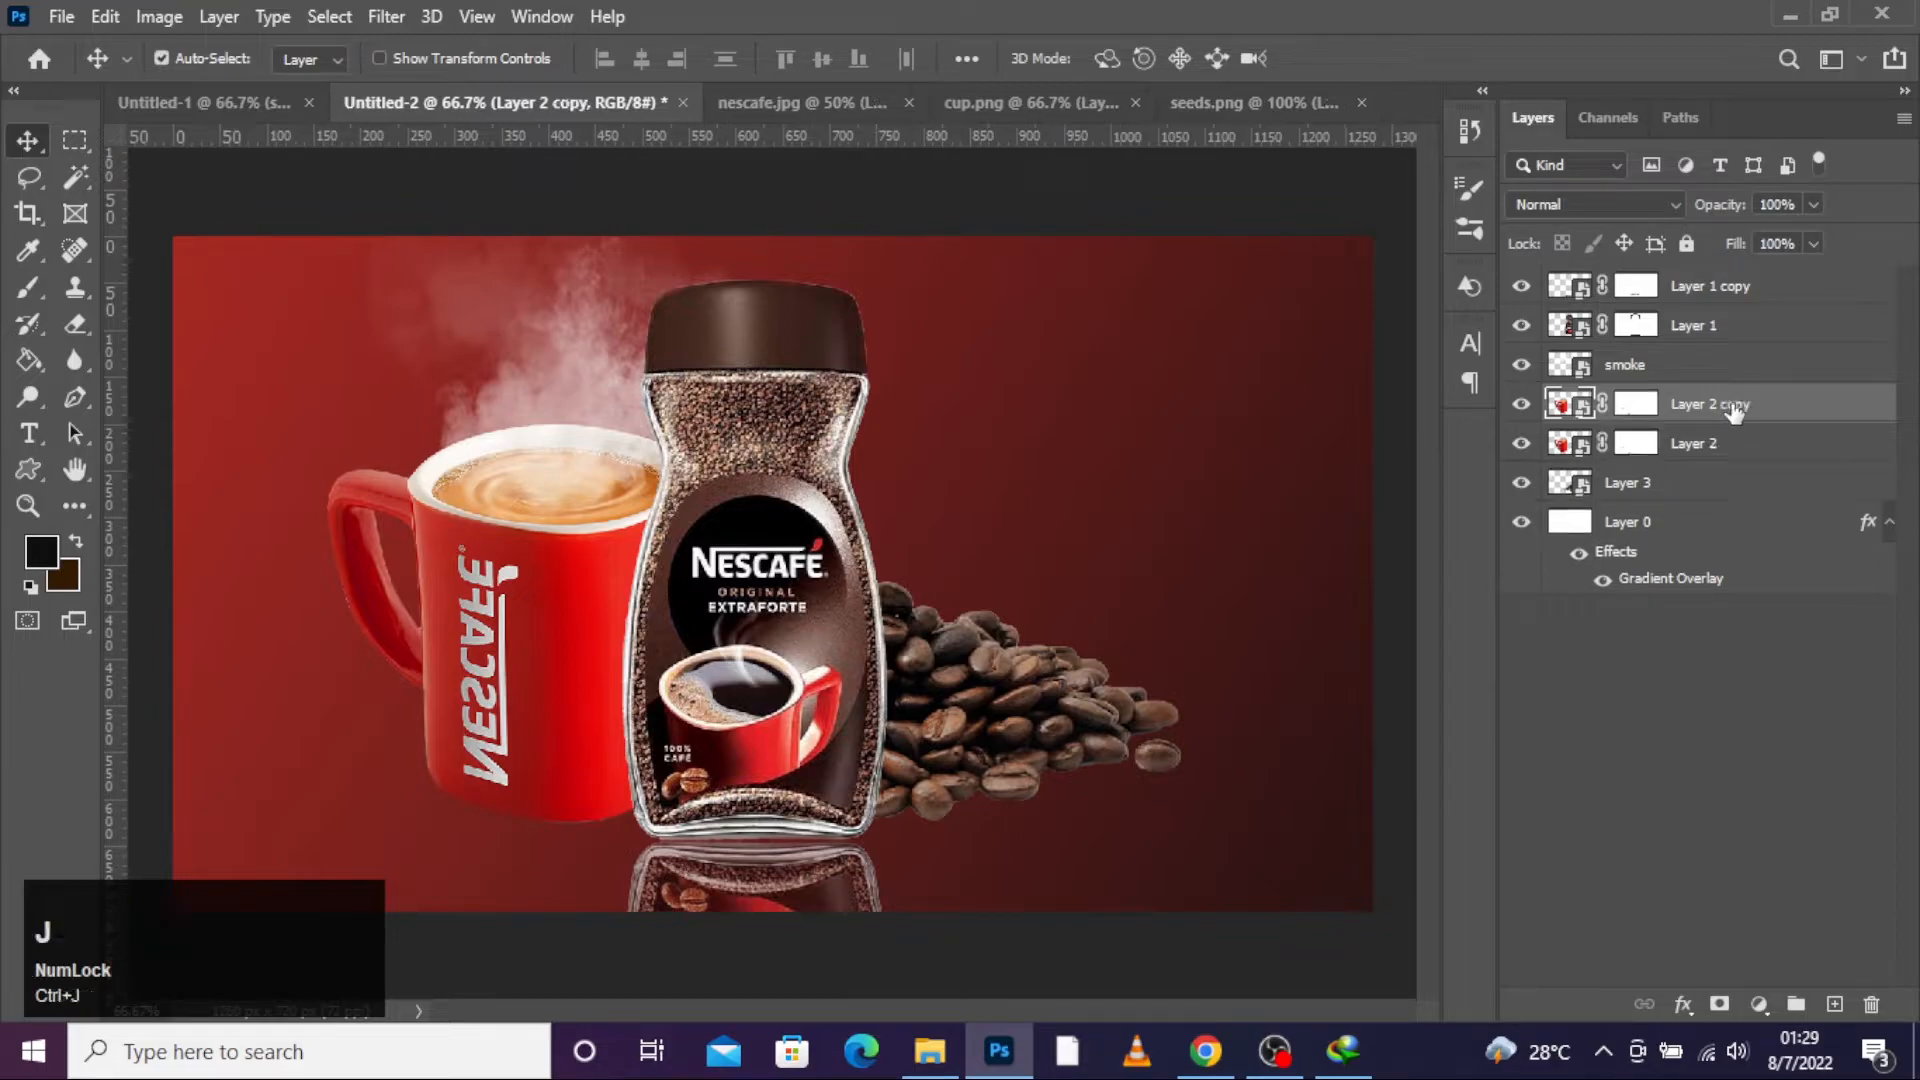
click(550, 662)
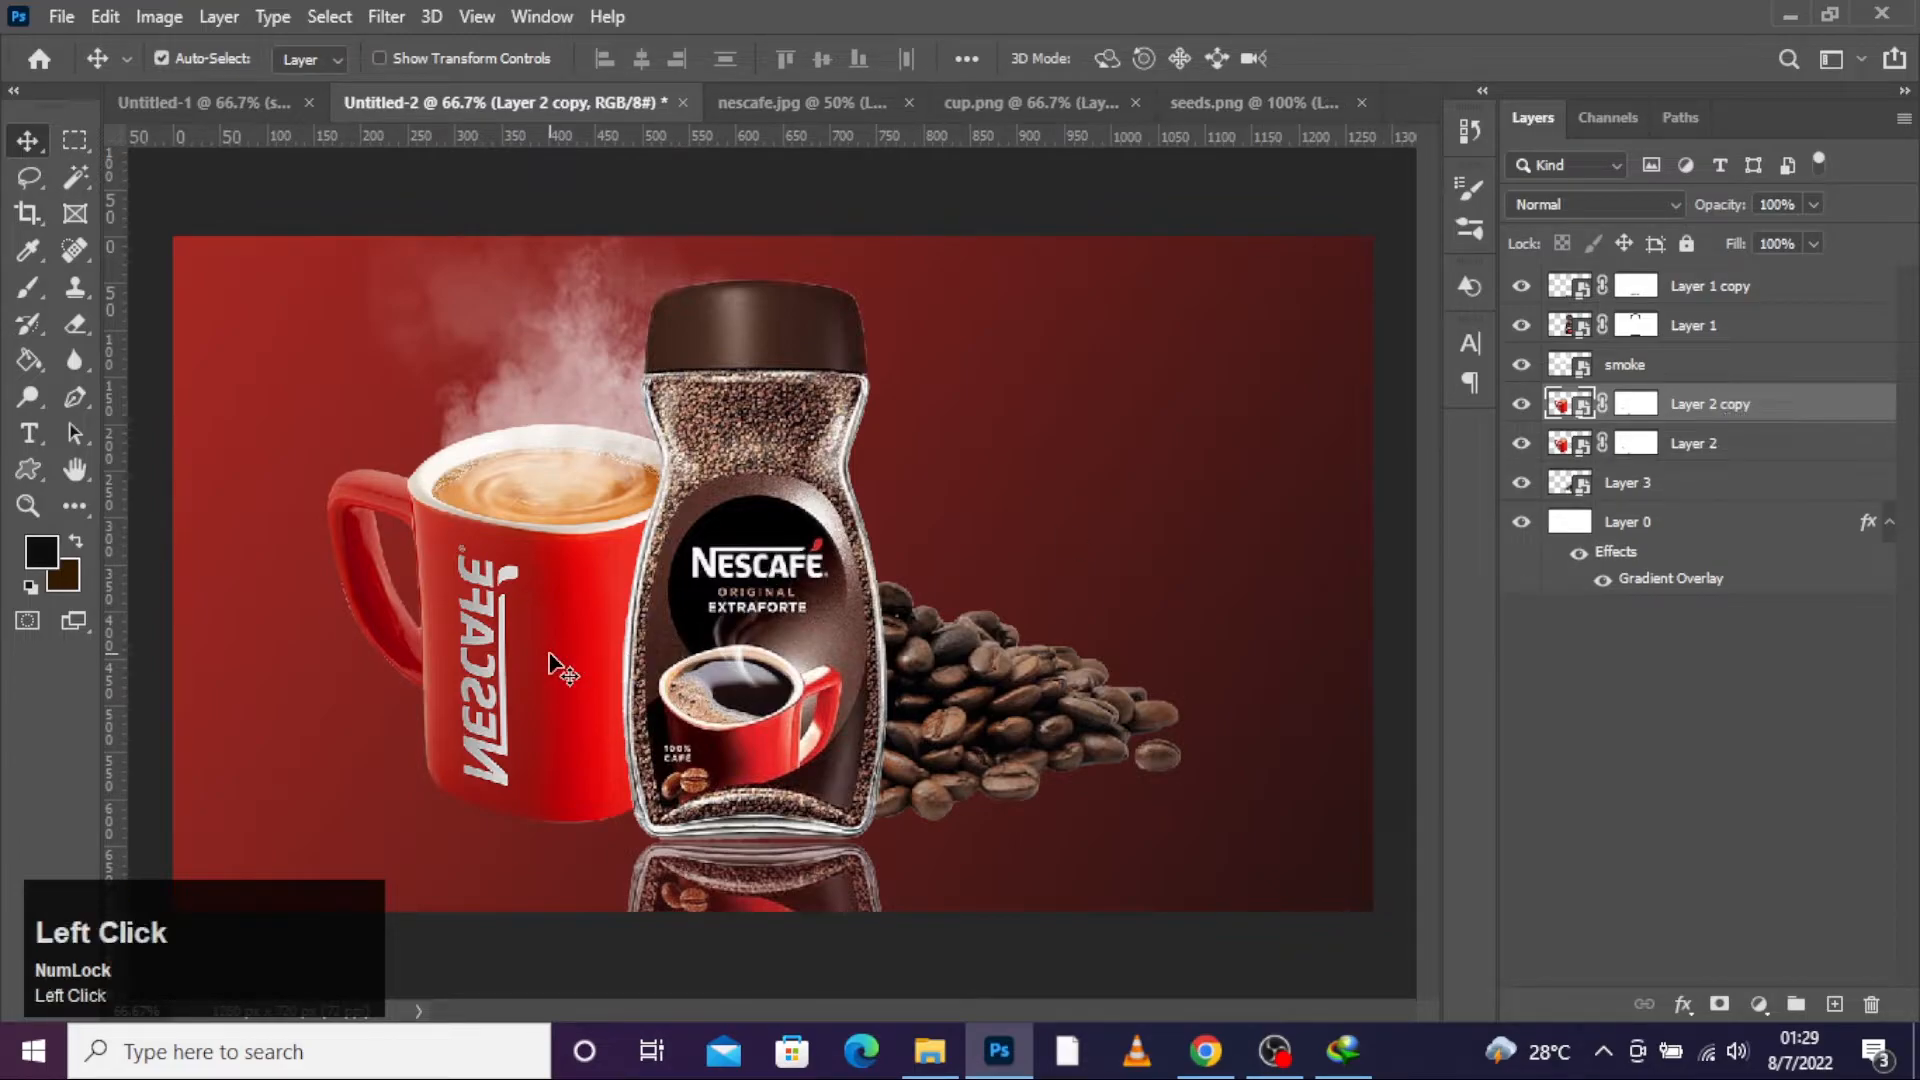
key(ctrl+t)
right_click(675, 482)
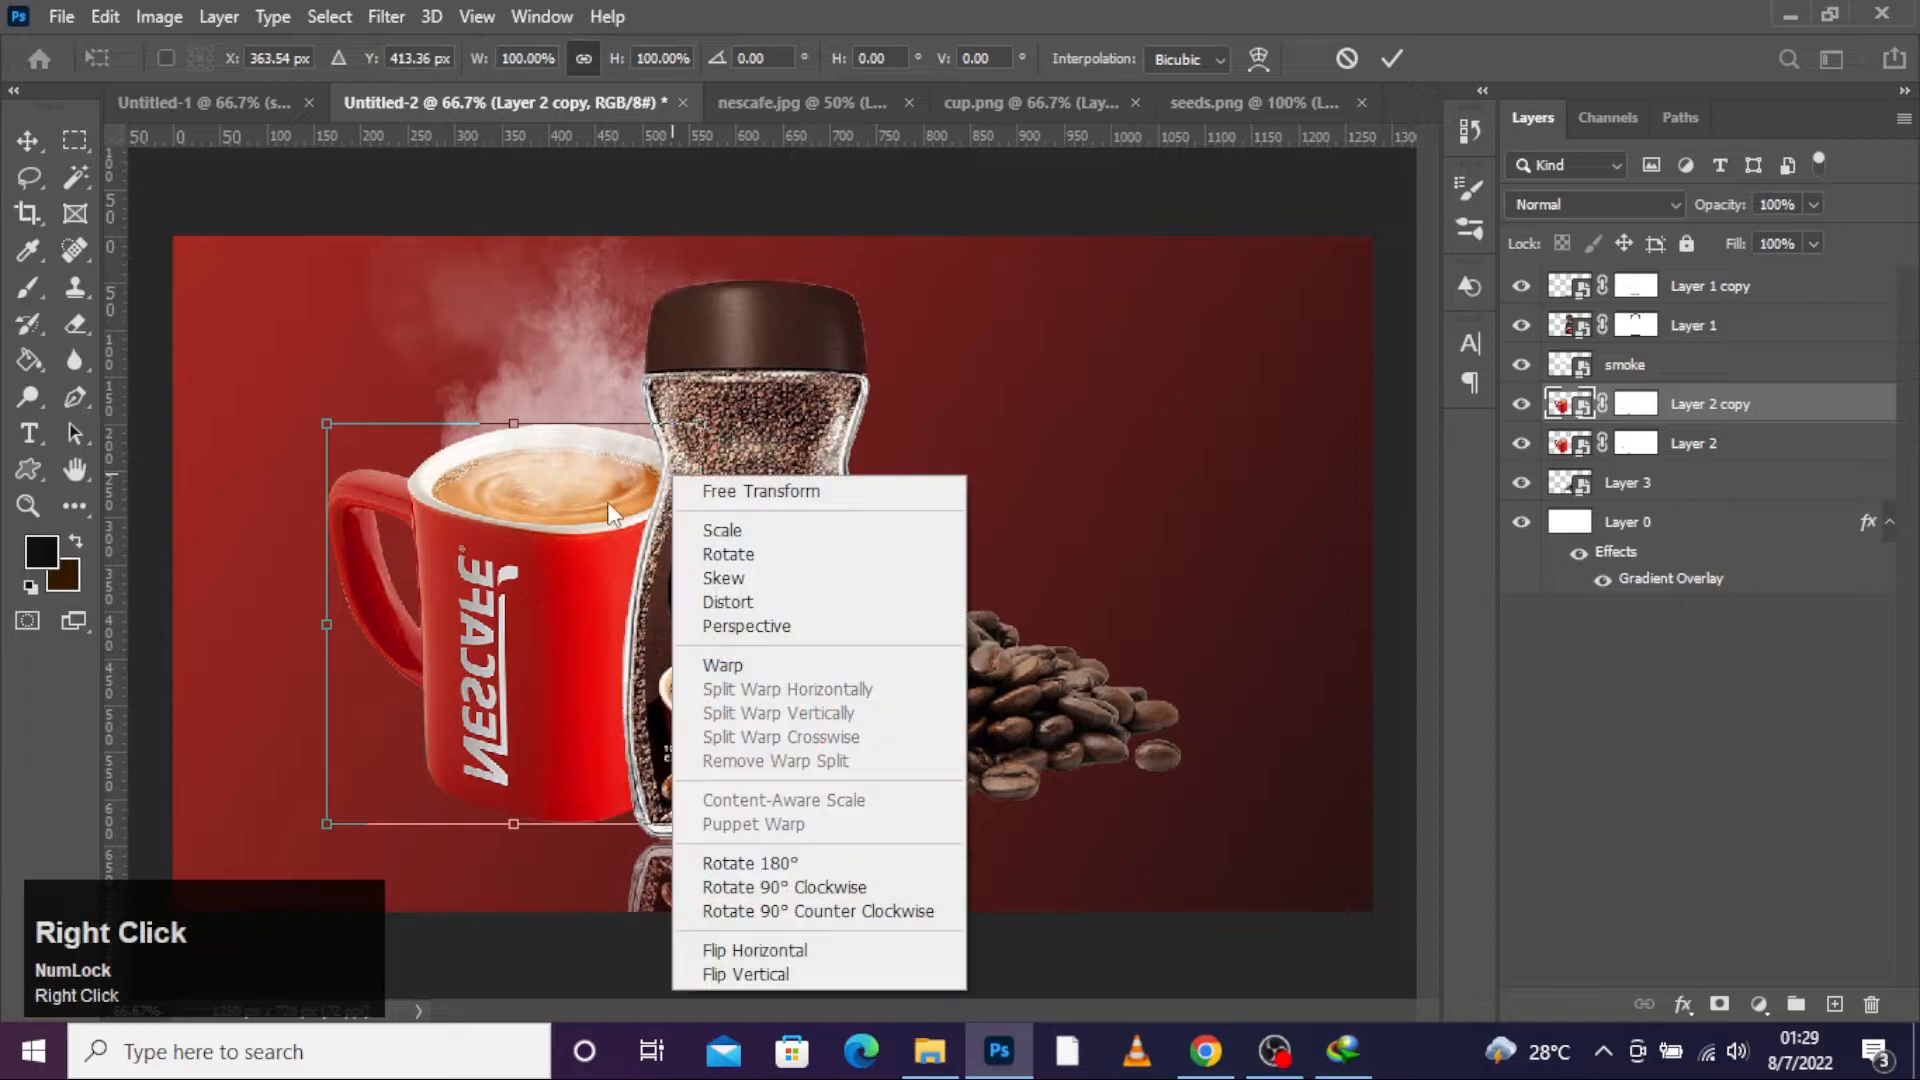
click(748, 973)
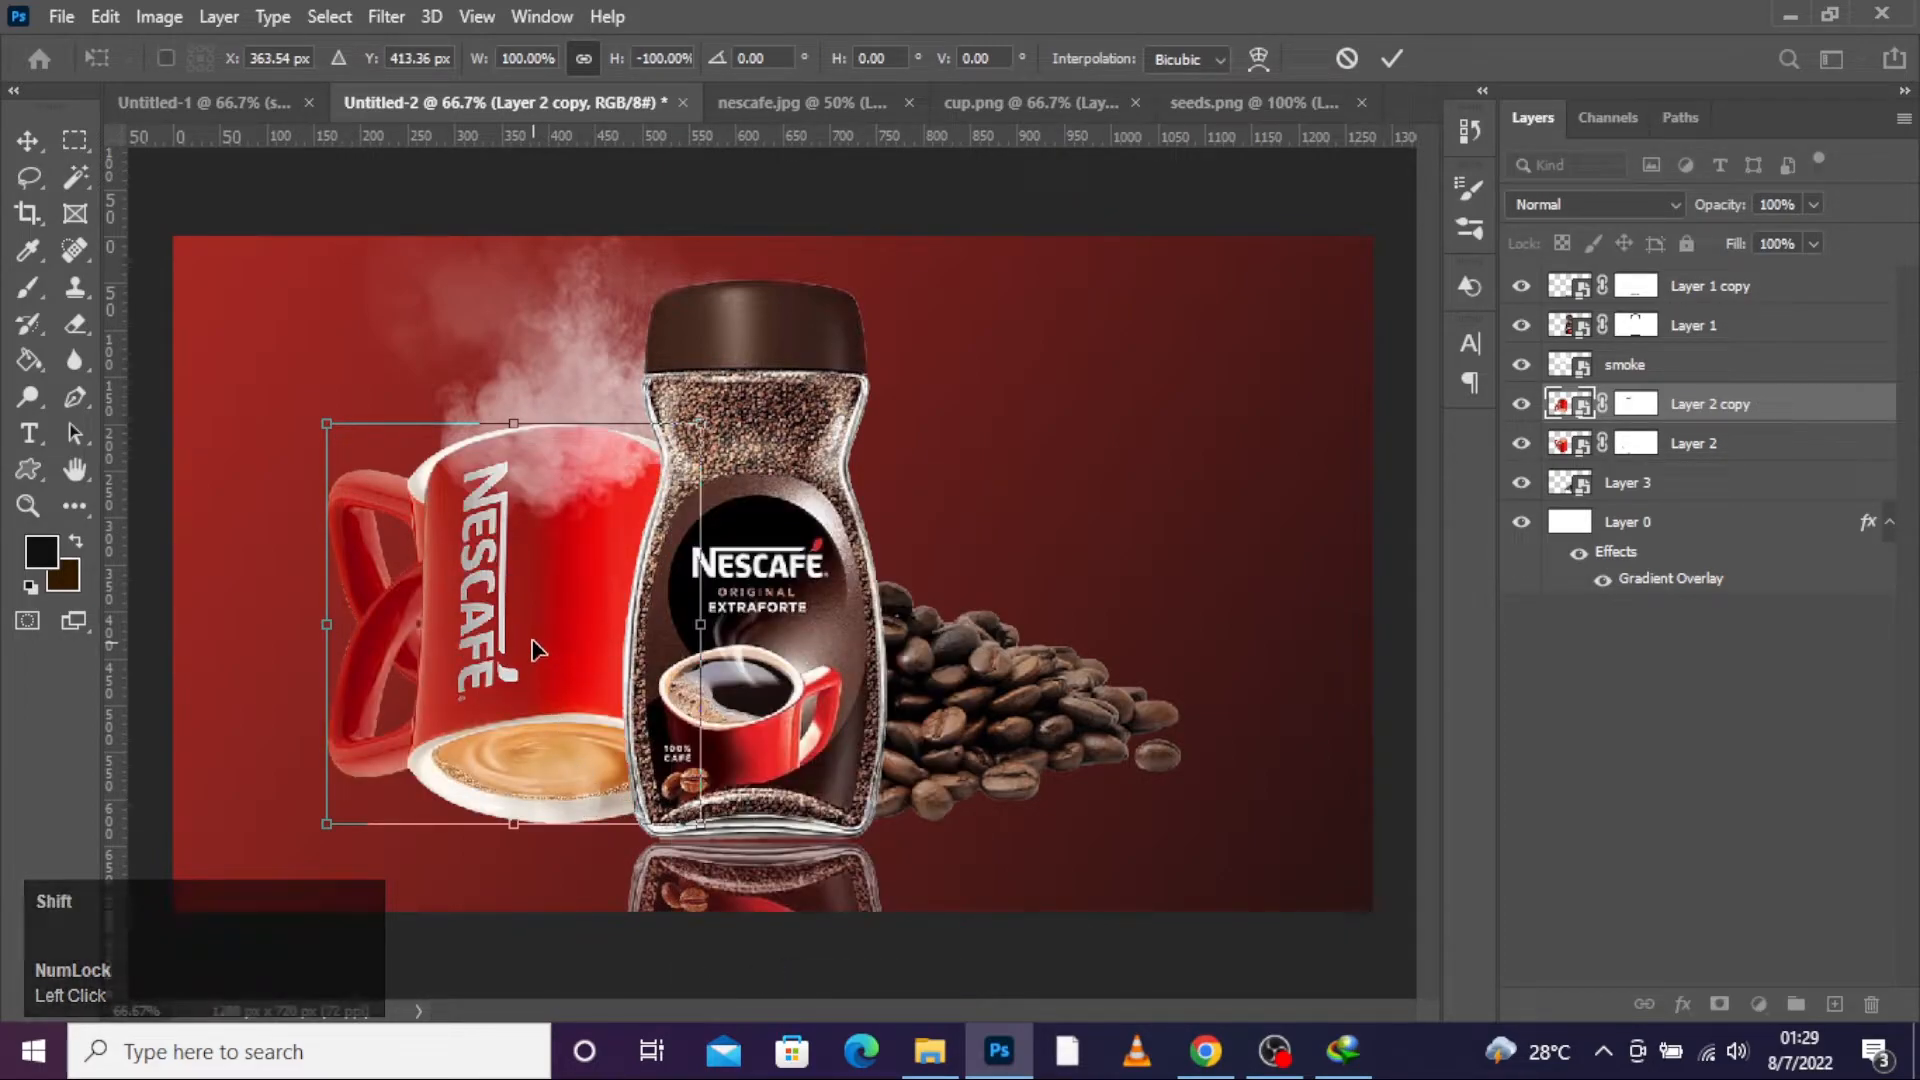
Step: Move the flipped mug copy beneath the mug's base, shifted slightly away from the jar, as a reflection
drag(533, 655, 516, 1024)
drag(497, 880, 480, 880)
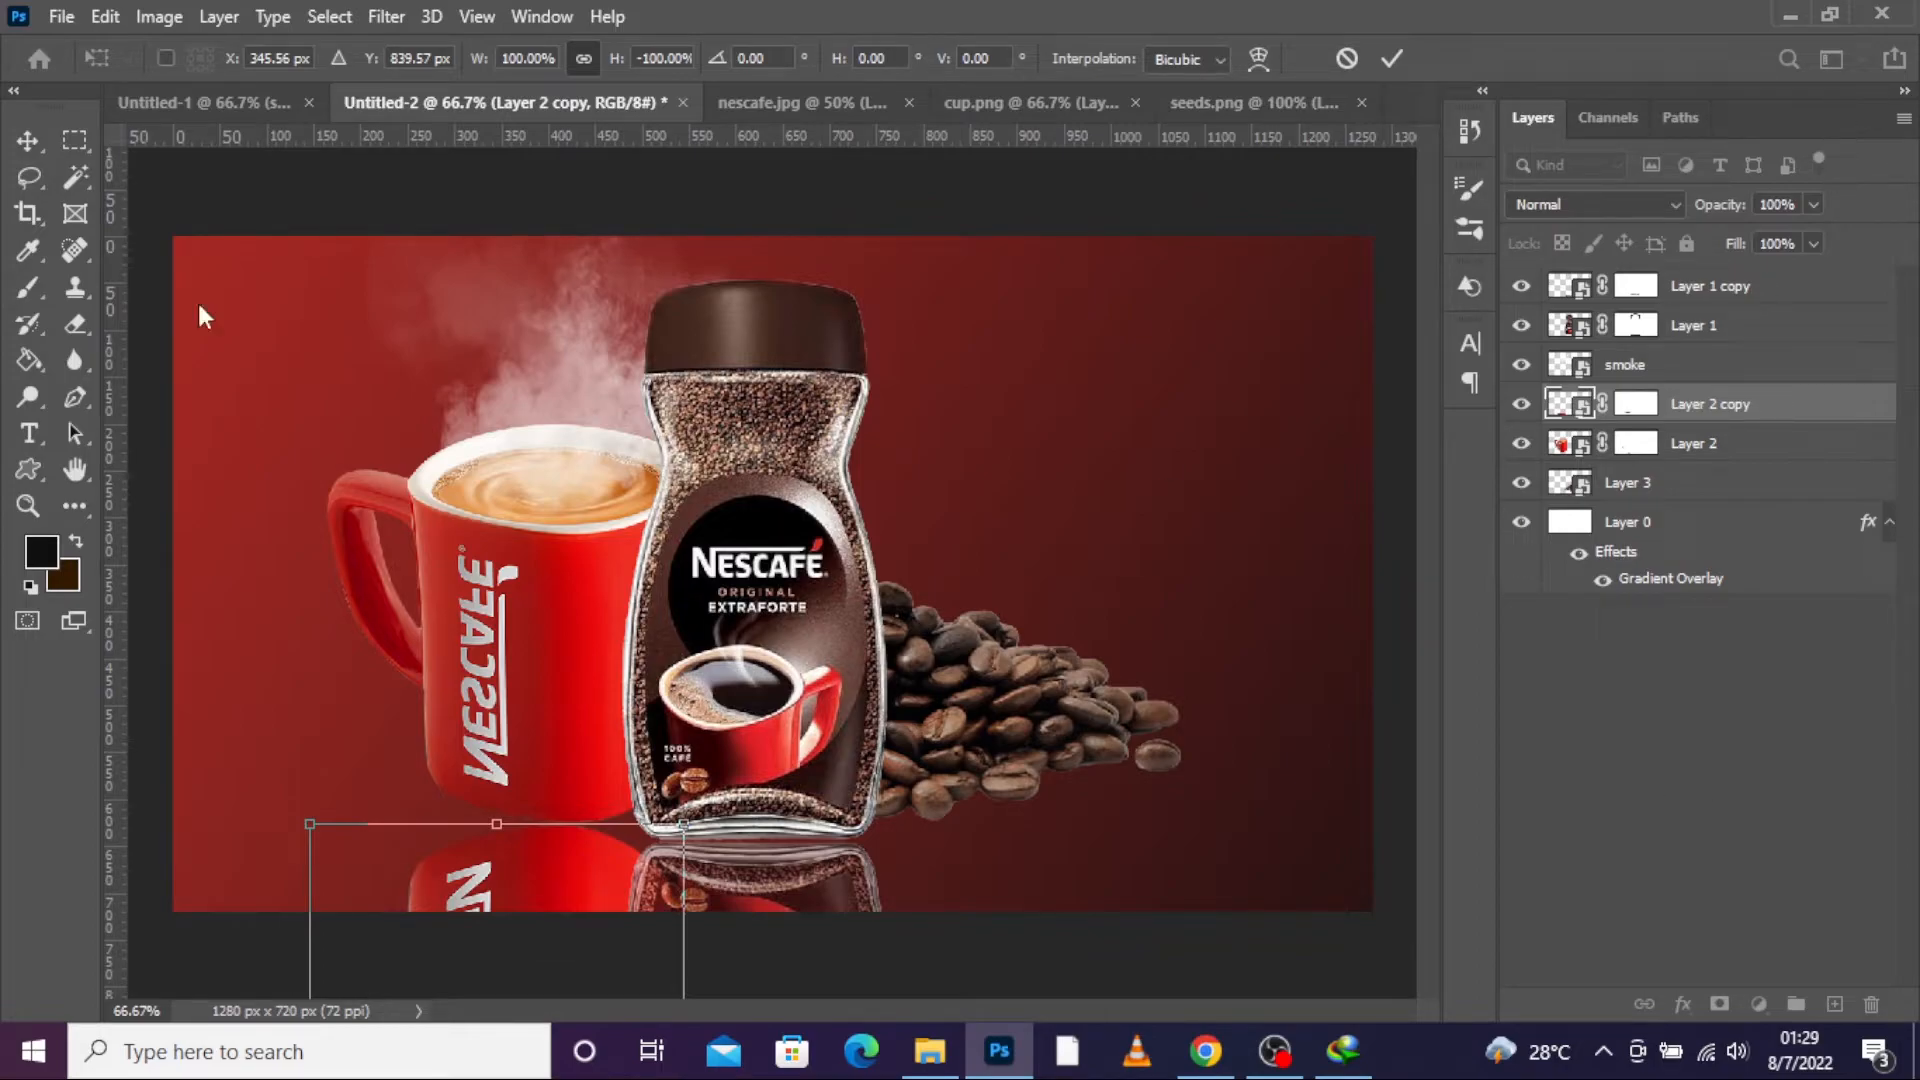
click(1390, 60)
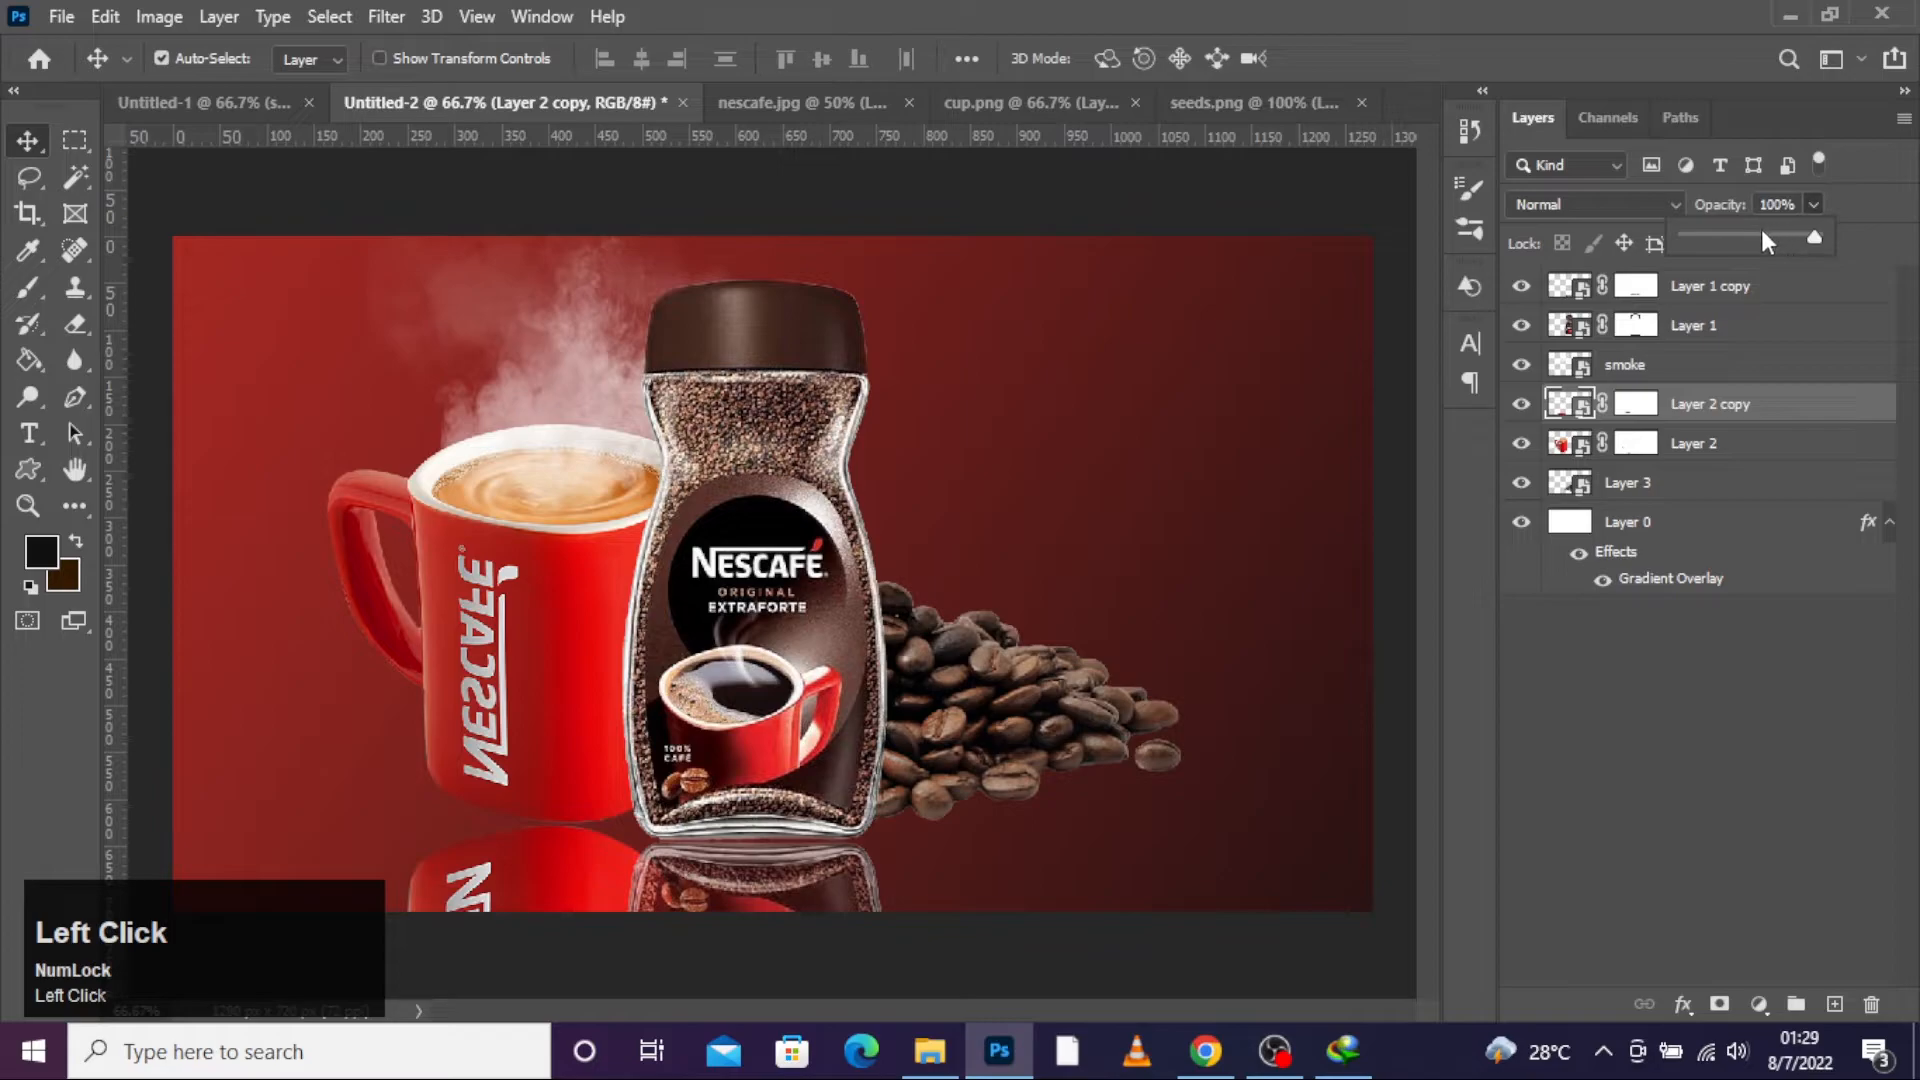
Step: Set the mug reflection's opacity to 50%
drag(1749, 232, 1749, 237)
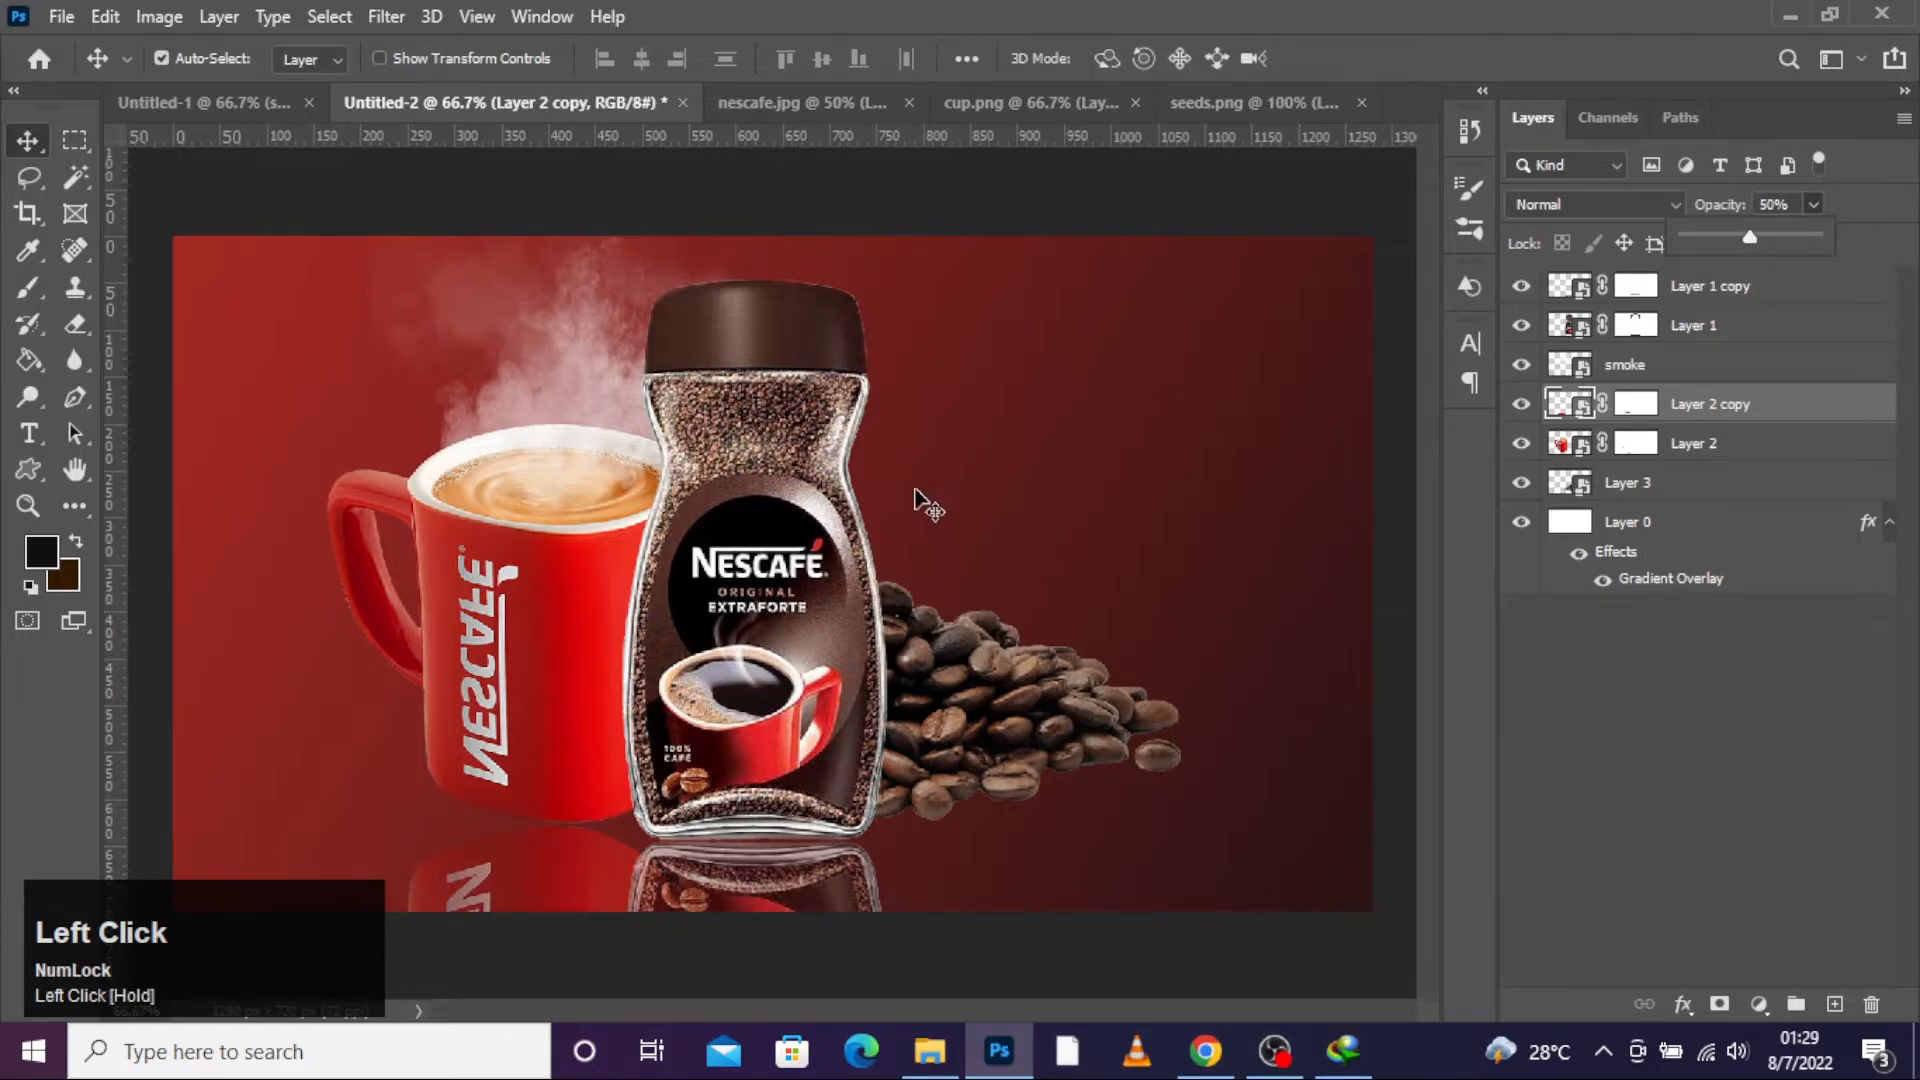
Step: Duplicate the coffee beans layer and flip the copy vertically
click(1085, 752)
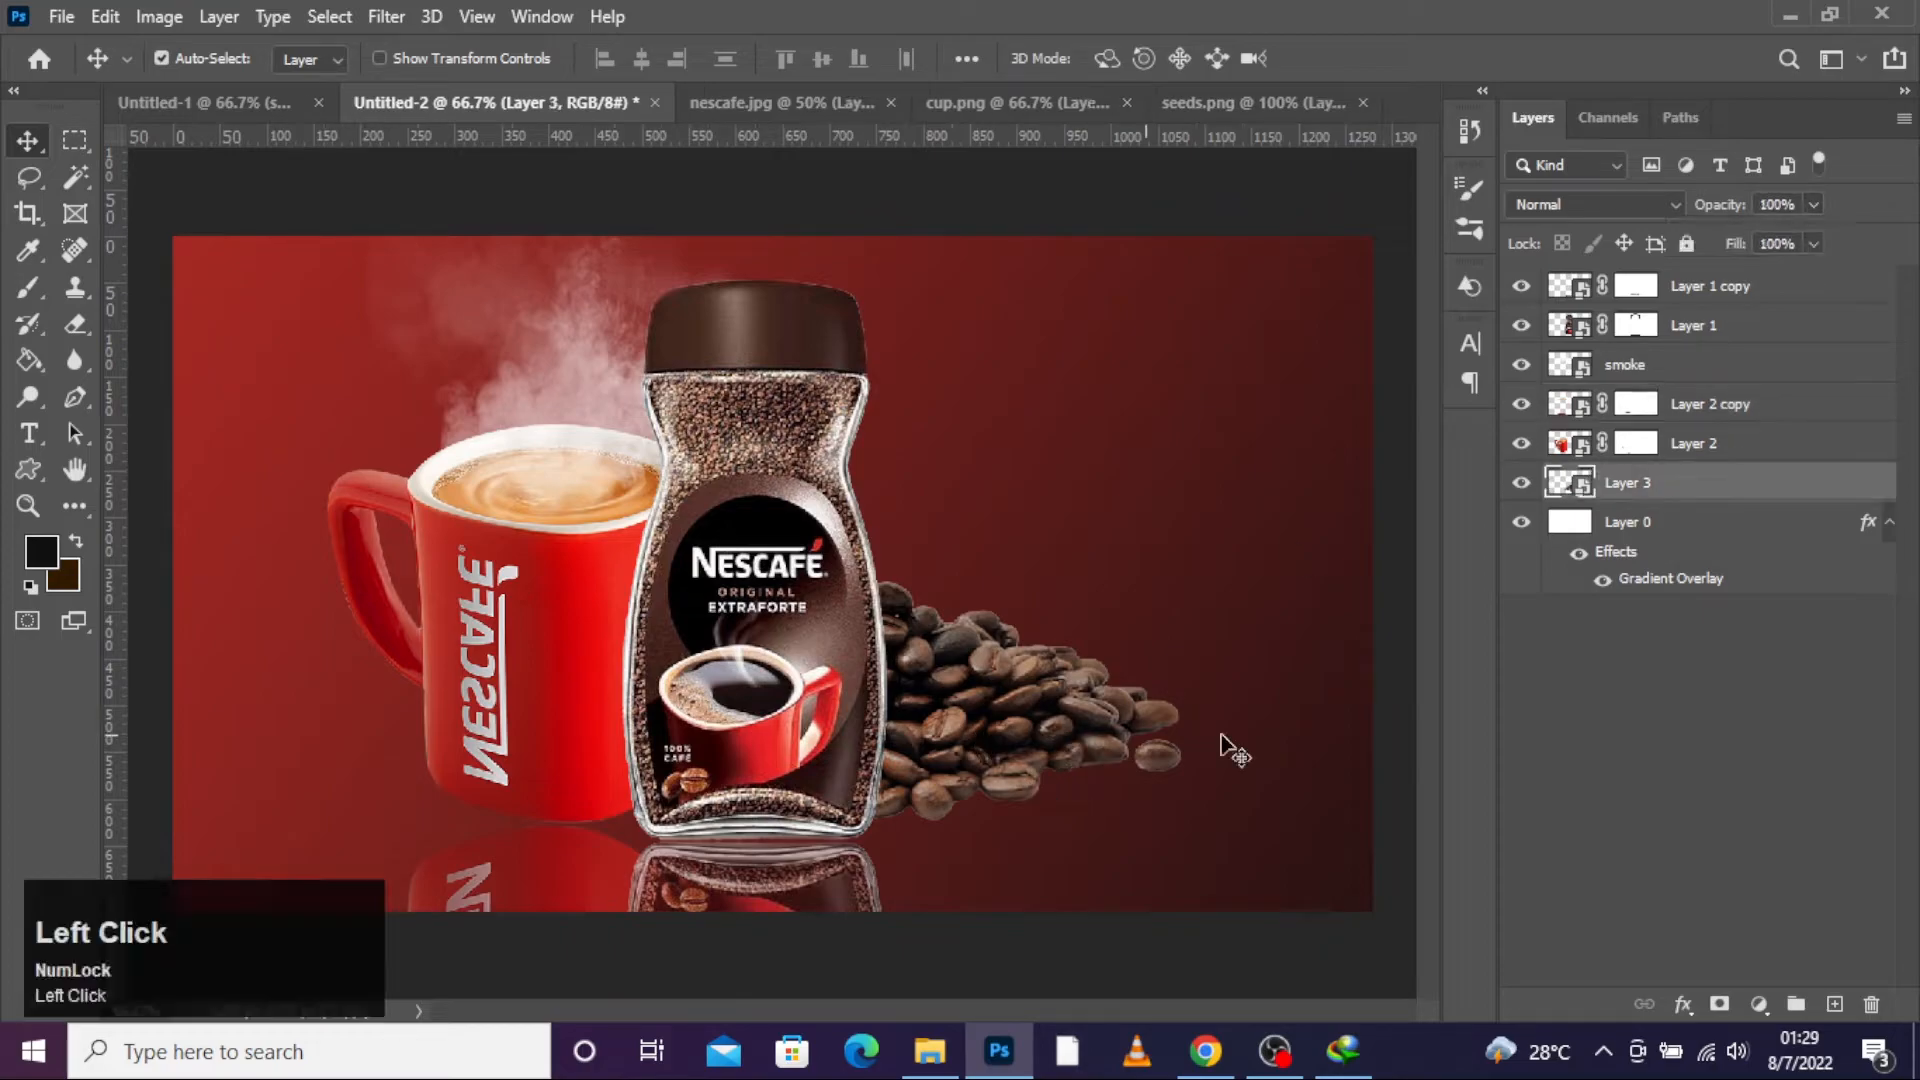
key(j)
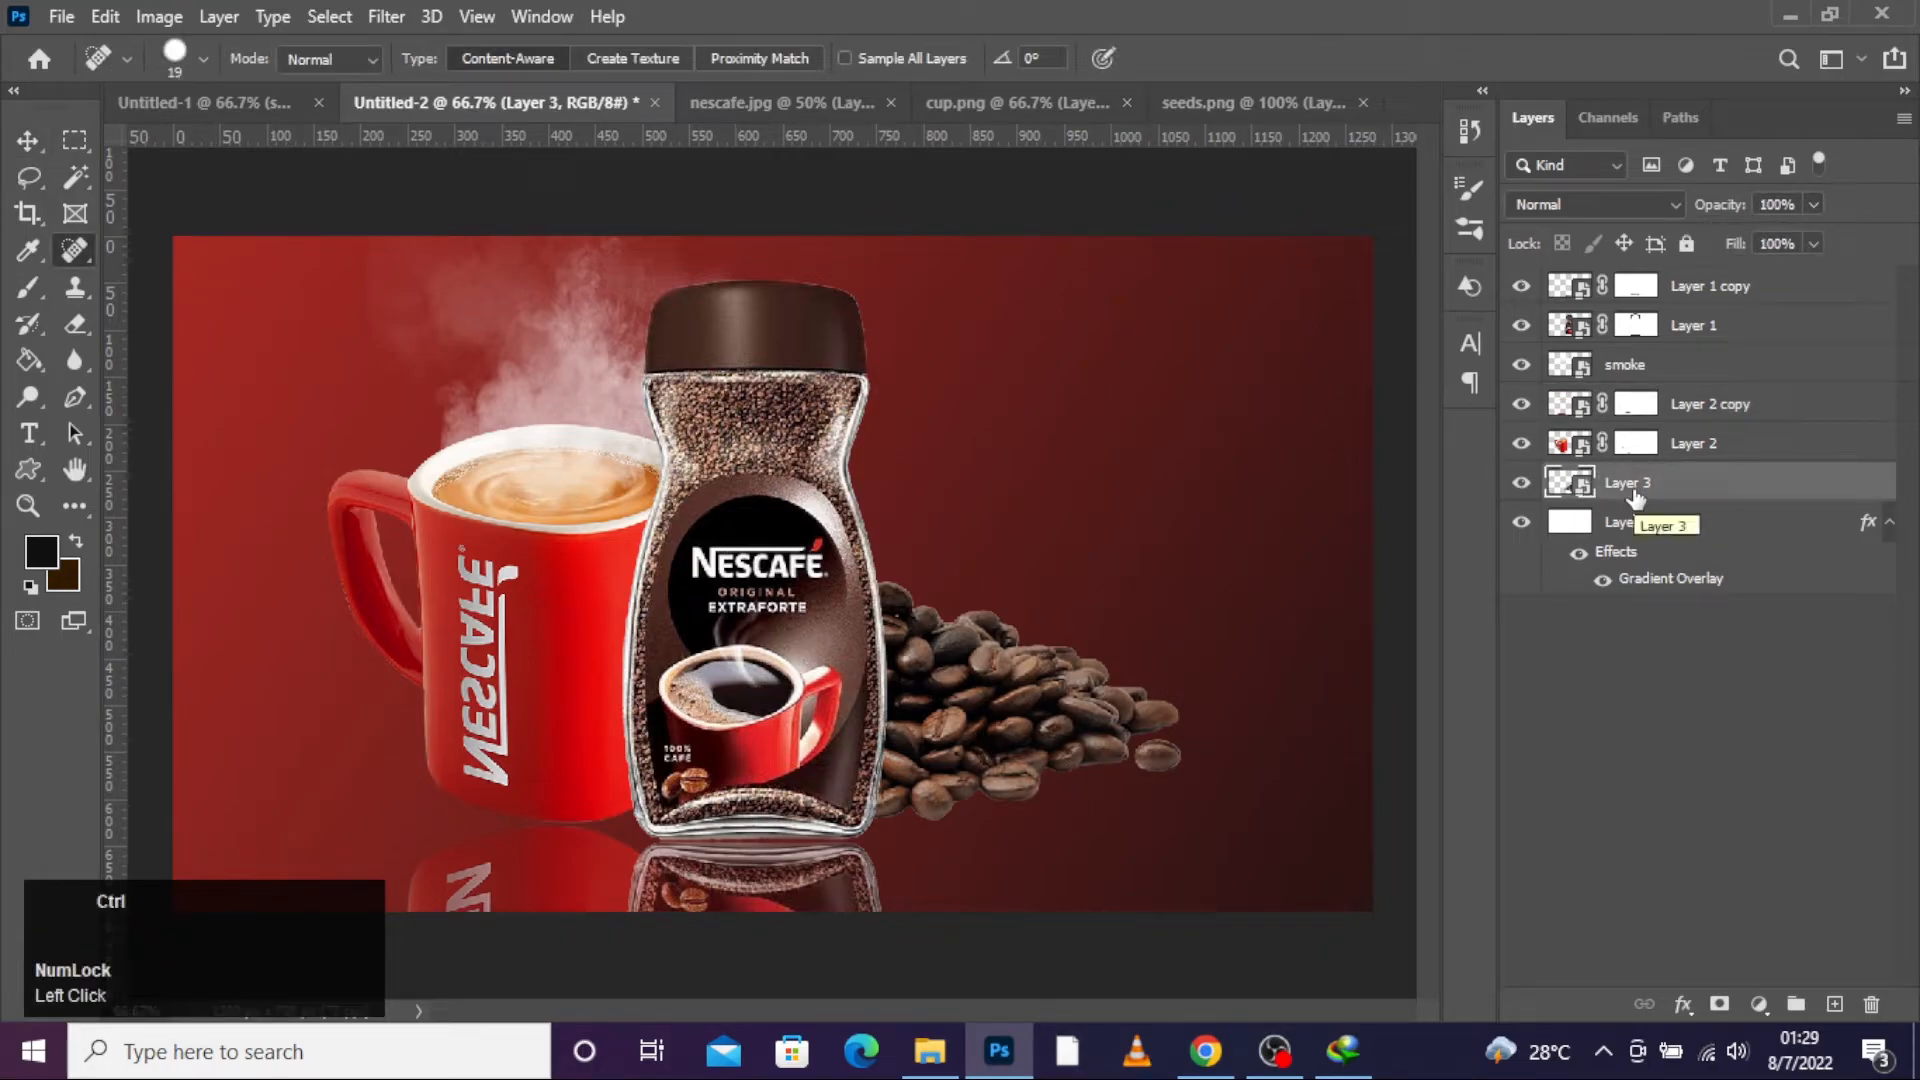
key(ctrl+j)
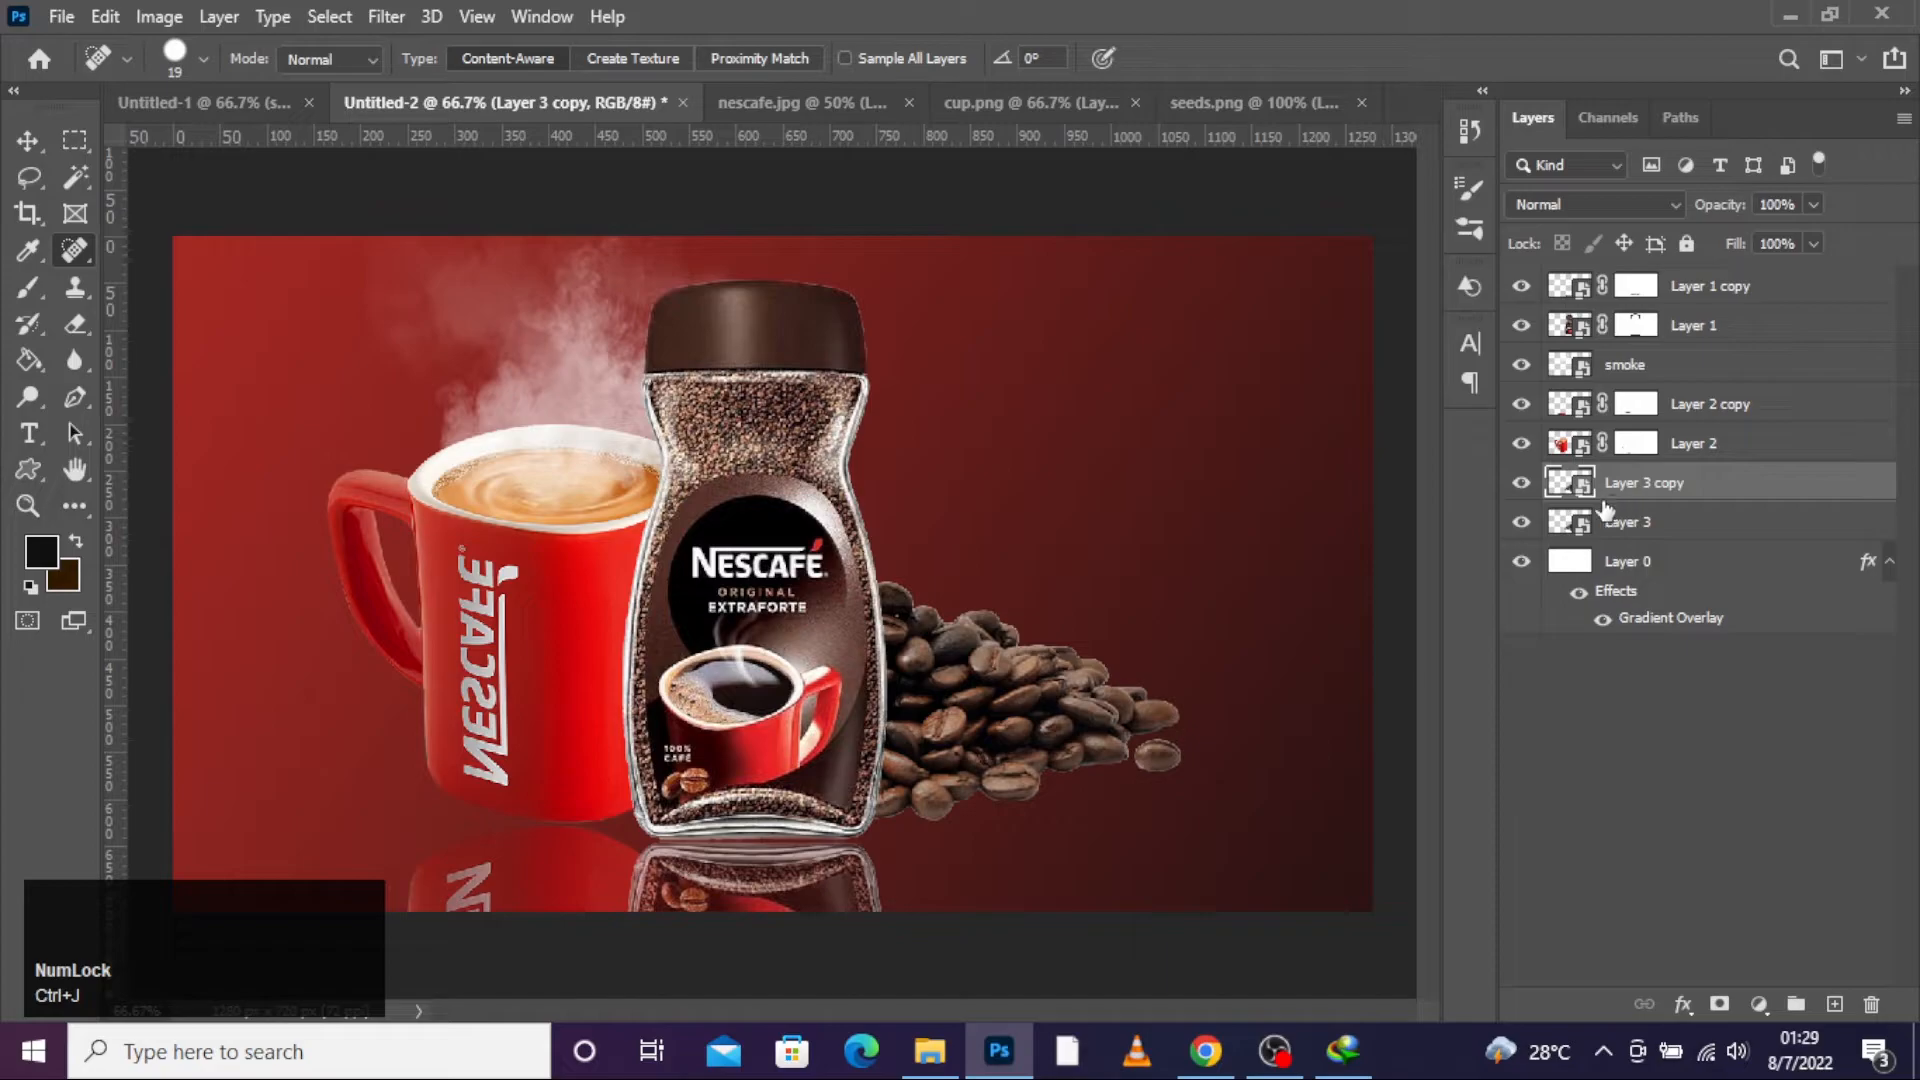
key(ctrl+t)
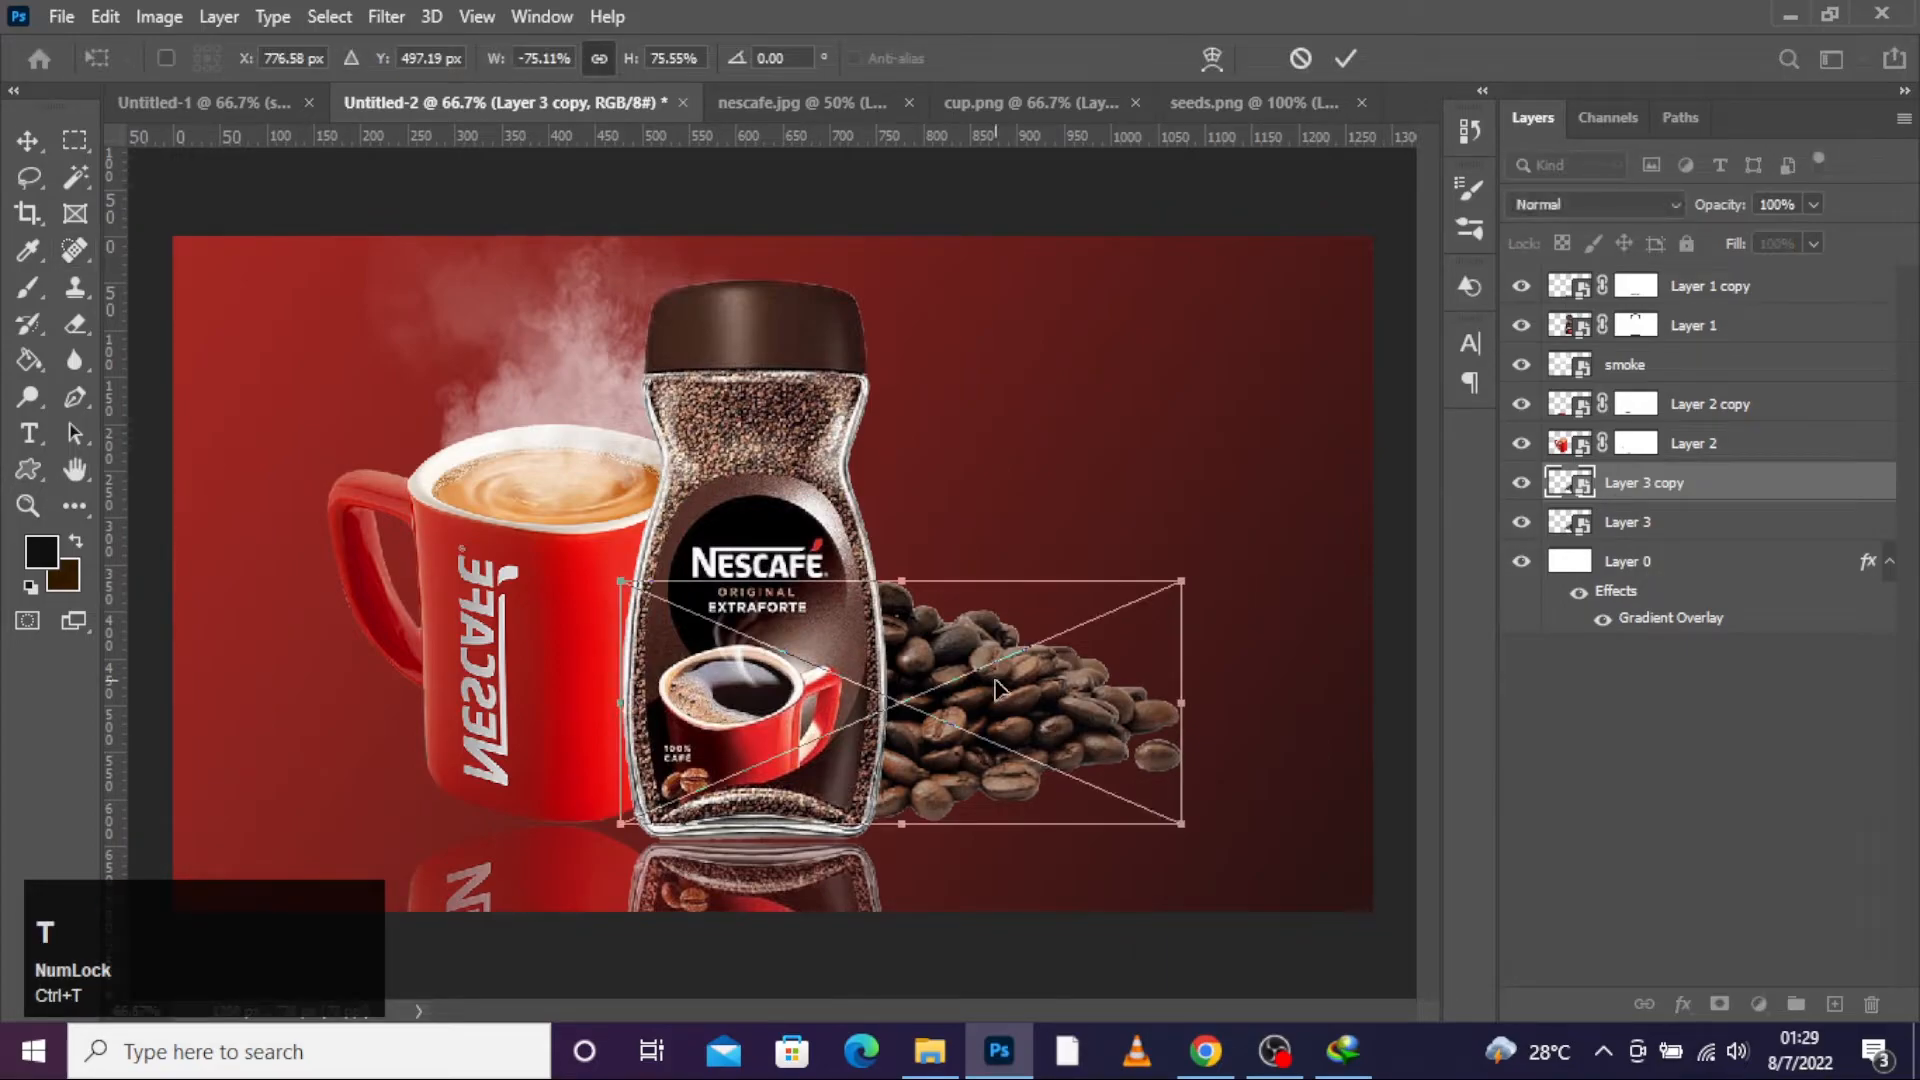
right_click(996, 687)
click(1060, 544)
Step: Move the flipped beans copy beneath the bean pile as a reflection and set its opacity to 38%
drag(942, 683, 1022, 913)
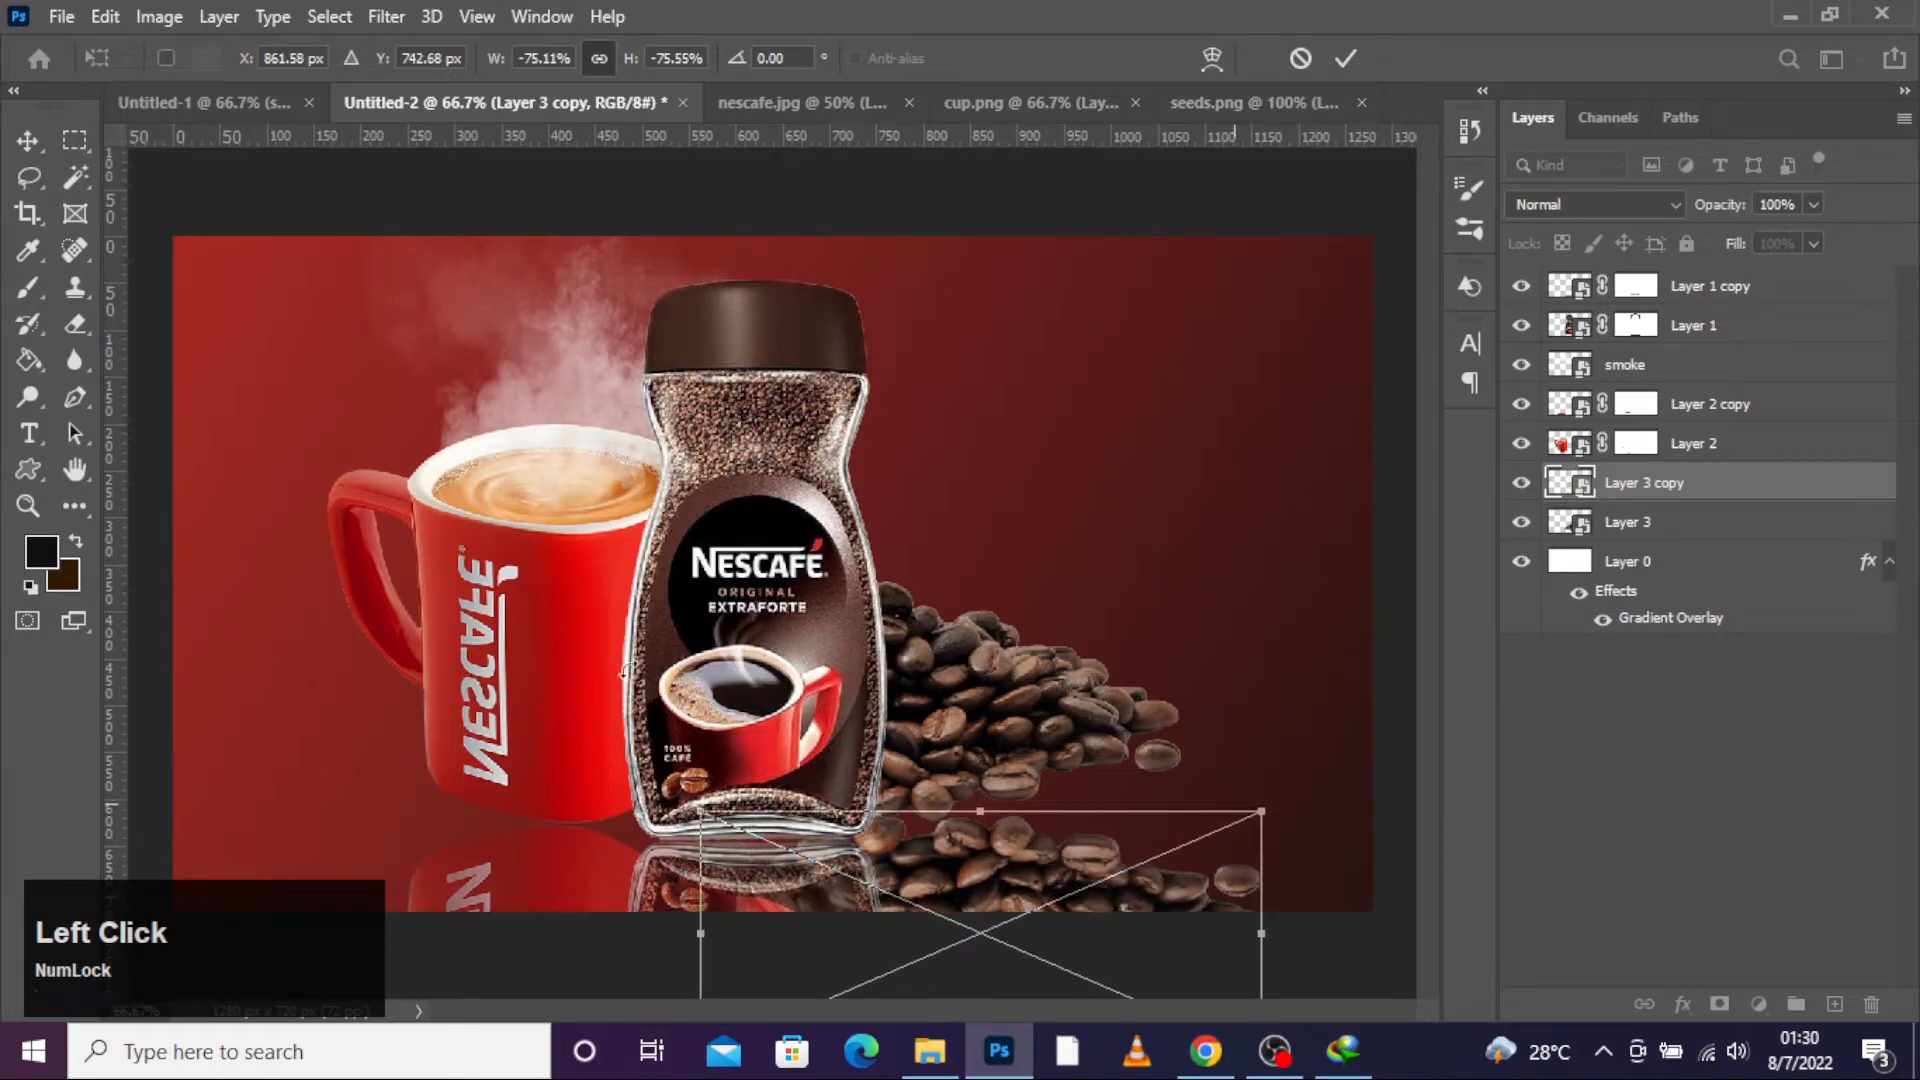
click(1345, 58)
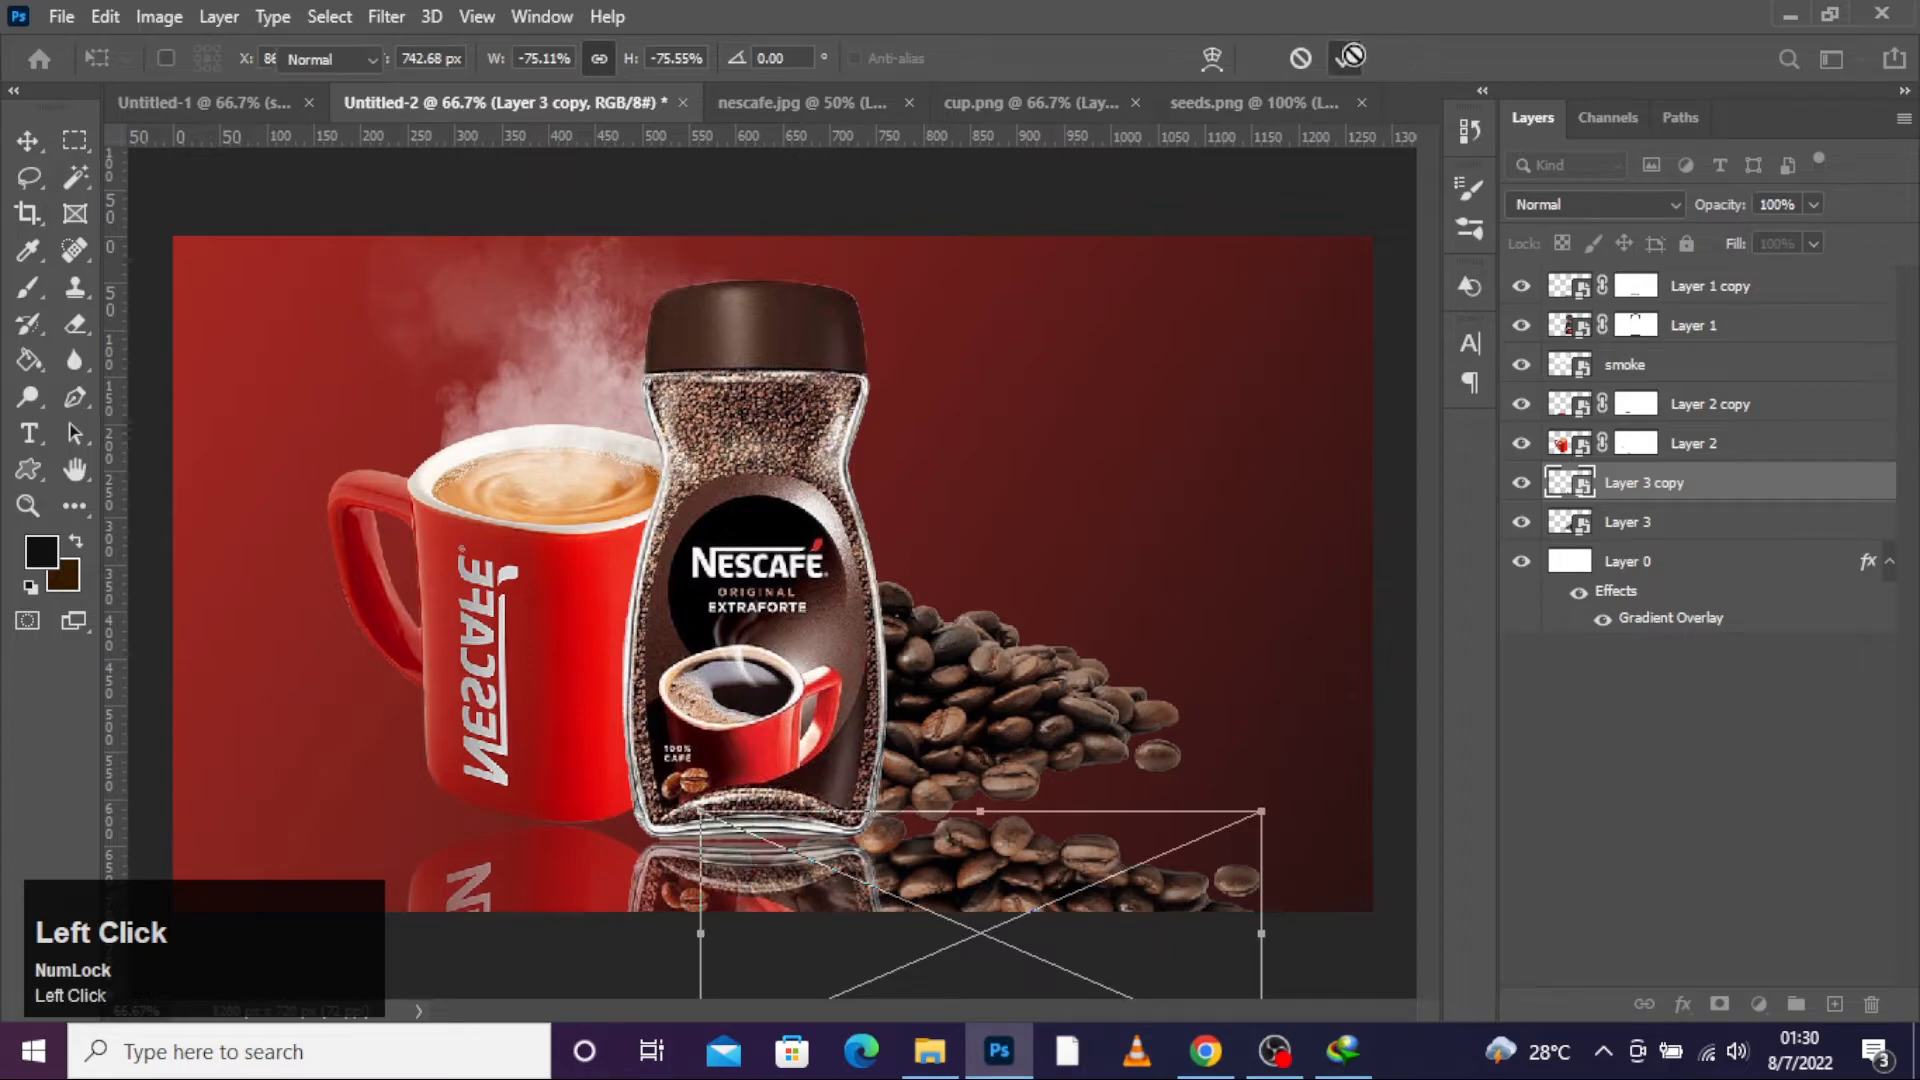
click(1814, 204)
drag(1781, 233, 1736, 231)
Step: Rasterize the beans reflection, then rotate it to about -16.3° and shift it up against the underside of the bean pile
click(1124, 880)
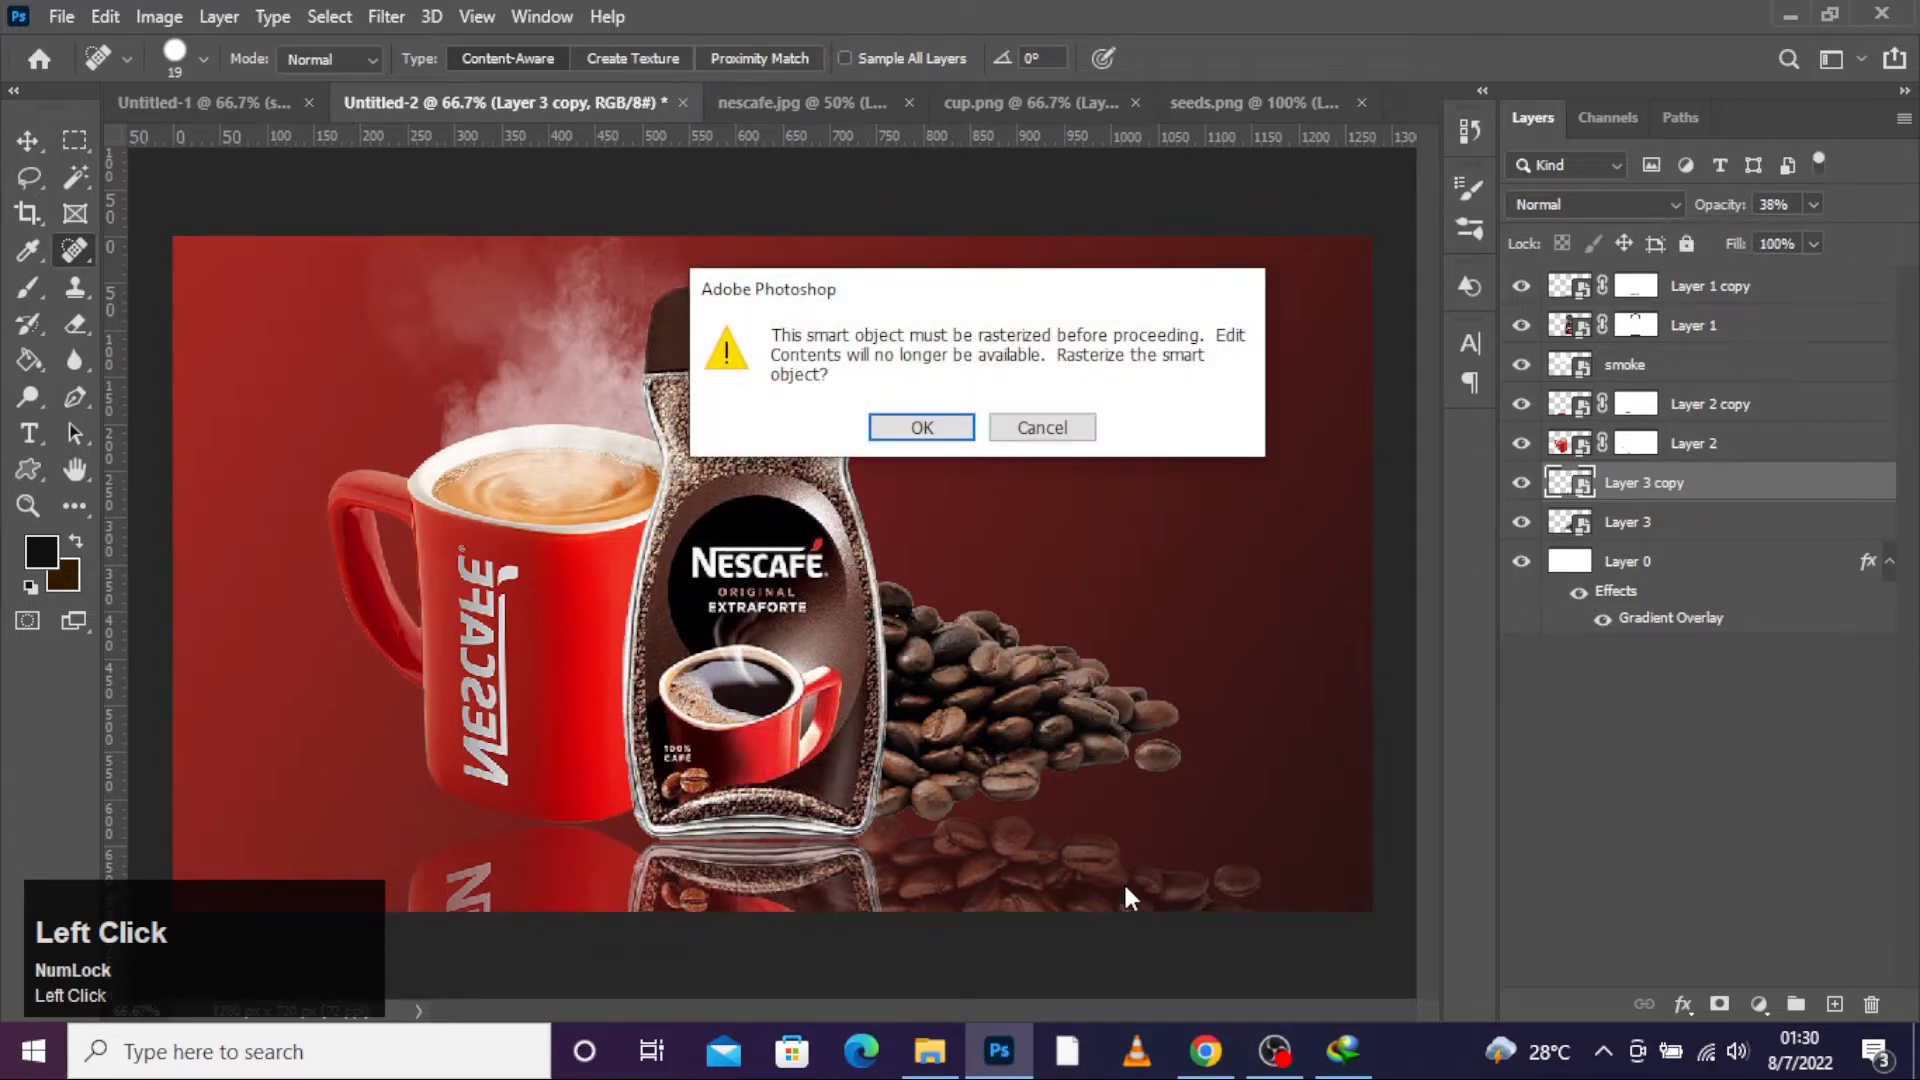
key(Return)
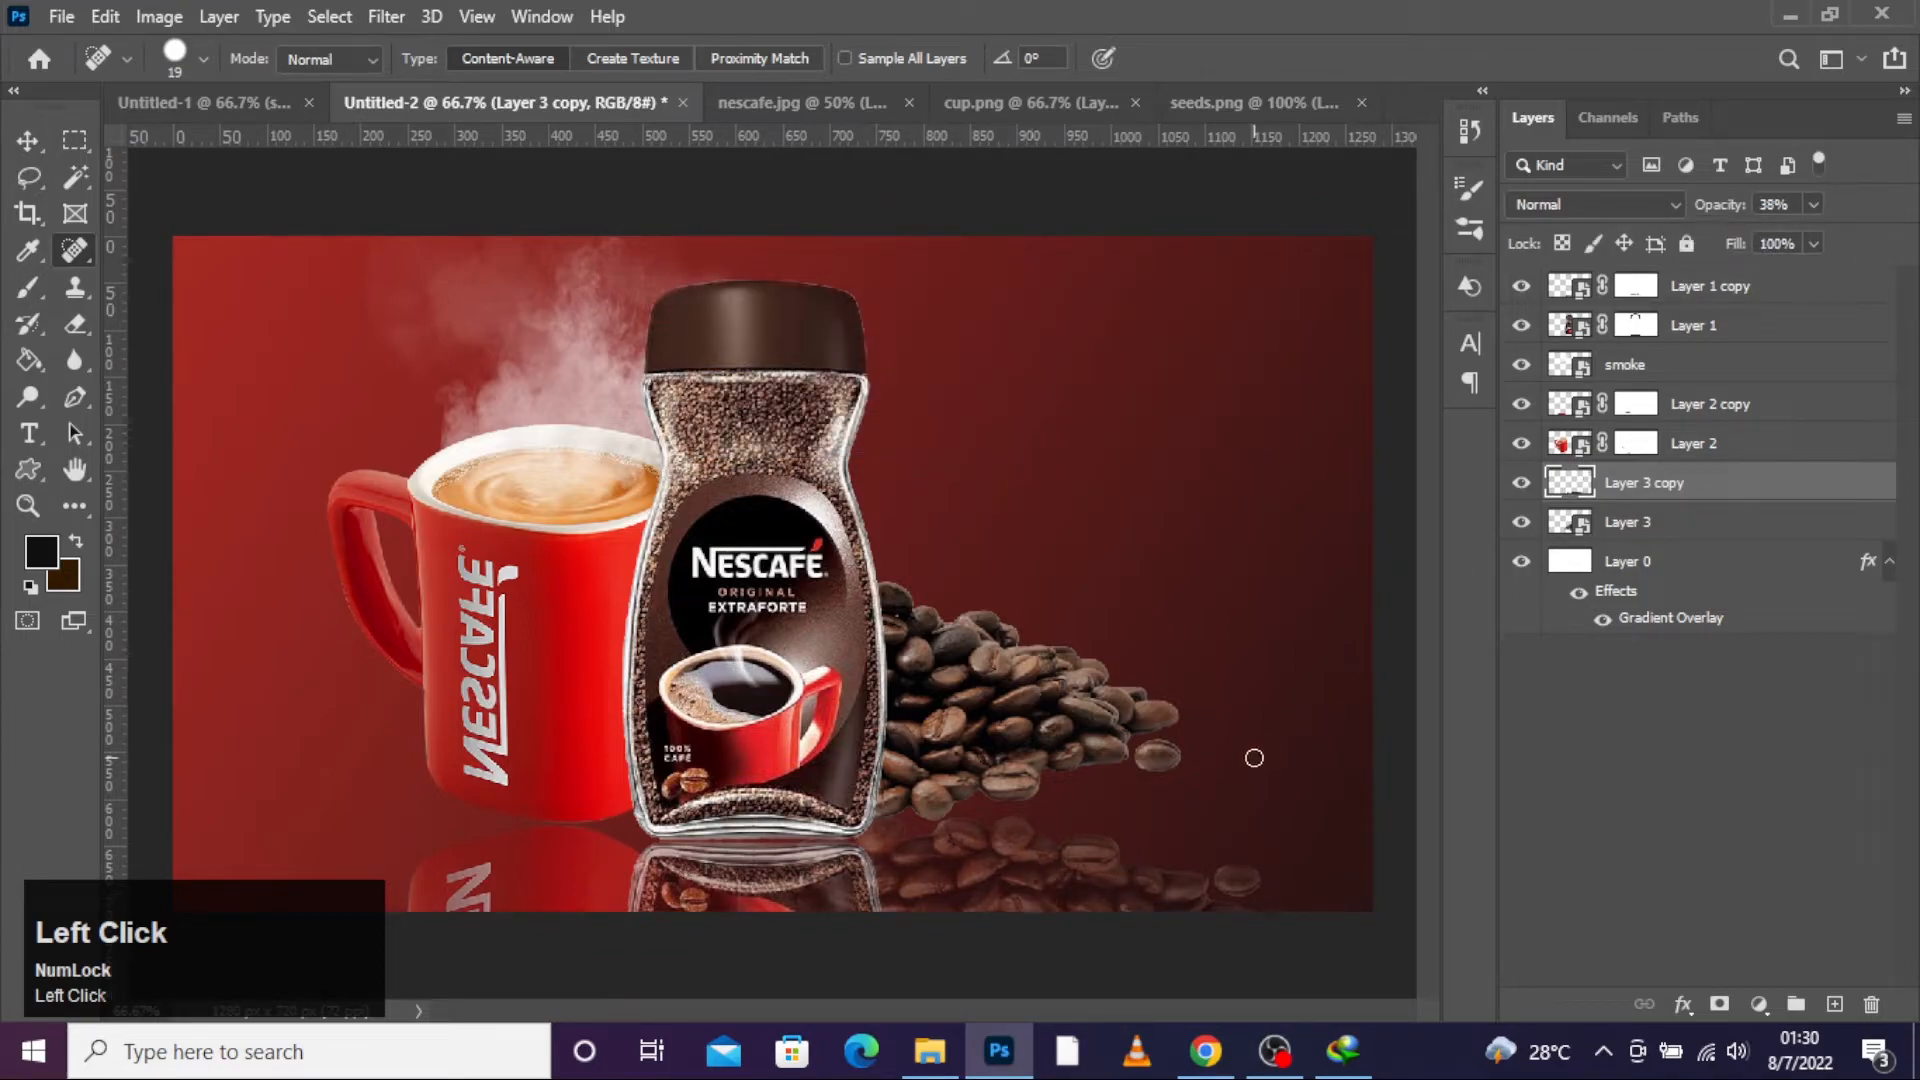
key(ctrl+t)
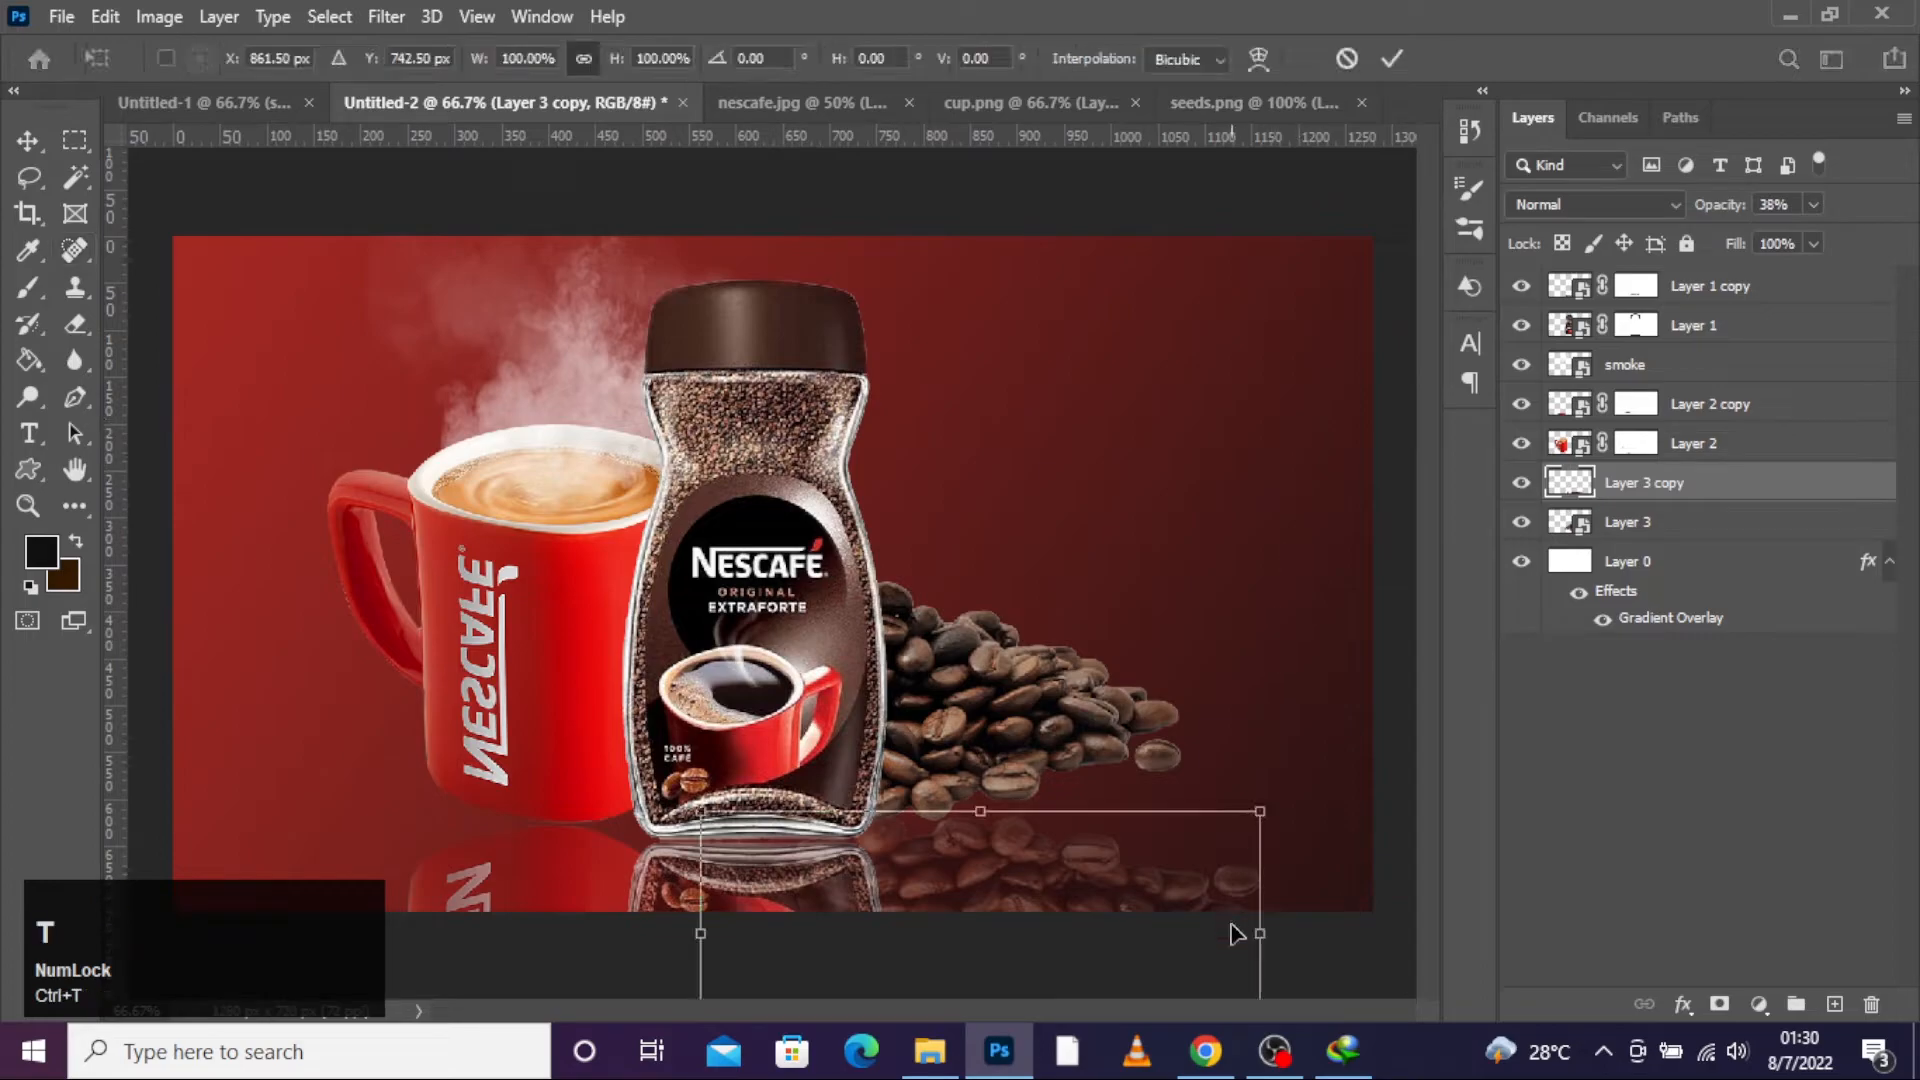
drag(1292, 868, 1293, 856)
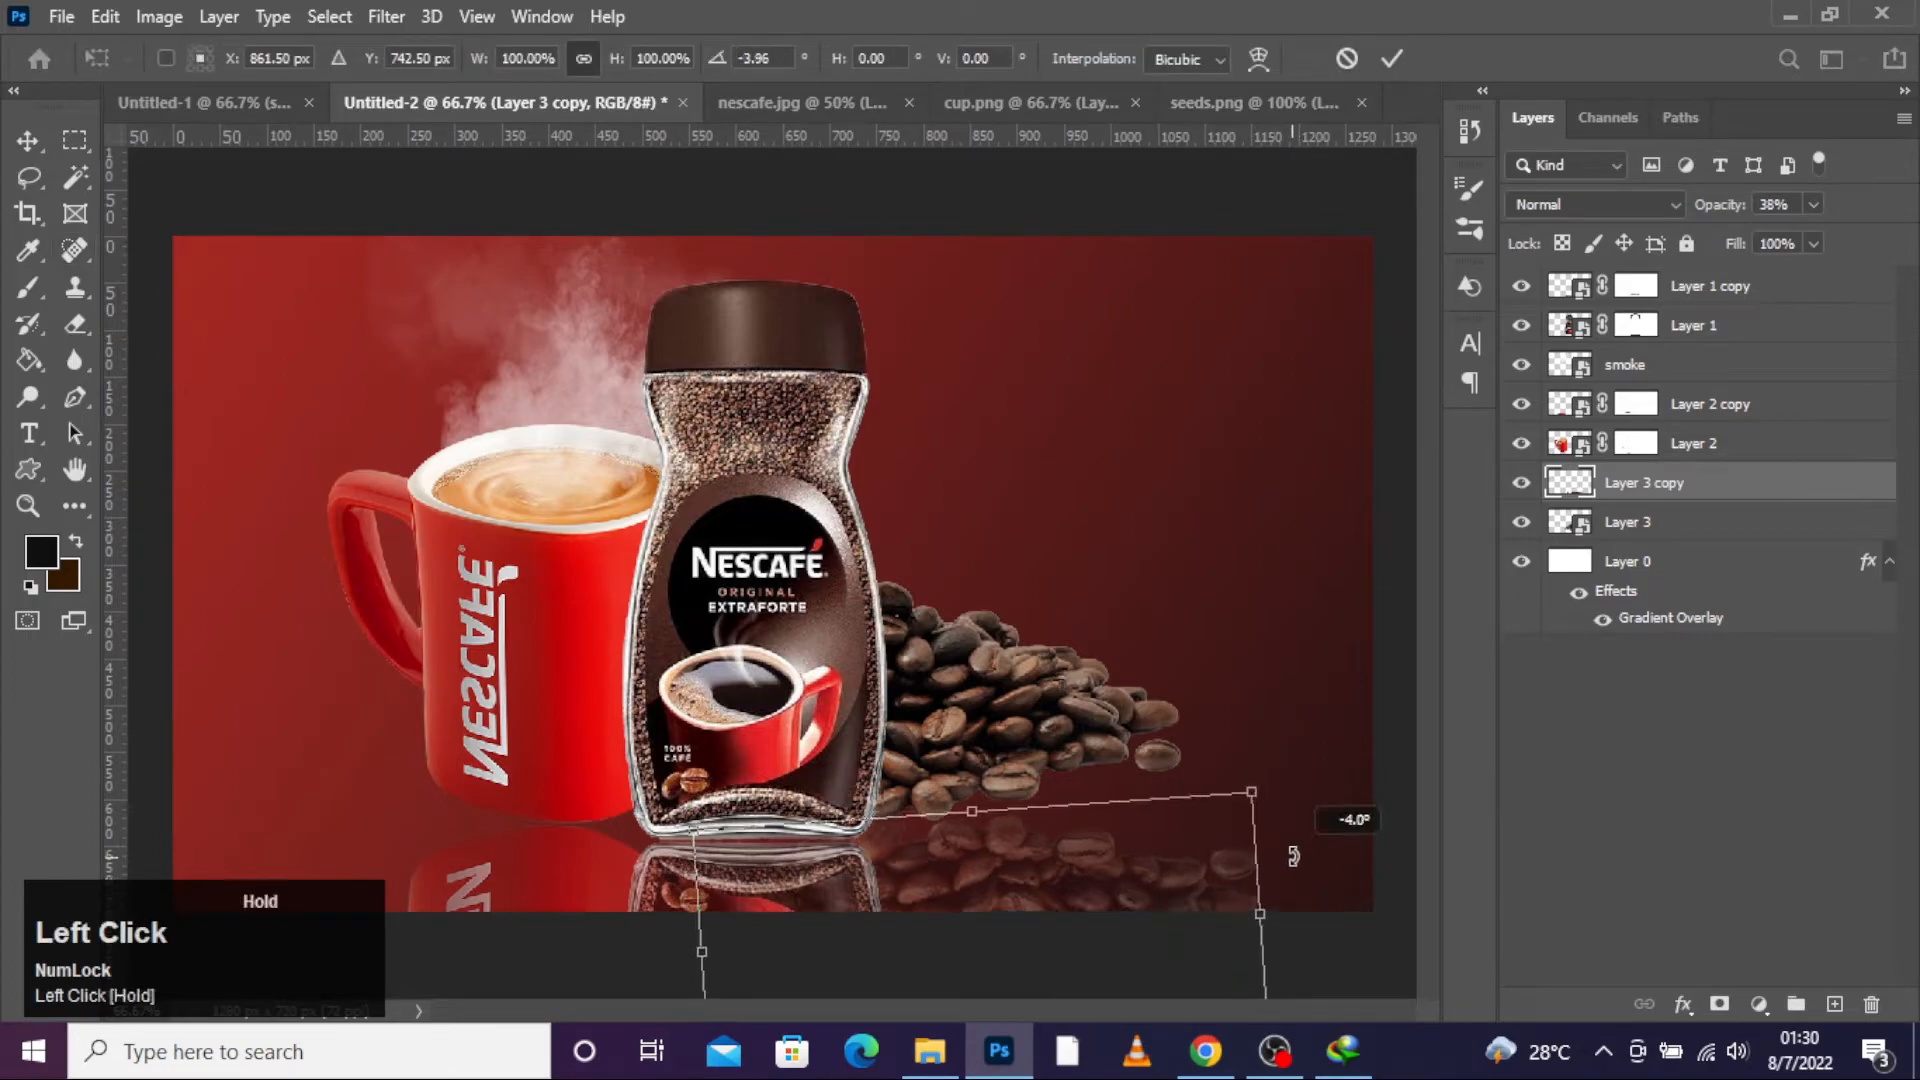
drag(1049, 870, 1041, 864)
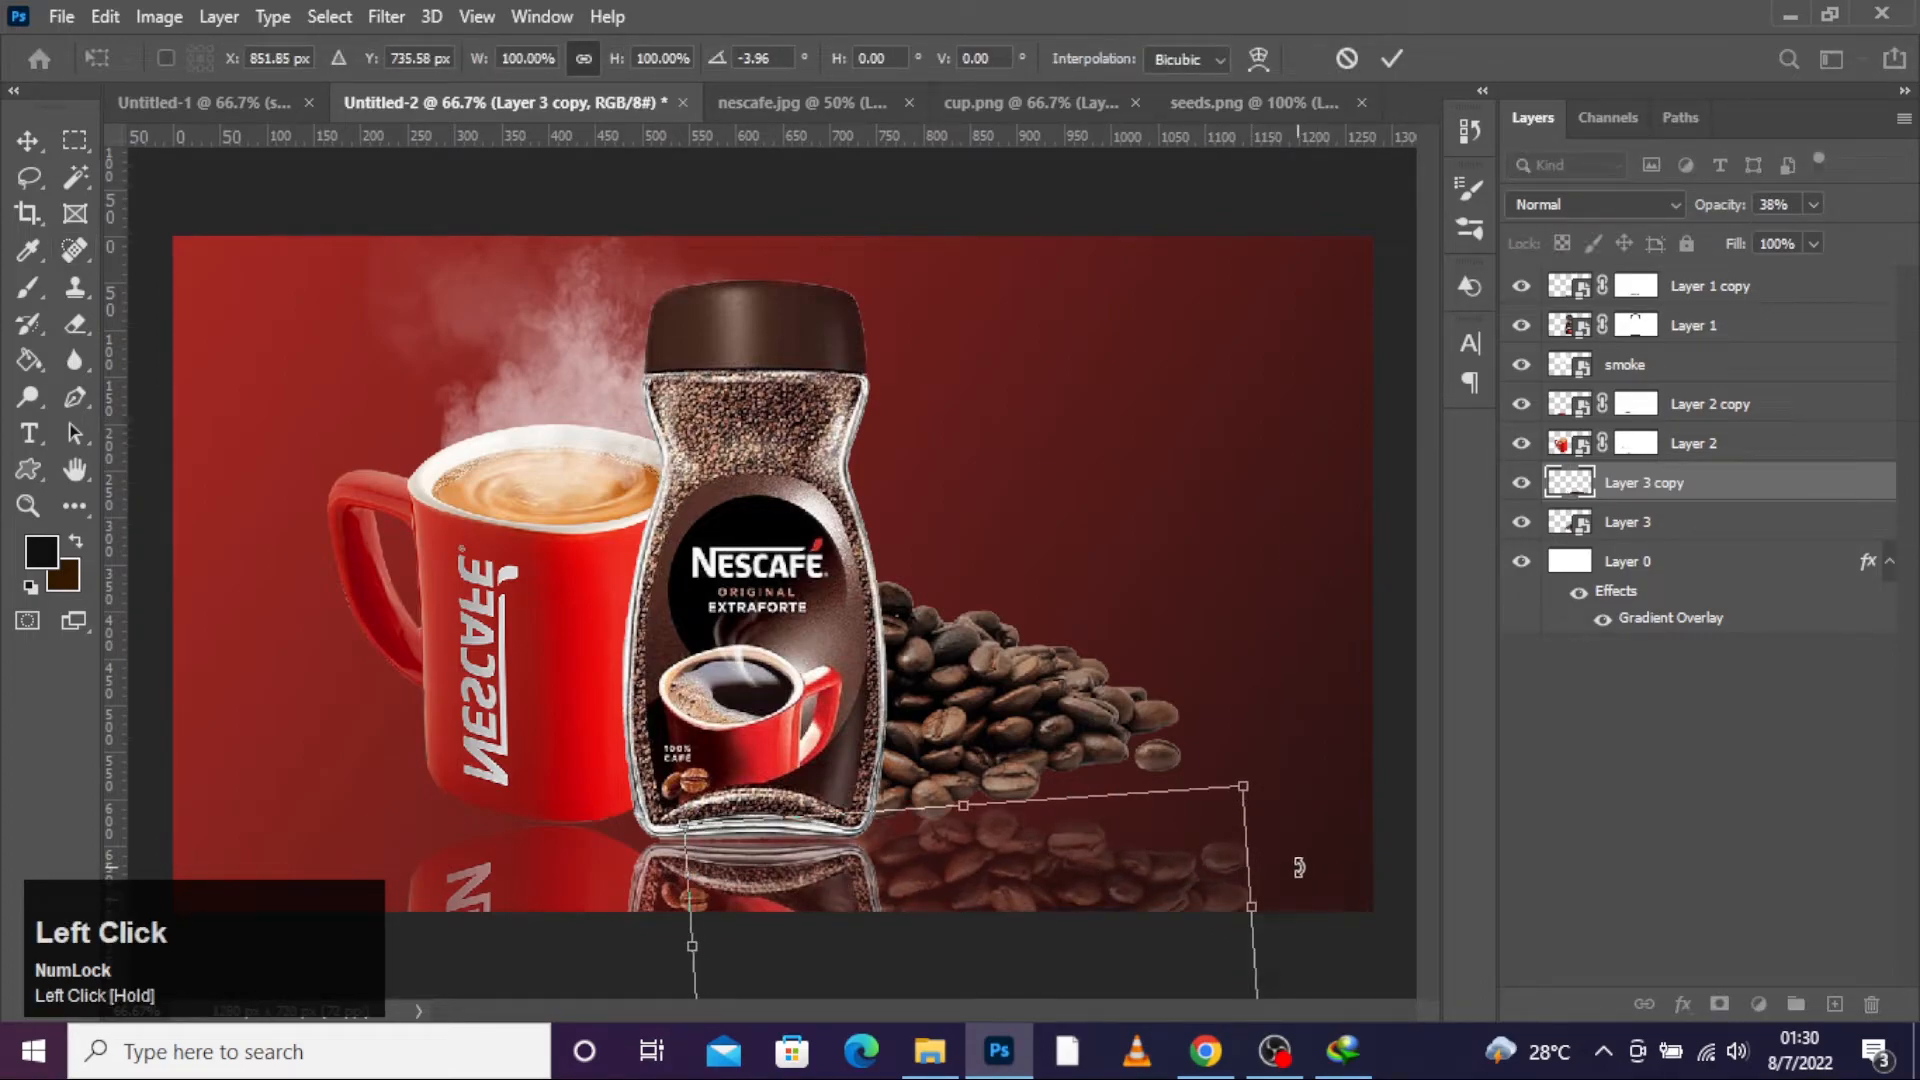
drag(1270, 878, 1215, 828)
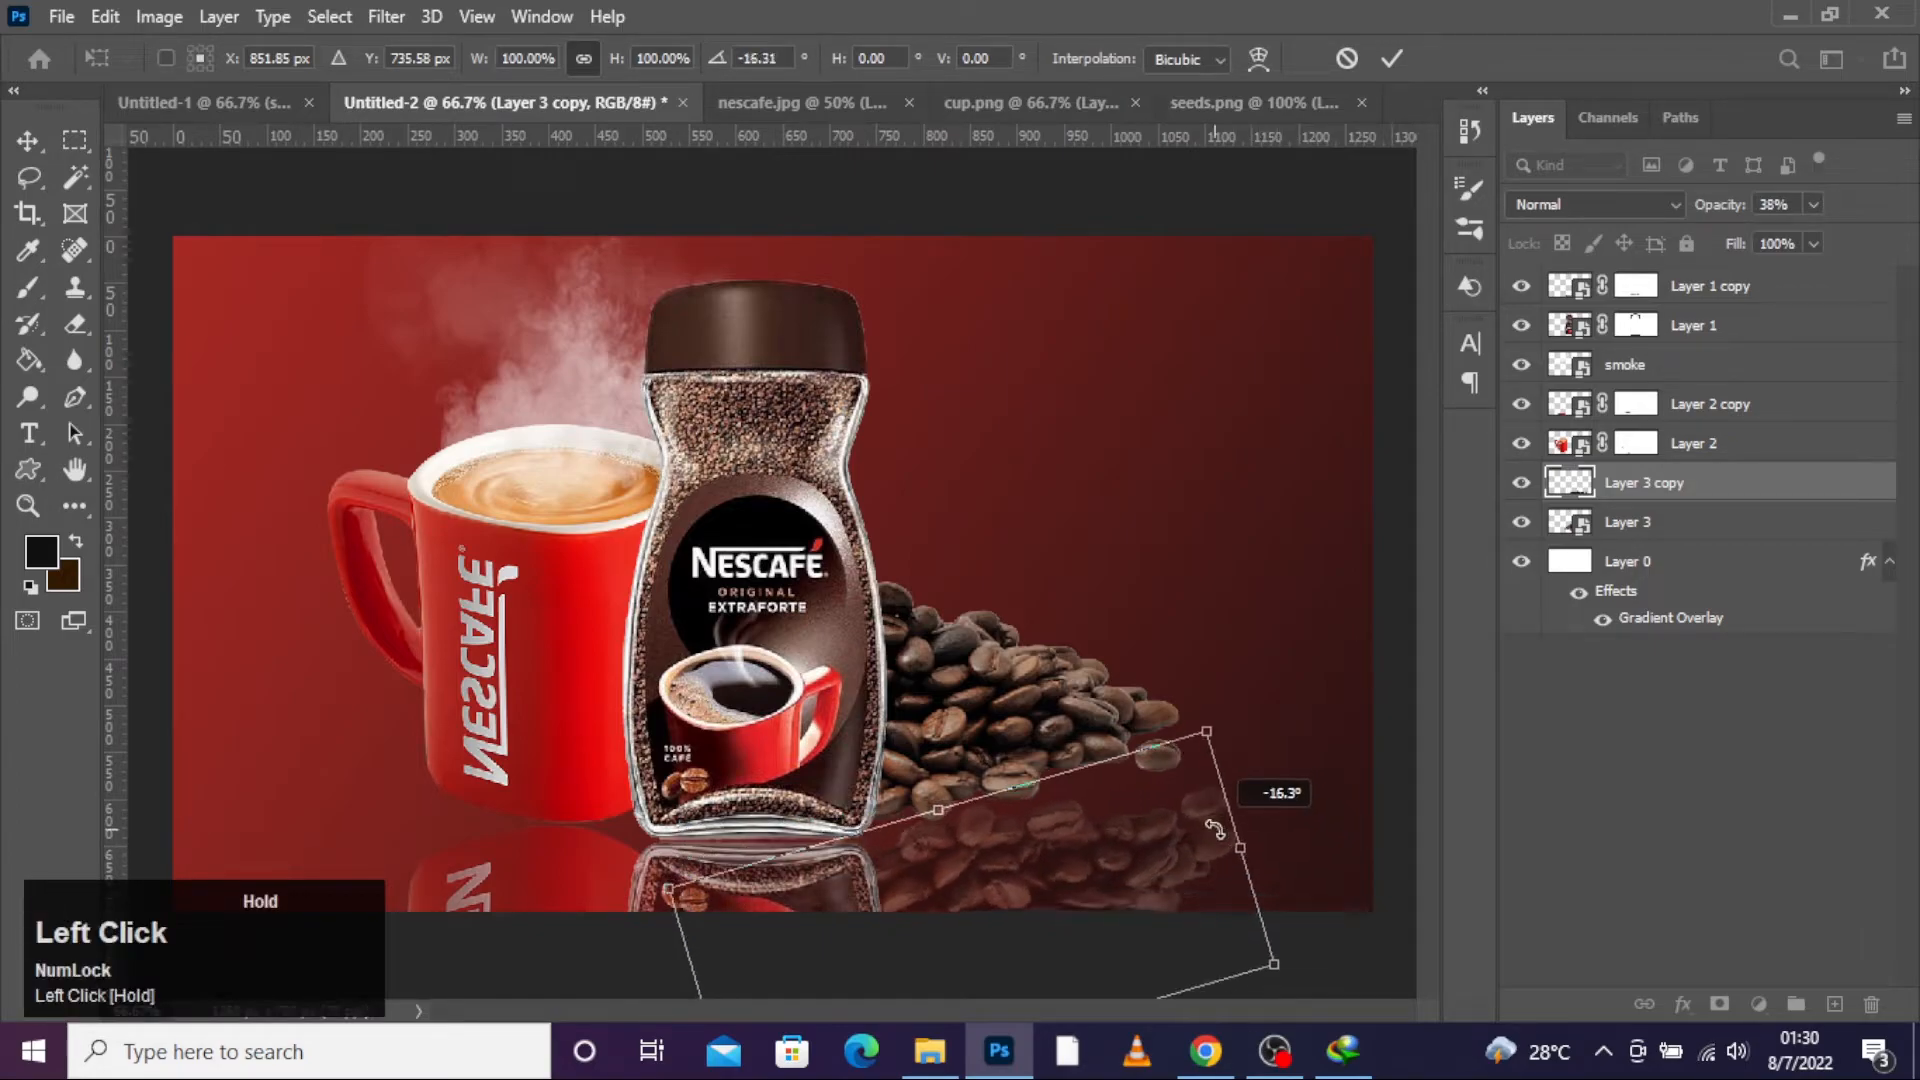
drag(1022, 892, 1017, 878)
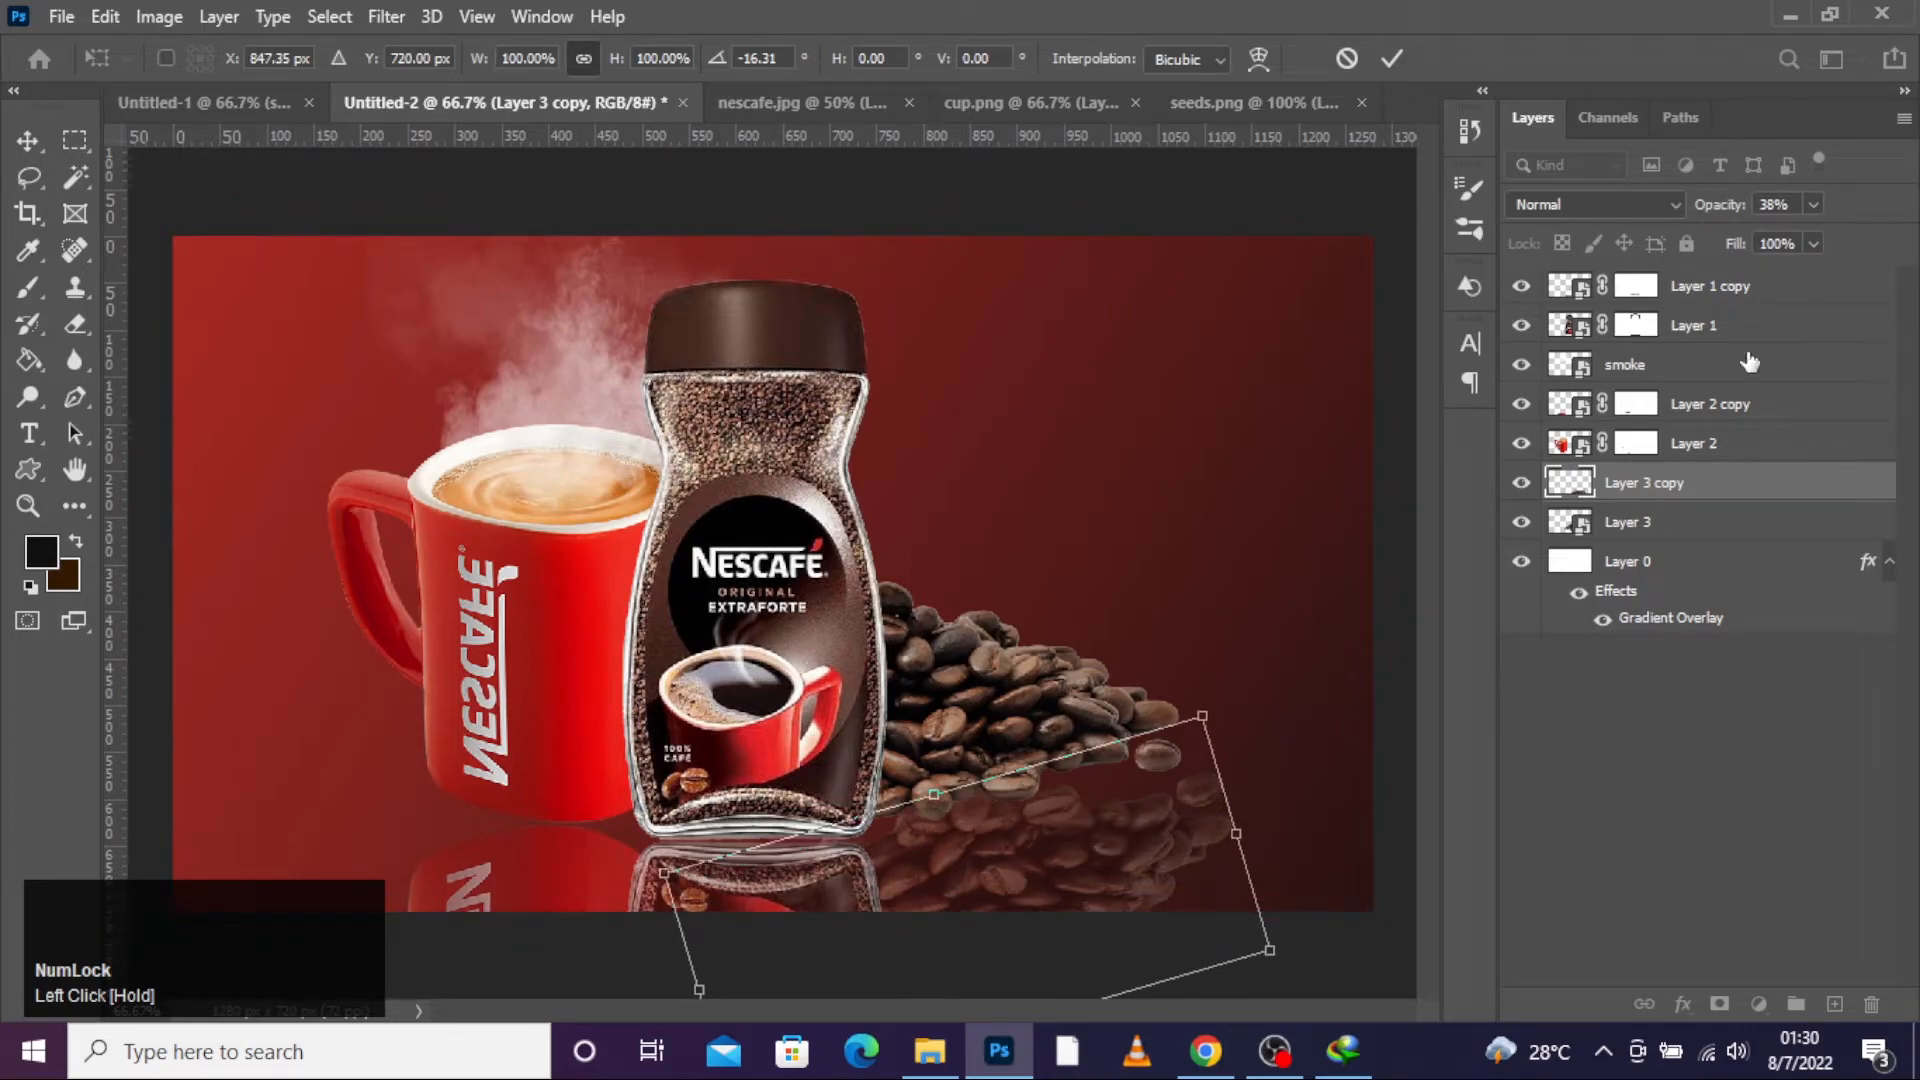
click(29, 140)
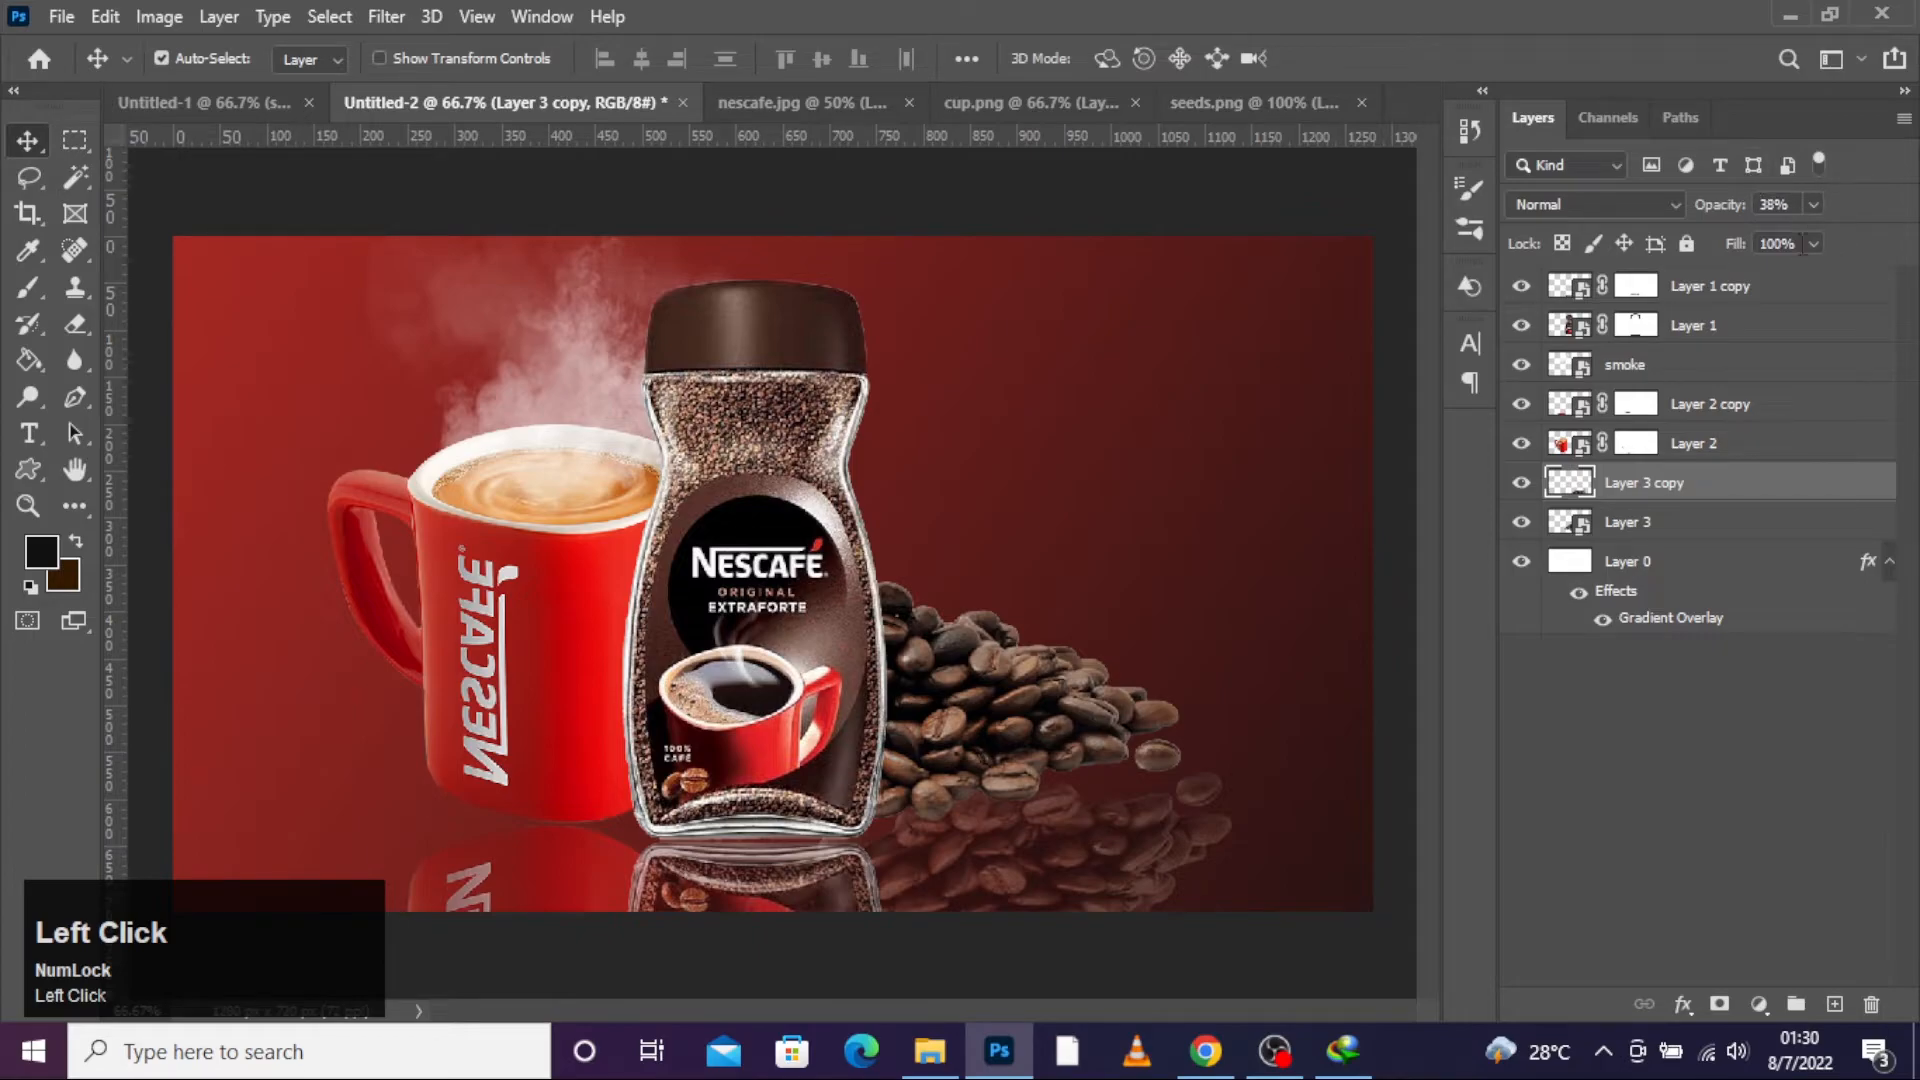
Step: Set the beans reflection's opacity to 22%
drag(1797, 236, 1785, 569)
drag(1747, 832, 1748, 832)
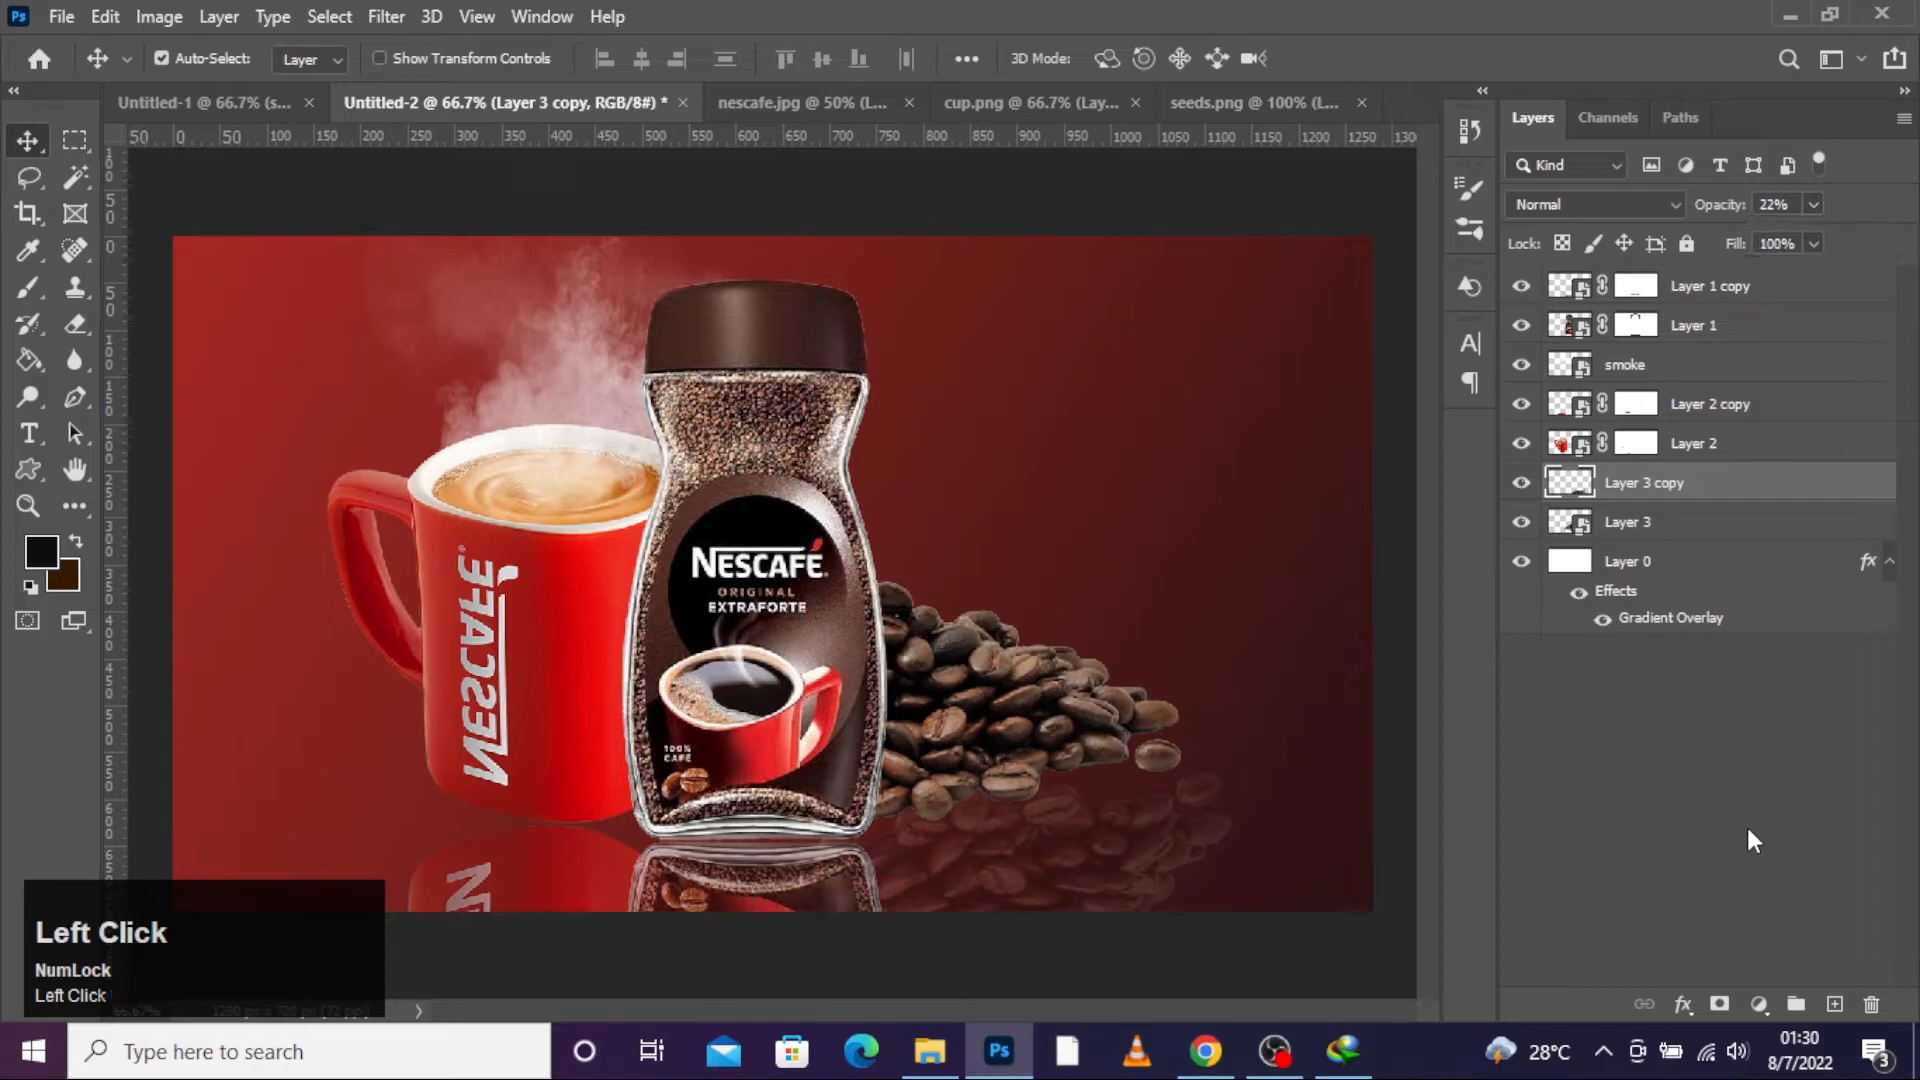
click(1748, 832)
Step: Rotate the beans reflection by about another -2.7° and move it slightly closer to the jar
click(1152, 830)
key(ctrl+t)
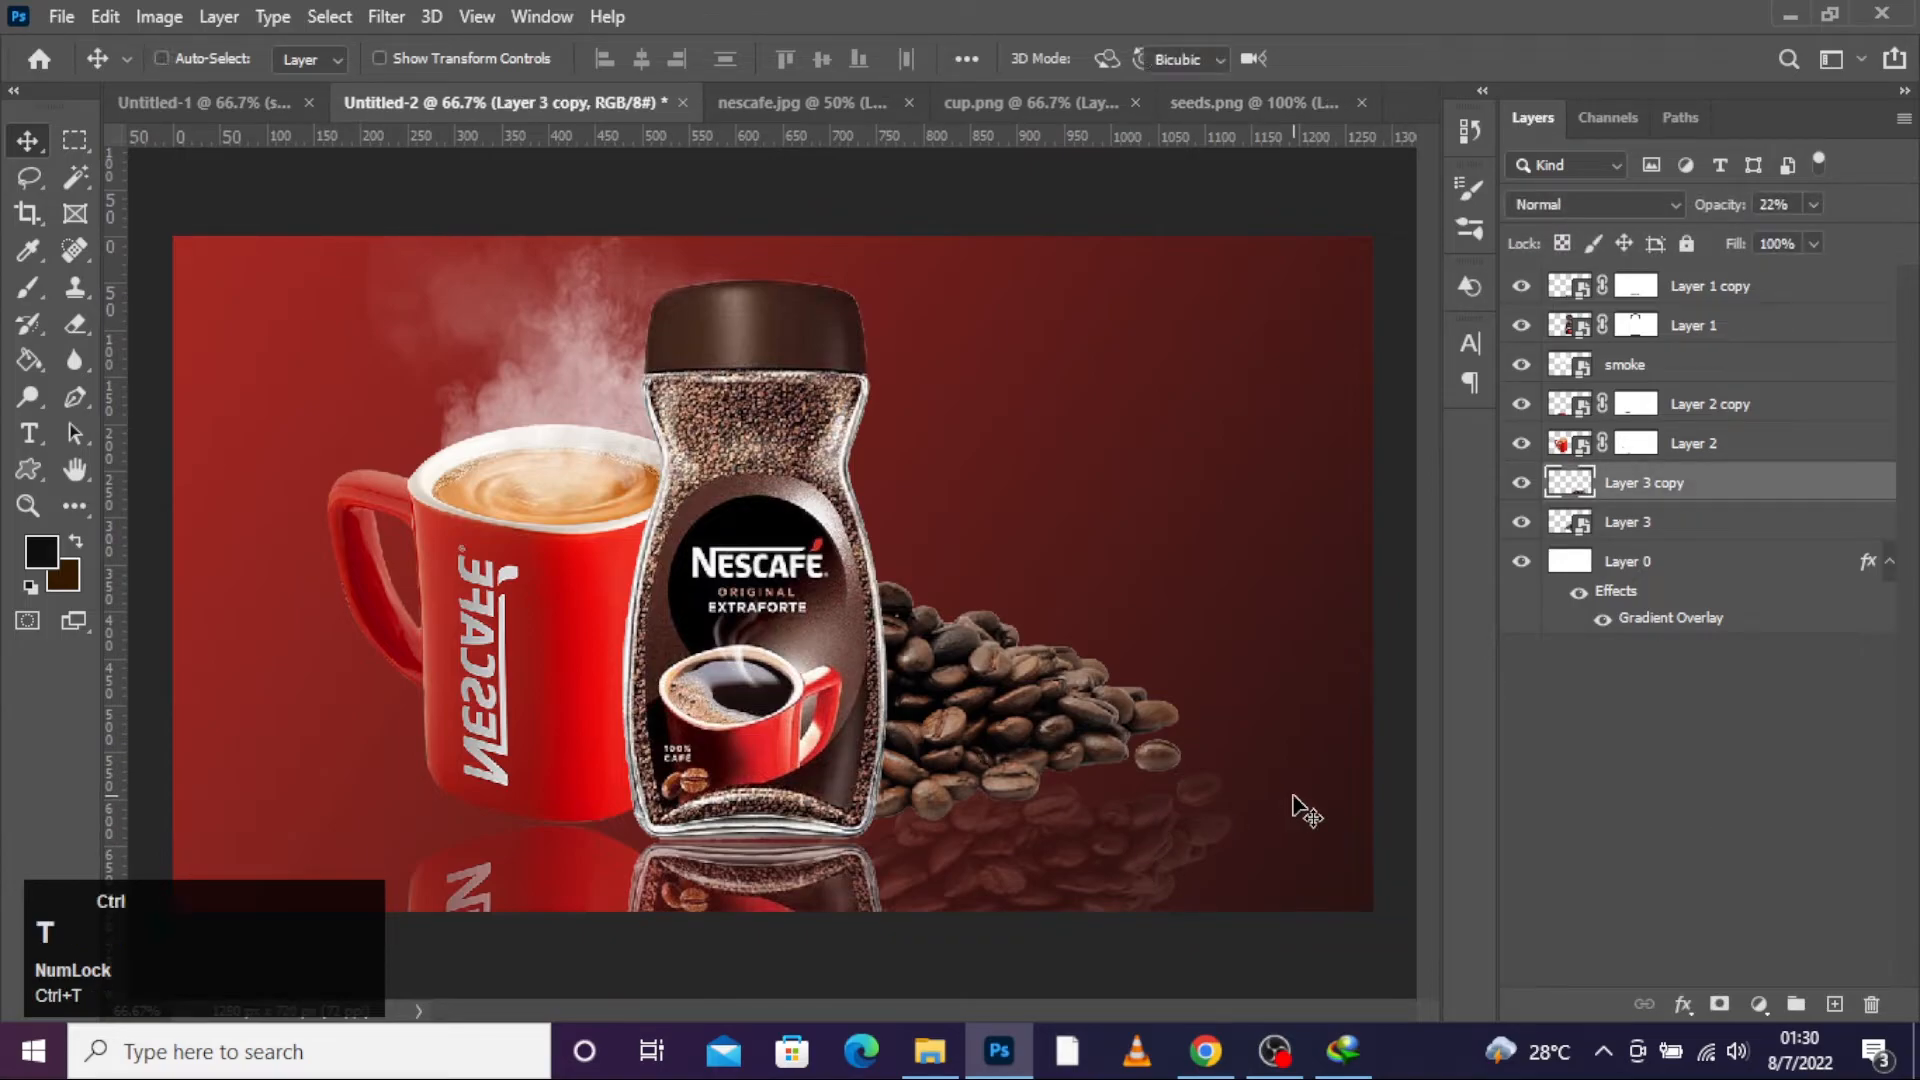
drag(1296, 803, 1265, 811)
drag(1153, 854, 1142, 853)
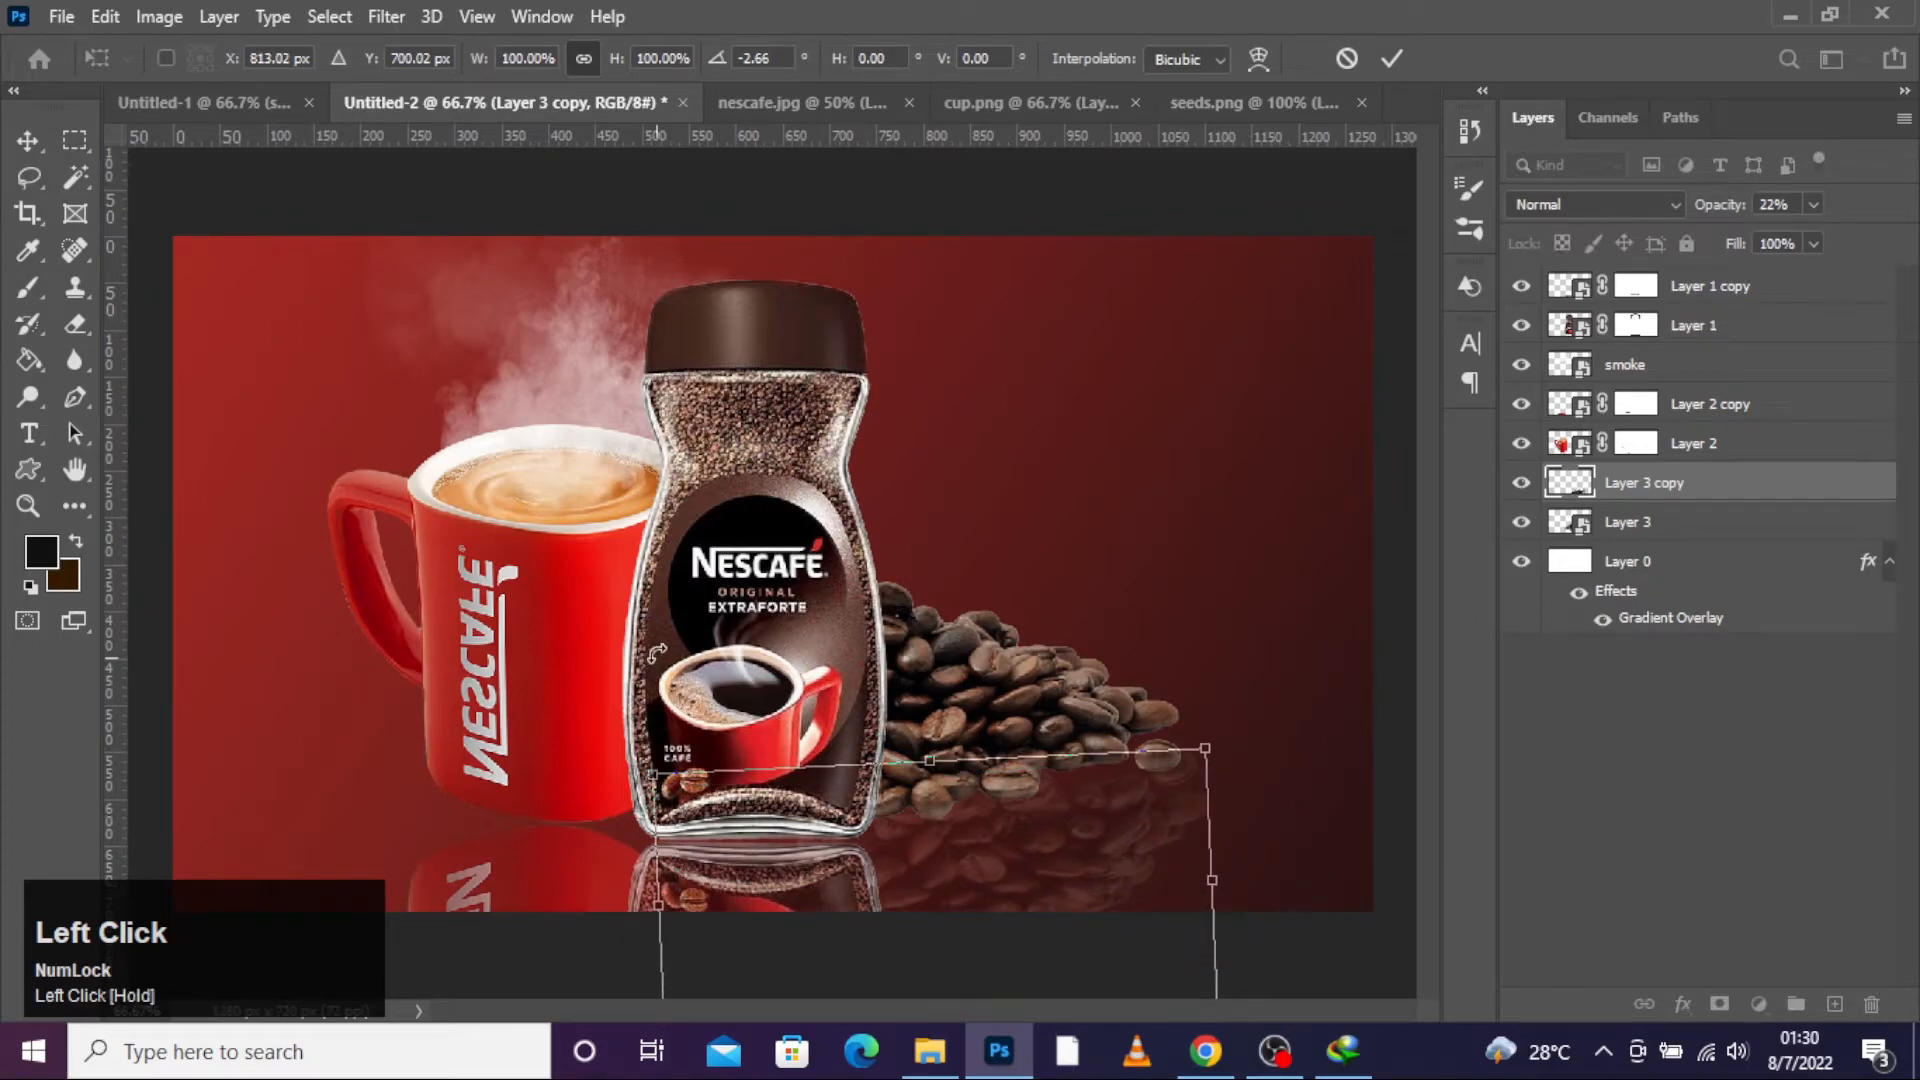
click(48, 153)
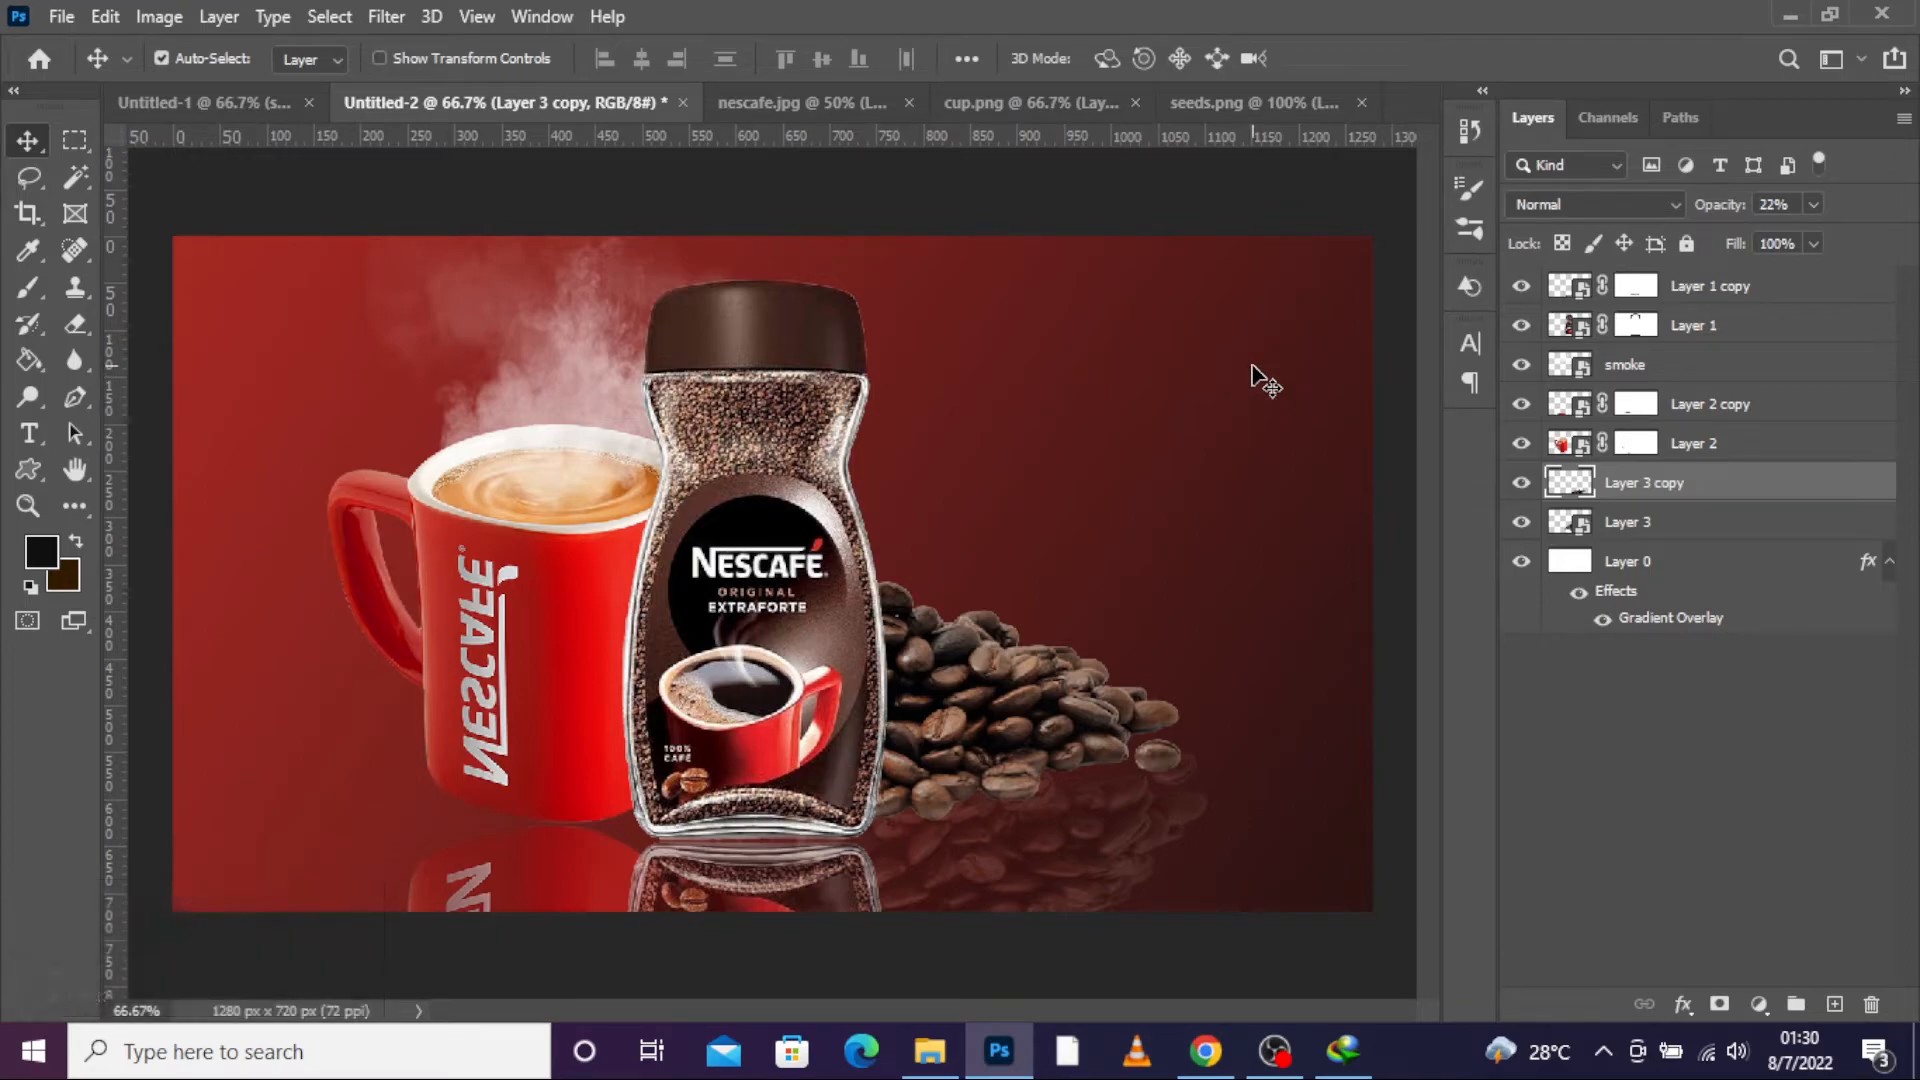
Step: Reduce the beans reflection's opacity to 10% and deselect its layer
click(1809, 204)
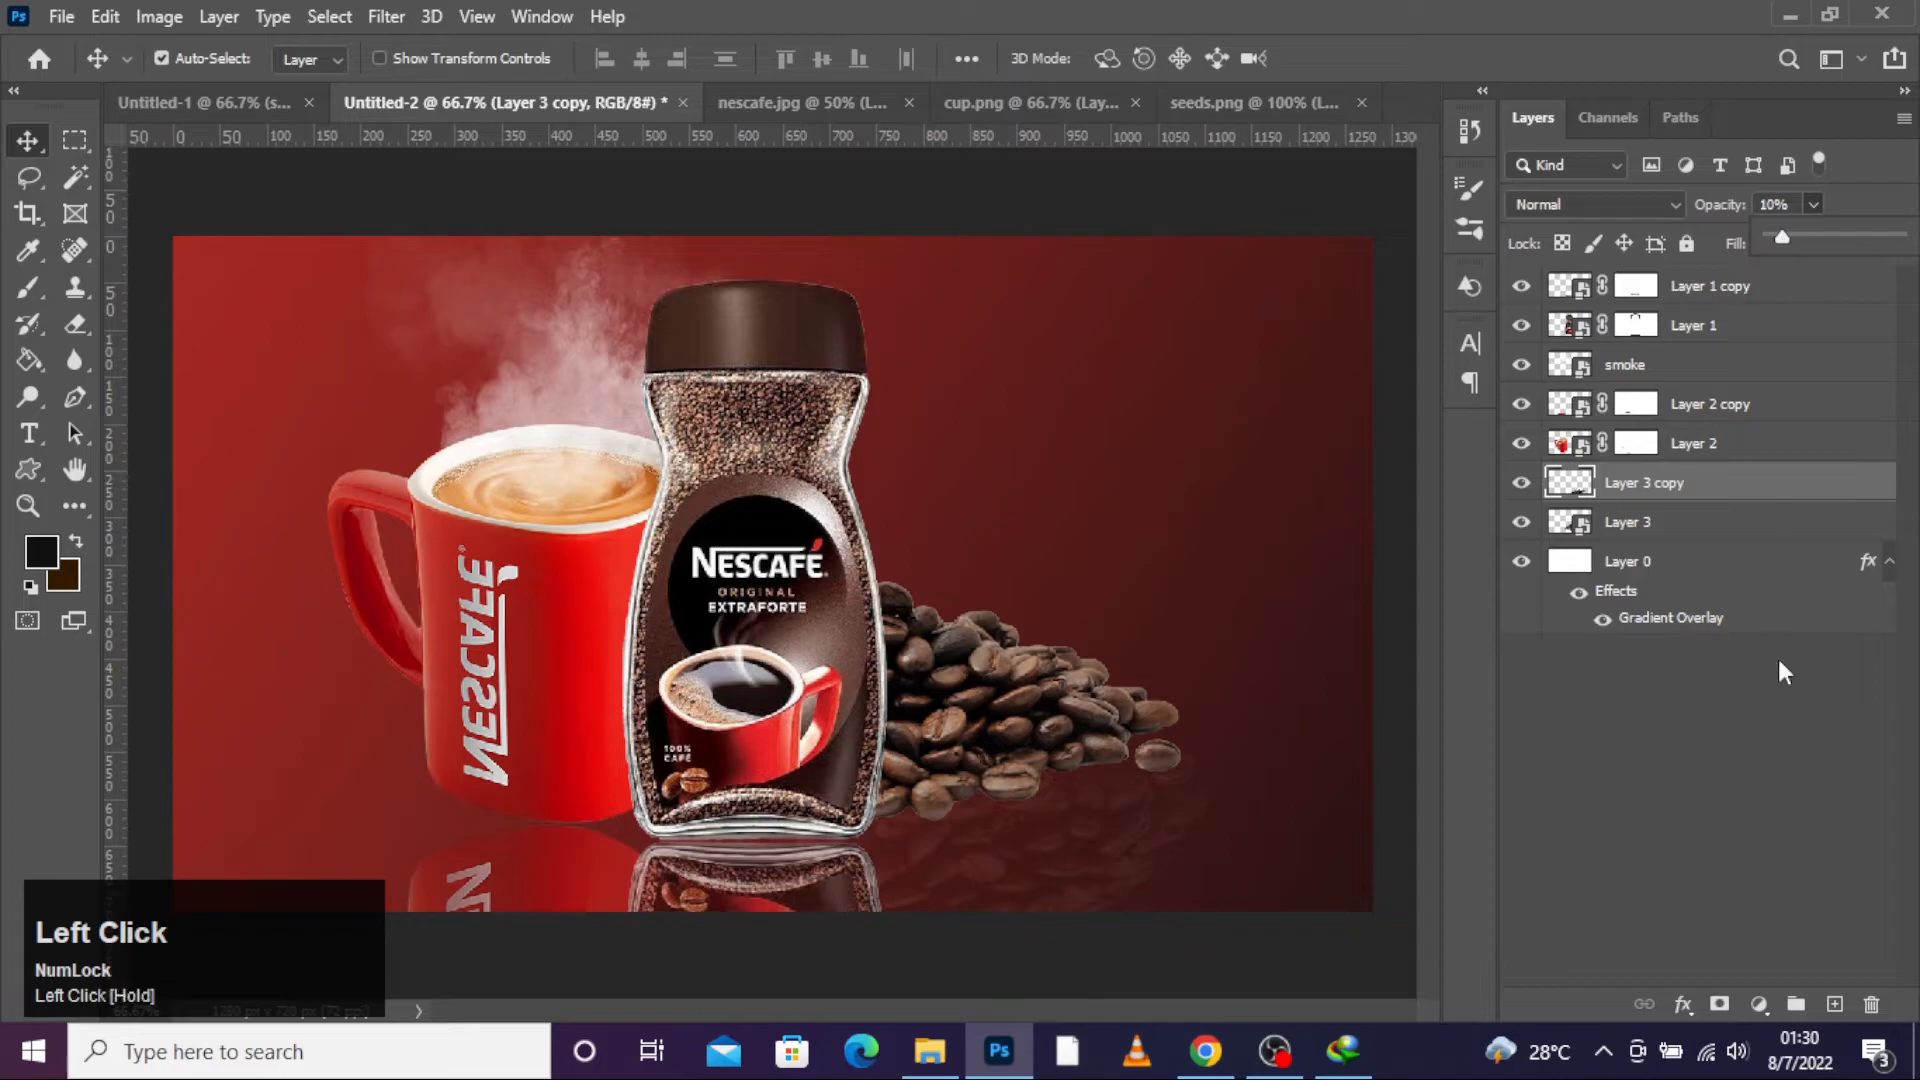
click(1764, 746)
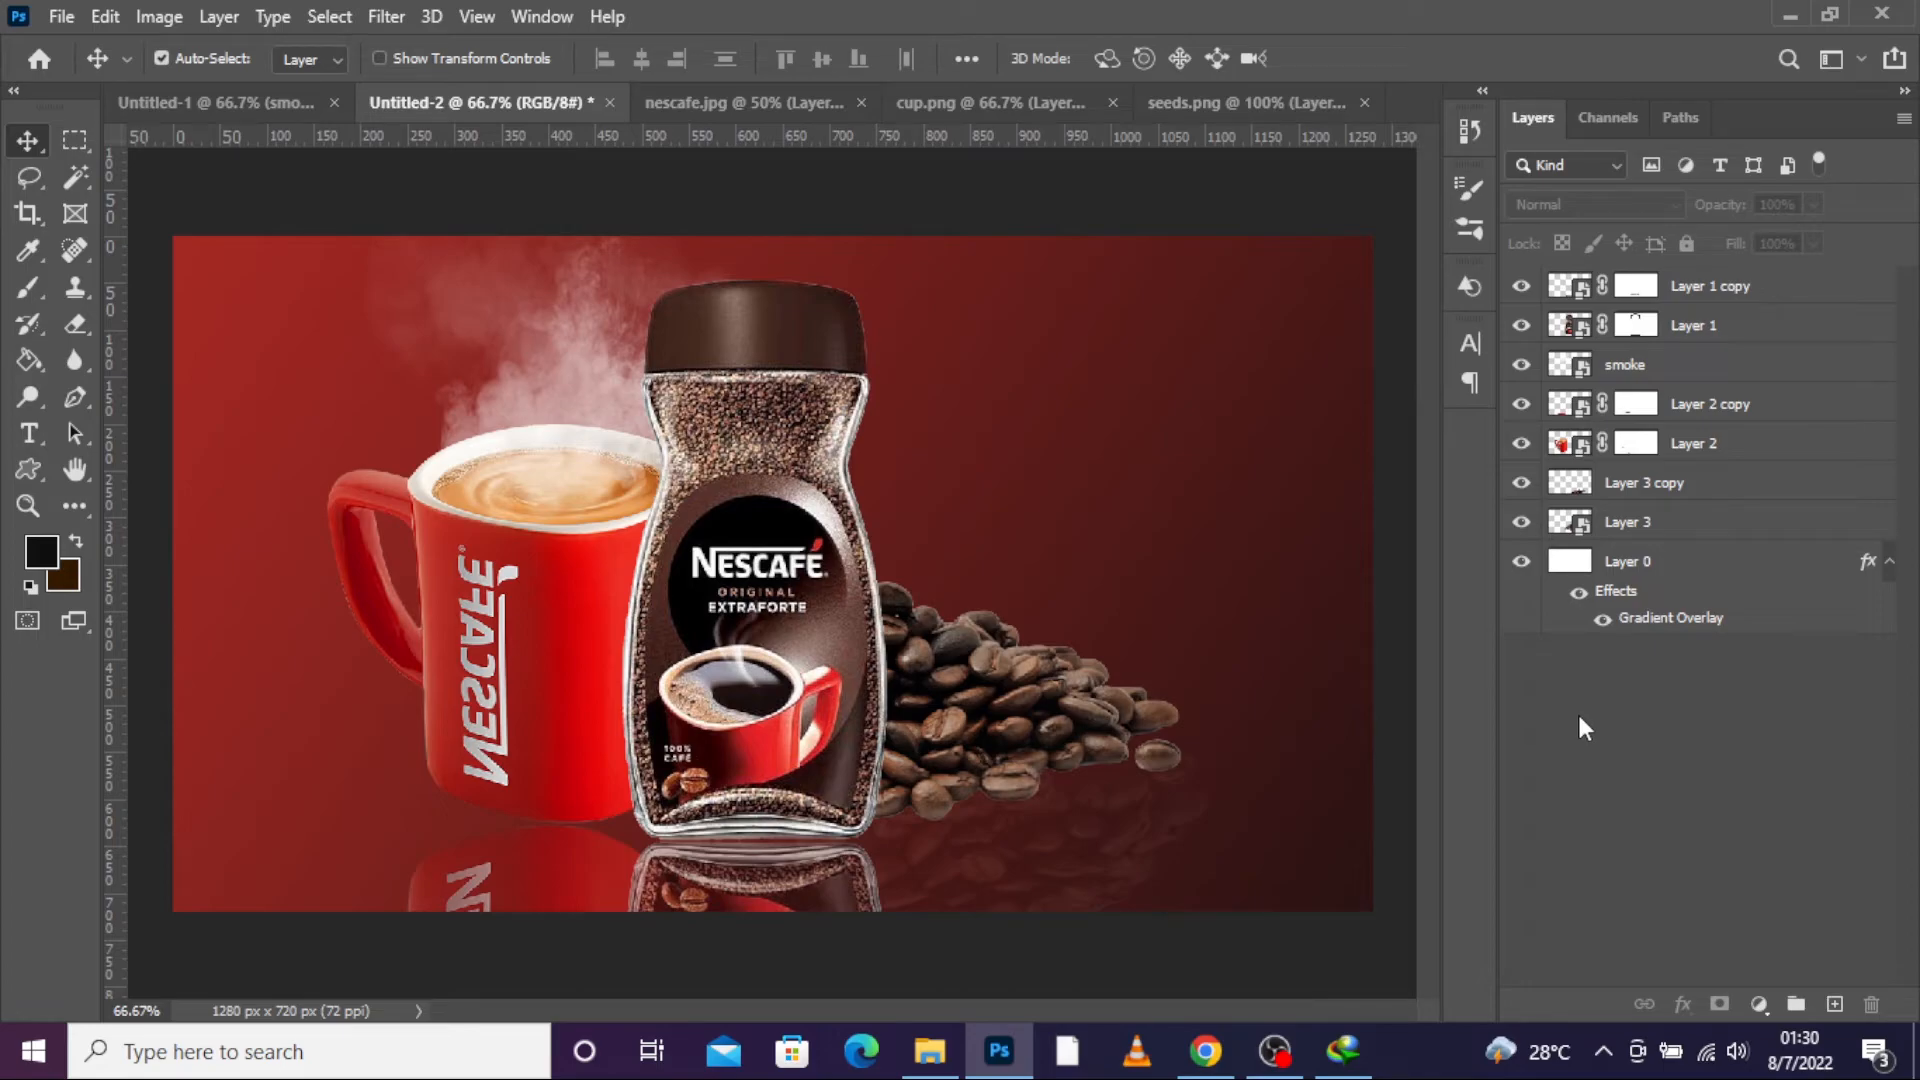
click(44, 150)
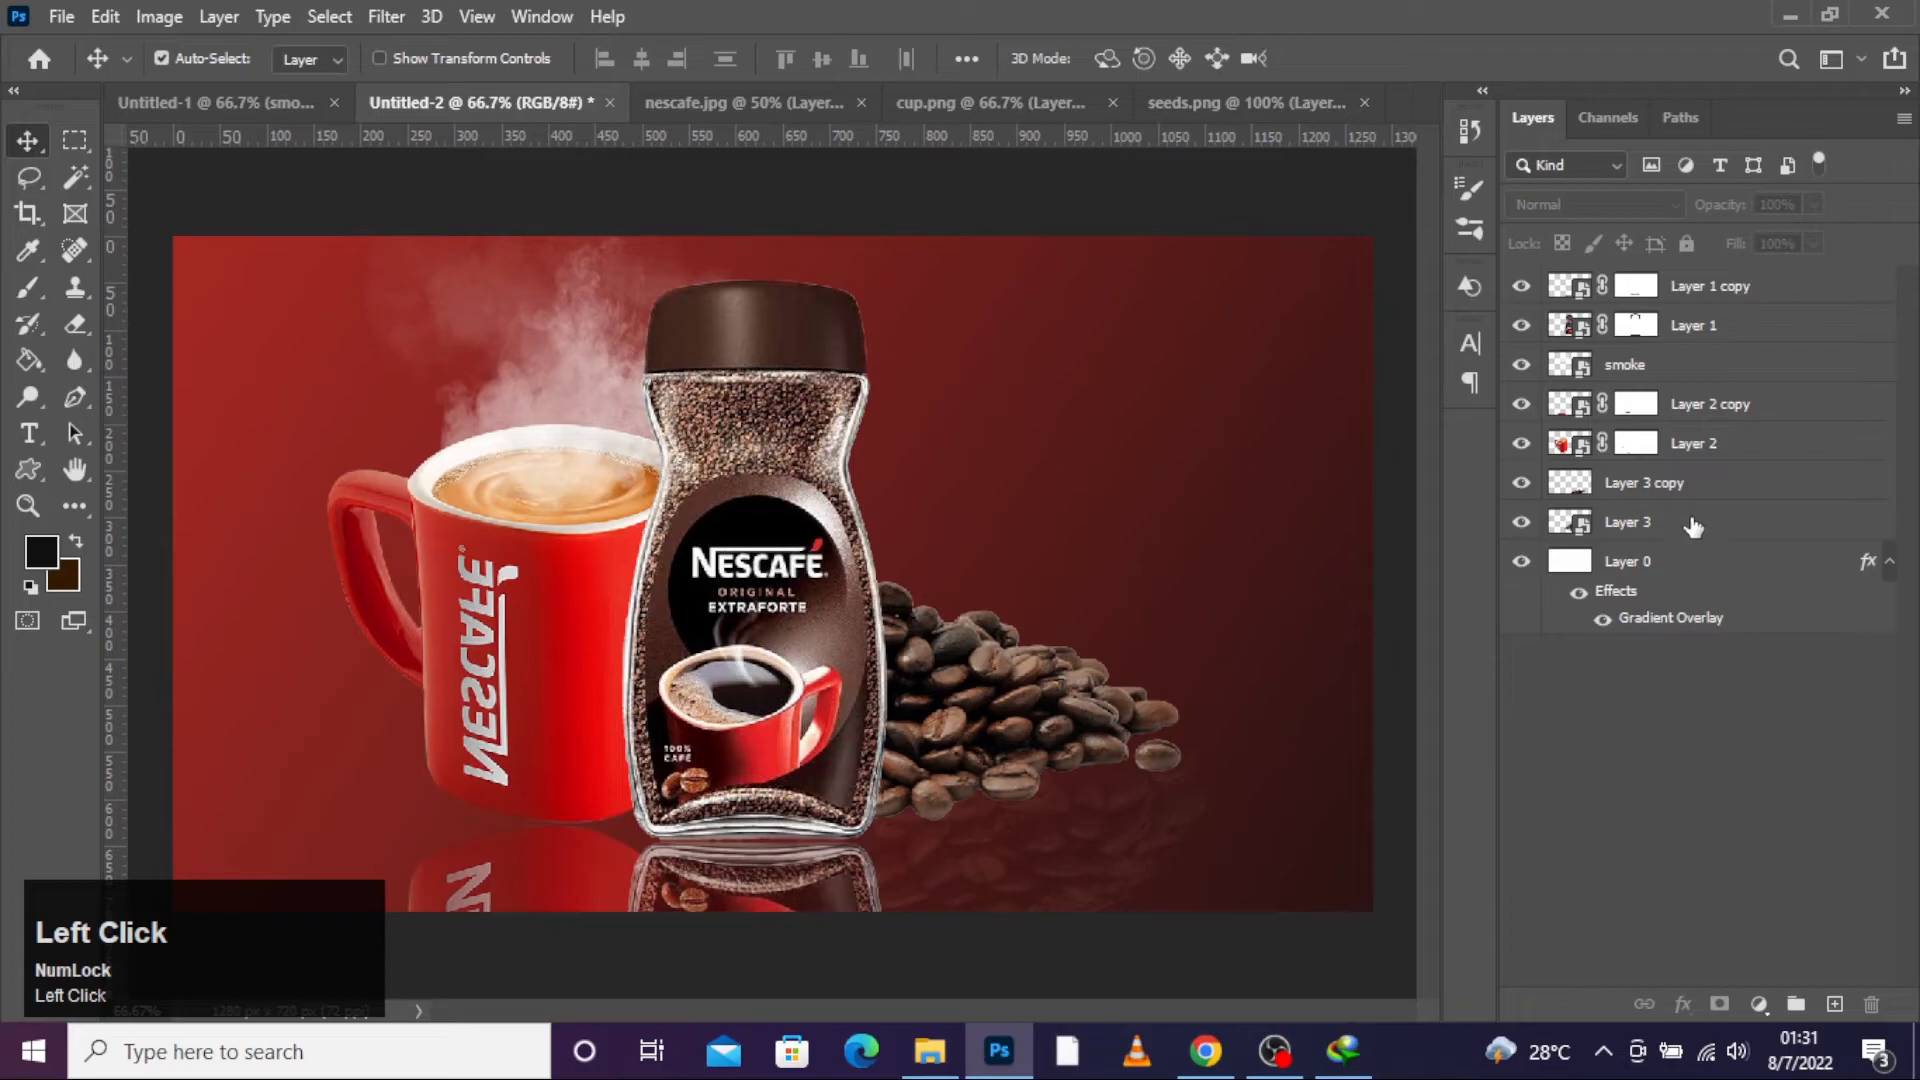
Step: Toggle the visibility of the beans reflection and the original beans layer to check which is which
click(1698, 444)
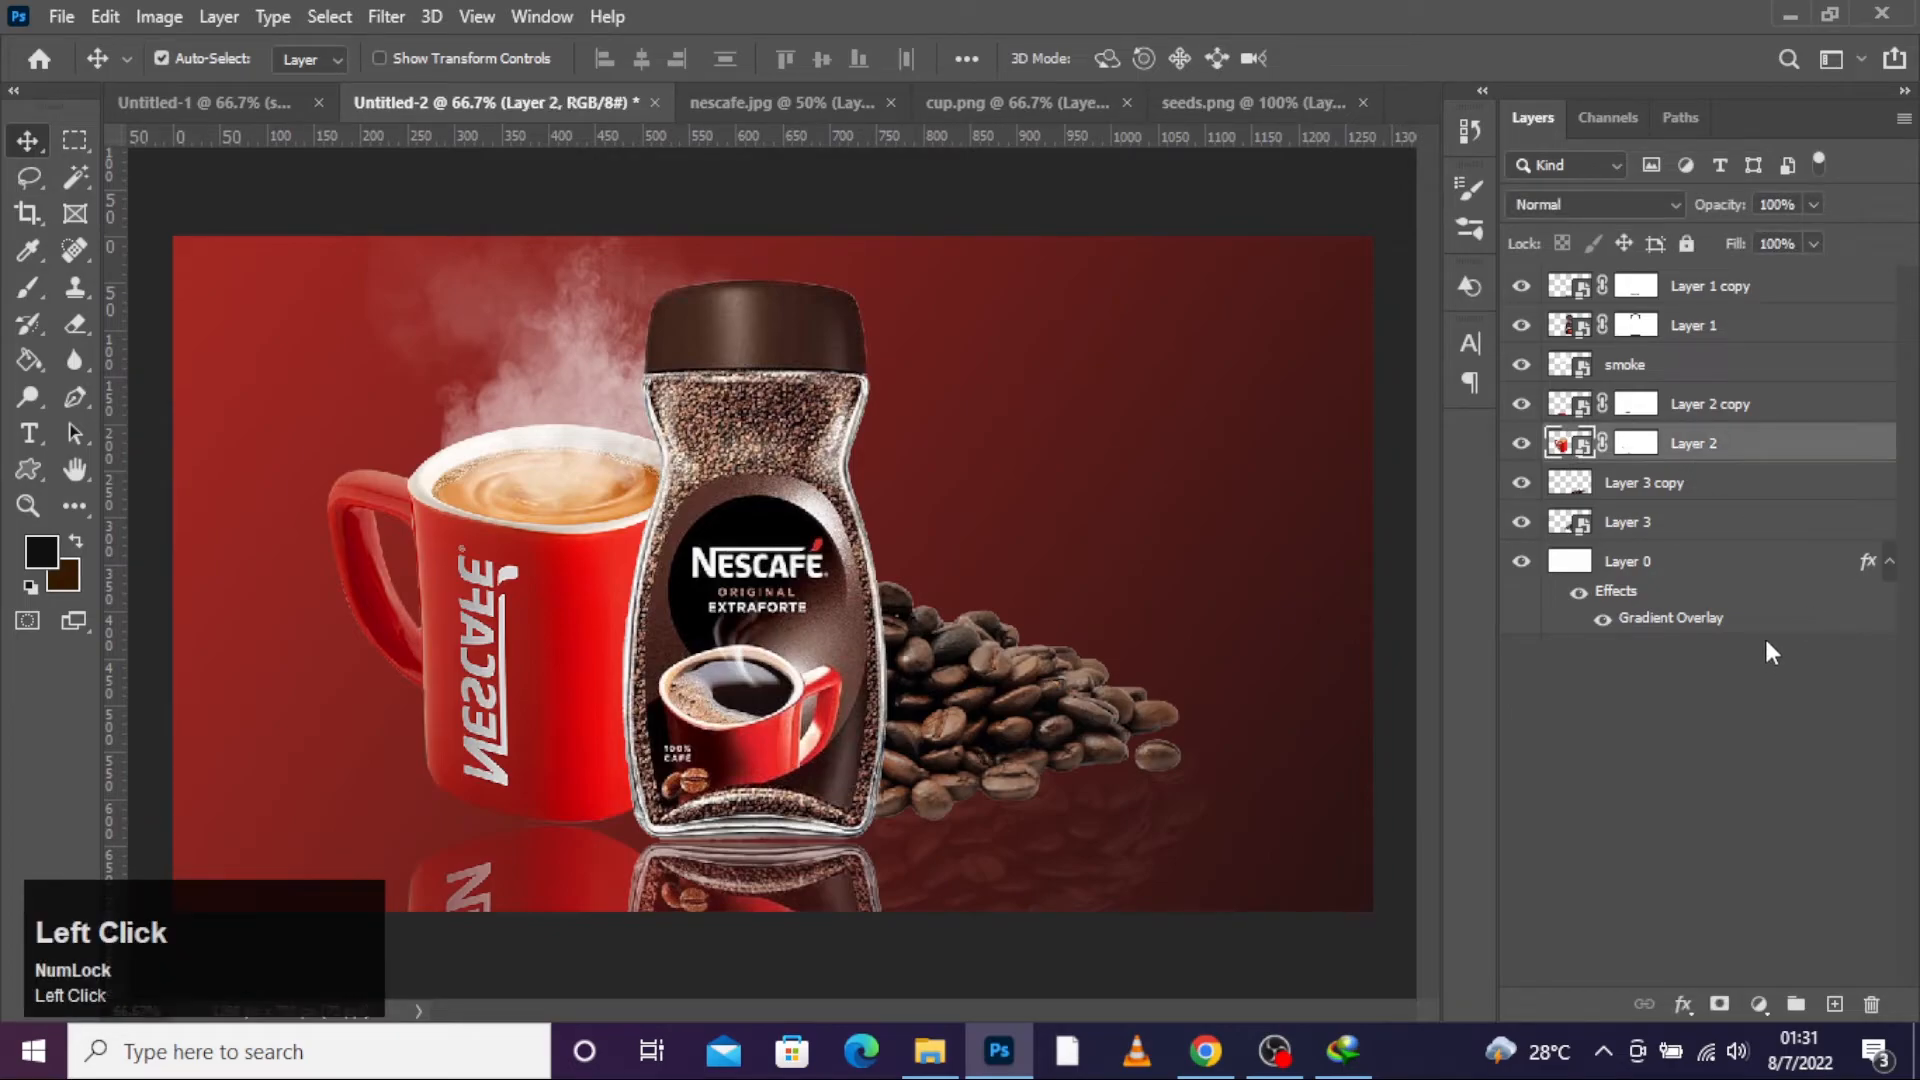
click(1645, 492)
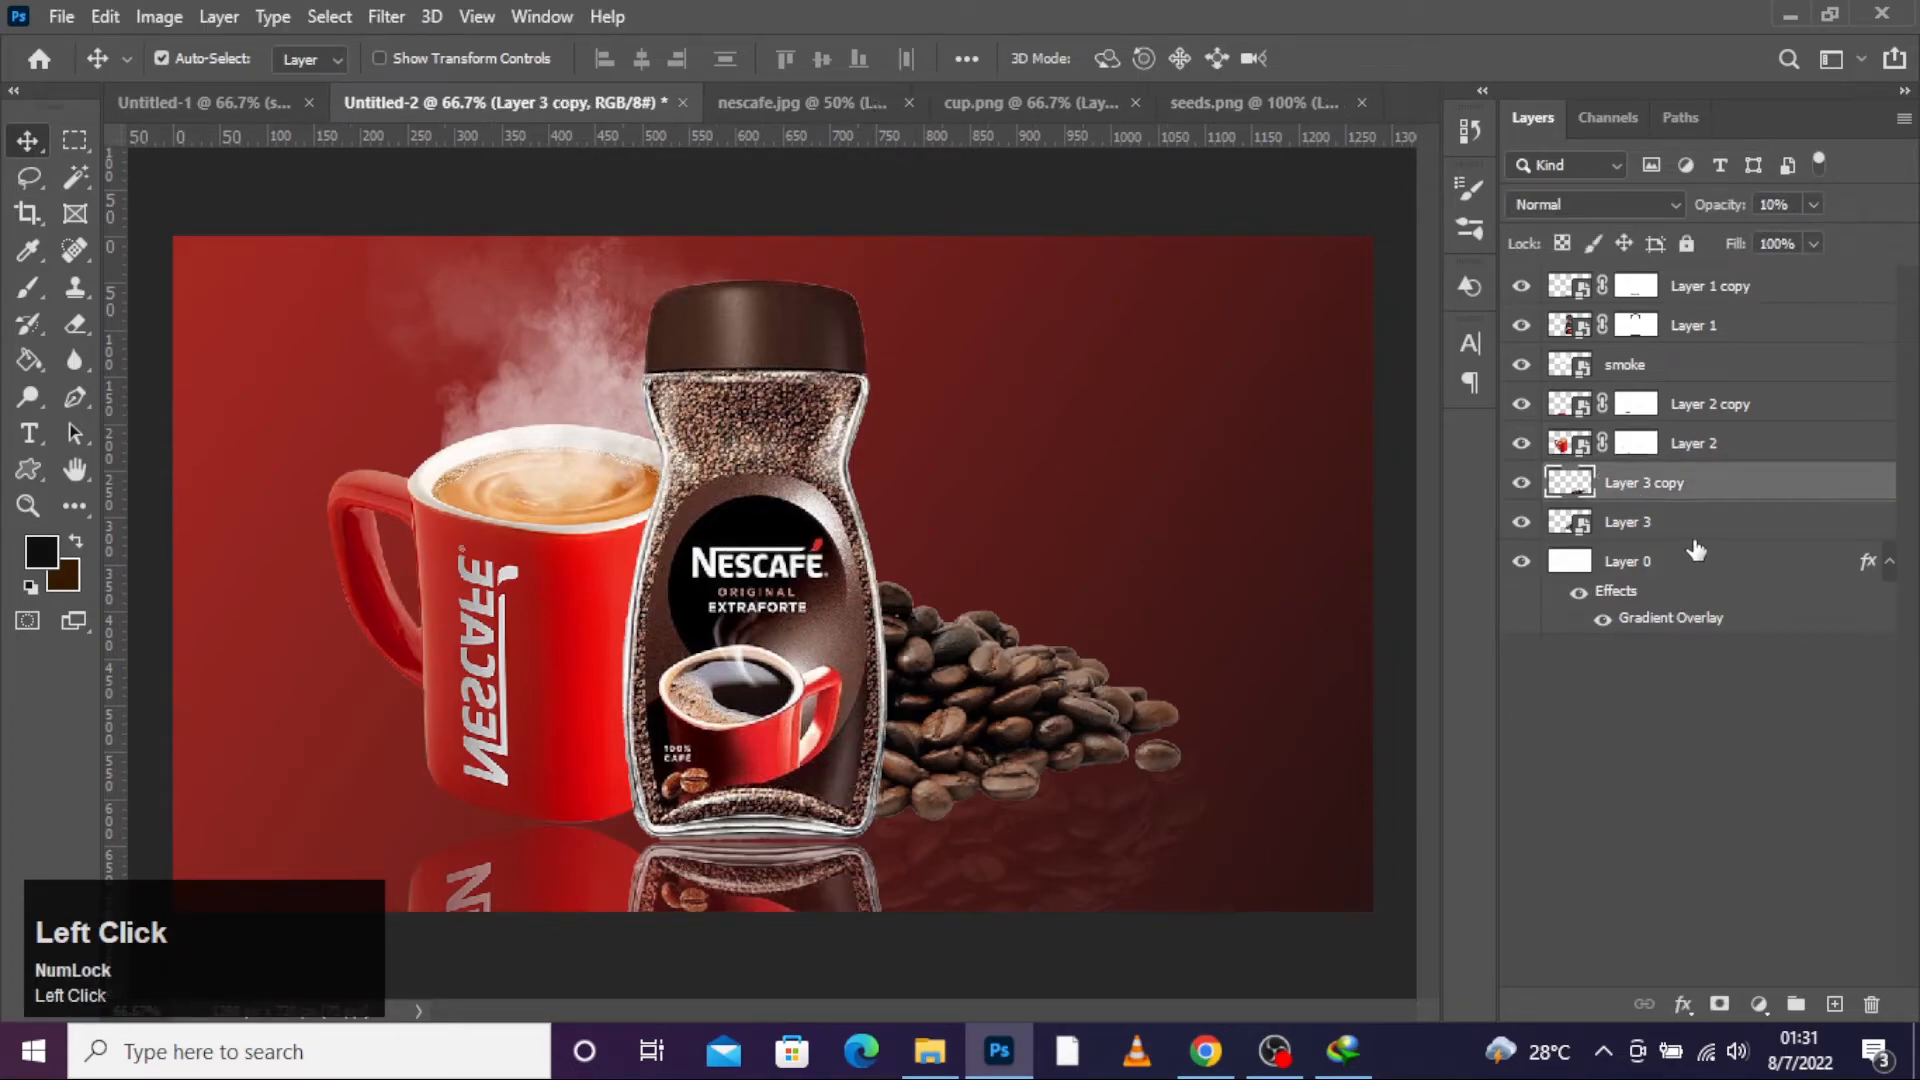
click(1521, 484)
click(1522, 484)
click(1522, 522)
click(1522, 522)
Step: Add a Hue/Saturation adjustment clipped to the original beans layer, with Hue -12 and Saturation -2
click(1629, 523)
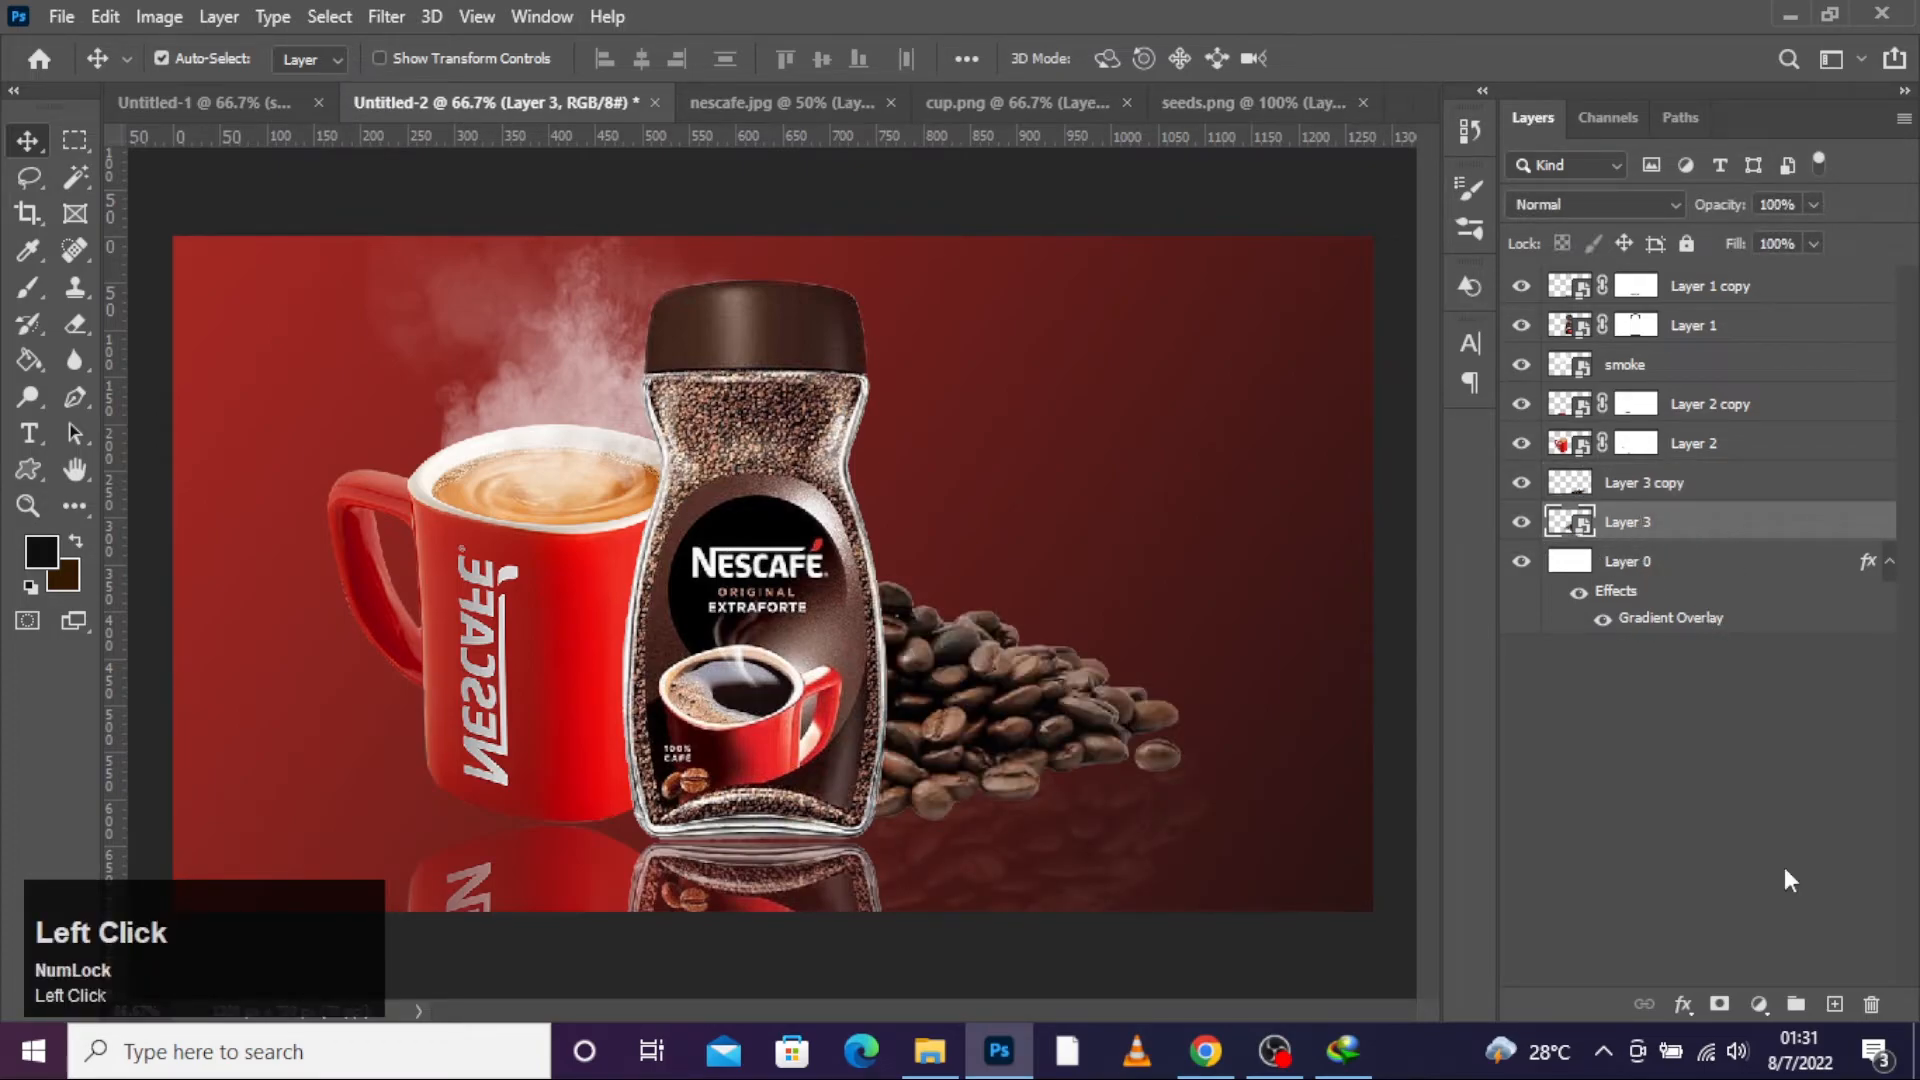
click(1758, 1005)
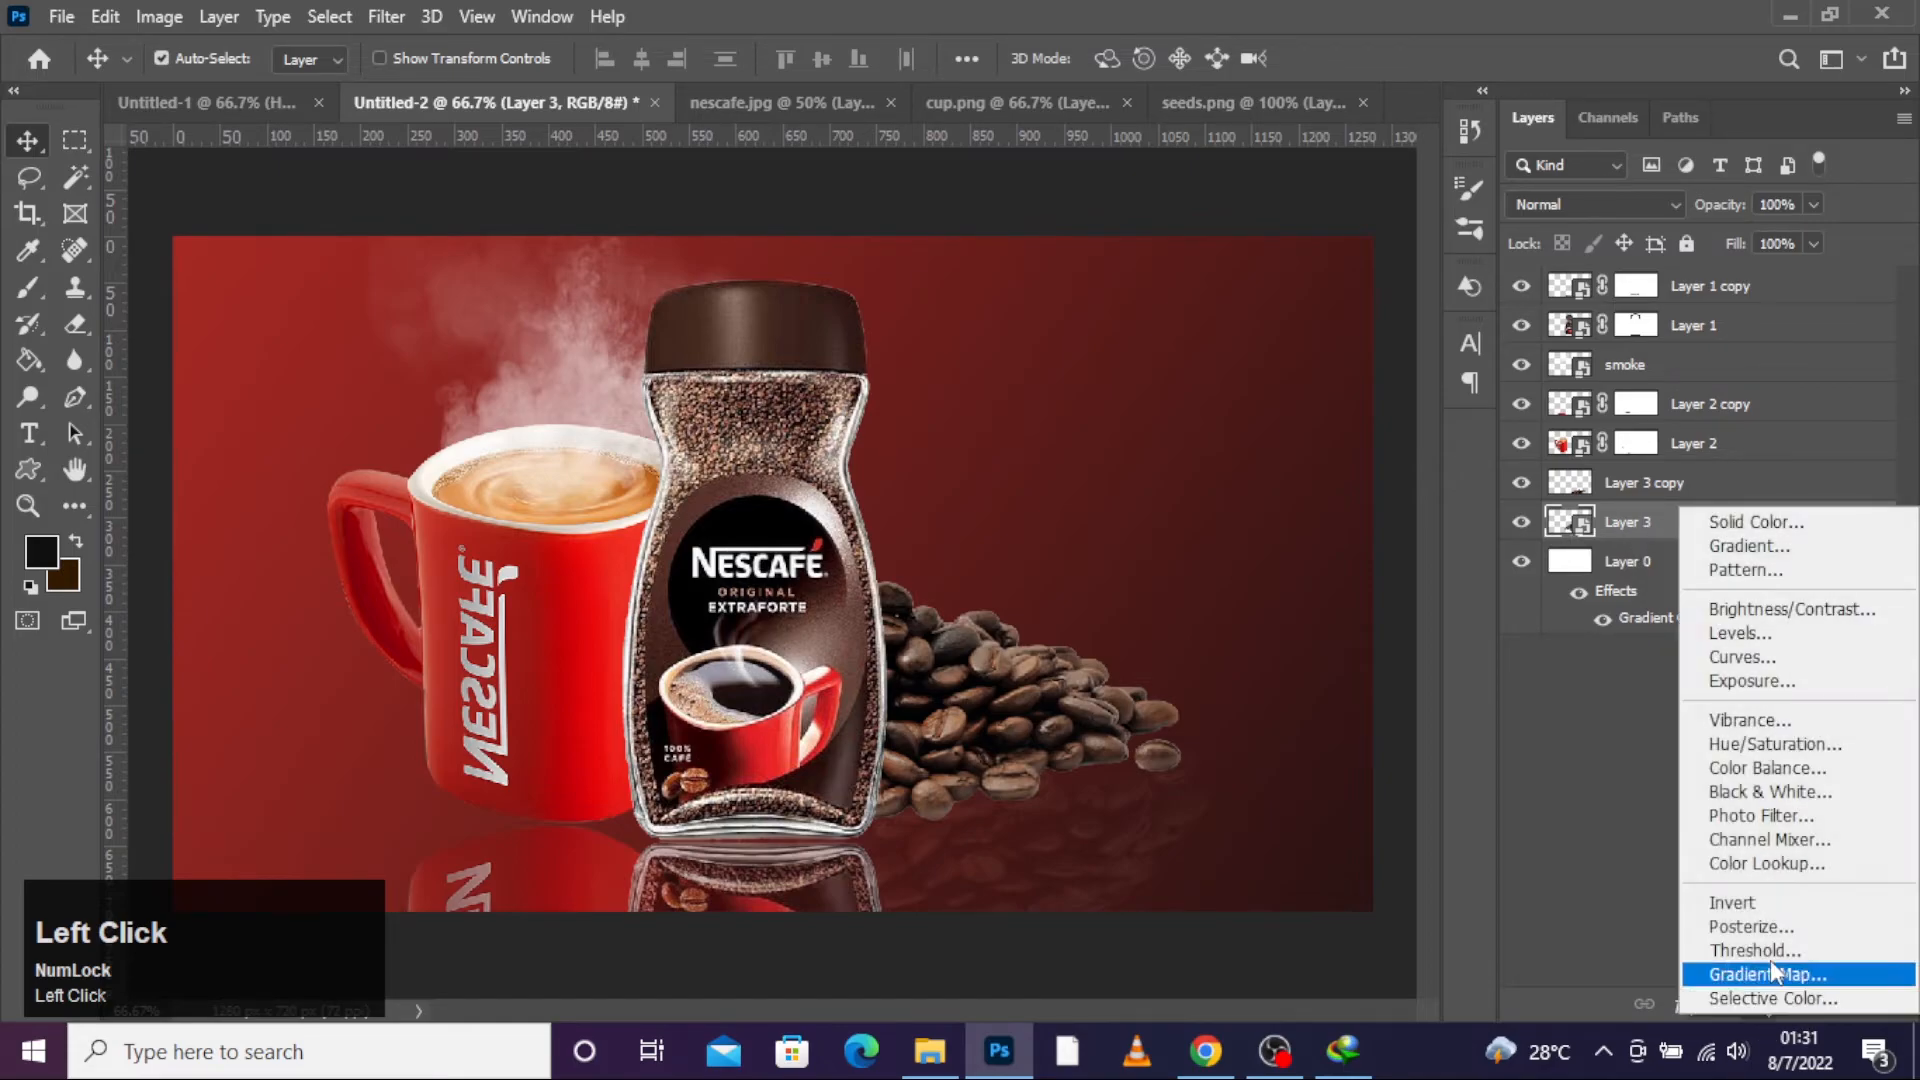
click(1760, 744)
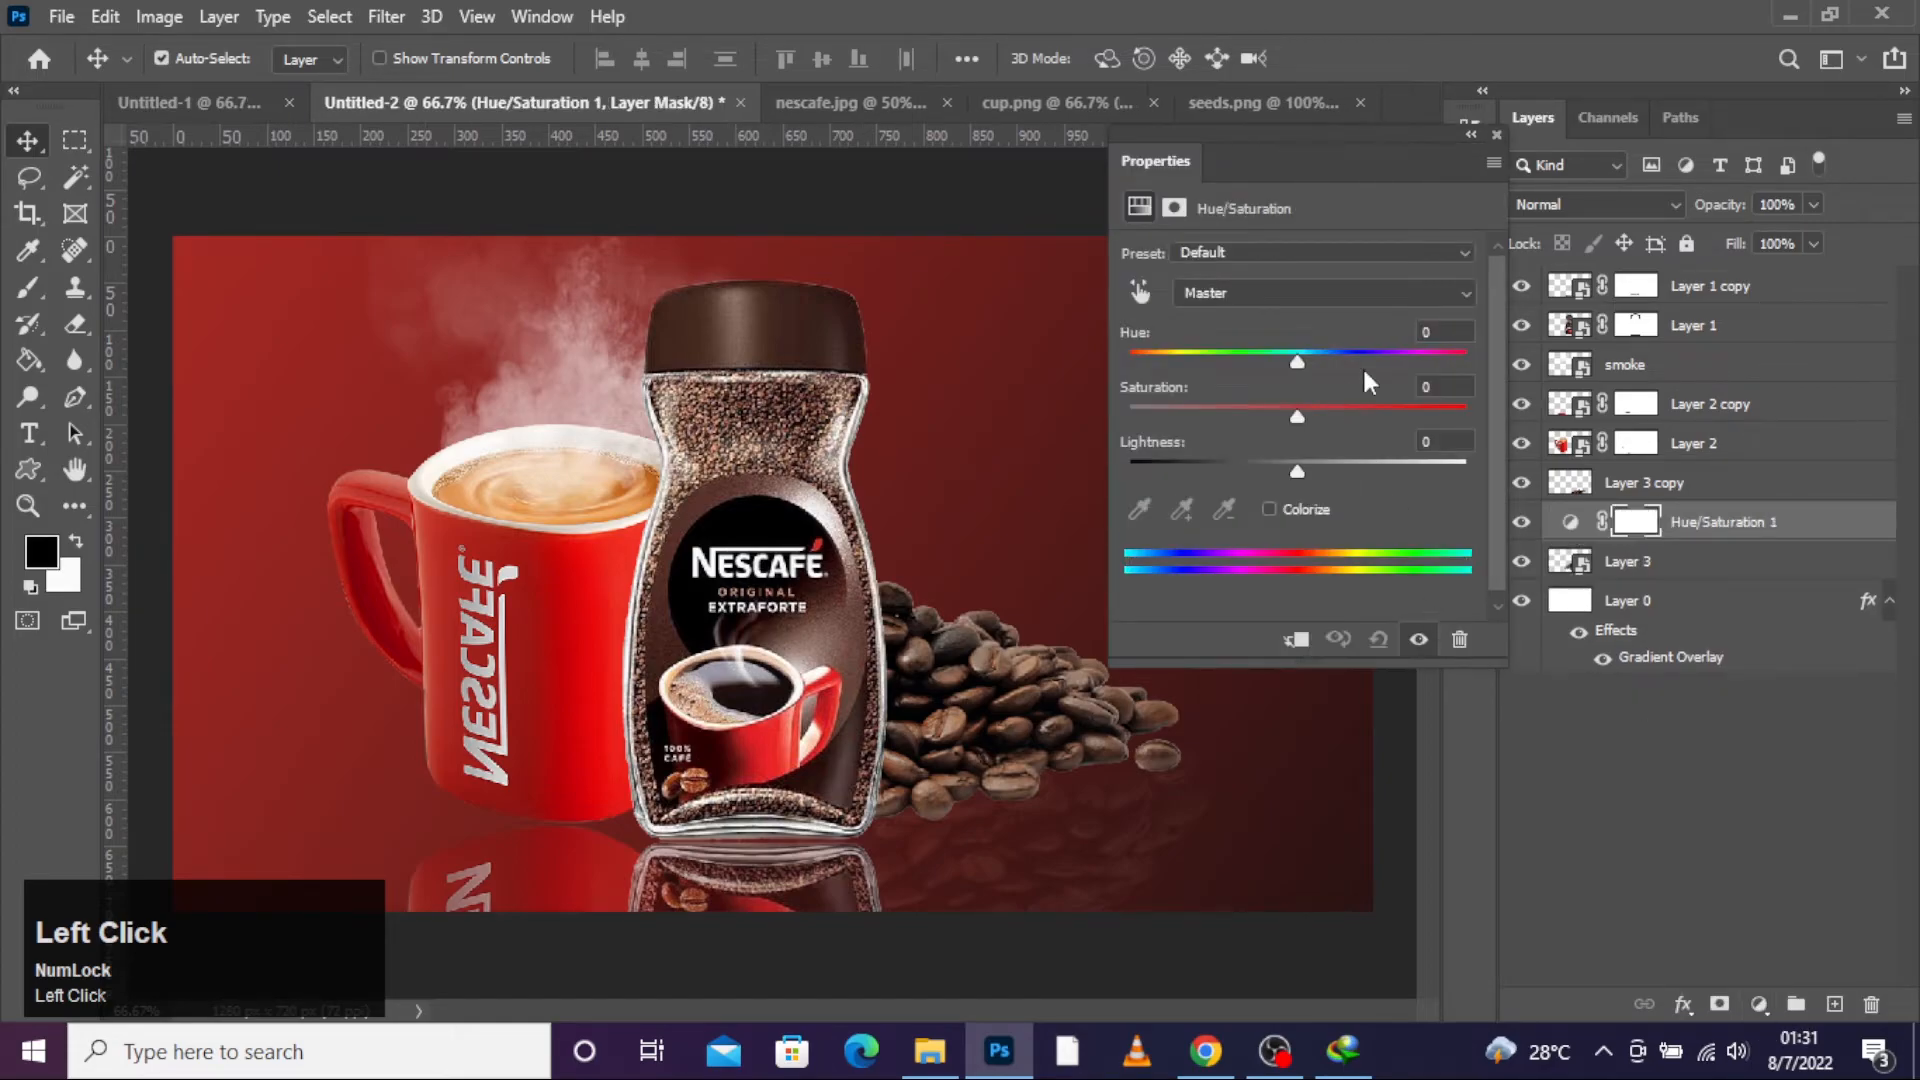
click(1462, 341)
text(-12)
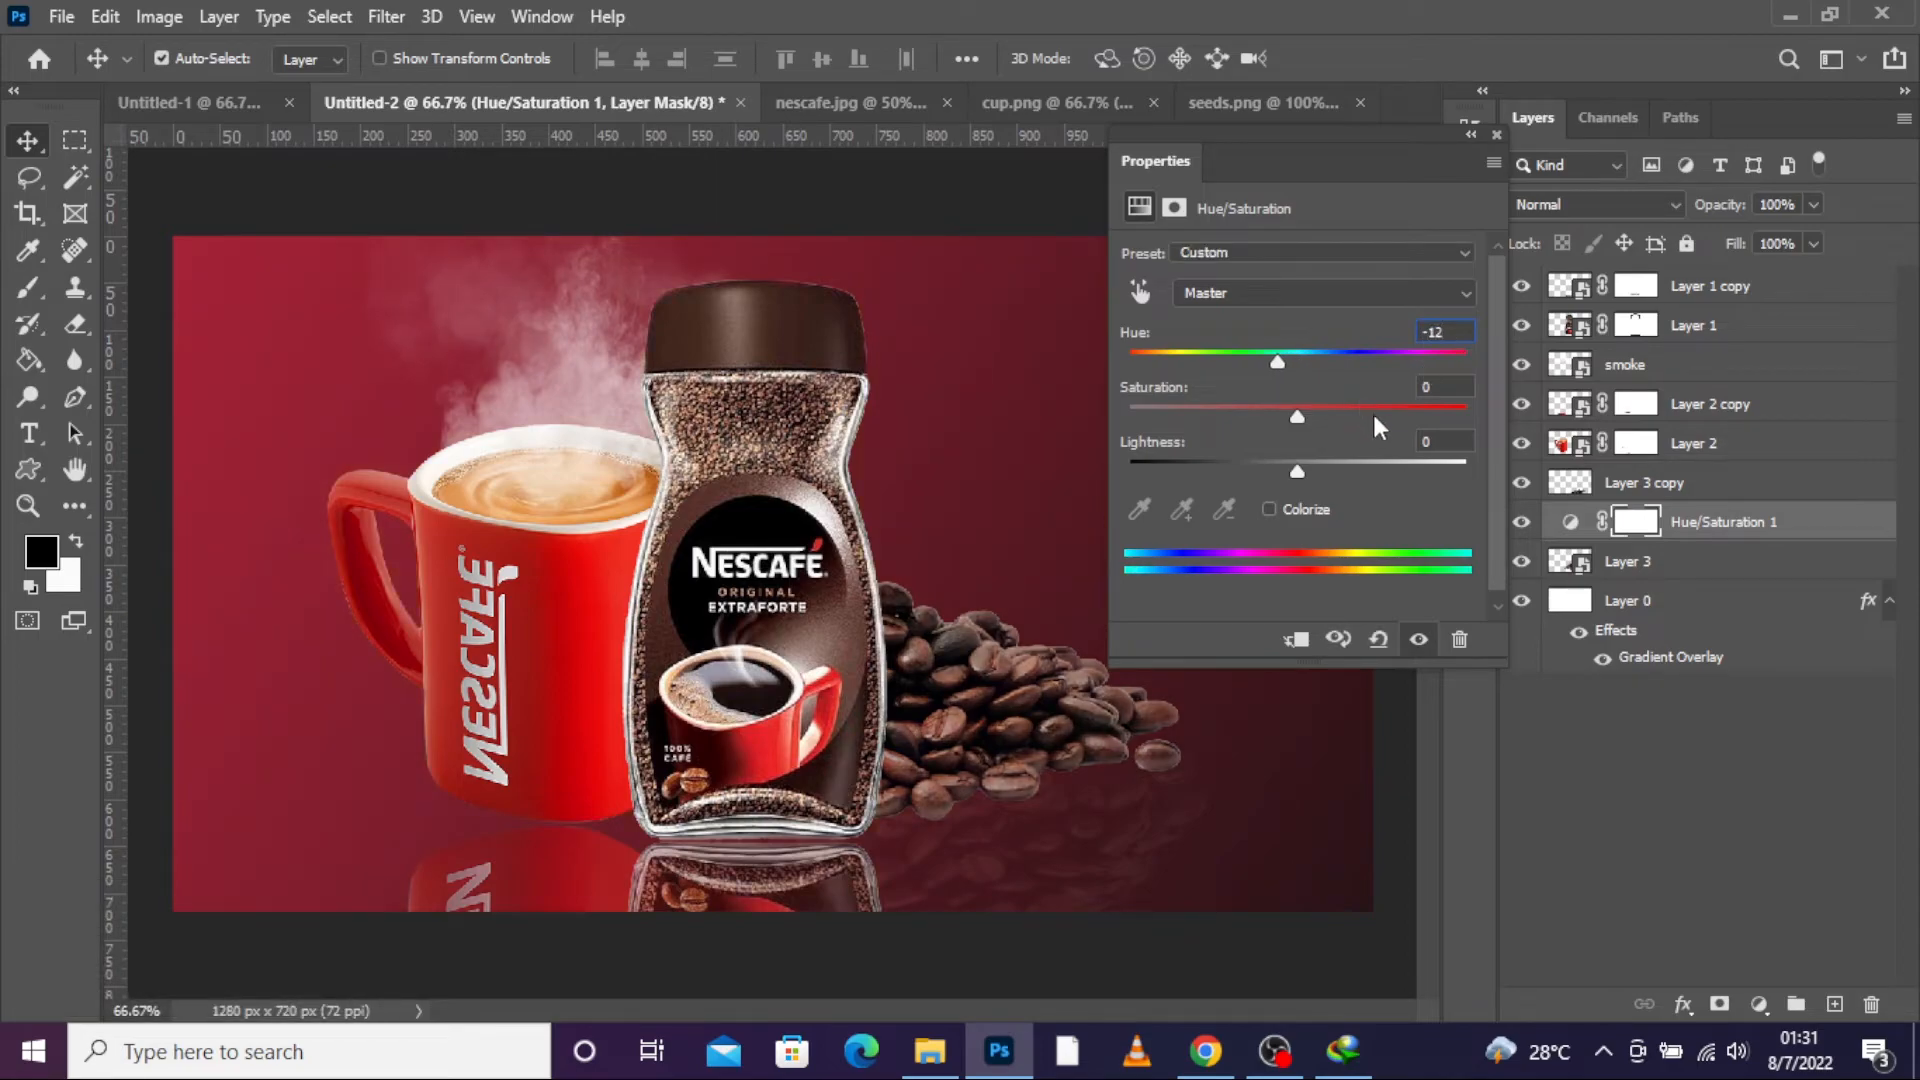
click(1442, 389)
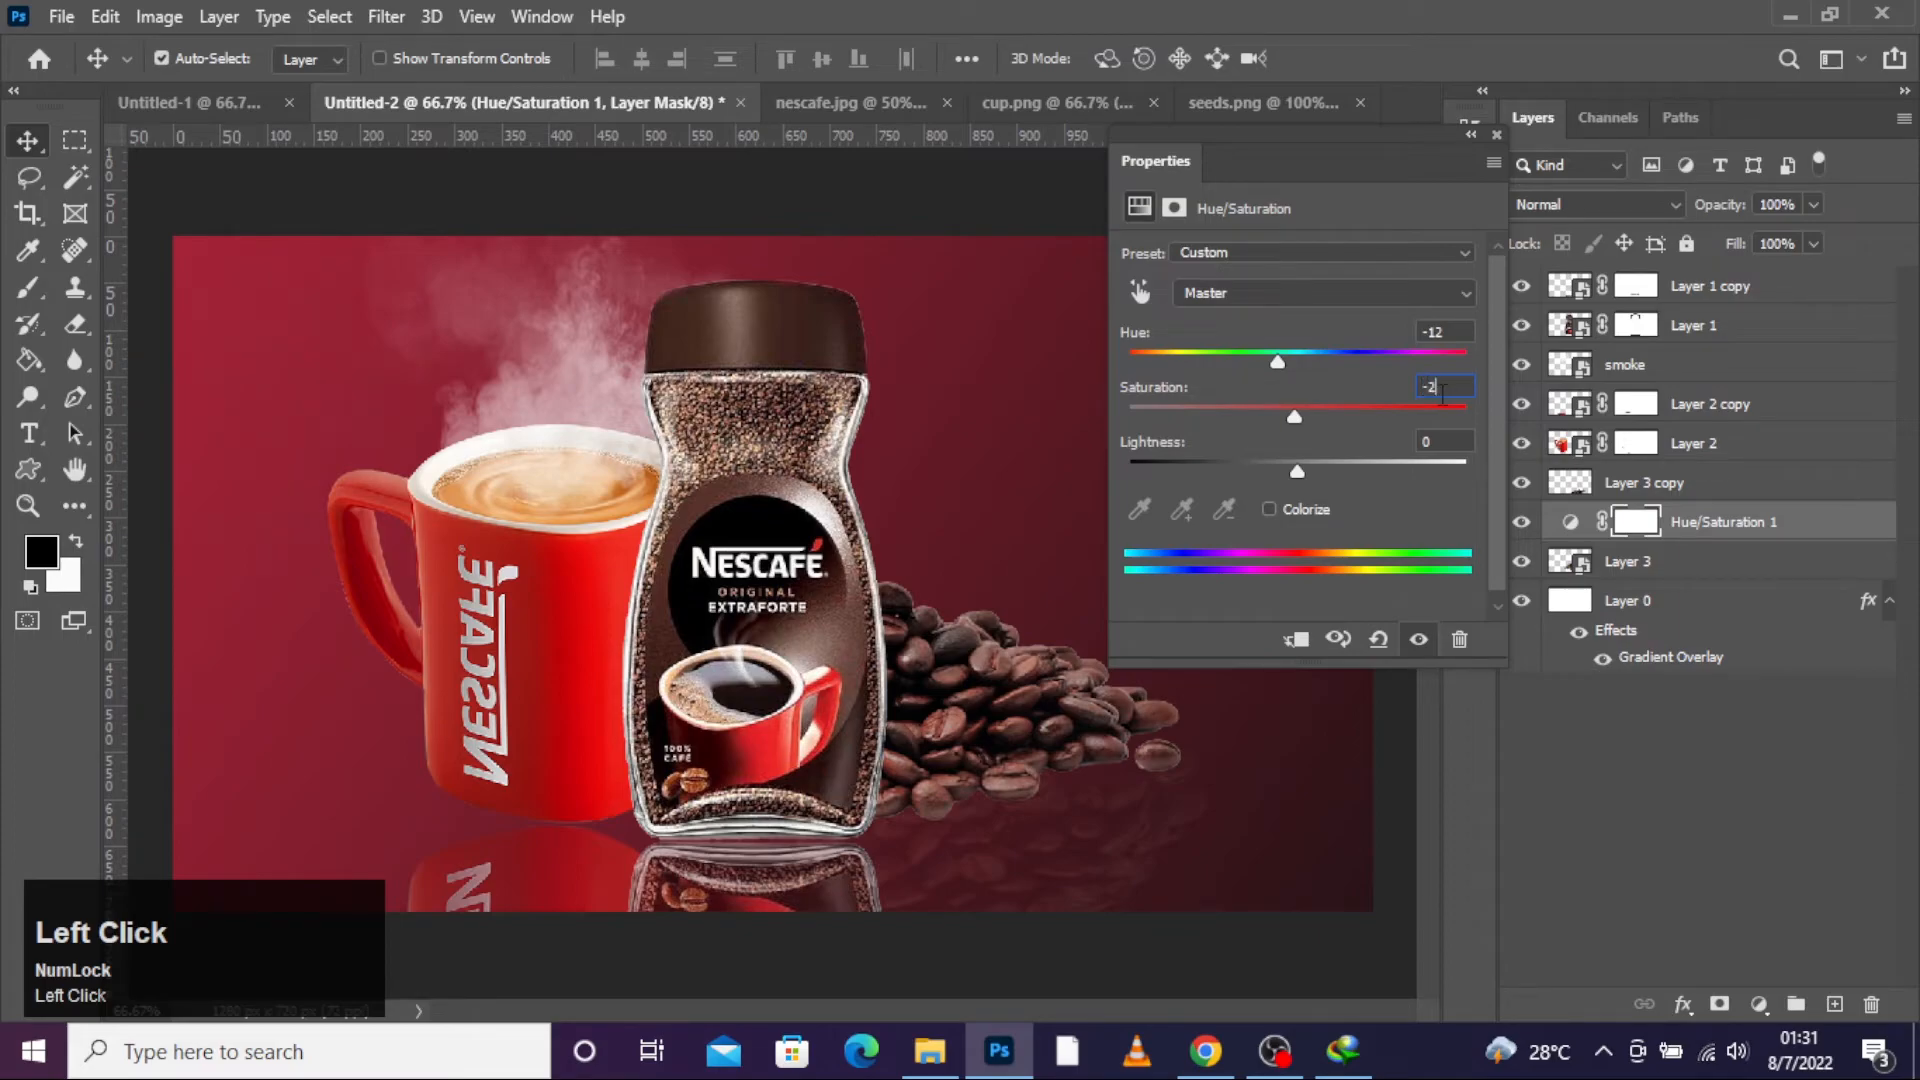
click(1297, 639)
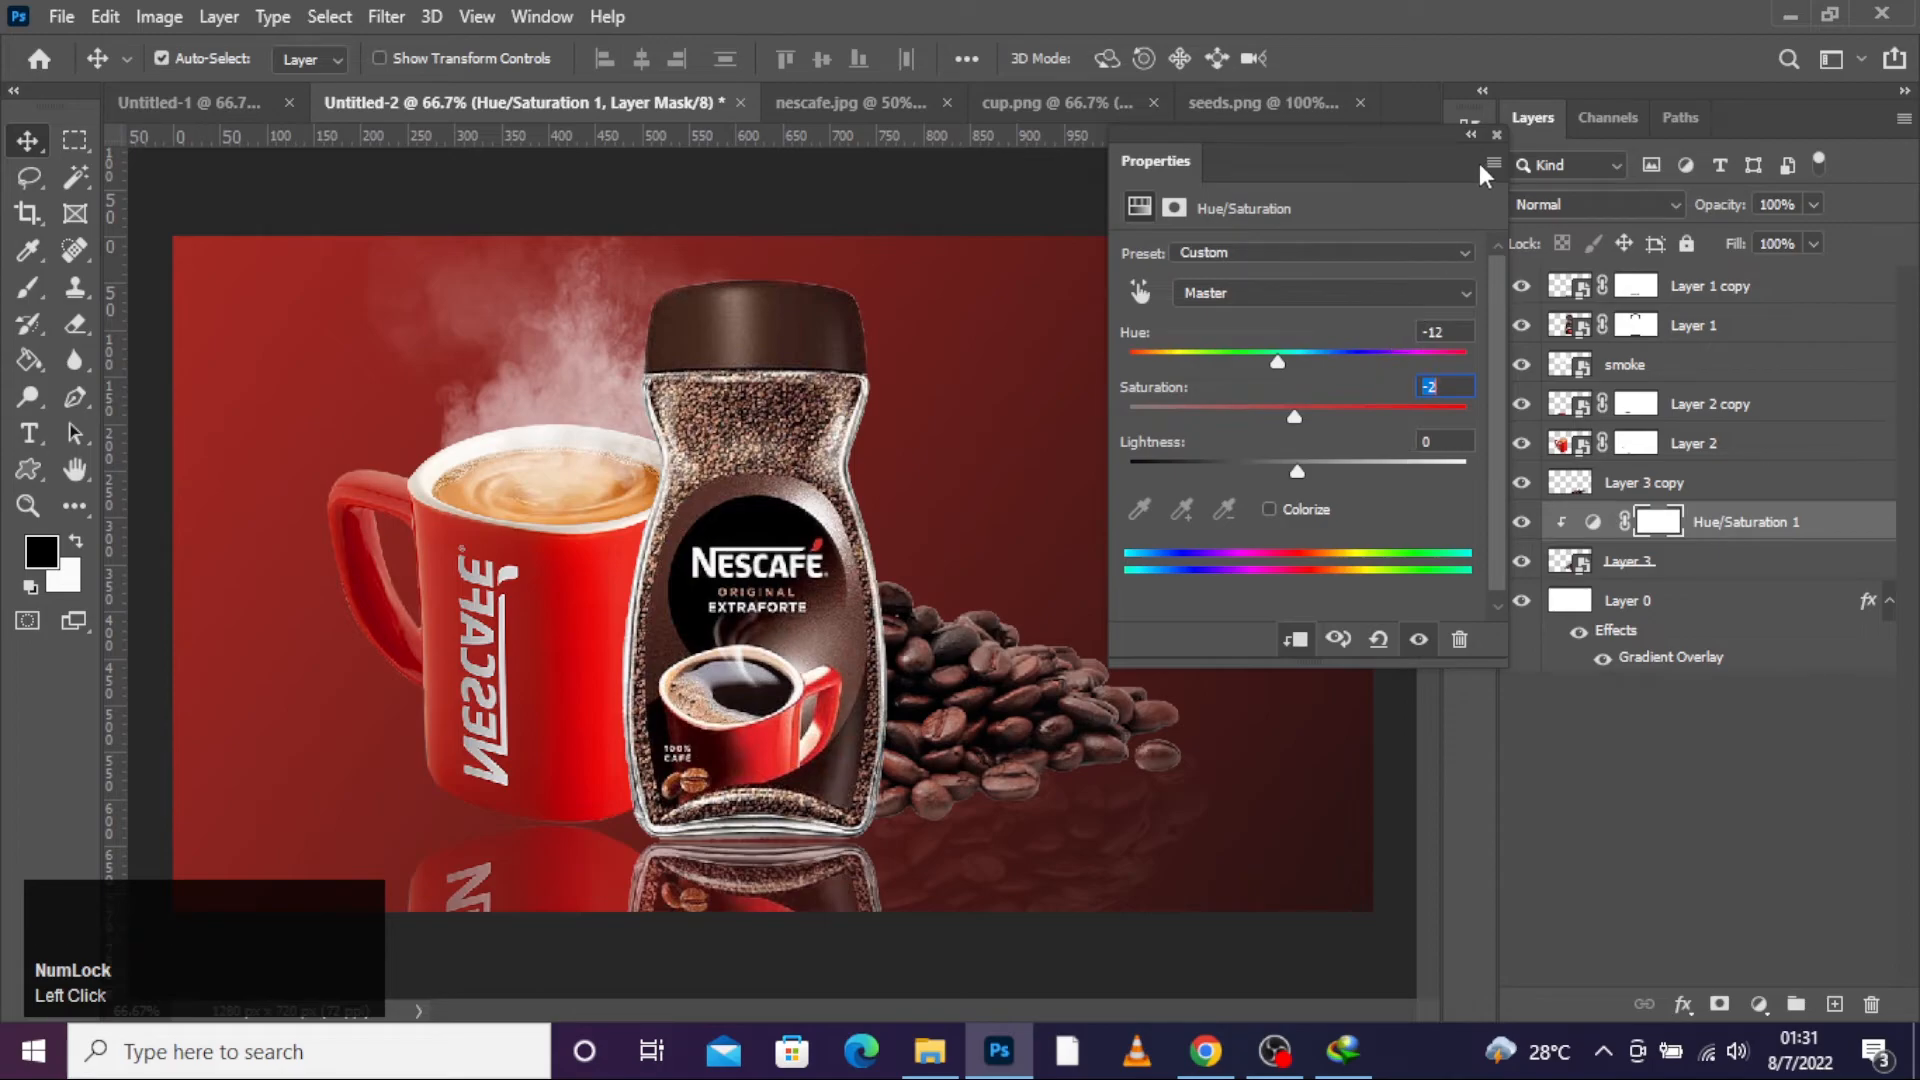
click(1497, 136)
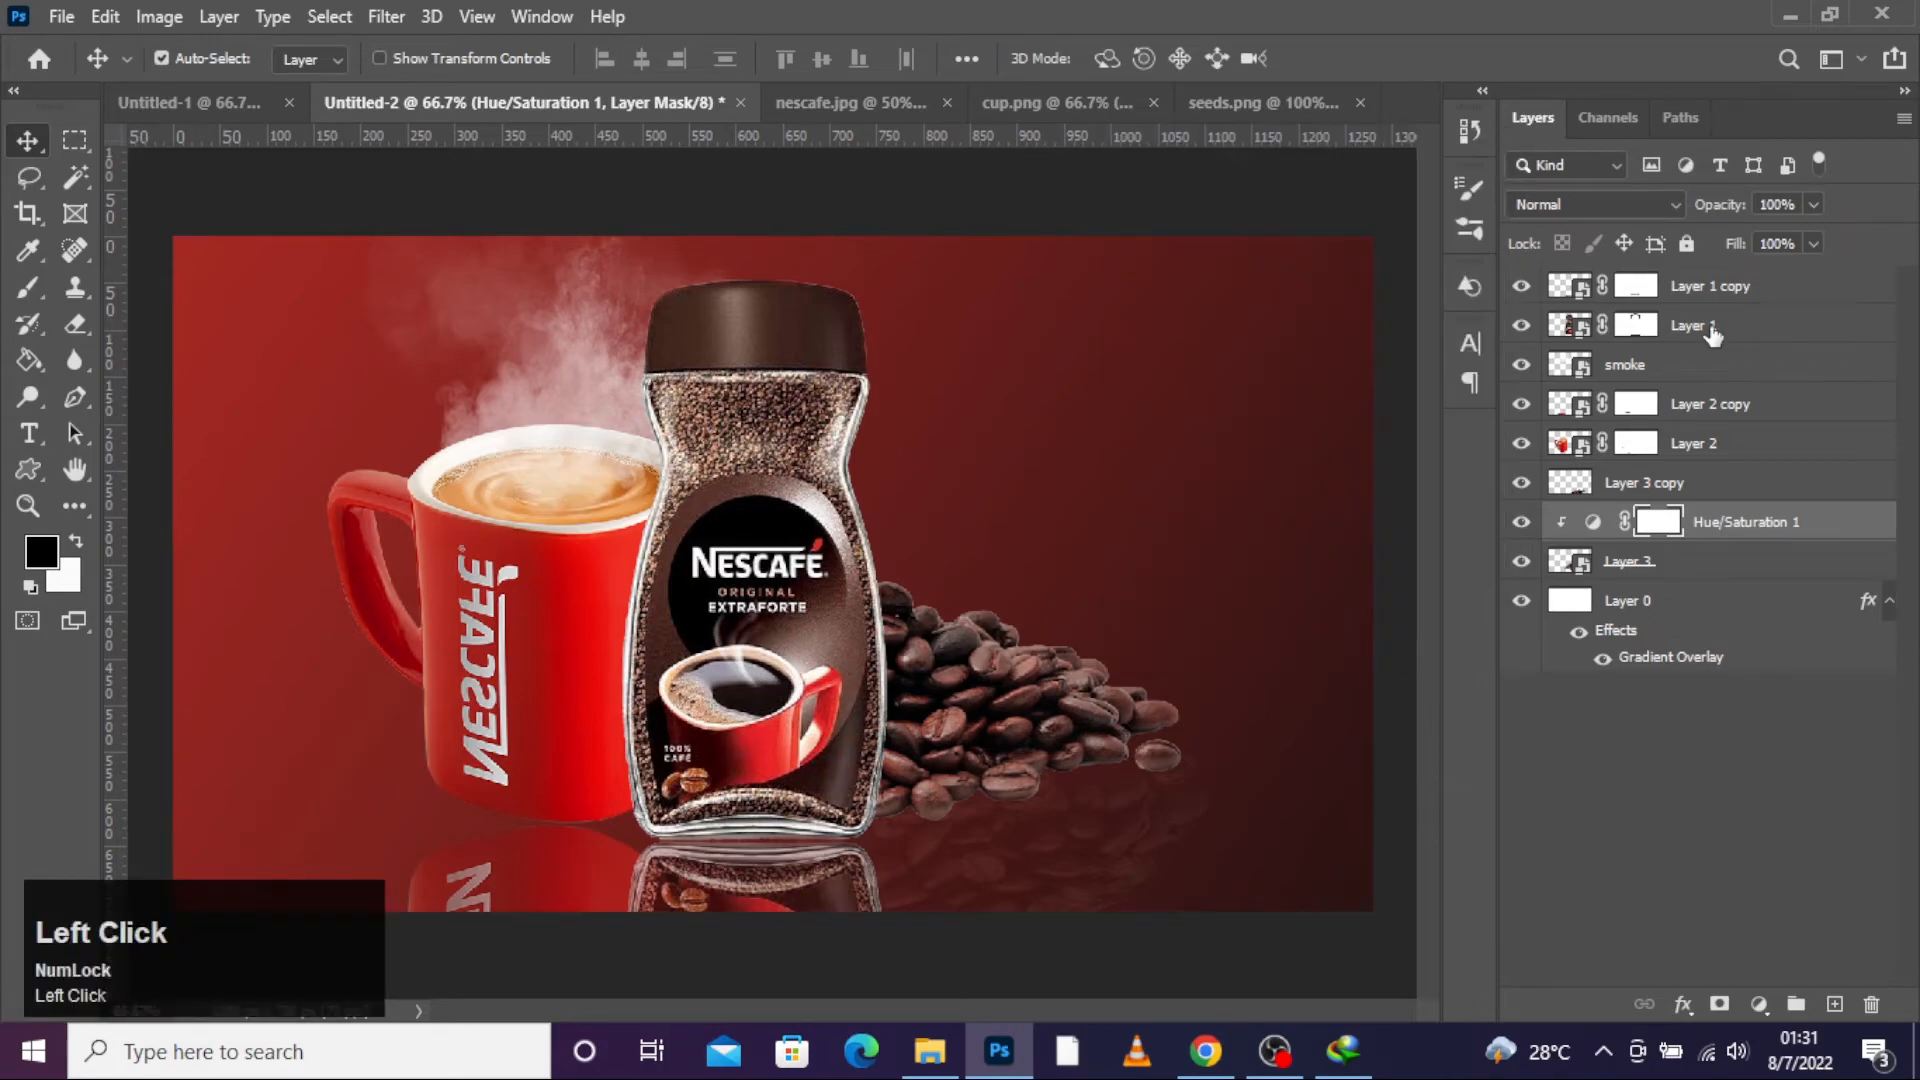
Step: Add an Exposure adjustment layer above all other layers and set its exposure to 0.33
click(1645, 288)
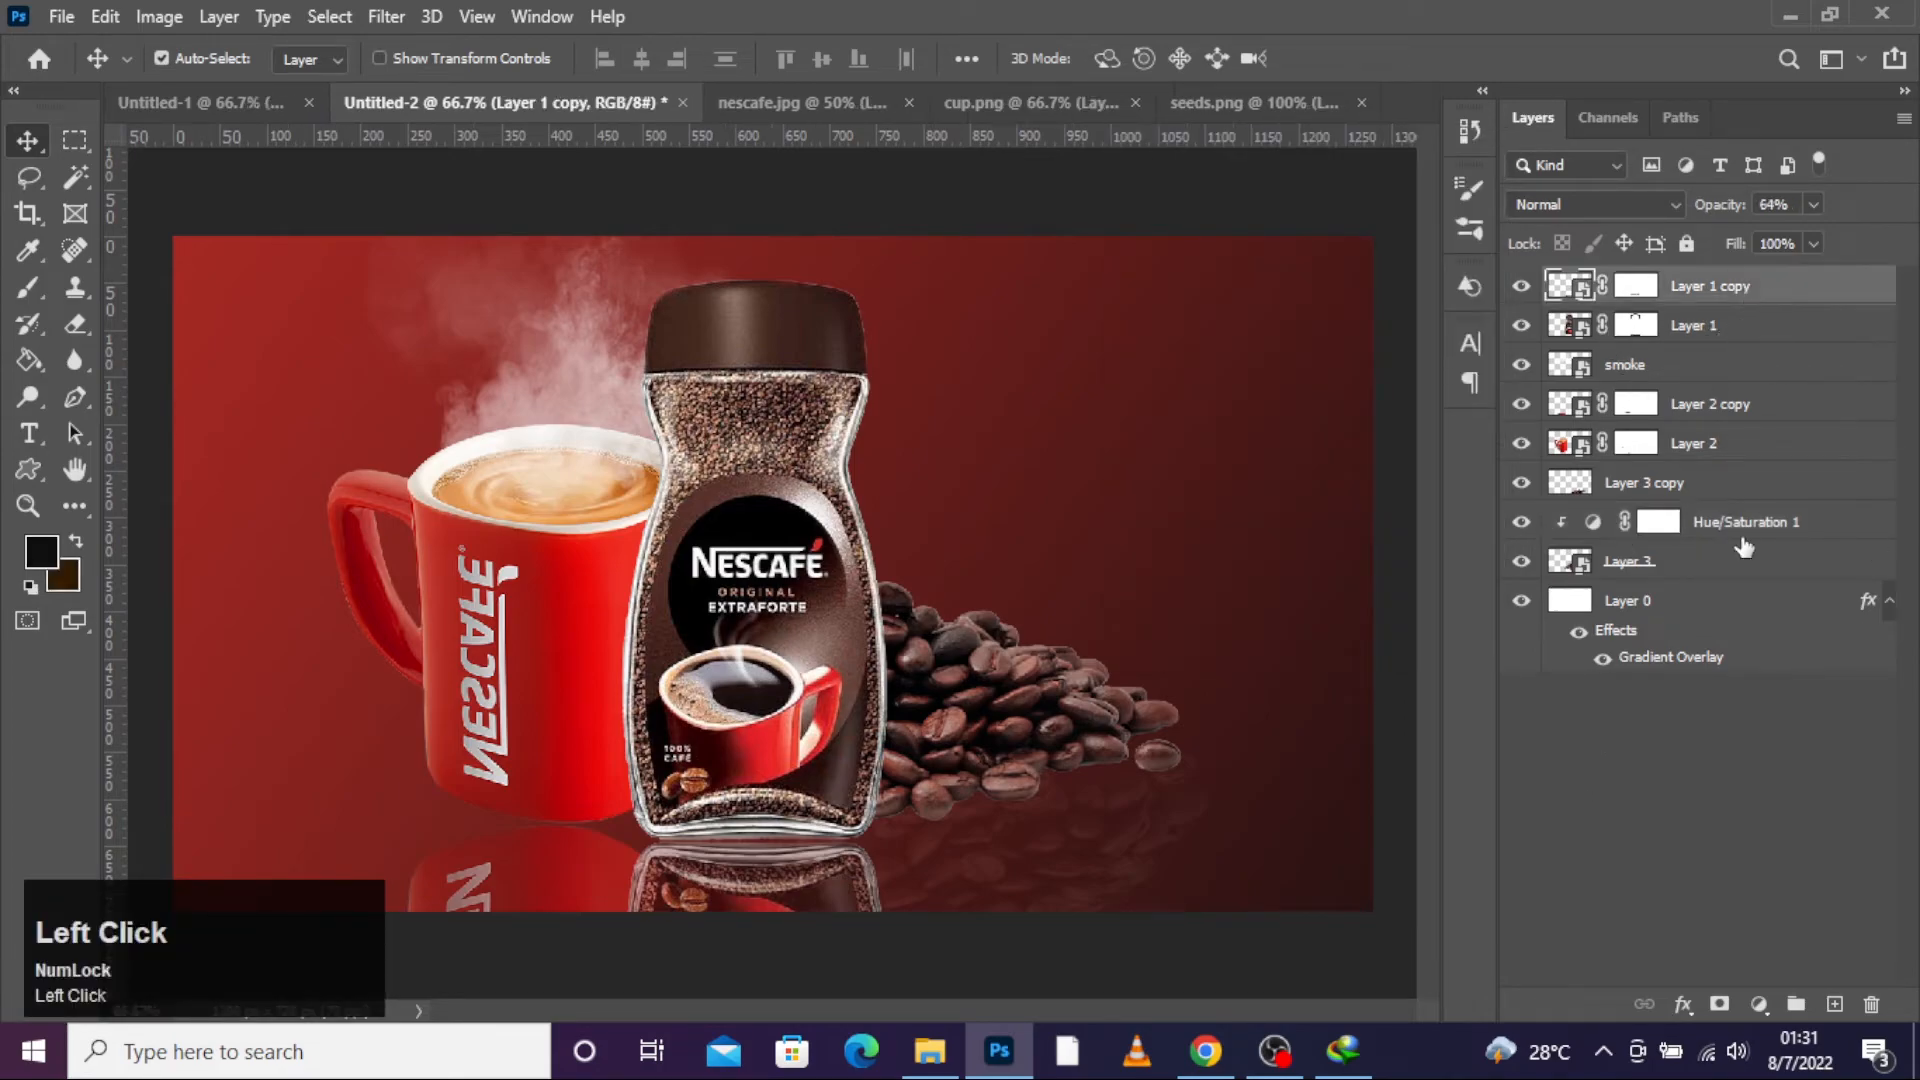
click(1691, 289)
click(1758, 1004)
click(1722, 684)
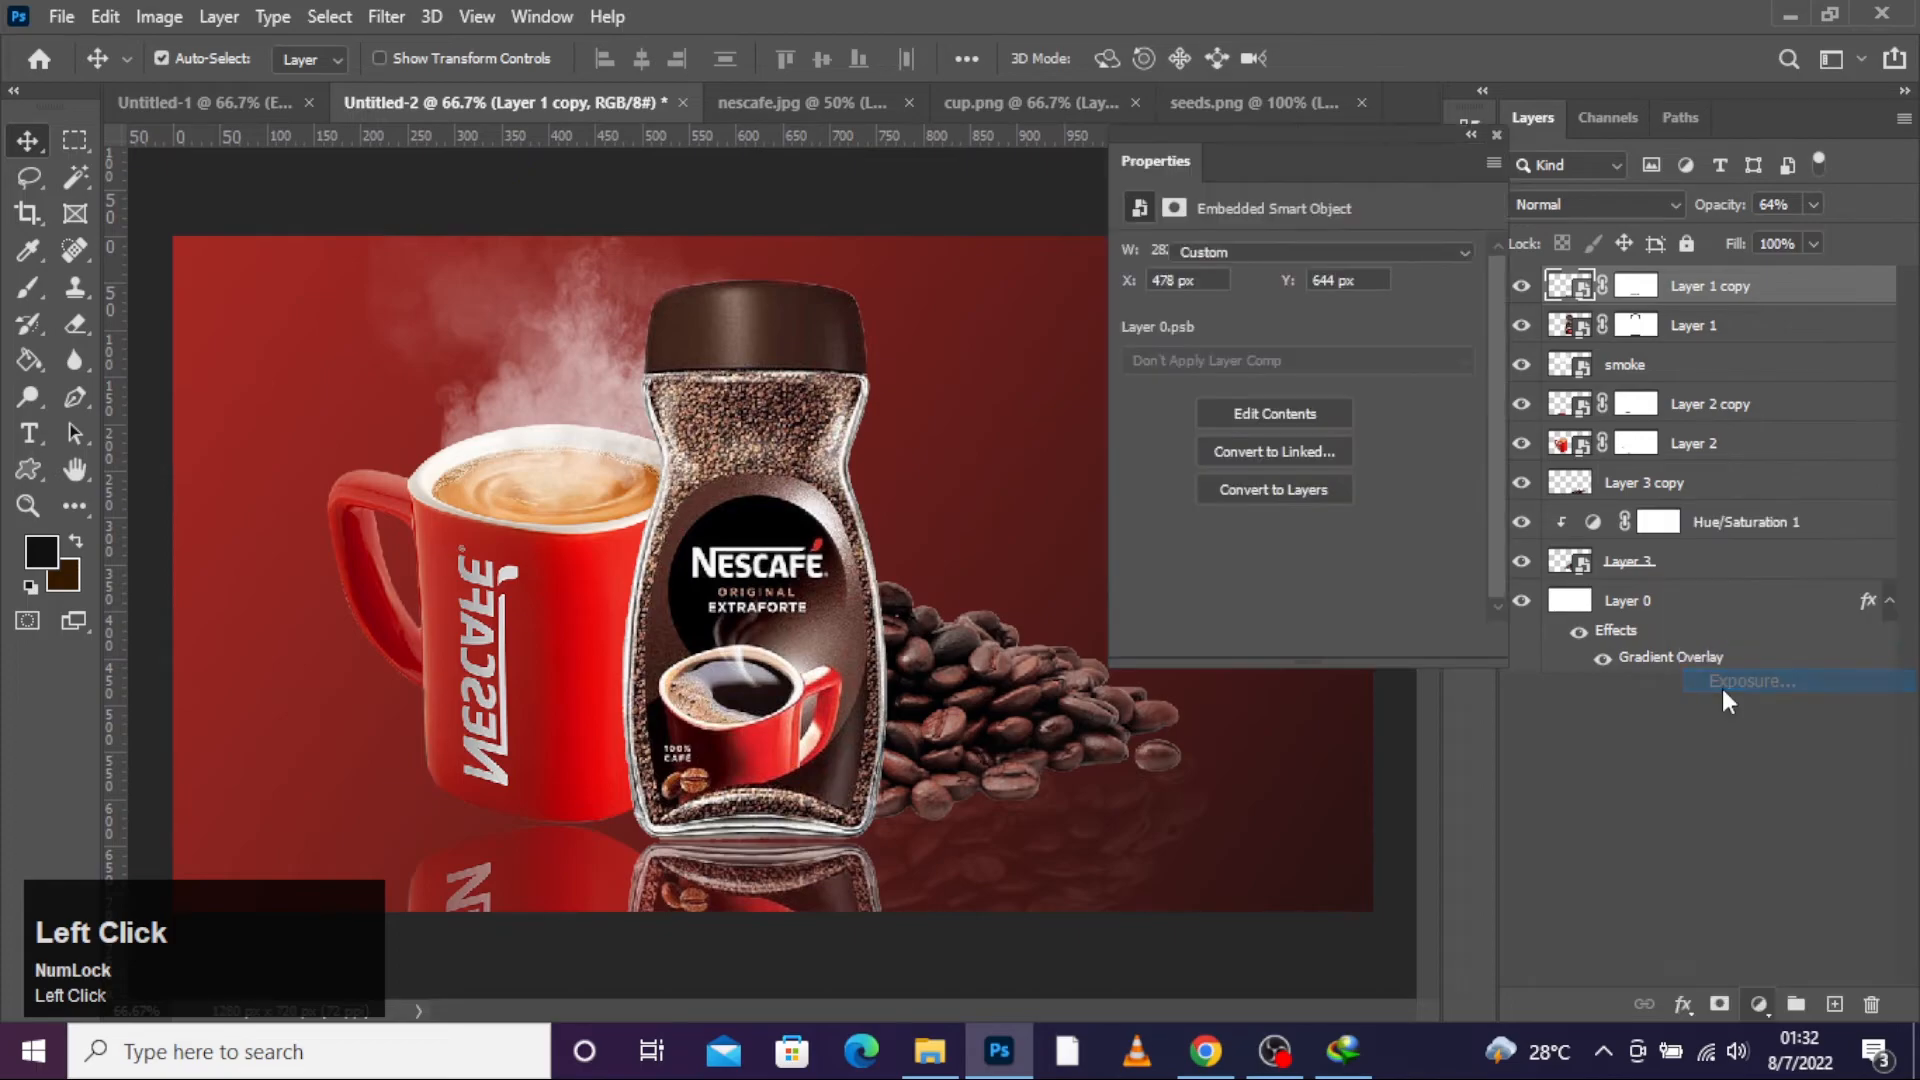
key(BackSpace)
key(BackSpace)
key(BackSpace)
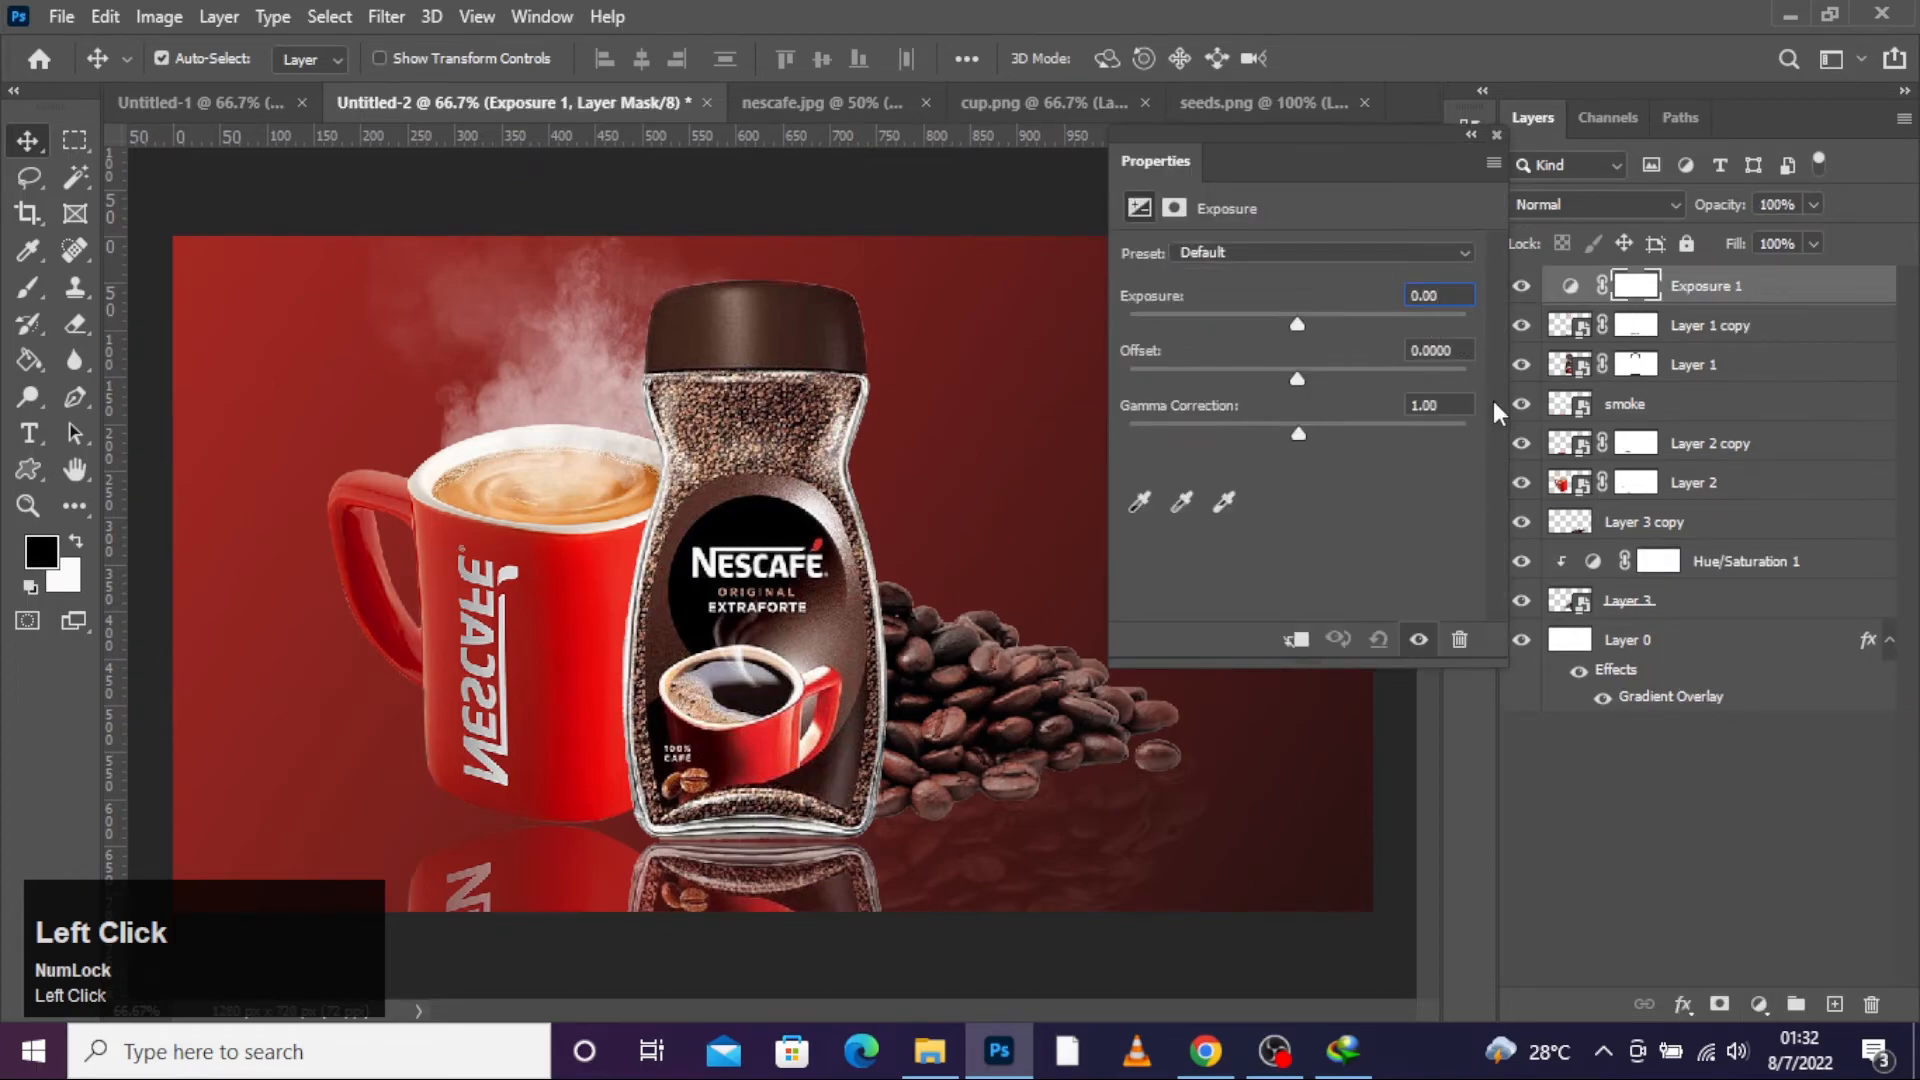
text(.33)
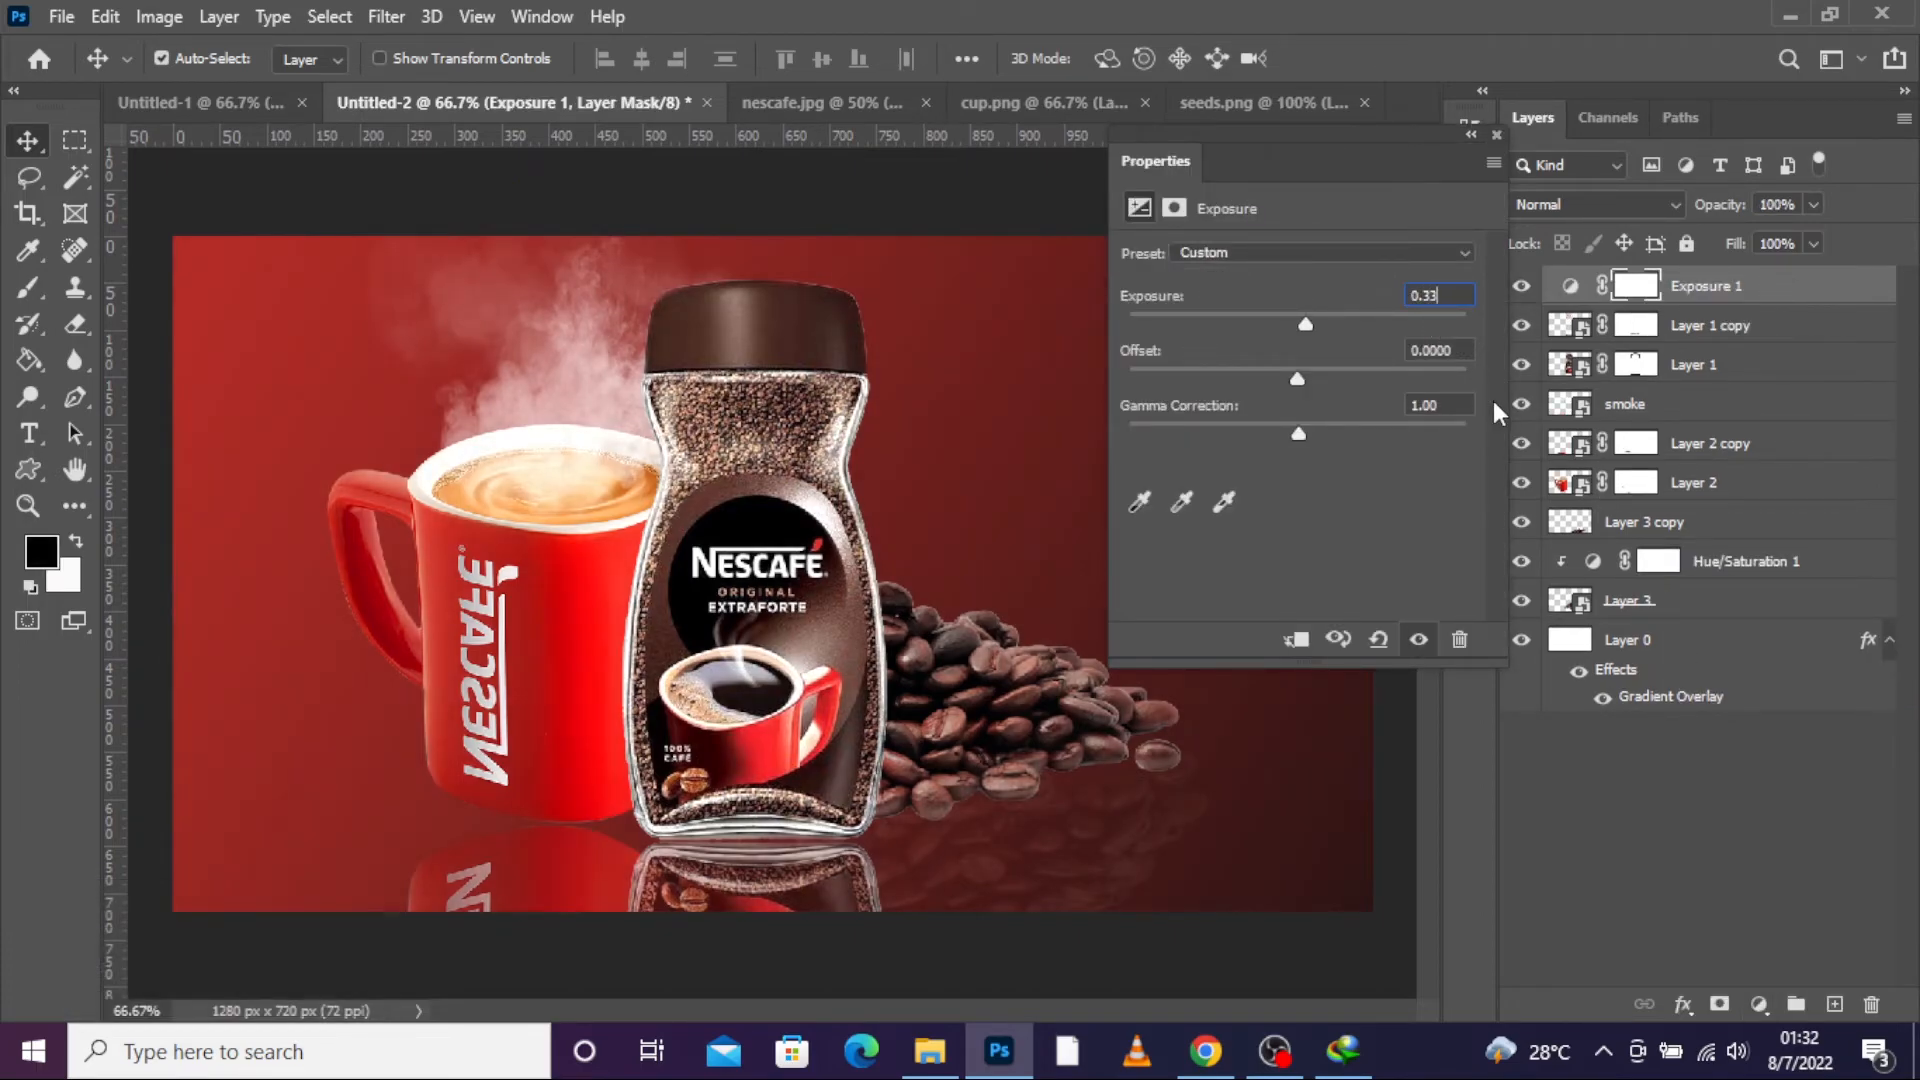
Step: Set the Exposure adjustment's gamma correction to 0.85, close its properties and deselect the layer
click(1449, 408)
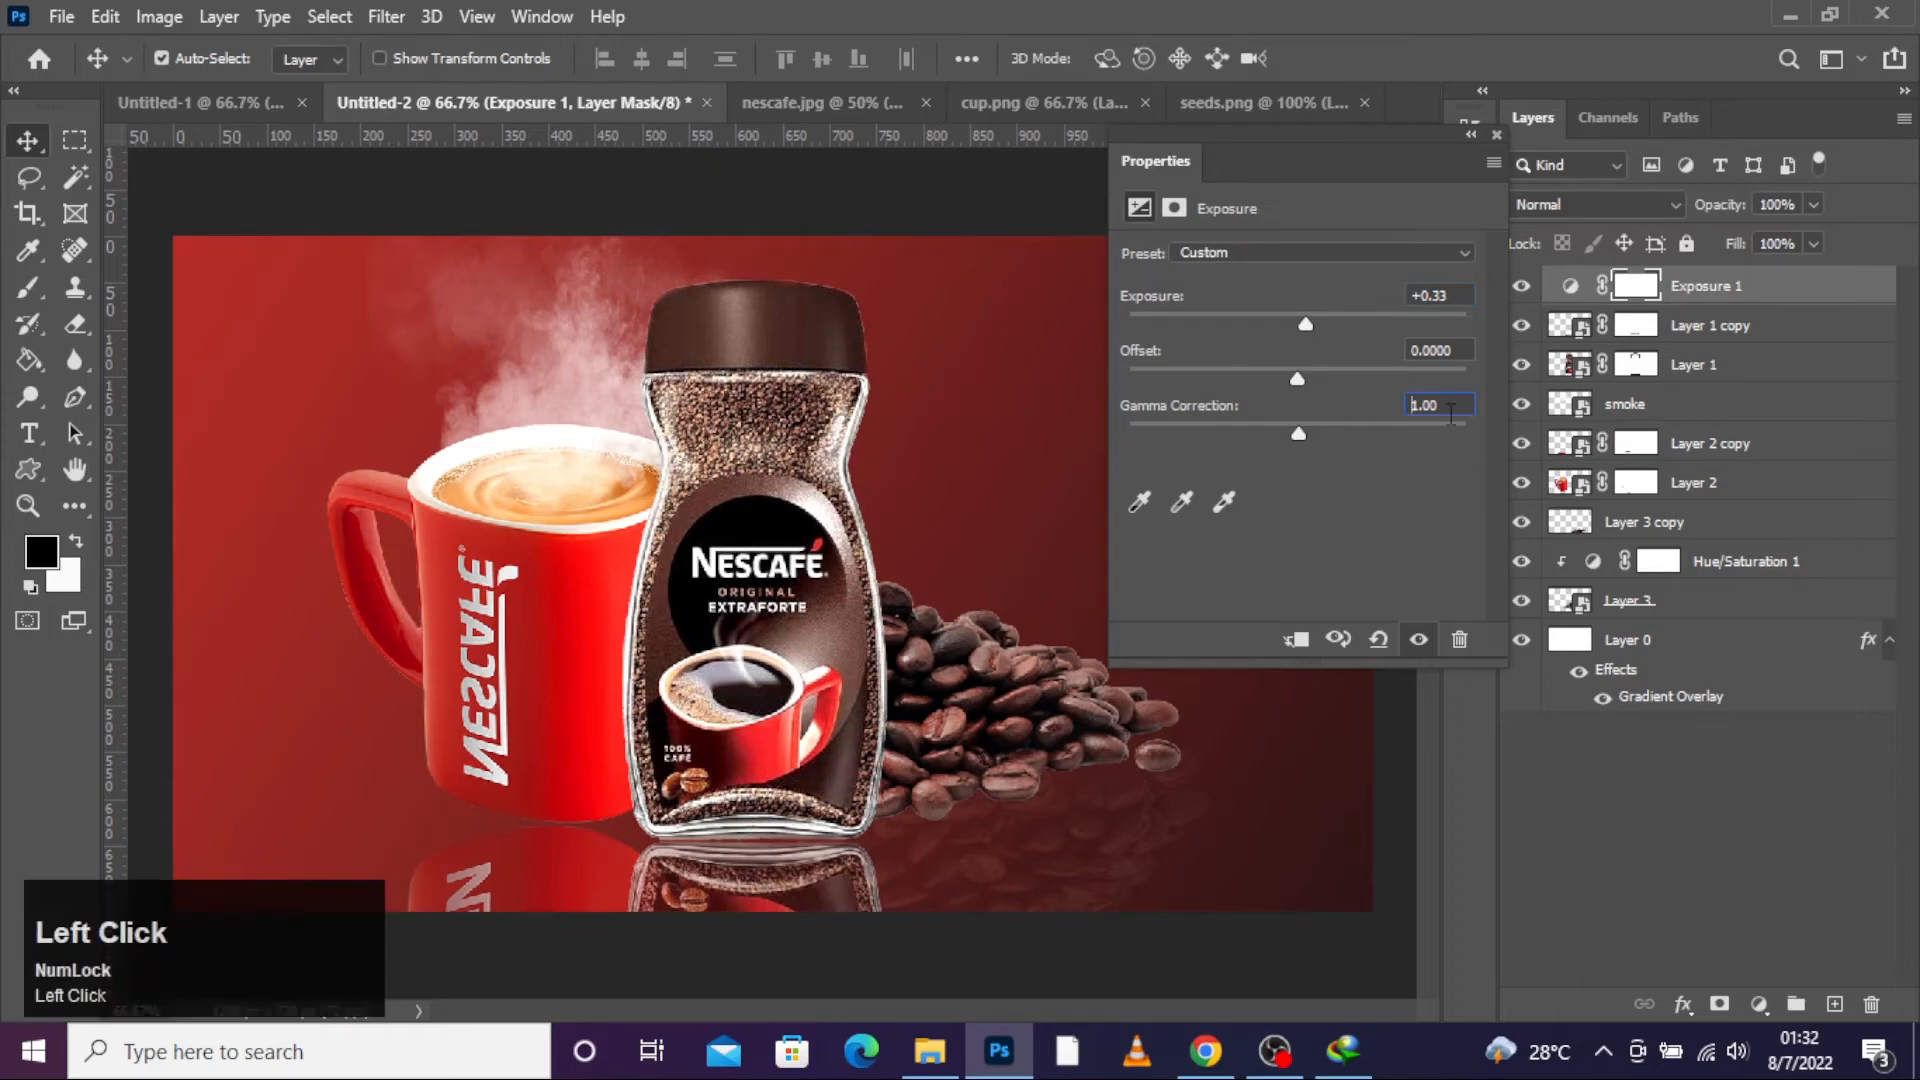
key(Right)
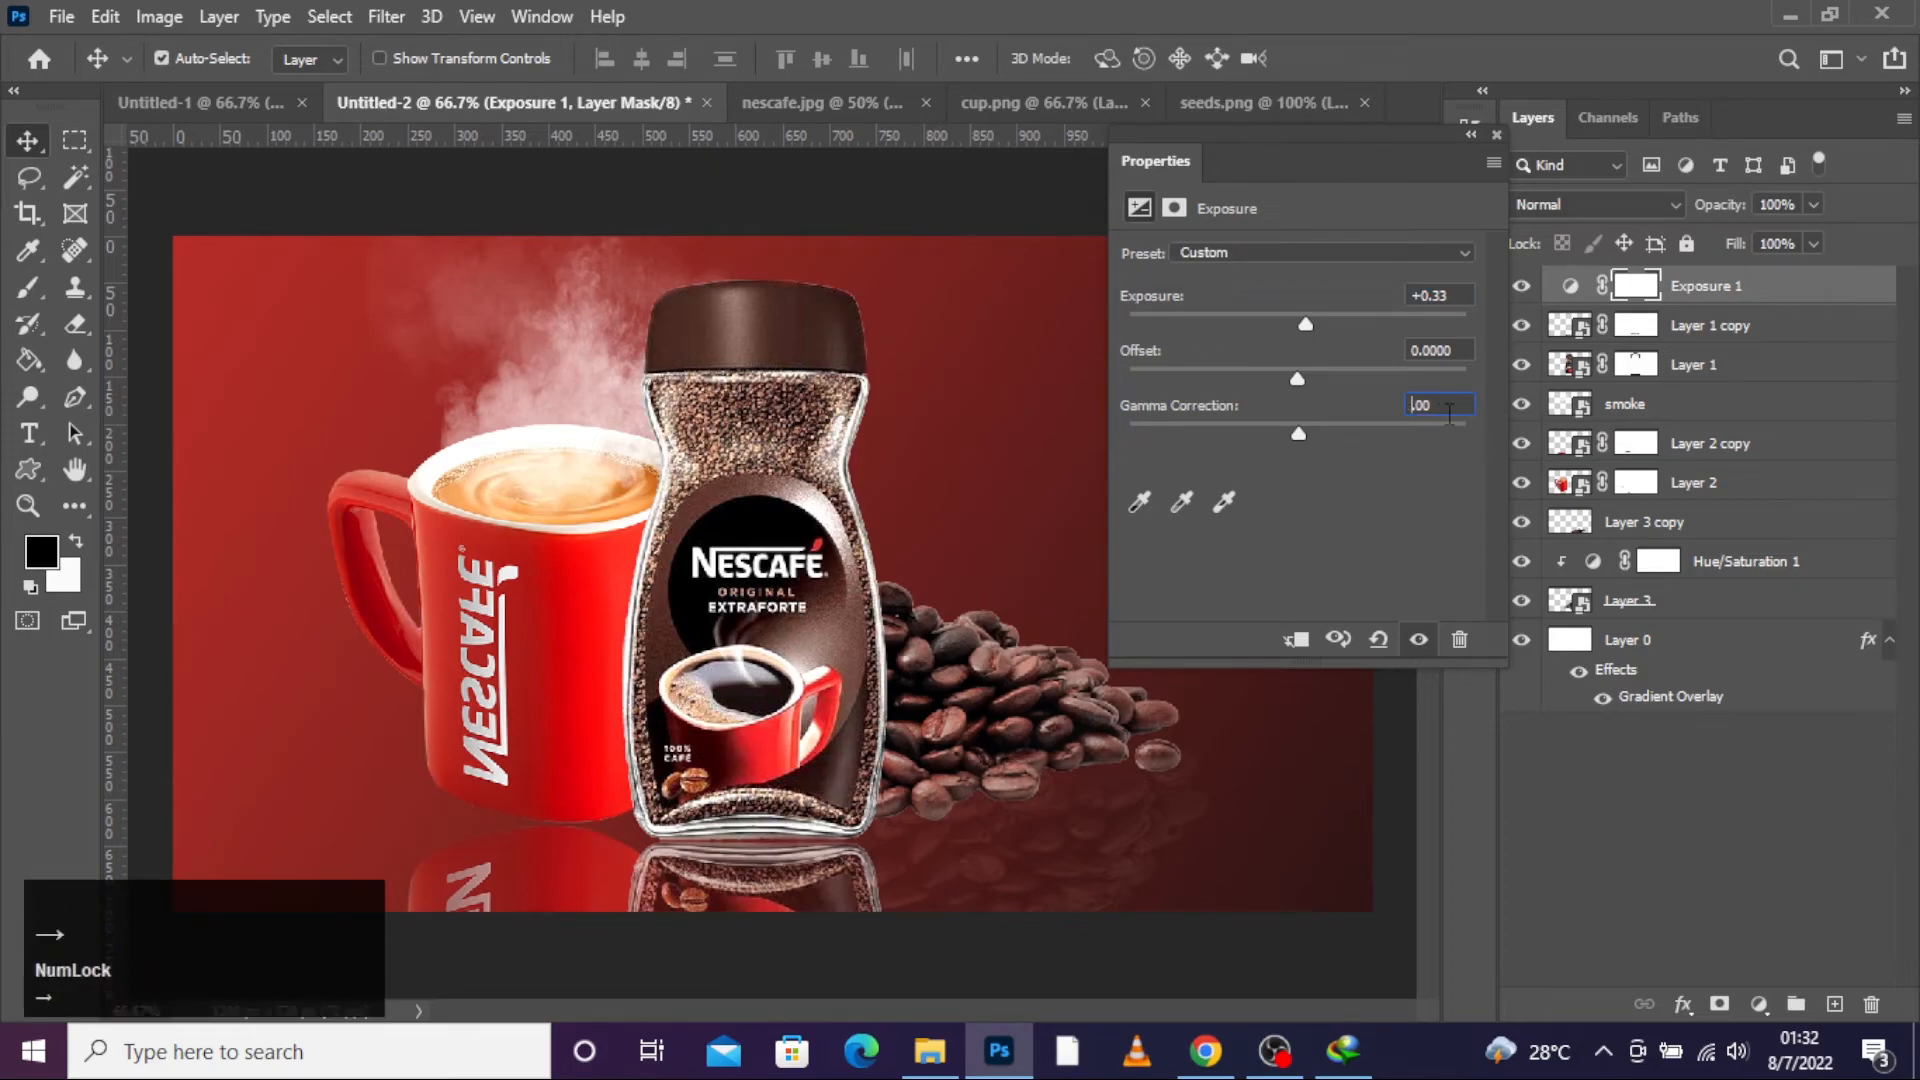
key(Page_Down)
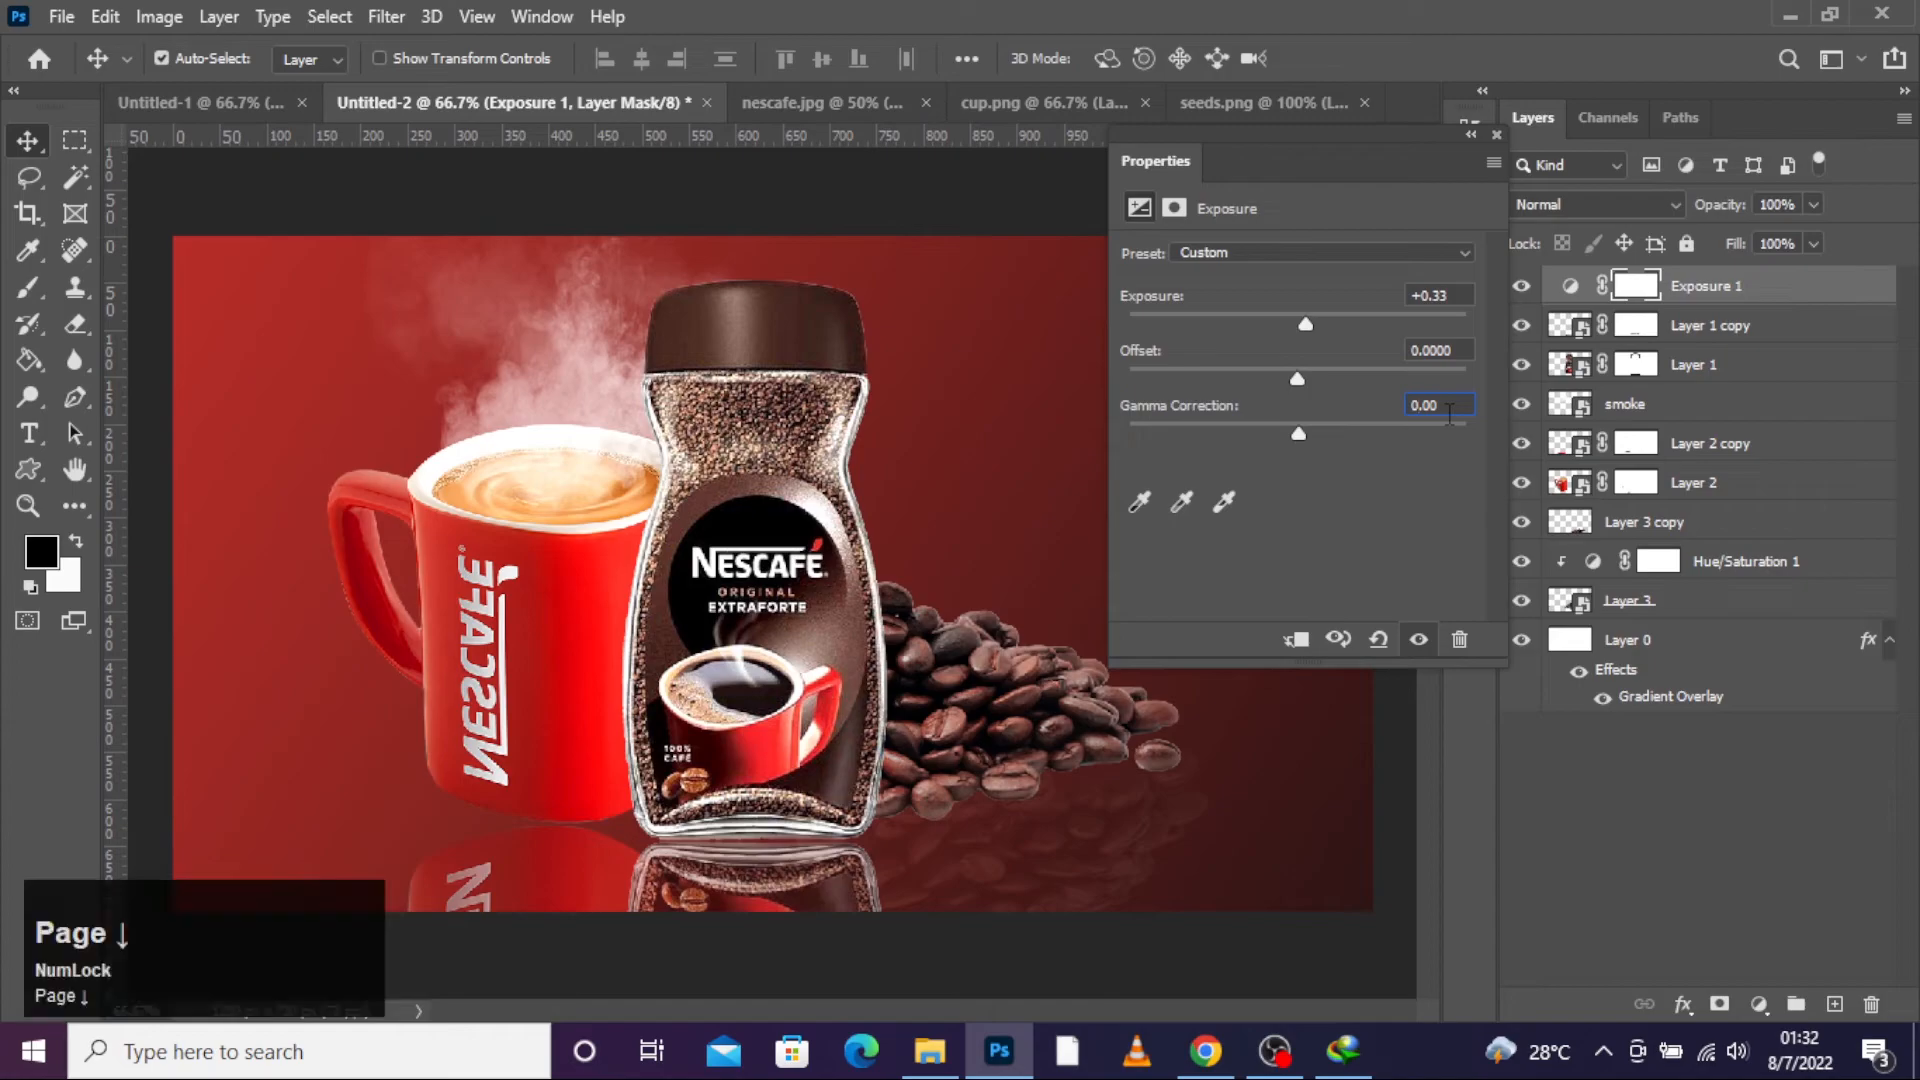
click(1447, 408)
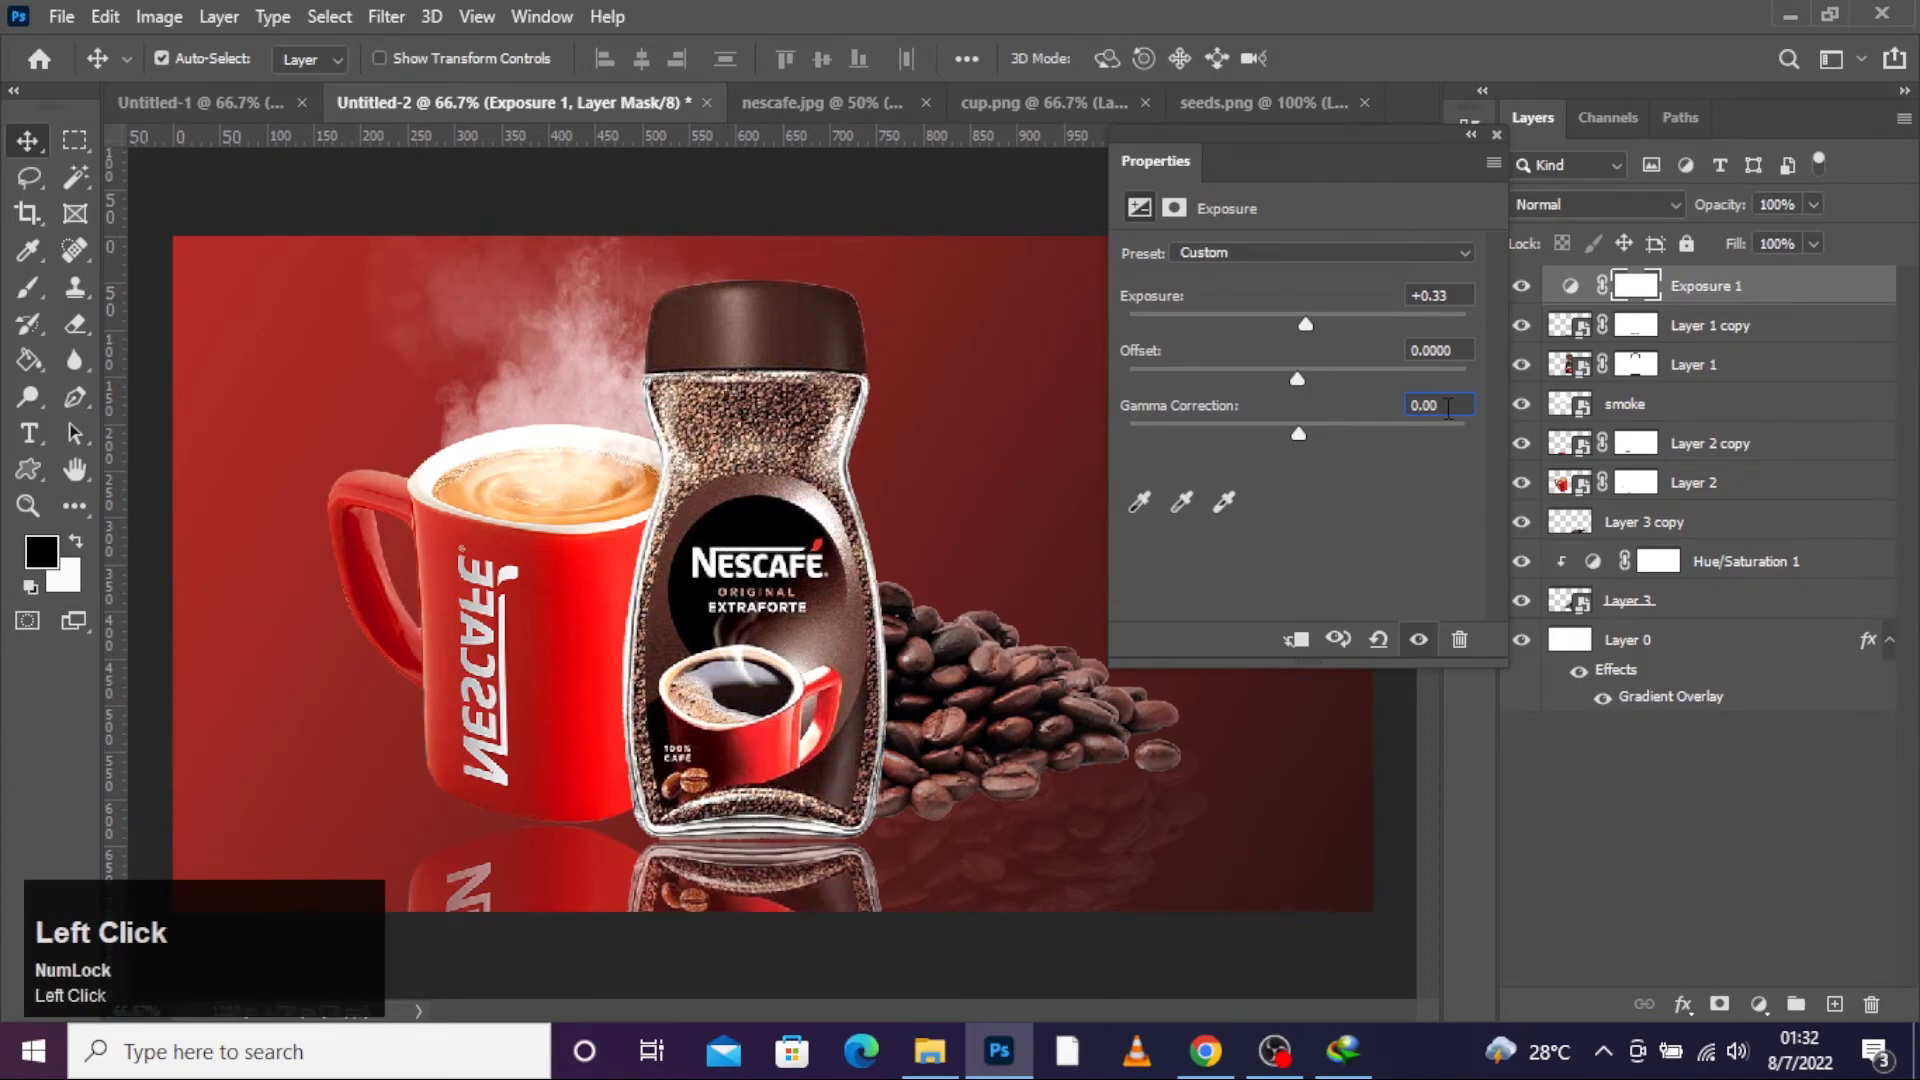
text(85)
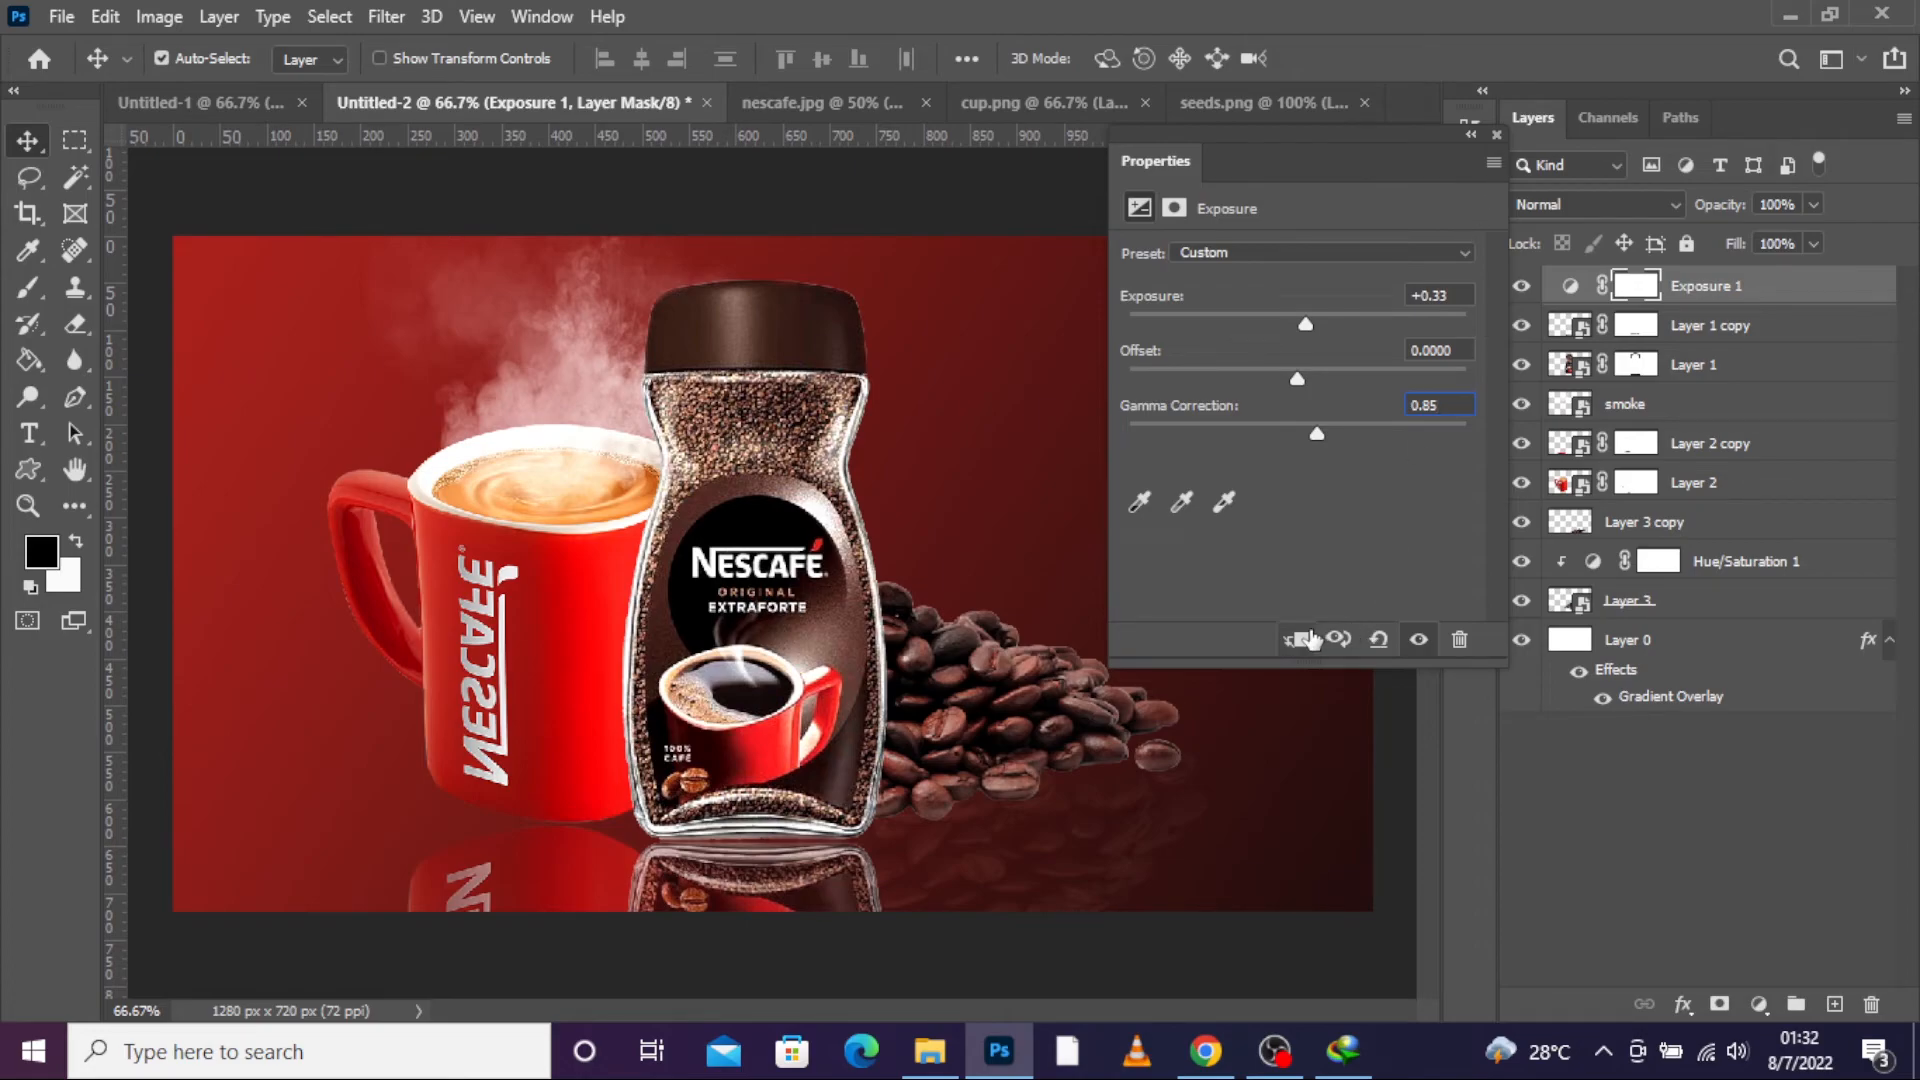
click(1495, 136)
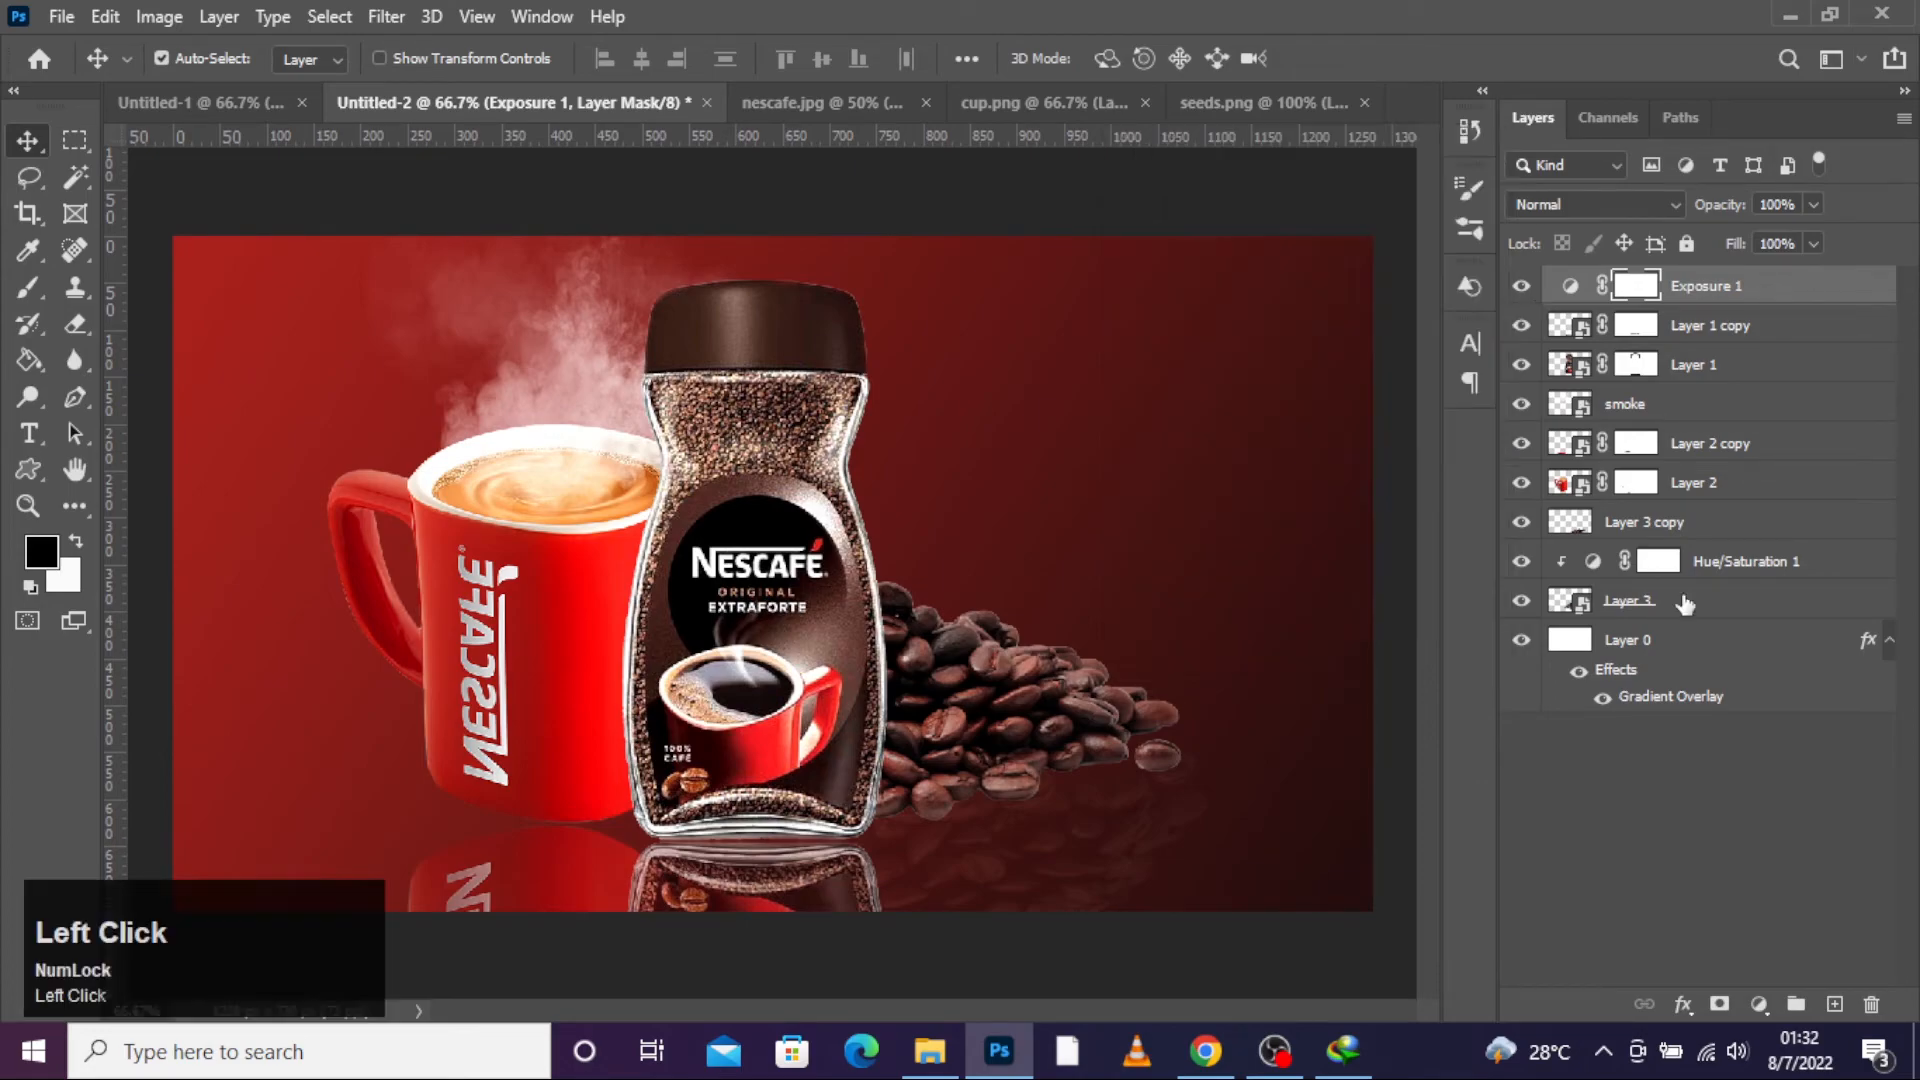
click(1685, 892)
Step: Add a Hue/Saturation adjustment directly above the jar's reflection layer, with Saturation +19 and Lightness +3
click(1700, 326)
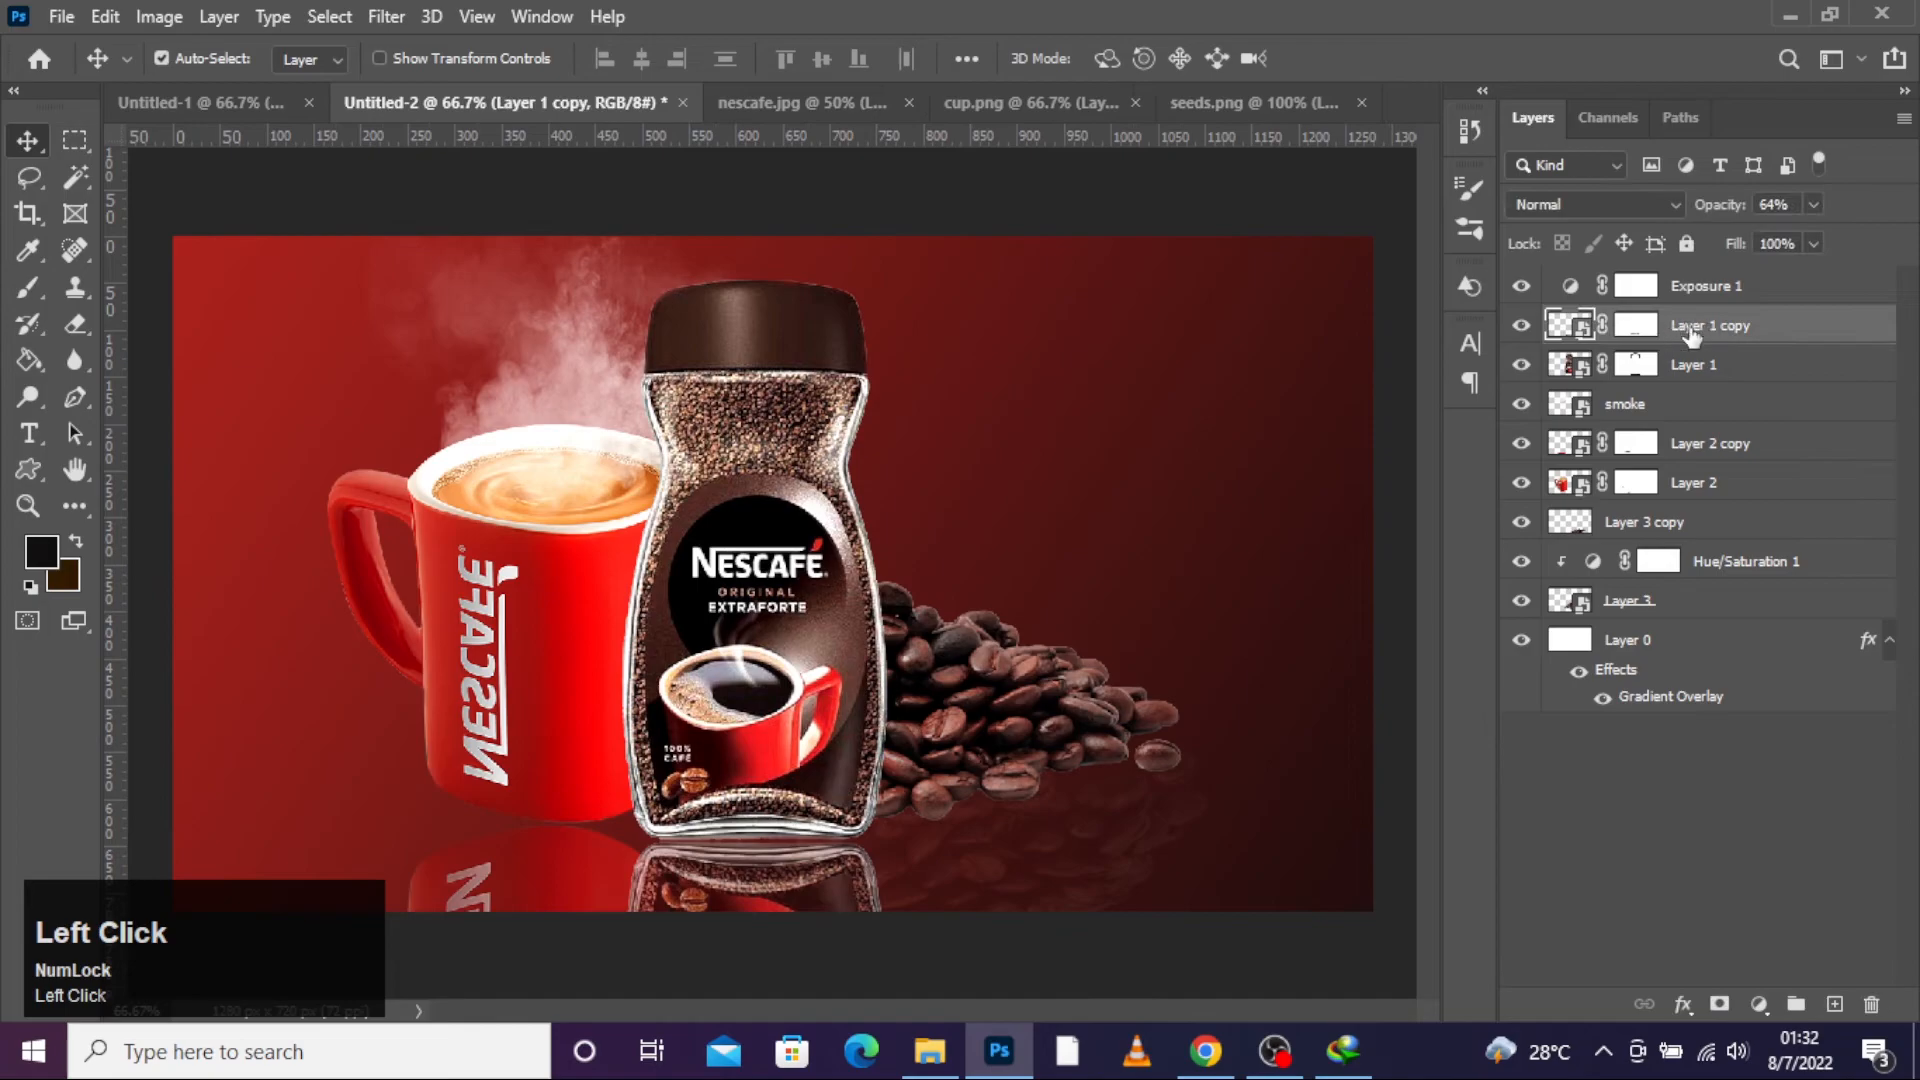
click(1748, 1020)
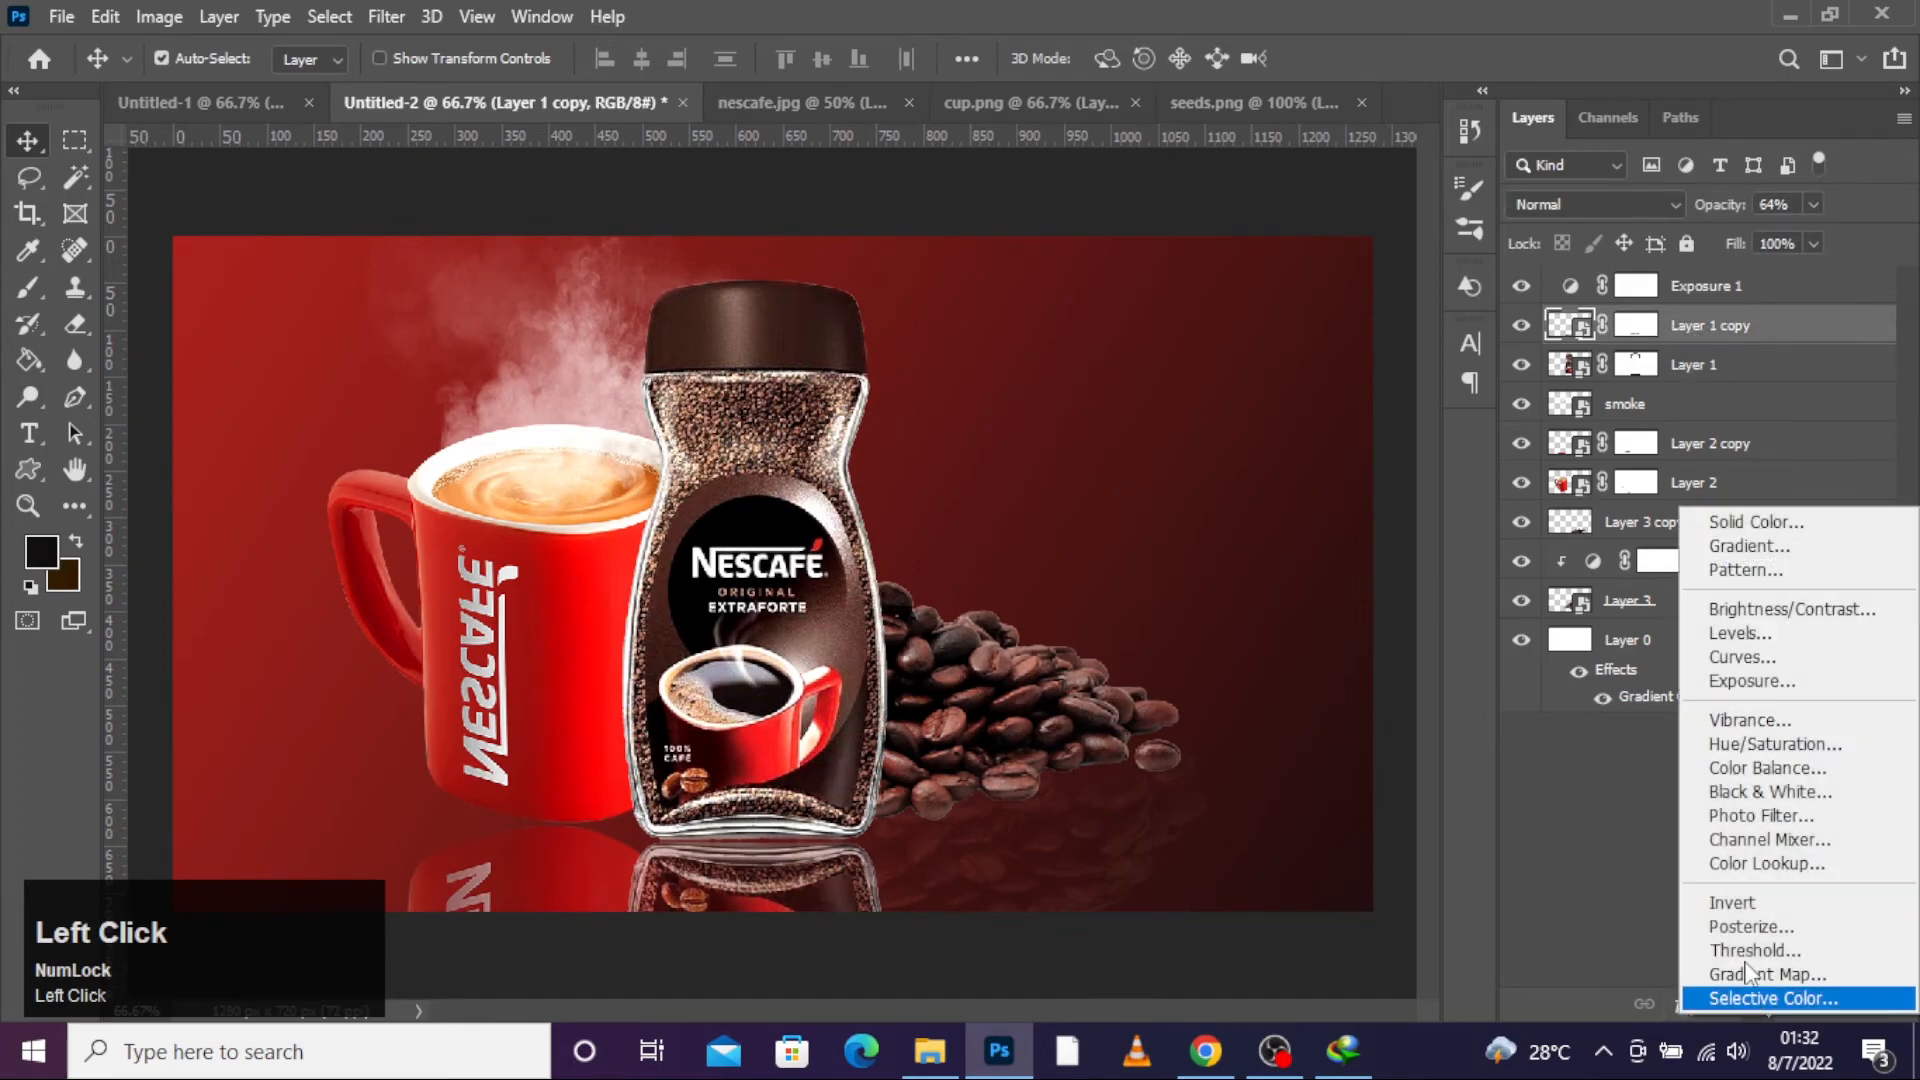
click(1762, 745)
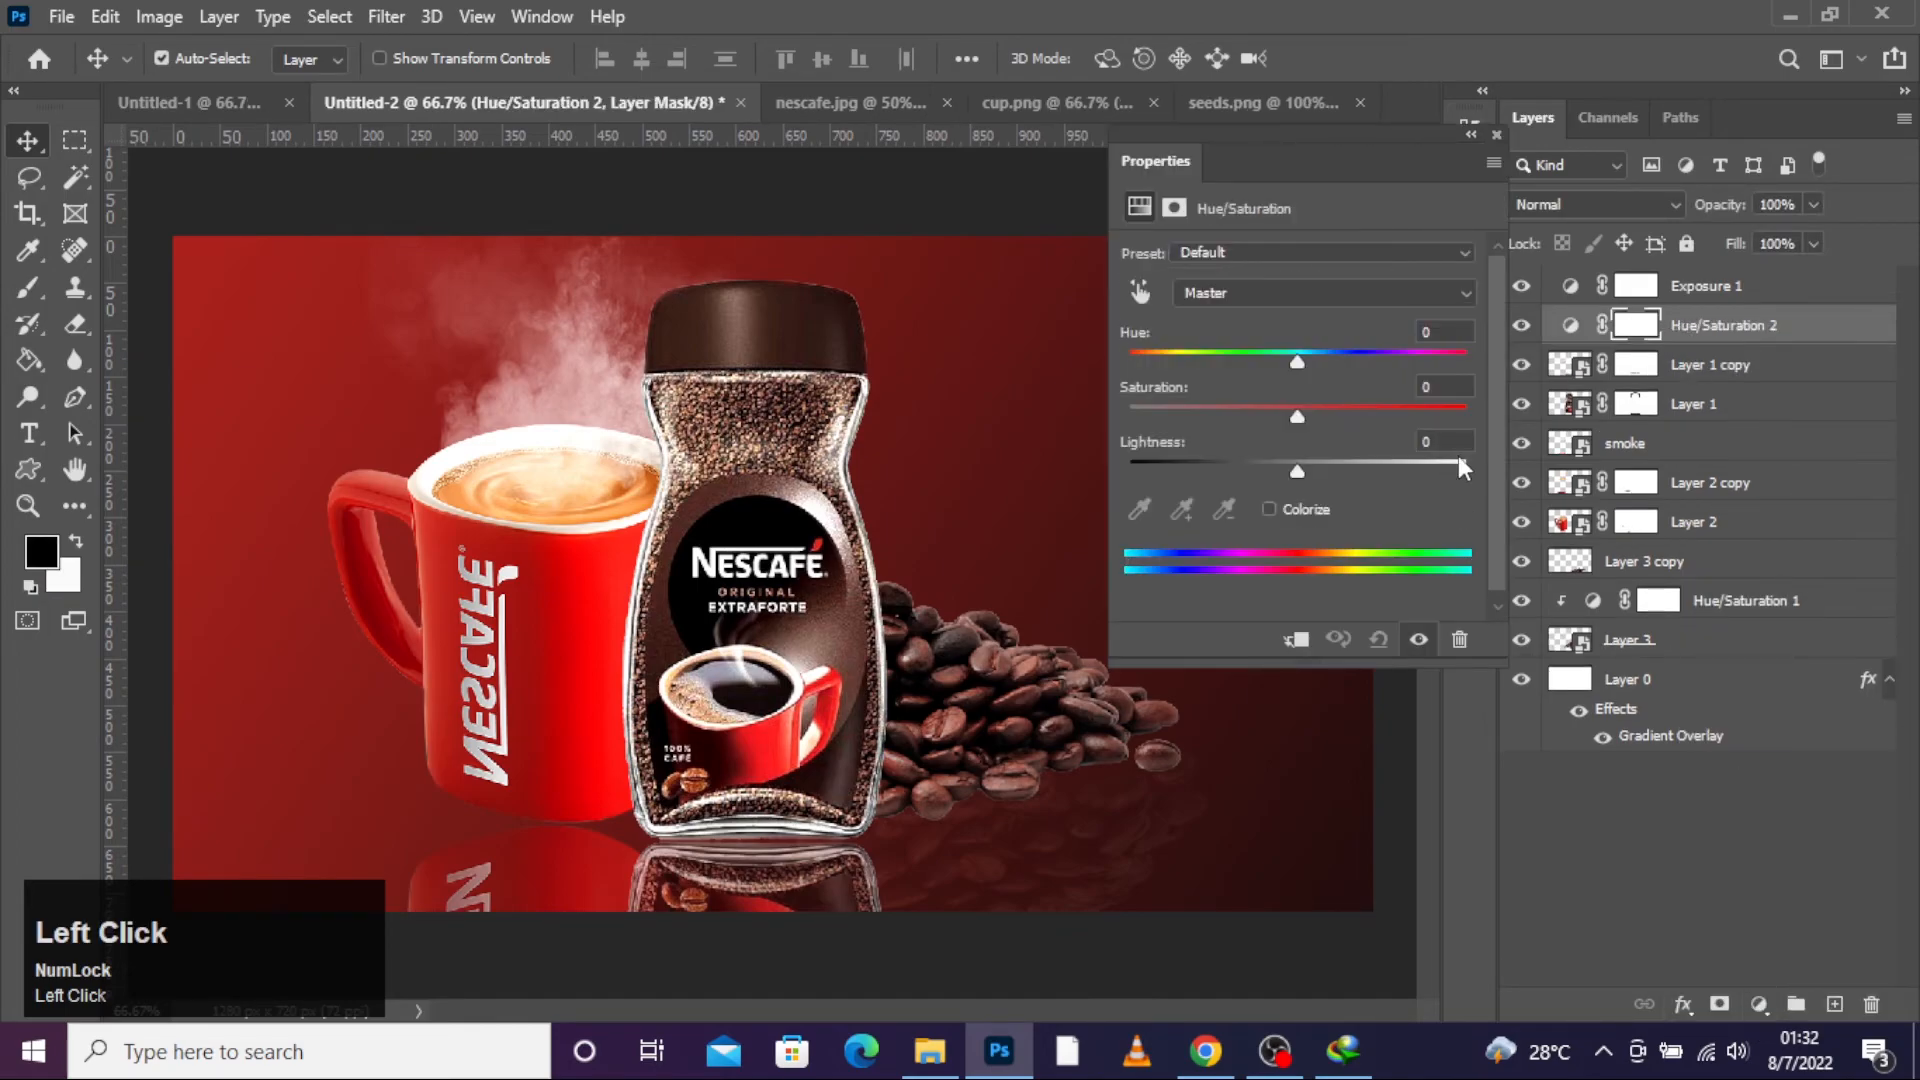
key(BackSpace)
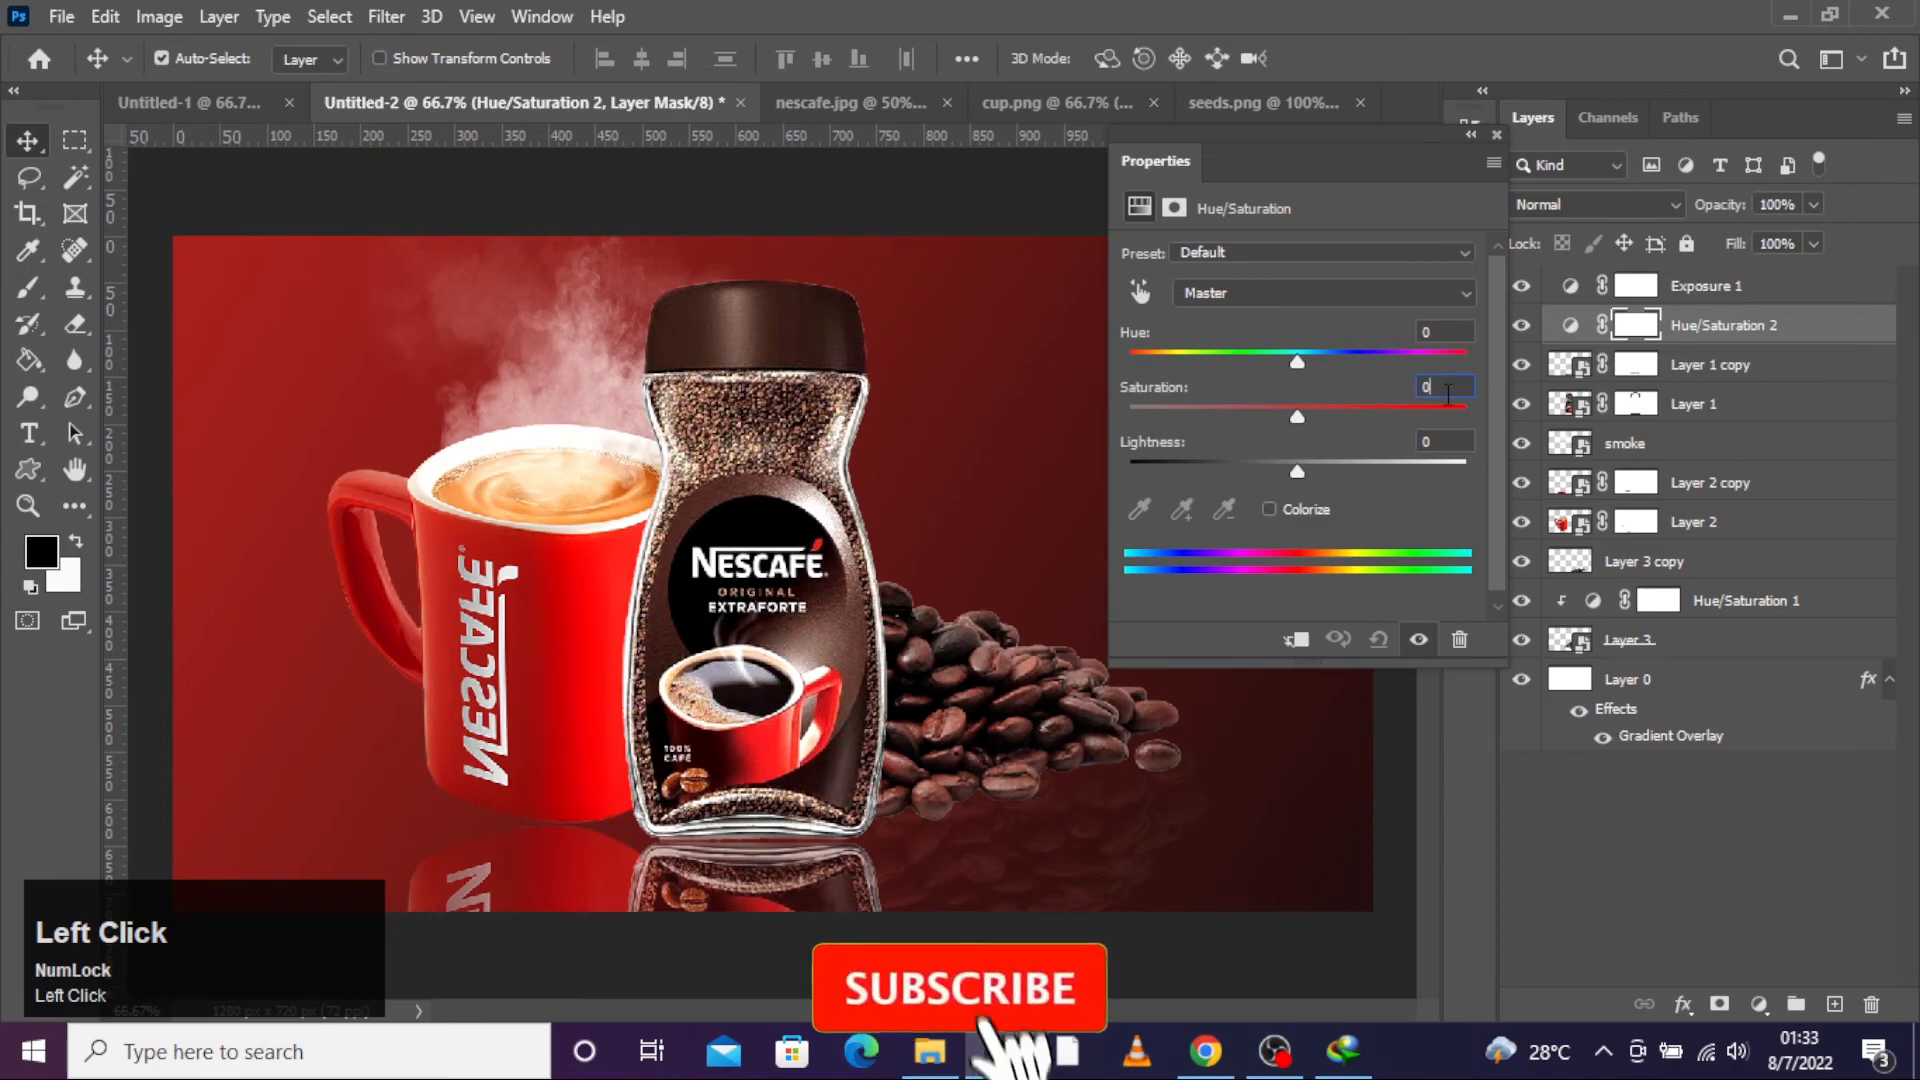
text(19)
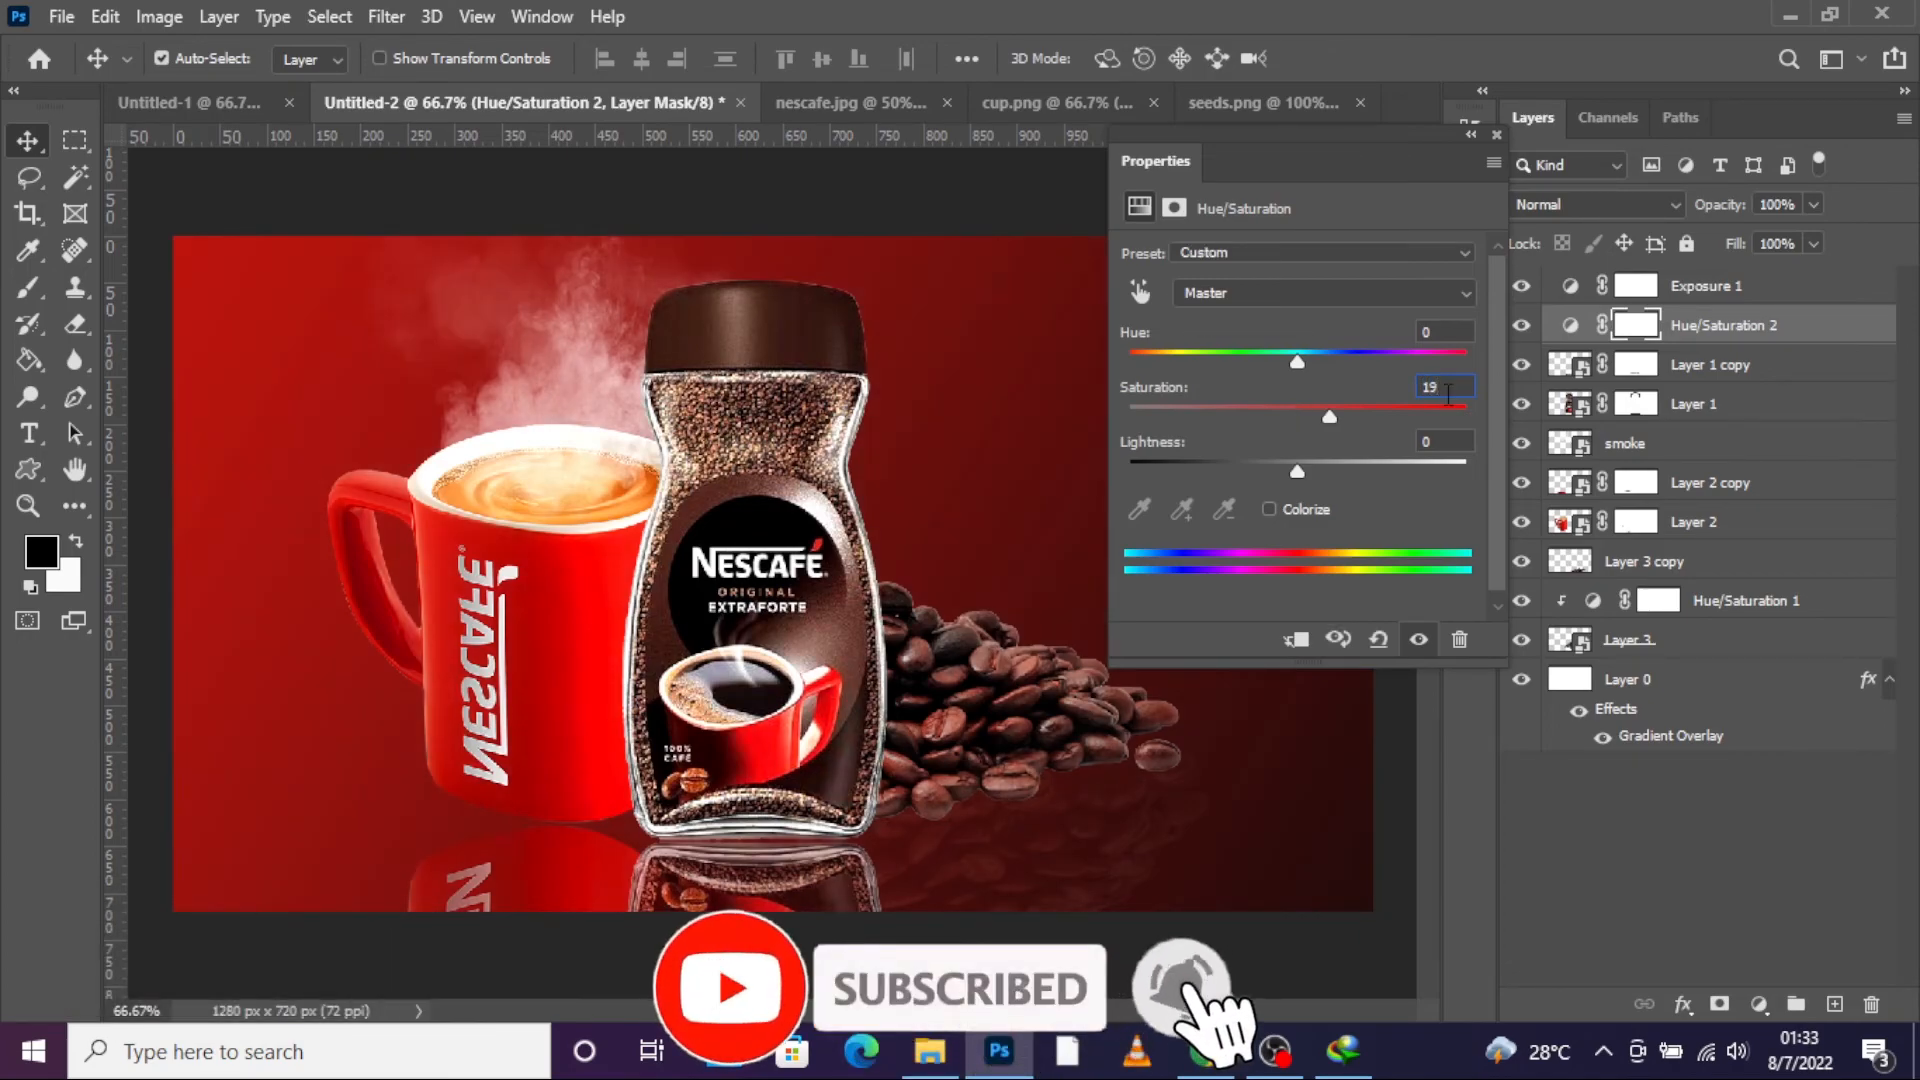
click(1458, 445)
key(BackSpace)
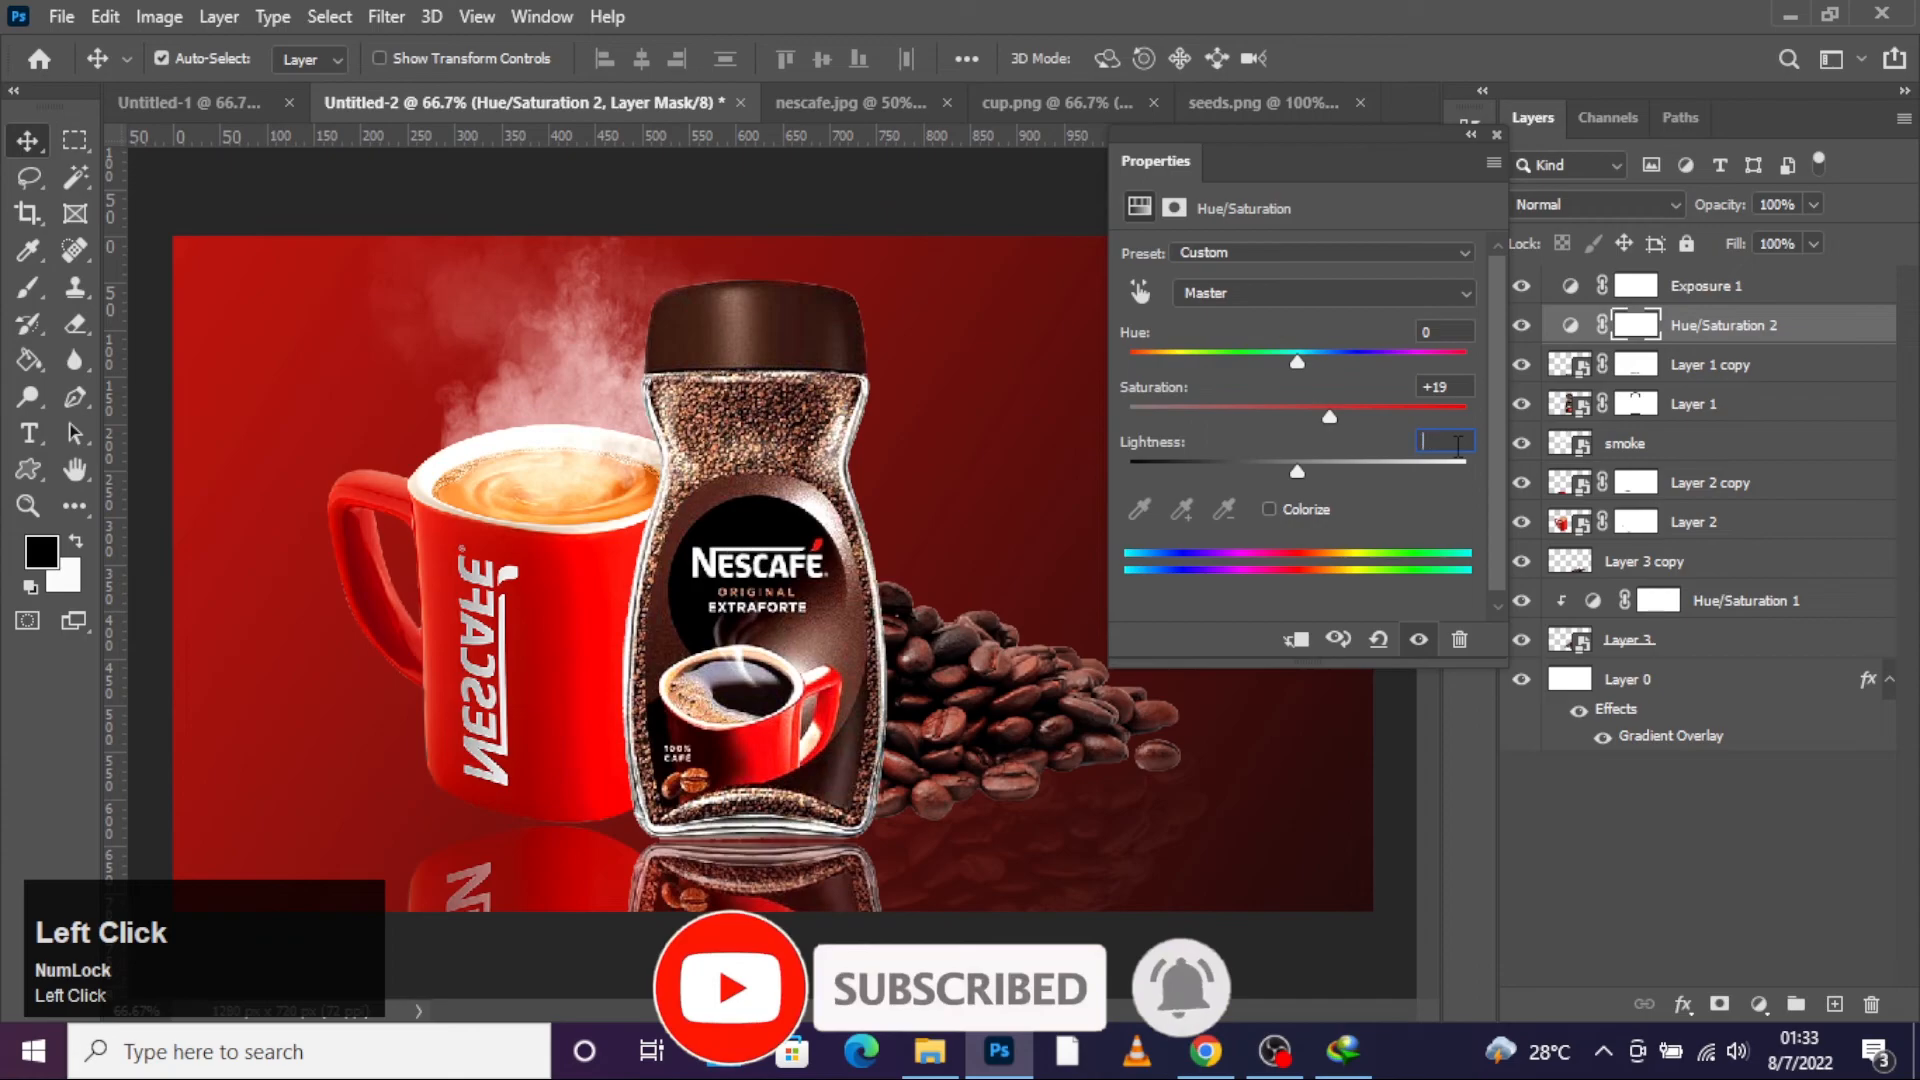
text(3)
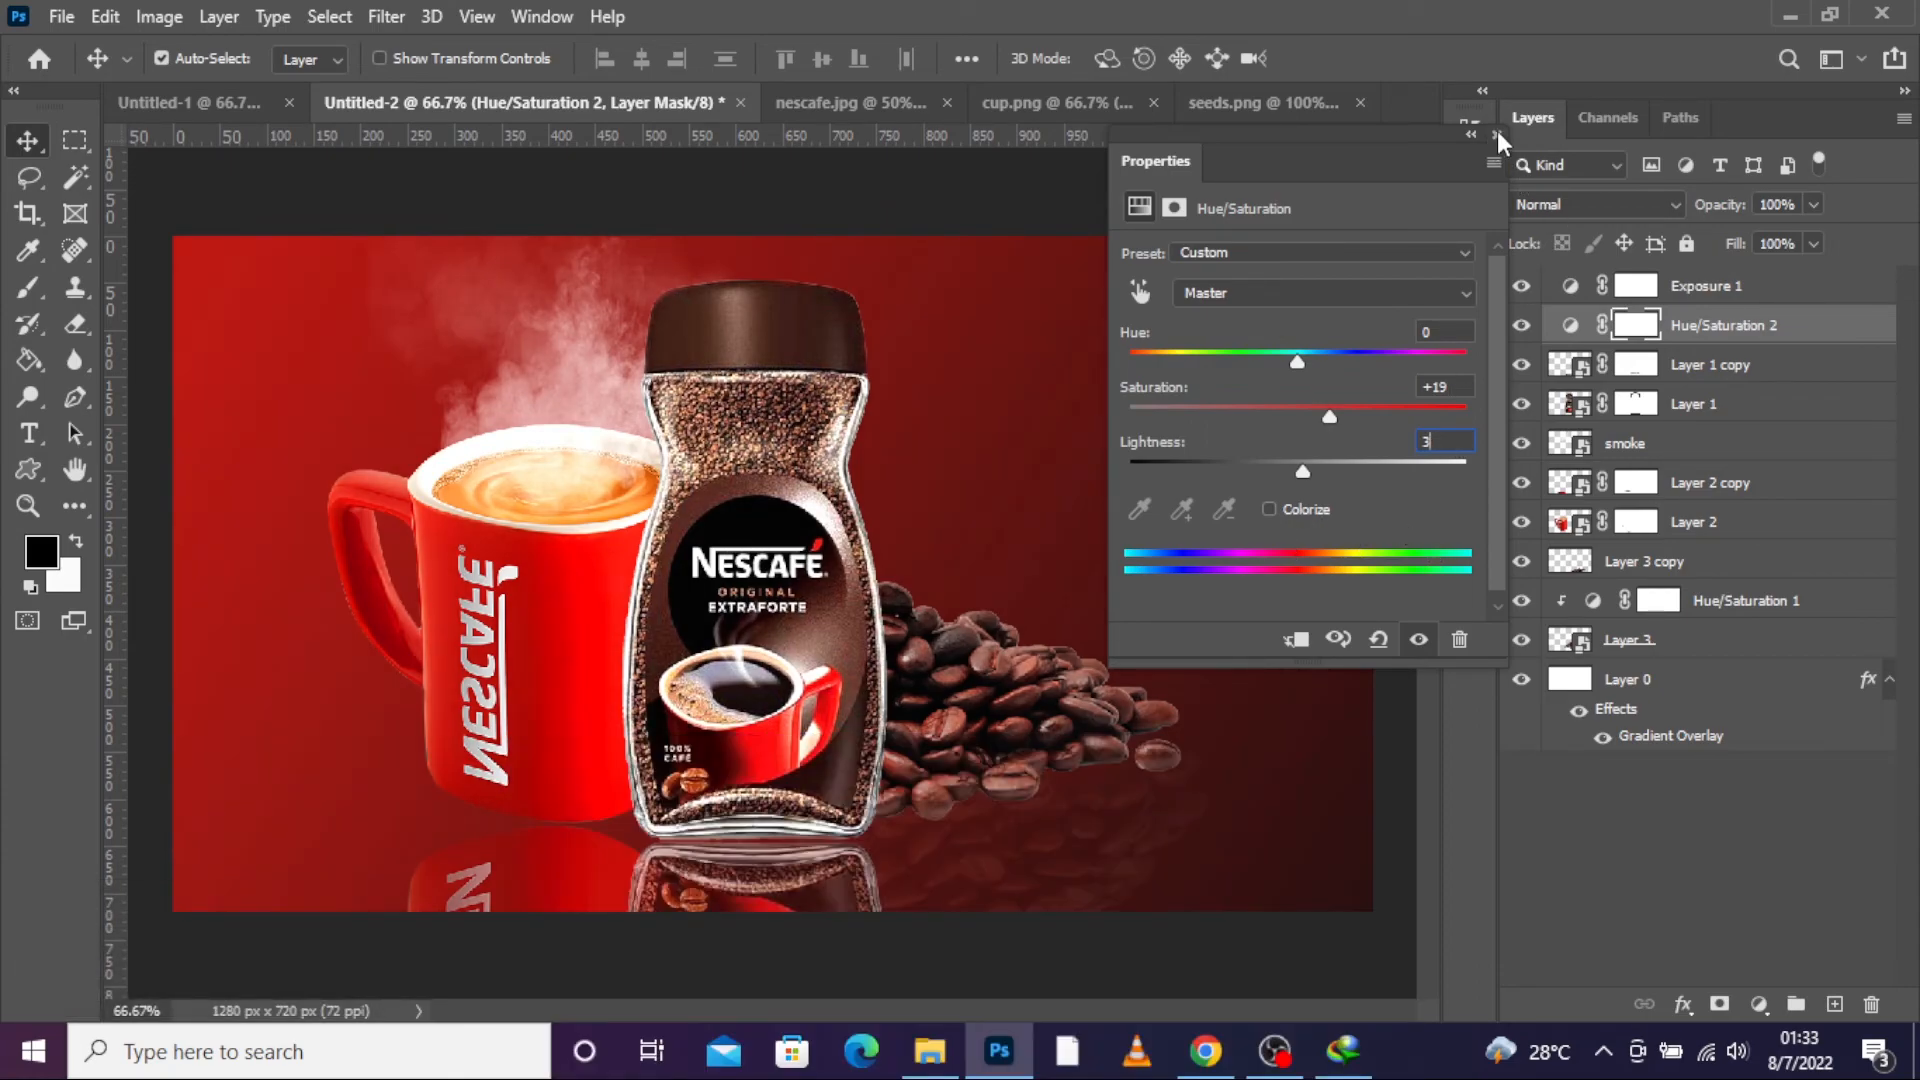
click(1497, 124)
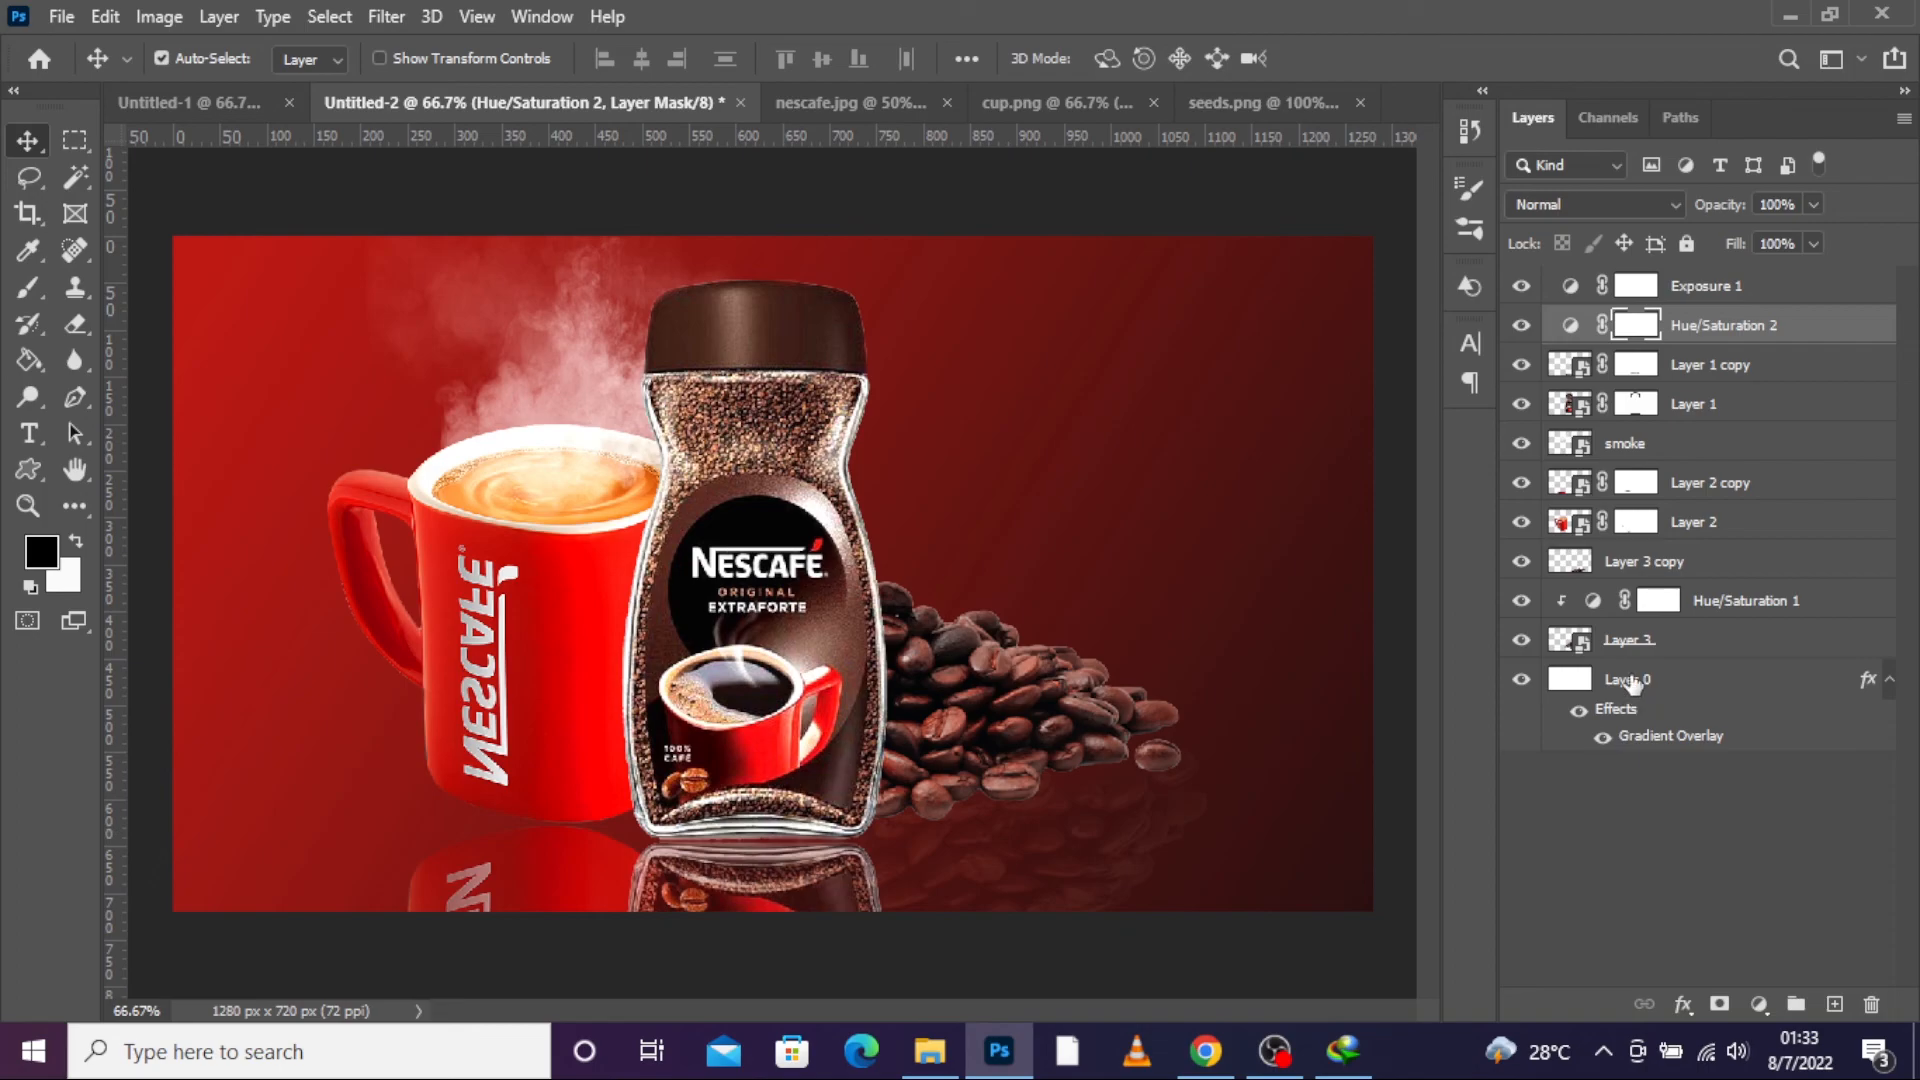
Step: Identify the mug's reflection layer by toggling its visibility, lower its opacity to below 35% and deselect it
click(1521, 482)
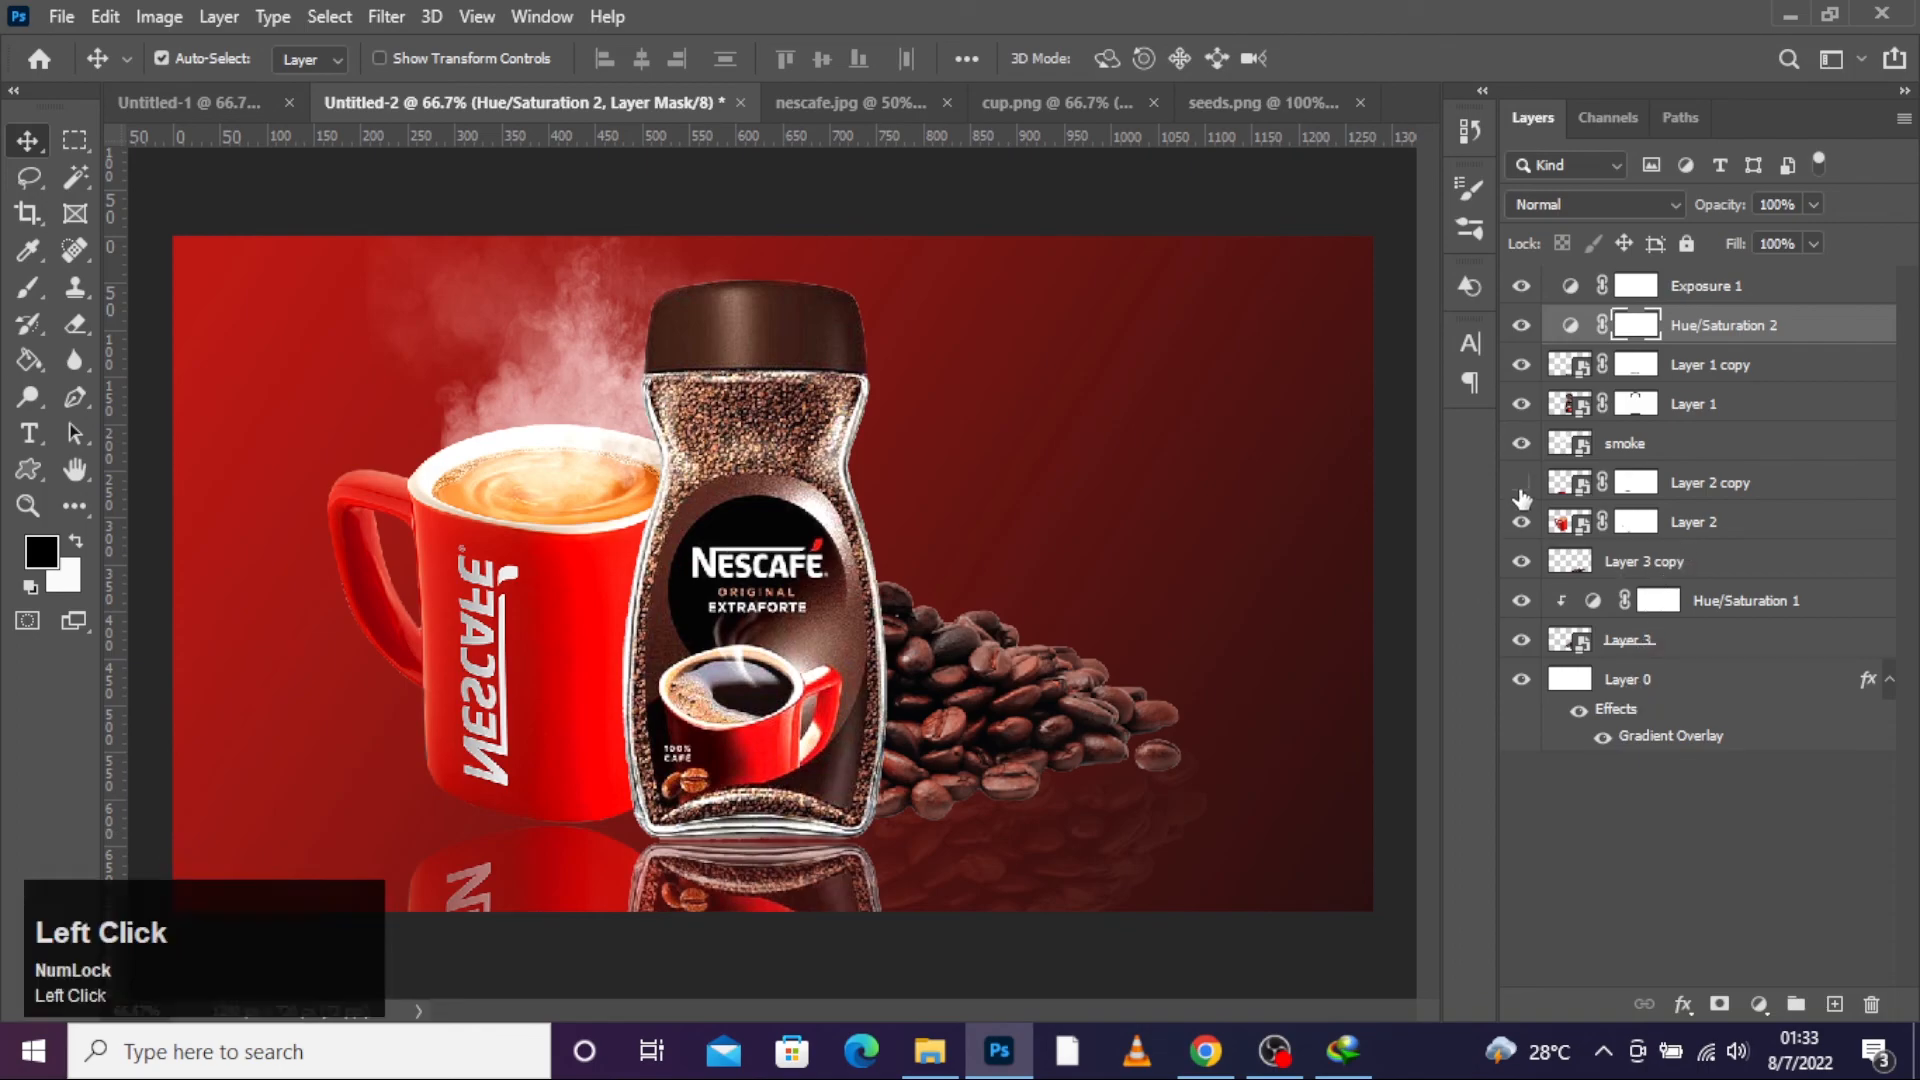
click(1521, 482)
click(1683, 493)
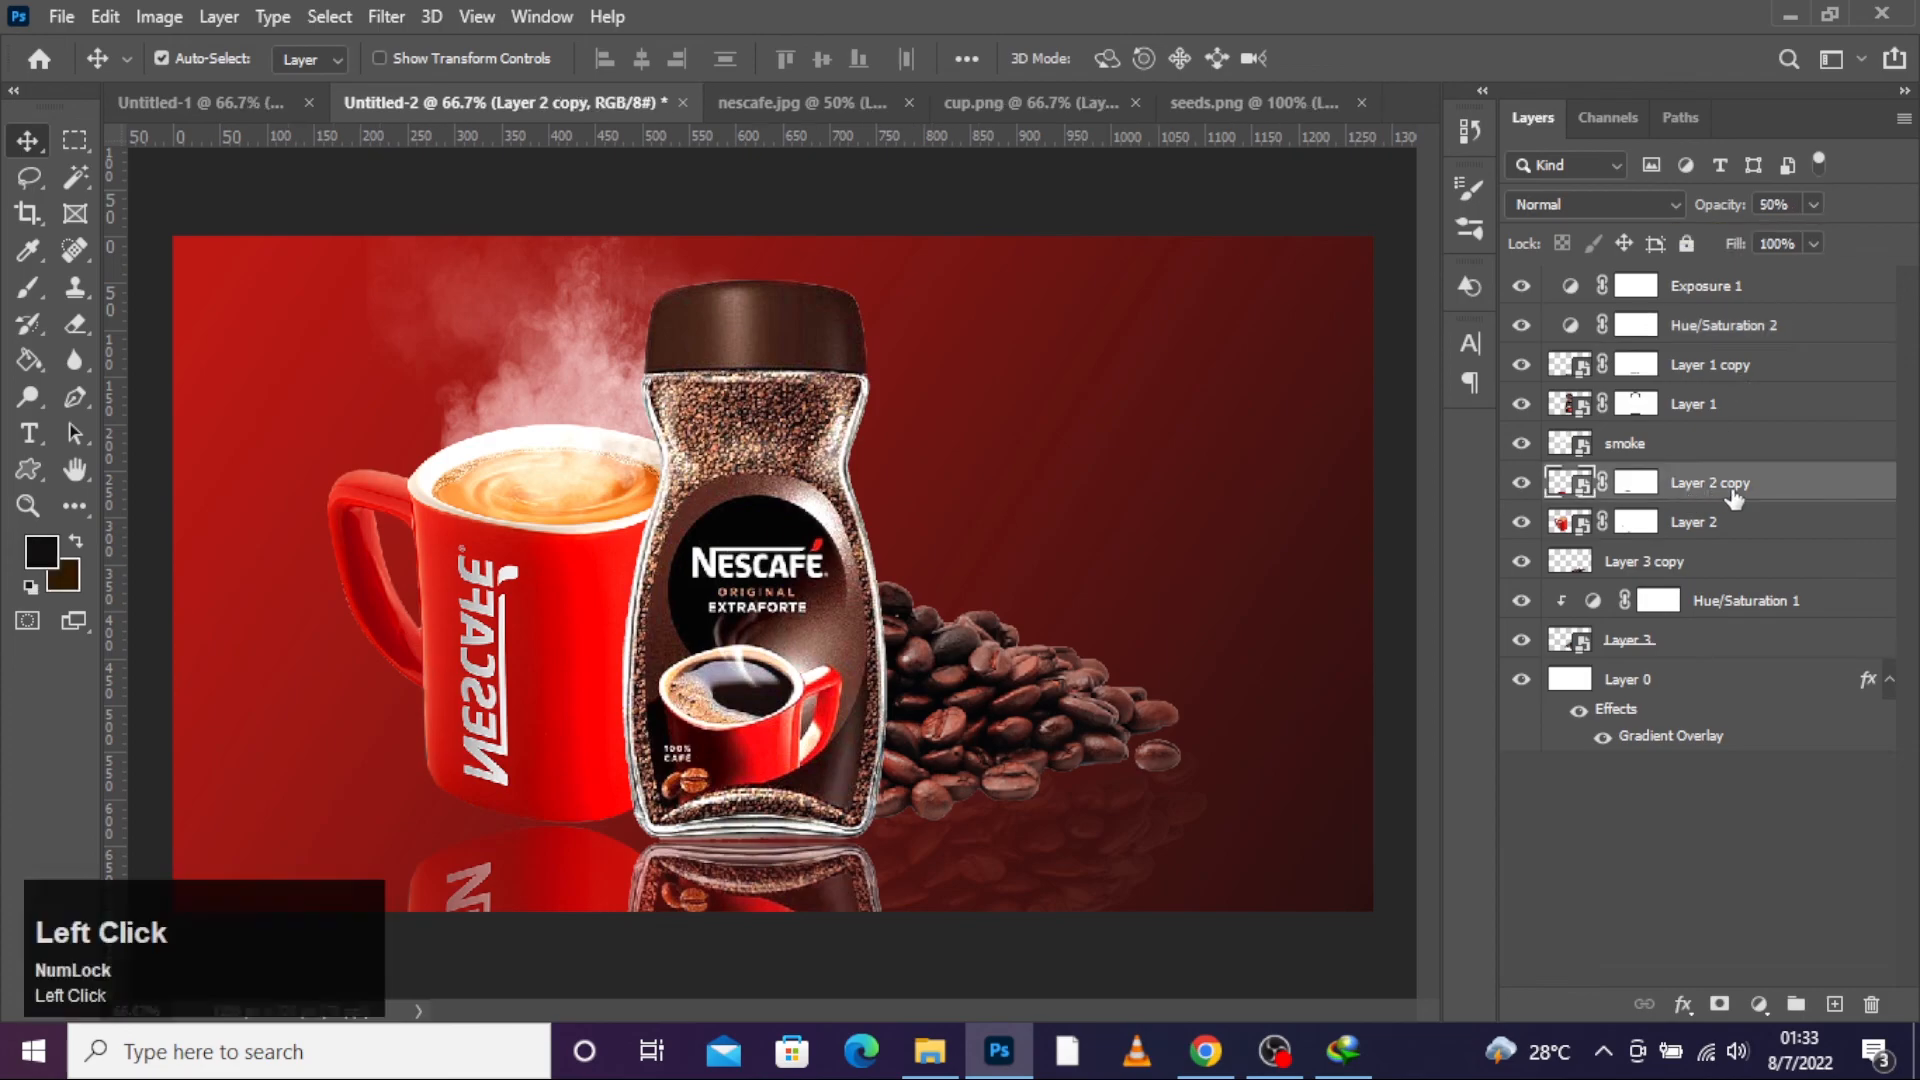
click(1813, 203)
drag(1810, 238, 1806, 237)
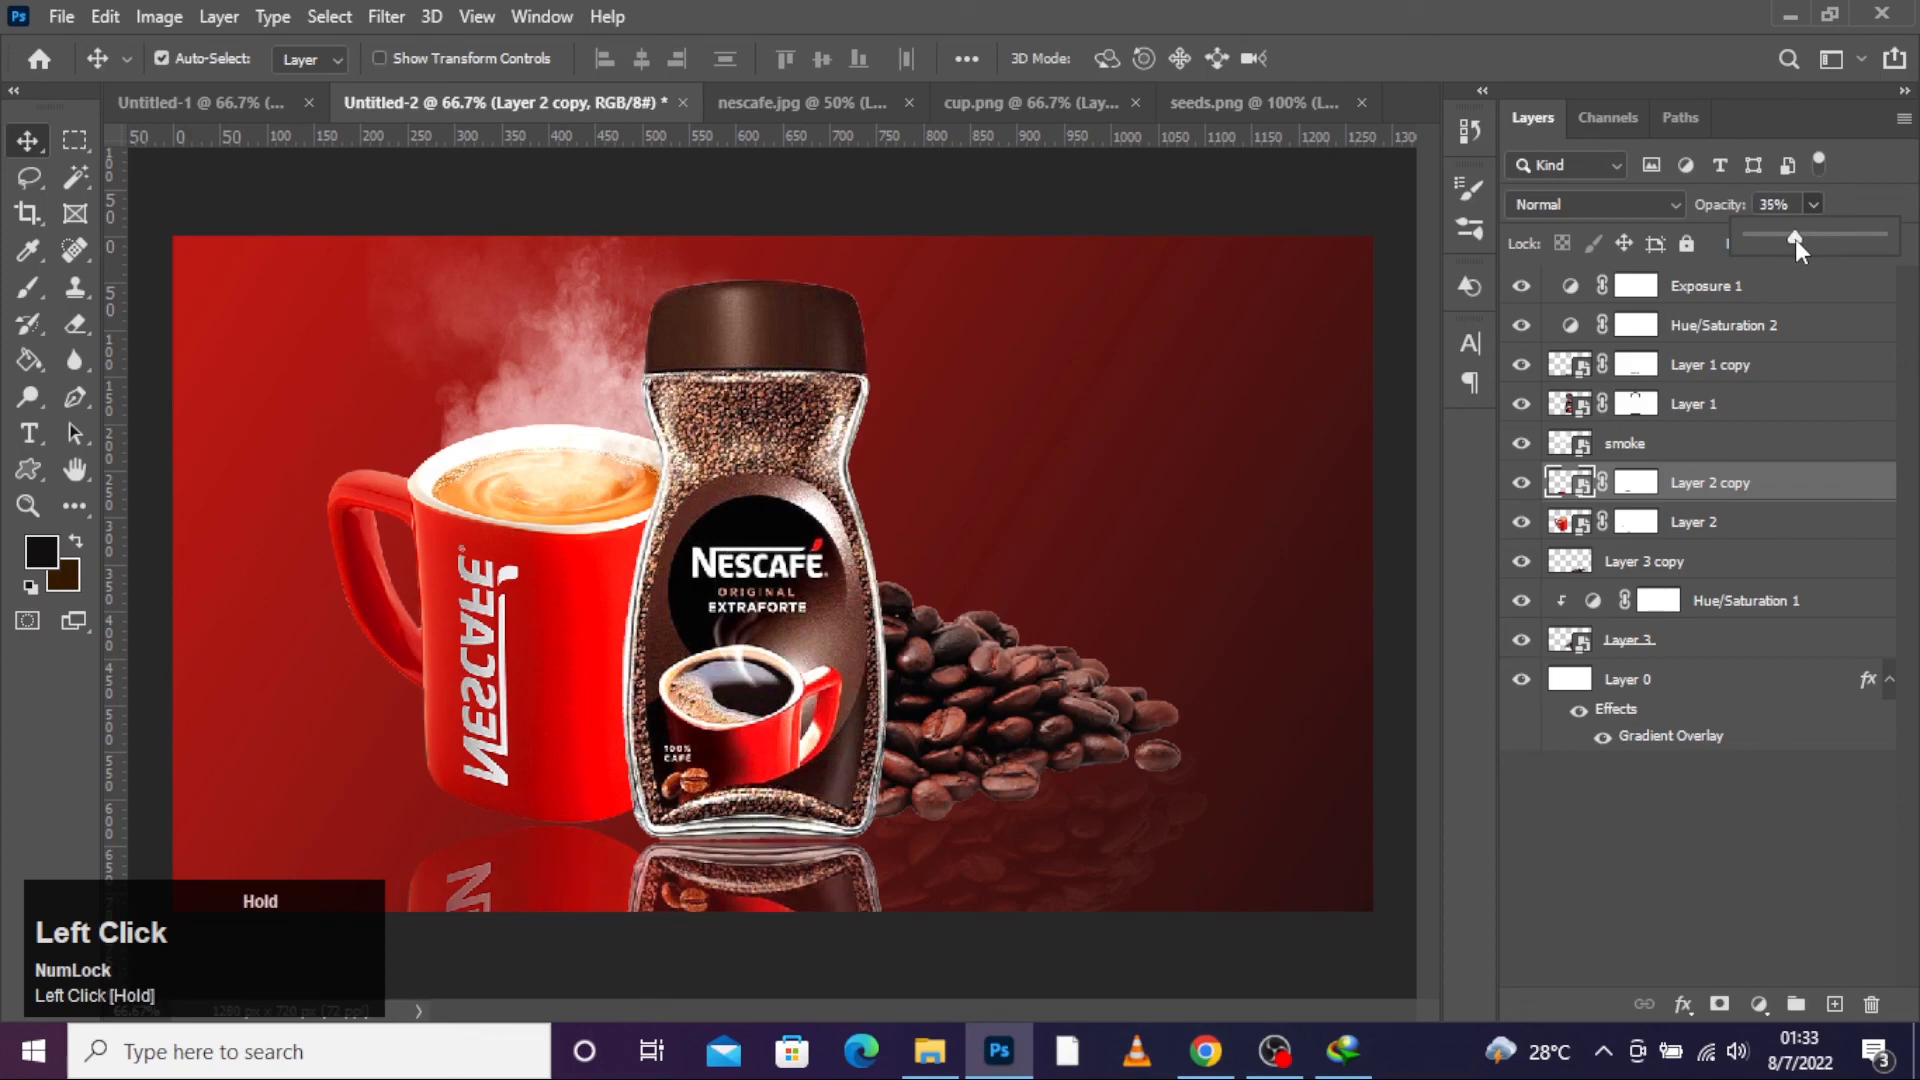
drag(1784, 238, 1784, 238)
click(1754, 809)
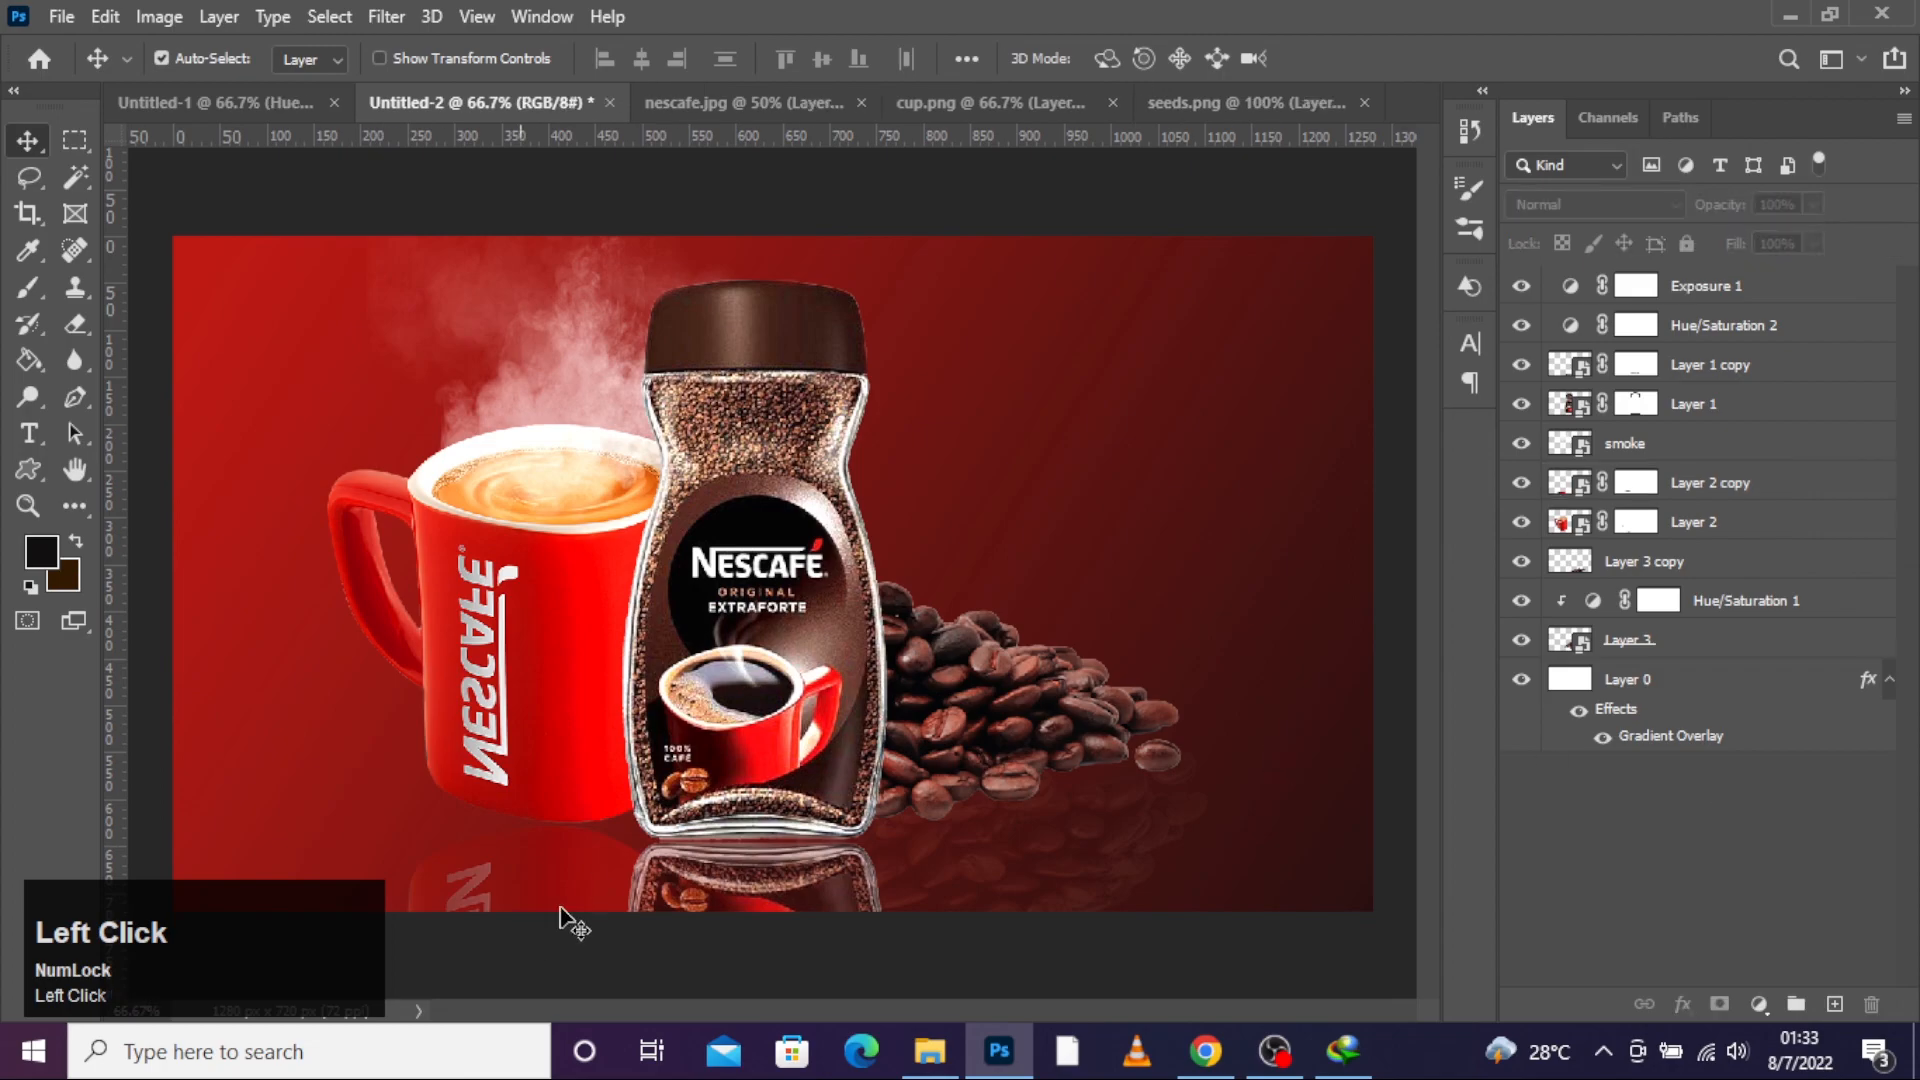